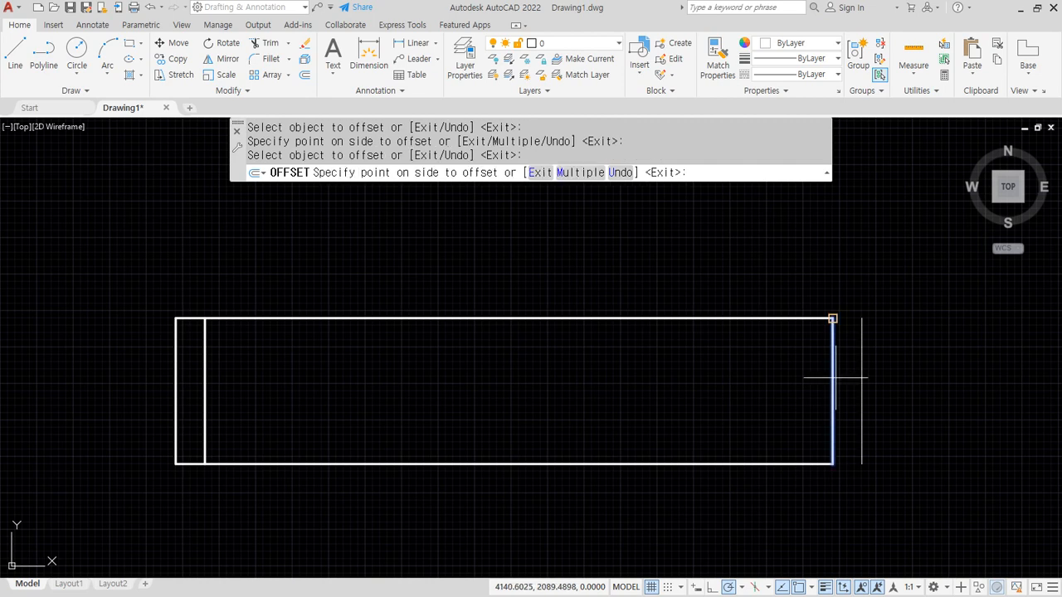
# - Offset the rectangle's right edge inward and trim both horizontal edges between the two inner vertical lines, leaving two door jambs
pyautogui.click(805, 386)
pyautogui.press('Return')
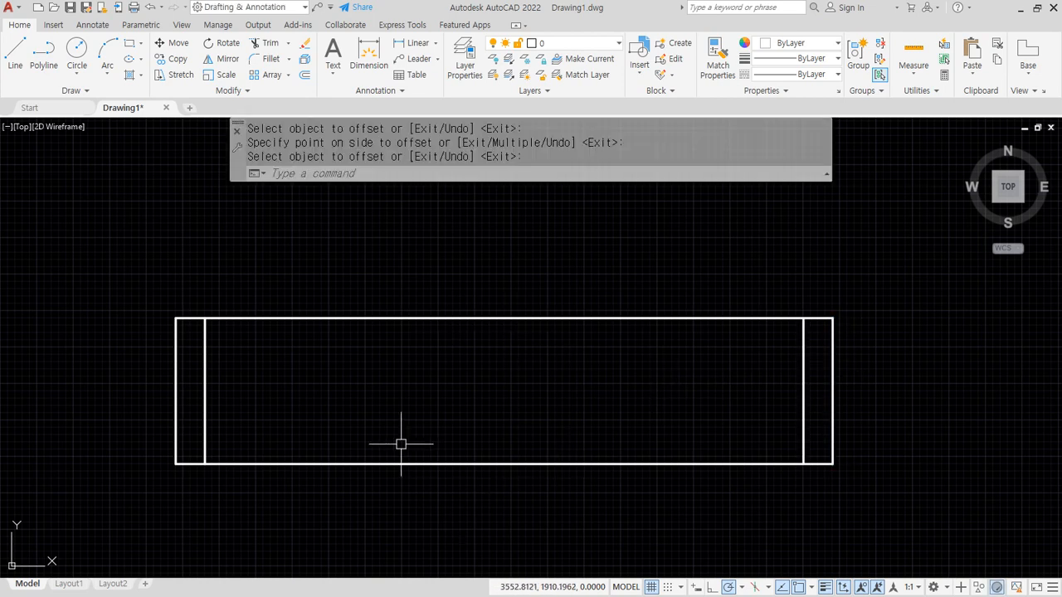
pyautogui.write('tr')
pyautogui.press('Return')
pyautogui.click(522, 271)
pyautogui.click(526, 485)
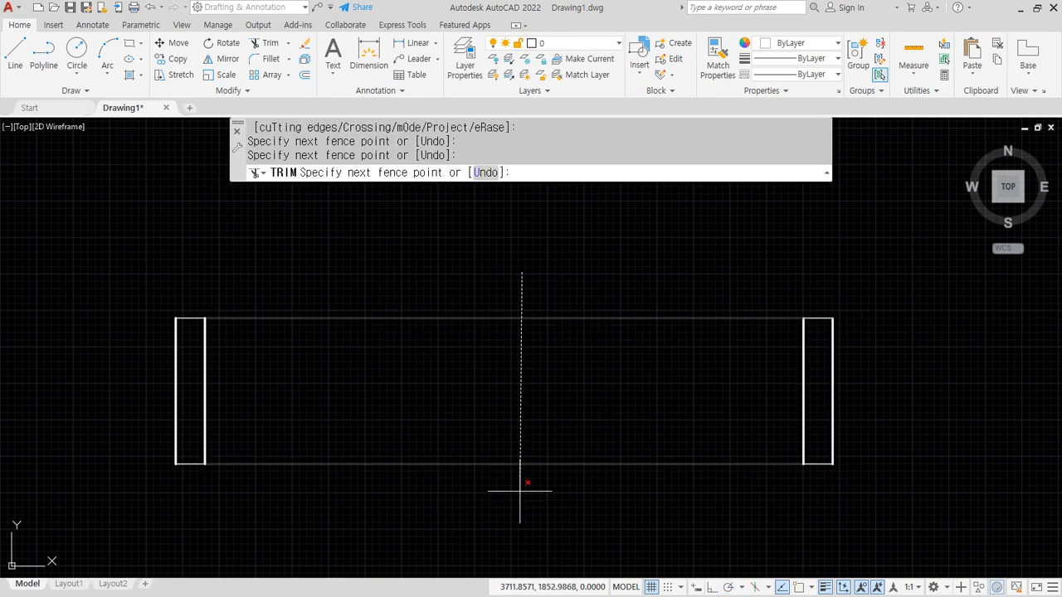
pyautogui.press('Return')
pyautogui.press('Return')
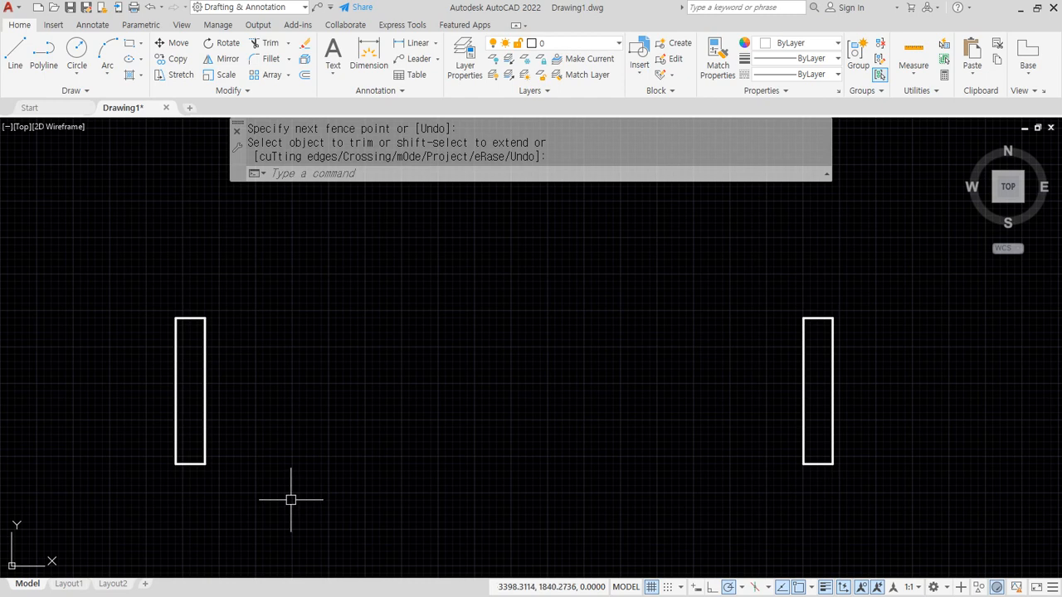
# - Measure the distance between the upper inner corners of the two jambs
pyautogui.scroll(-2, 290, 493)
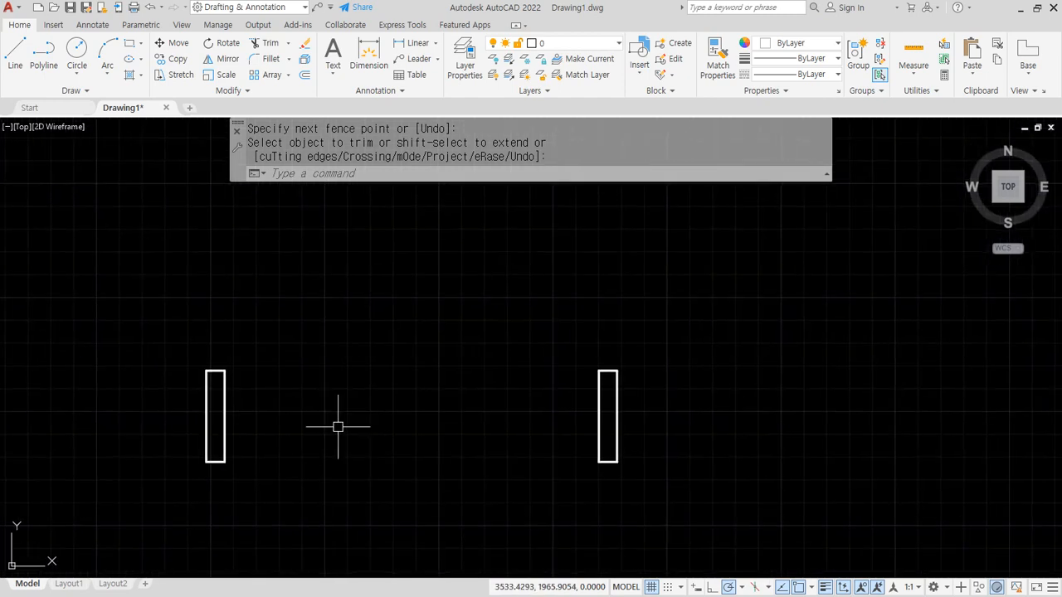
pyautogui.scroll(2, 260, 374)
pyautogui.write('di')
pyautogui.press('Return')
pyautogui.click(203, 367)
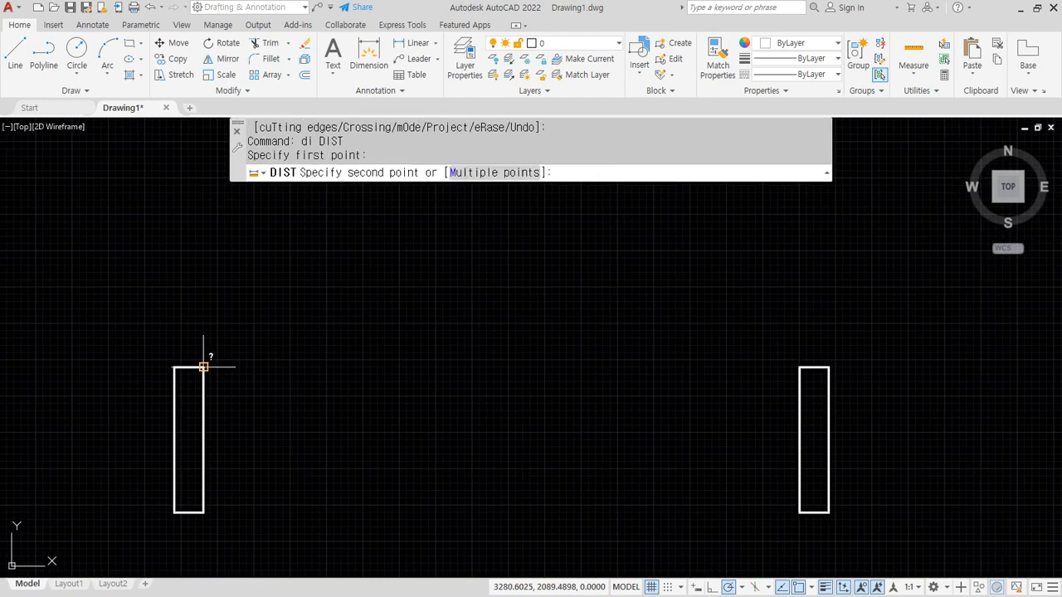
pyautogui.click(800, 367)
pyautogui.write('rec')
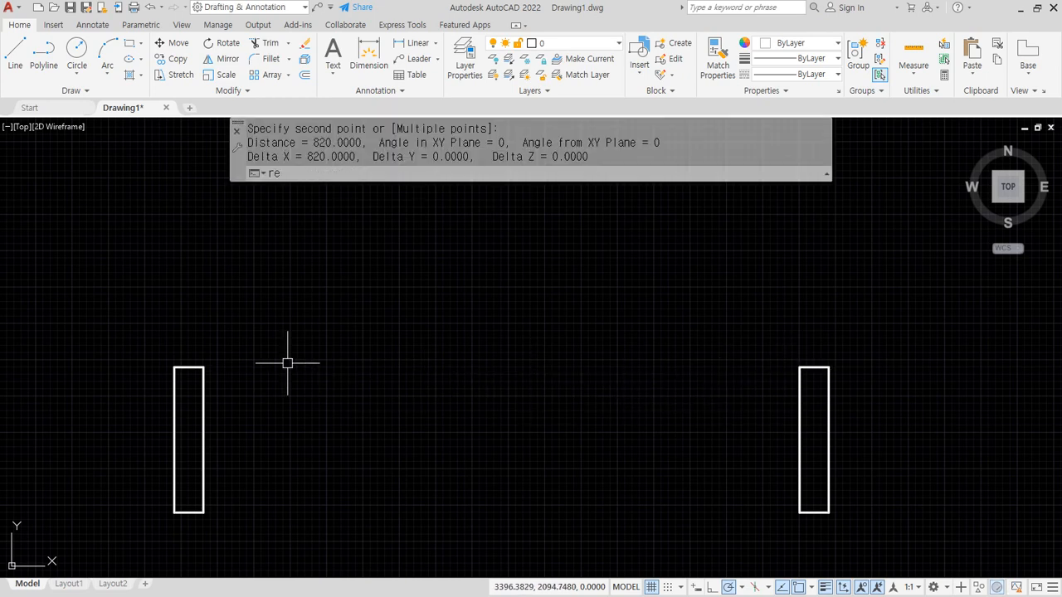
pyautogui.press('Return')
pyautogui.click(203, 366)
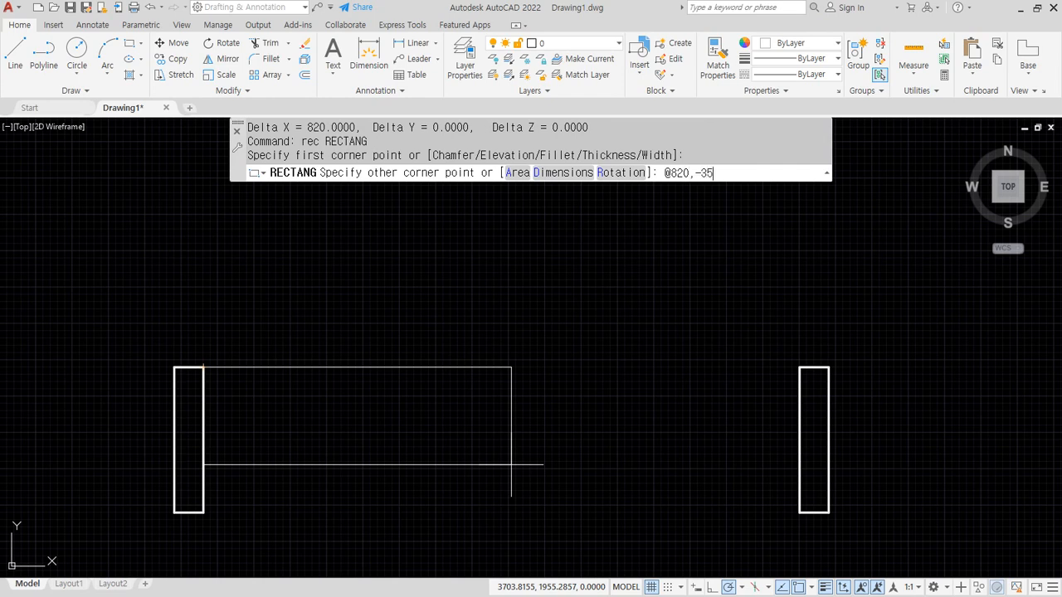
pyautogui.write('@820,-35')
pyautogui.press('Return')
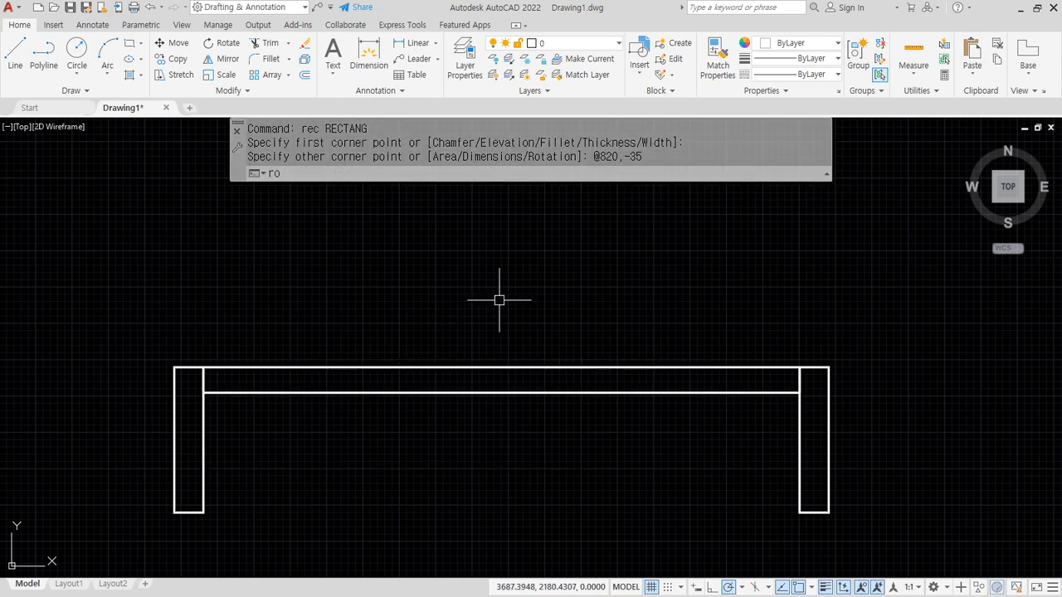
# - Rotate the door leaf a quarter turn about the right jamb's upper inner corner so it stands vertically above the jambs
pyautogui.write('ro')
pyautogui.press('Return')
pyautogui.click(537, 360)
pyautogui.click(469, 467)
pyautogui.press('Return')
pyautogui.click(800, 365)
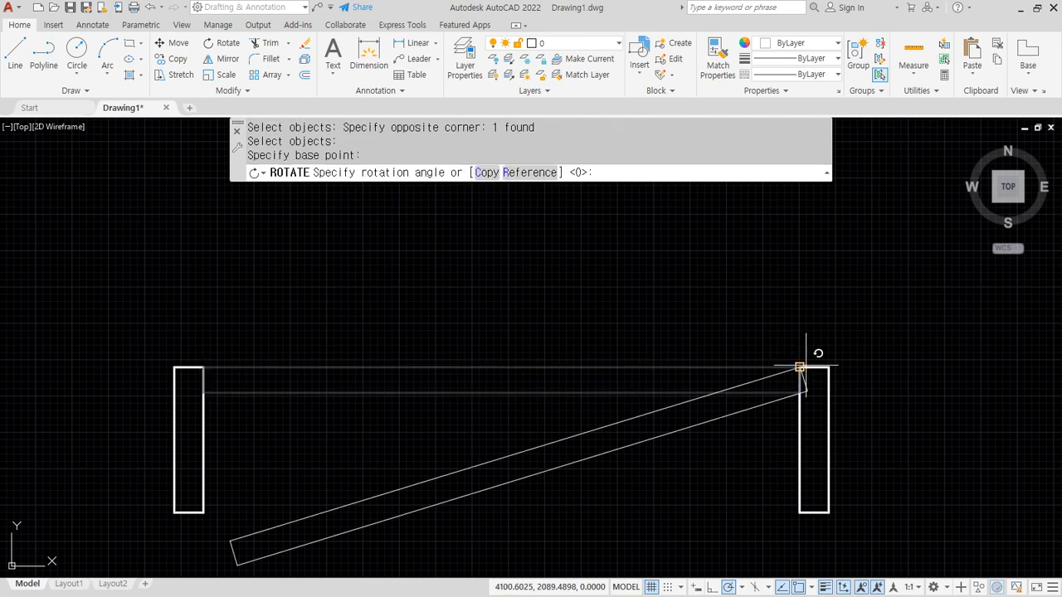
pyautogui.click(807, 417)
pyautogui.scroll(-2, 693, 406)
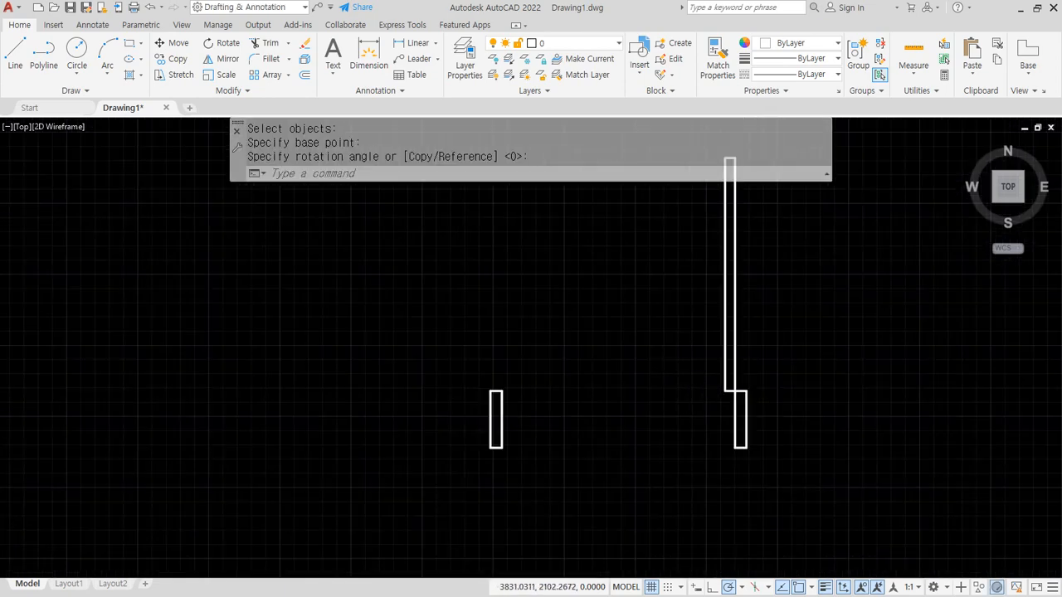
pyautogui.scroll(-1, 656, 390)
pyautogui.moveTo(655, 390); pyautogui.dragTo(462, 408, button='middle')
pyautogui.scroll(1, 509, 325)
pyautogui.moveTo(530, 259); pyautogui.dragTo(530, 265, button='middle')
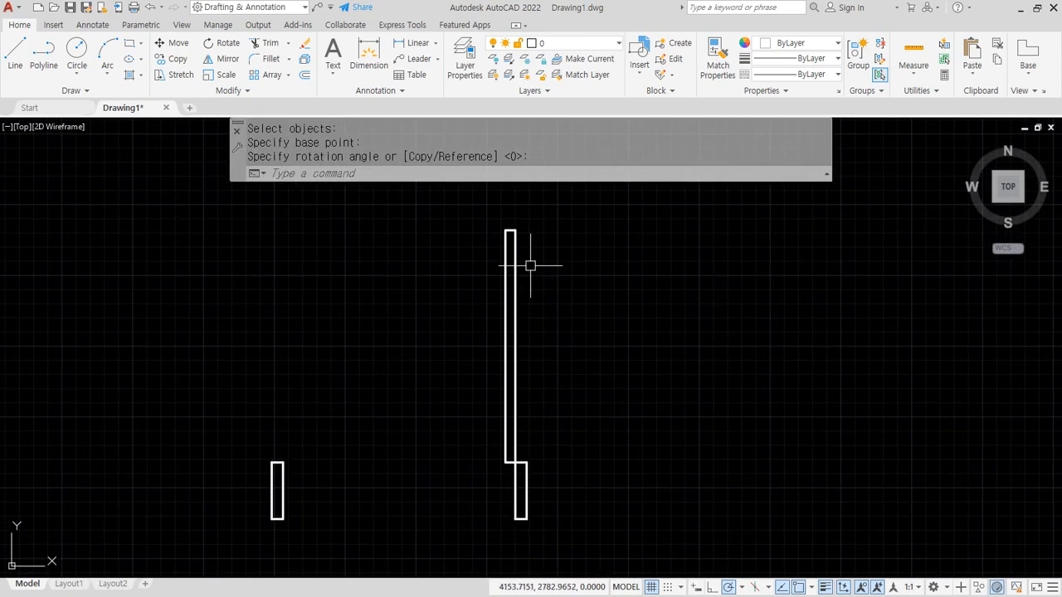
# - Create a layer named cen and set its color to red
pyautogui.click(465, 58)
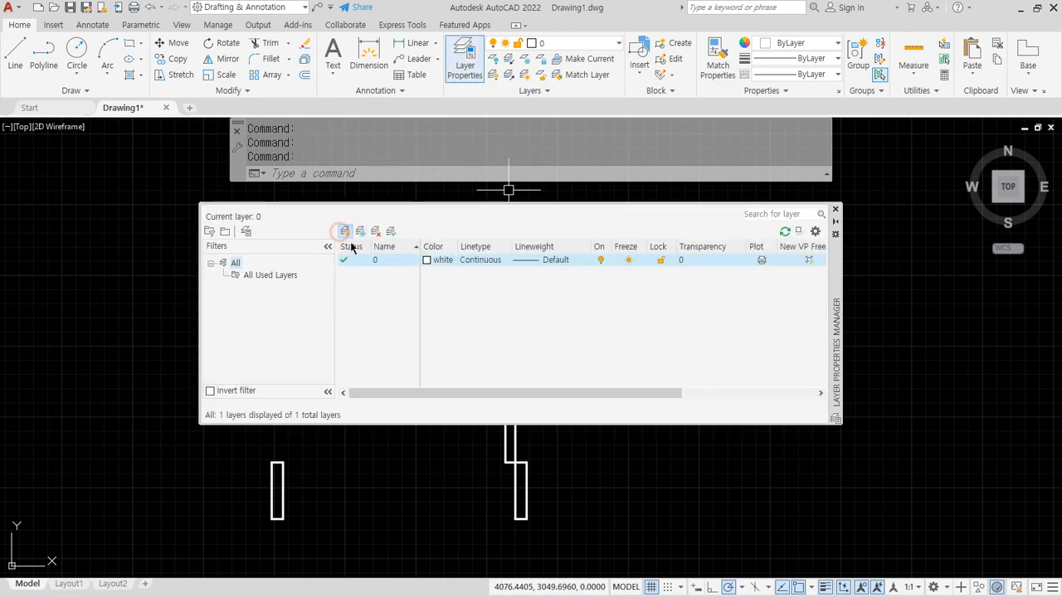
pyautogui.click(344, 230)
pyautogui.press('Return')
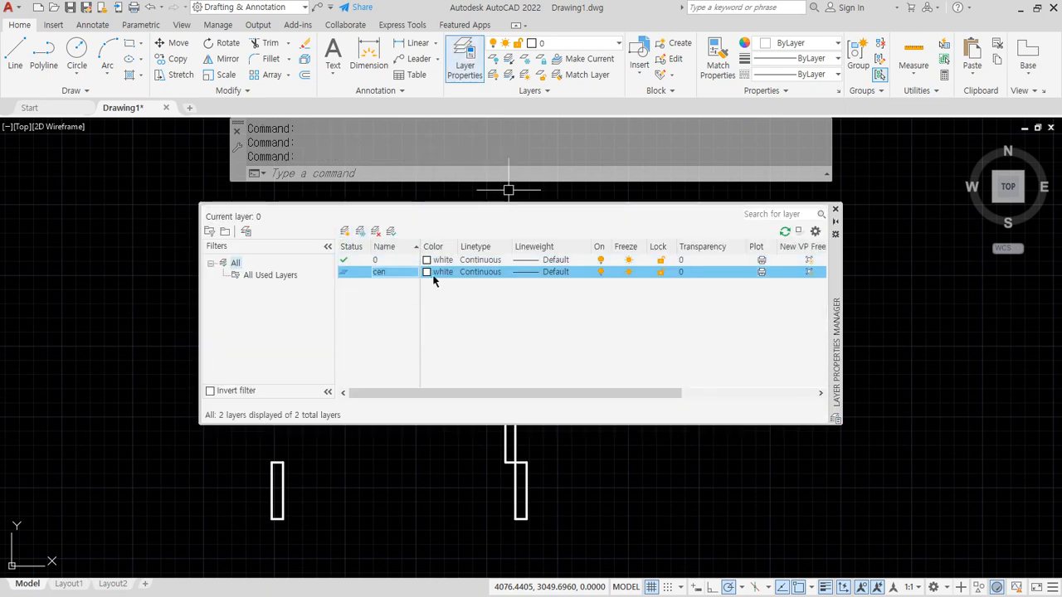
pyautogui.click(435, 272)
pyautogui.click(517, 347)
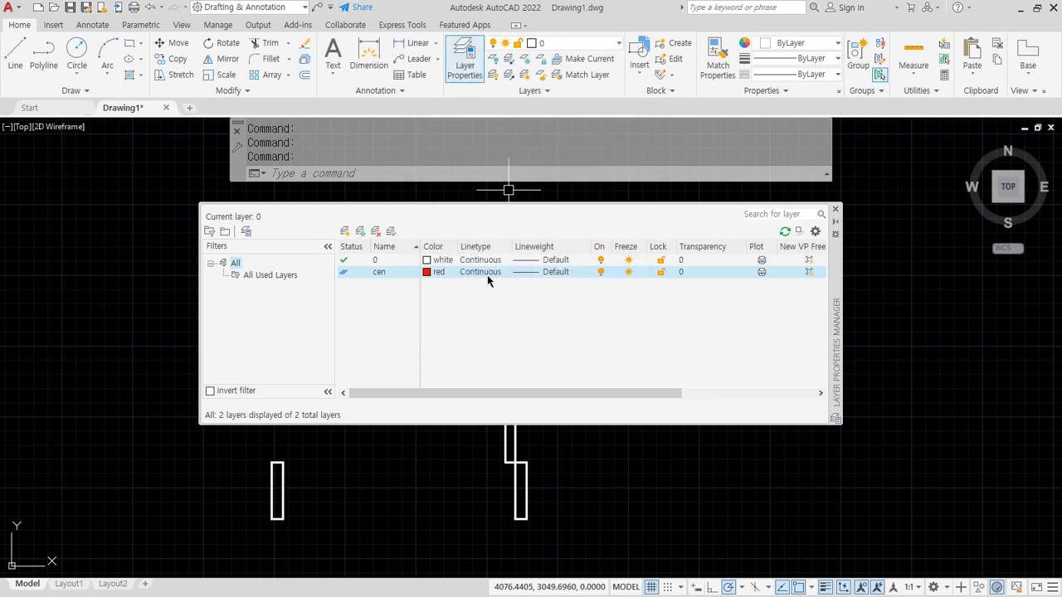
# - Load the CENTER linetype, assign it to the cen layer, and close the layer manager
pyautogui.click(487, 272)
pyautogui.click(554, 380)
pyautogui.click(414, 282)
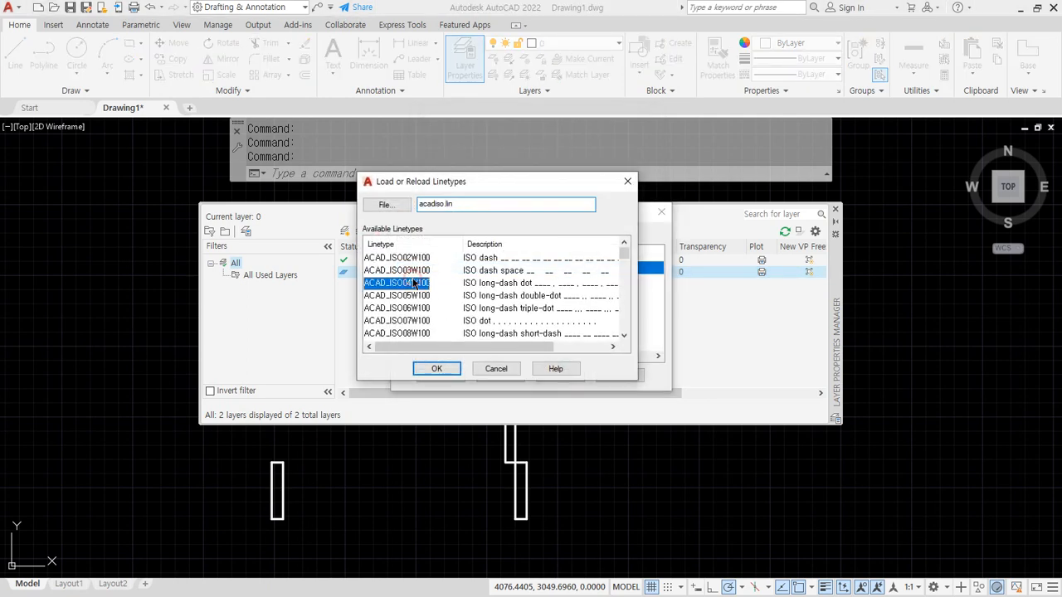
pyautogui.press('c')
pyautogui.click(439, 368)
pyautogui.click(419, 268)
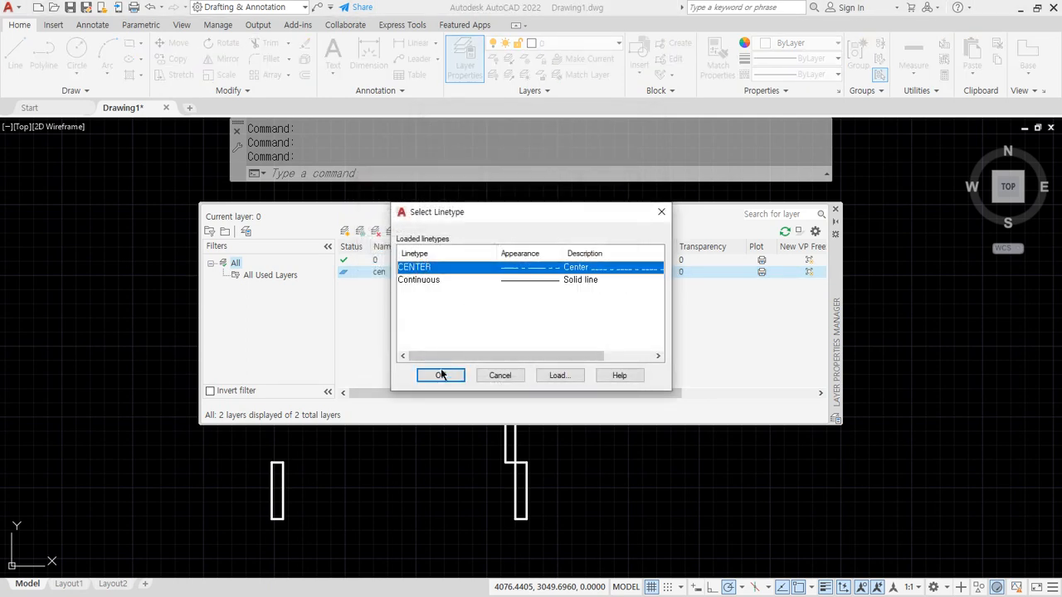
pyautogui.click(440, 375)
pyautogui.click(835, 209)
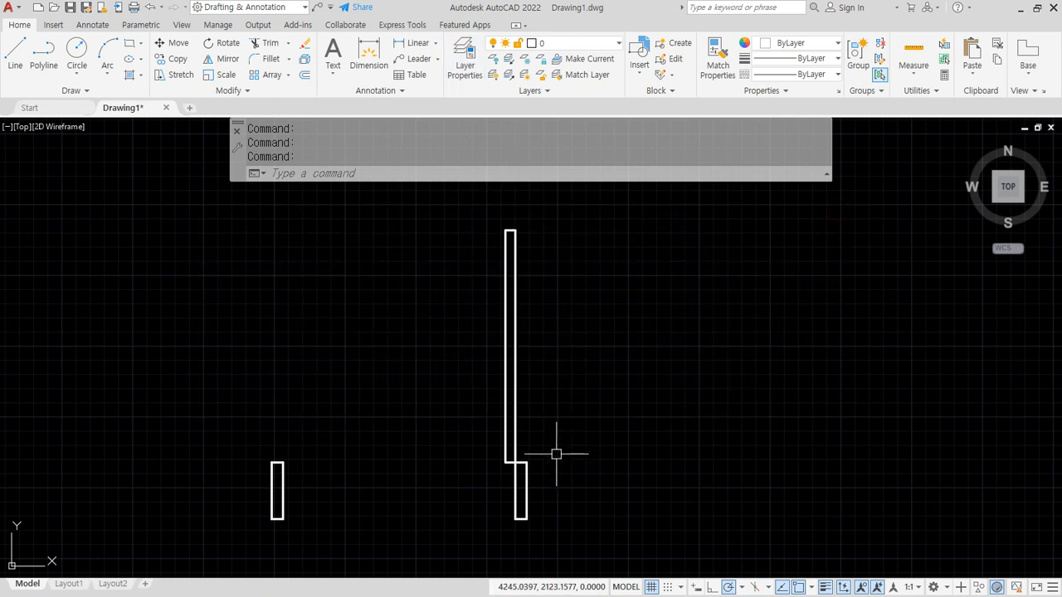
# - Draw a Start, Center, End arc from the leaf's top right corner, centered on the right jamb's upper inner corner, to the left jamb's
pyautogui.click(102, 74)
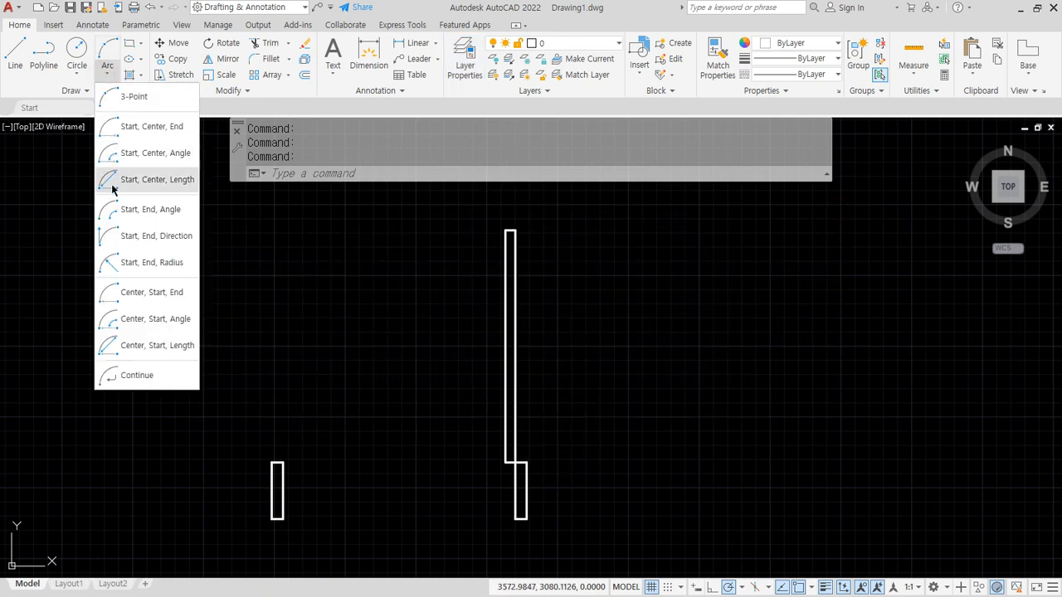
pyautogui.click(154, 129)
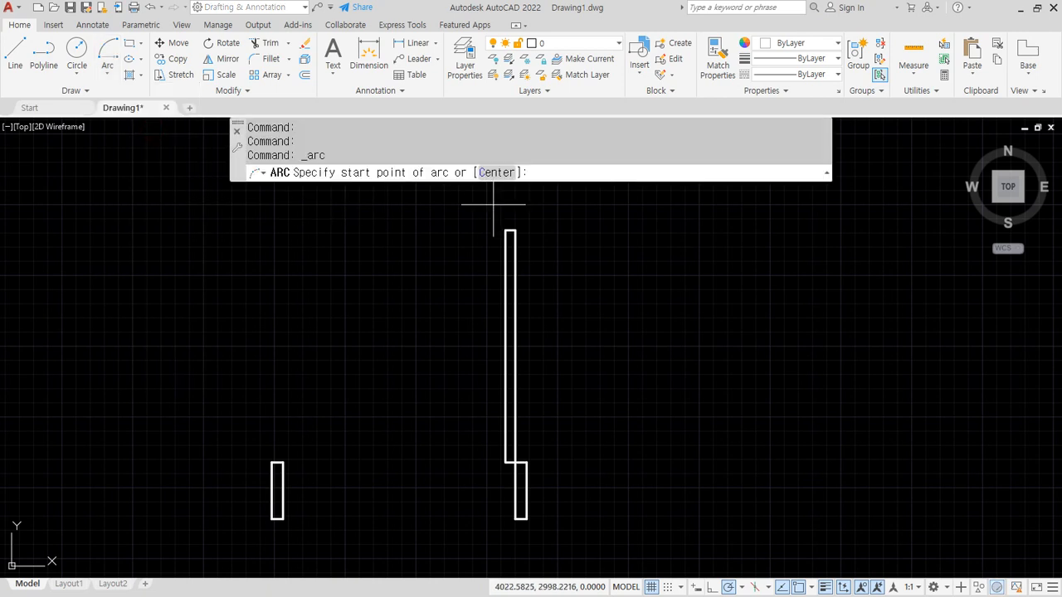
pyautogui.click(515, 231)
pyautogui.click(506, 462)
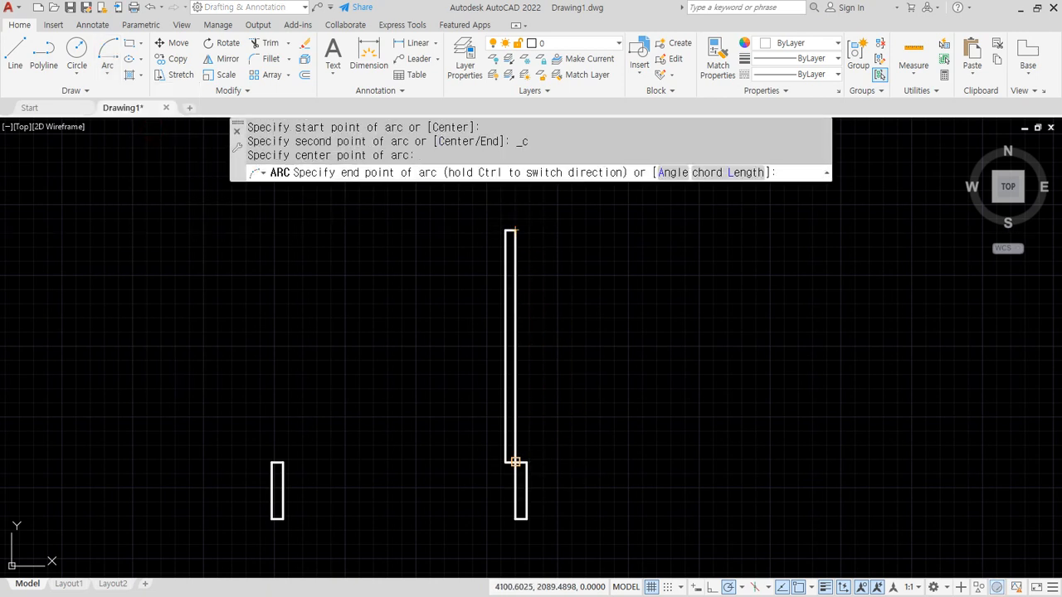
pyautogui.click(283, 461)
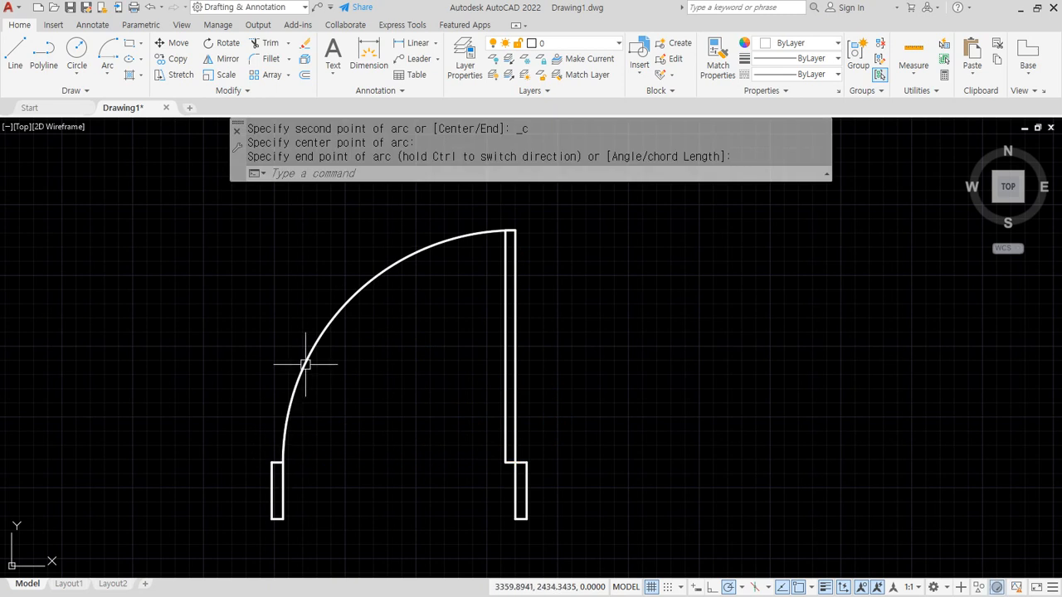
# - Assign the door swing arc to the cen layer and clear the selection
pyautogui.click(307, 357)
pyautogui.click(566, 43)
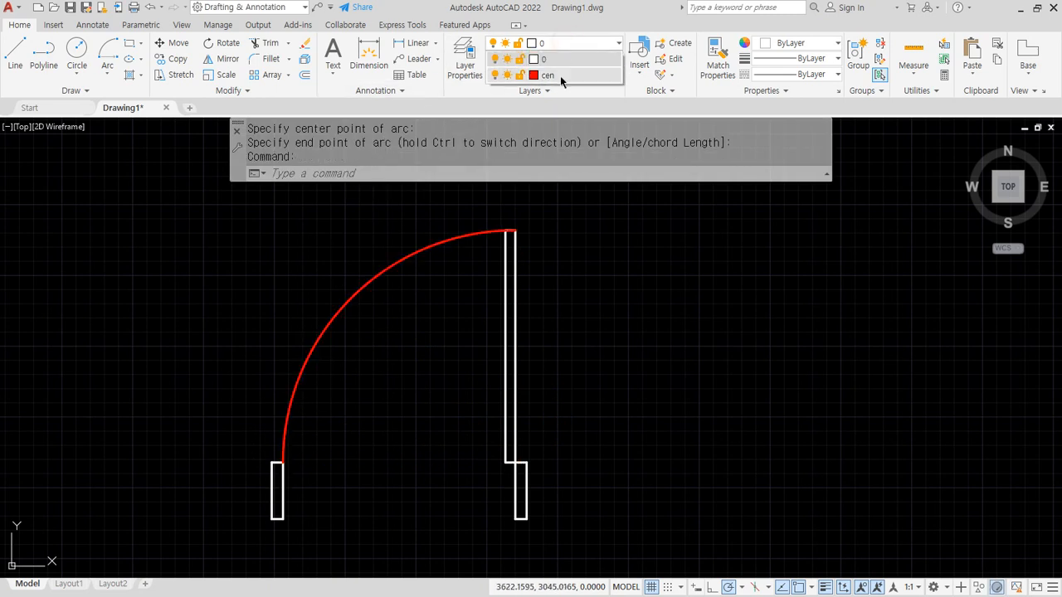
pyautogui.click(560, 75)
pyautogui.press('Escape')
pyautogui.press('Escape')
# - Set the global linetype scale factor to 10
pyautogui.write('lts')
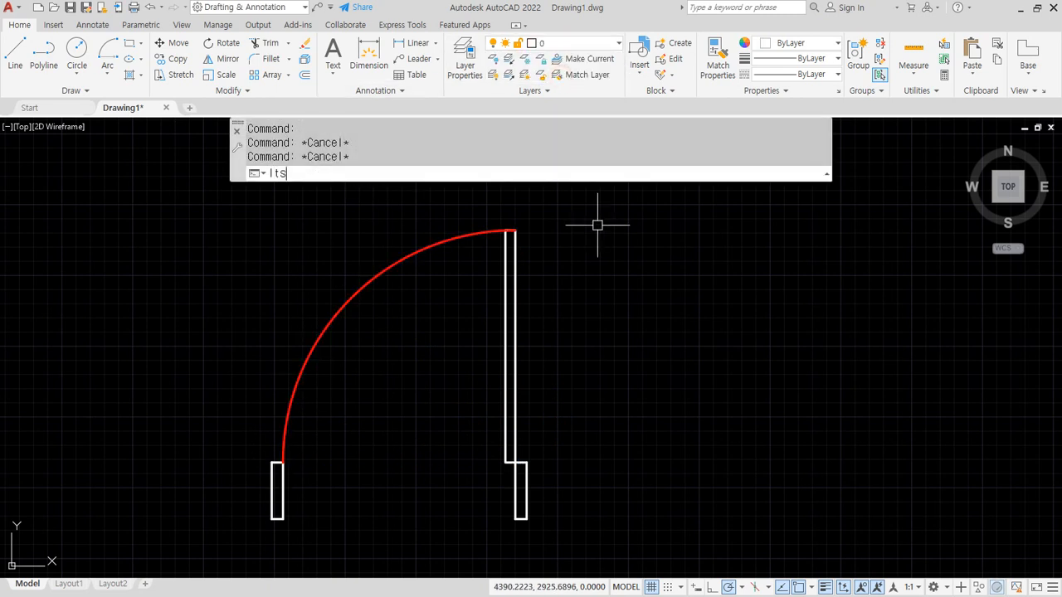
pyautogui.press('Return')
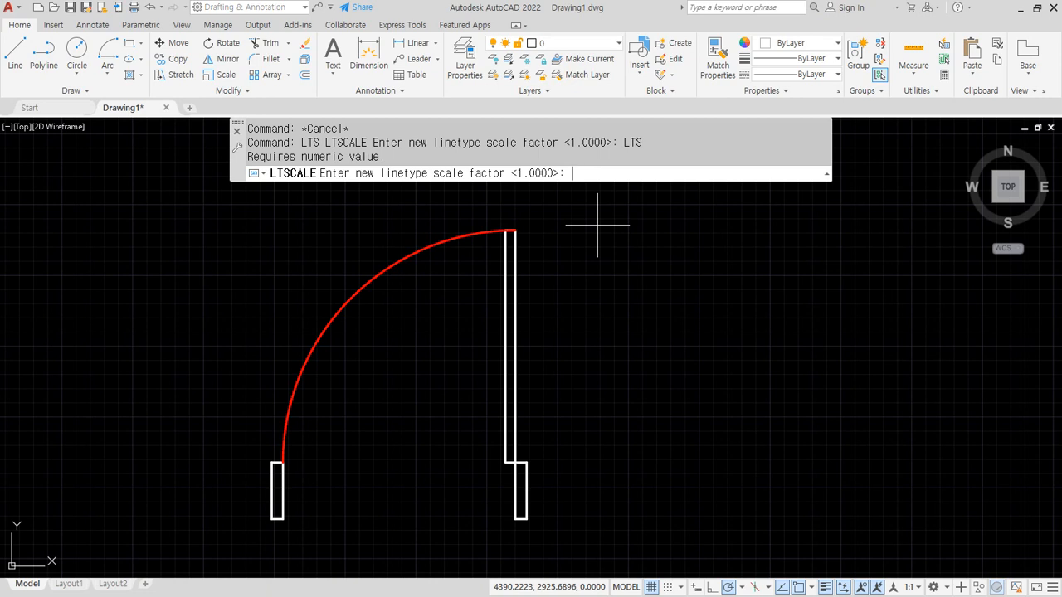
pyautogui.press('Return')
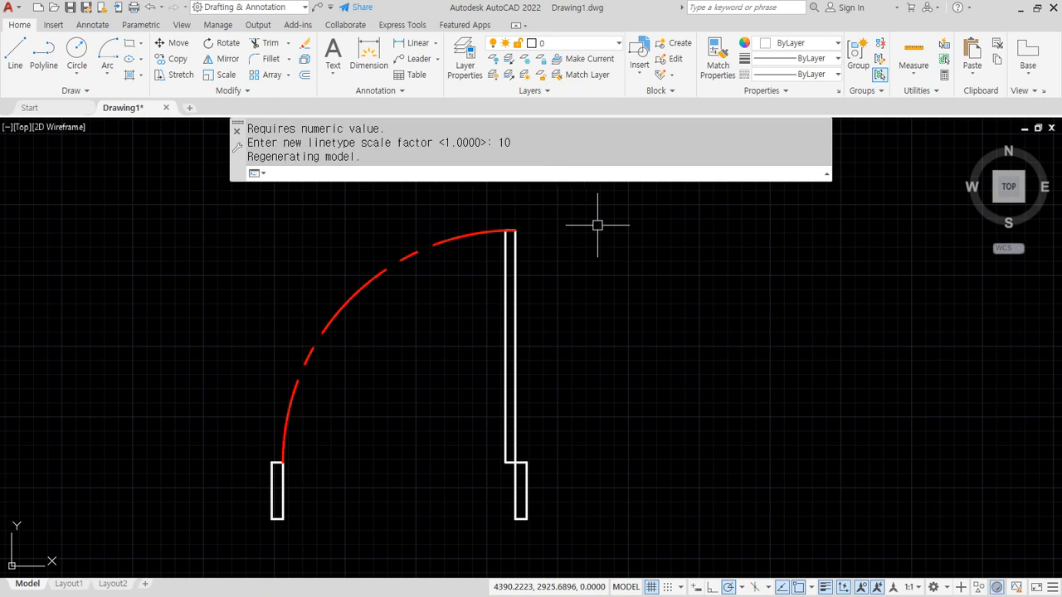
pyautogui.press('Escape')
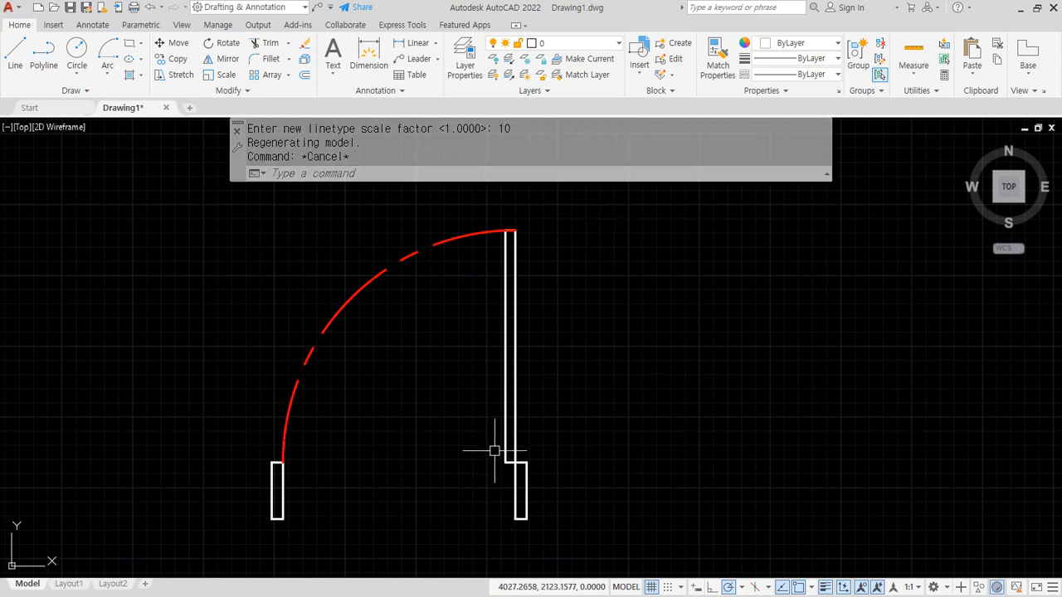
pyautogui.scroll(-2, 495, 451)
pyautogui.scroll(2, 470, 406)
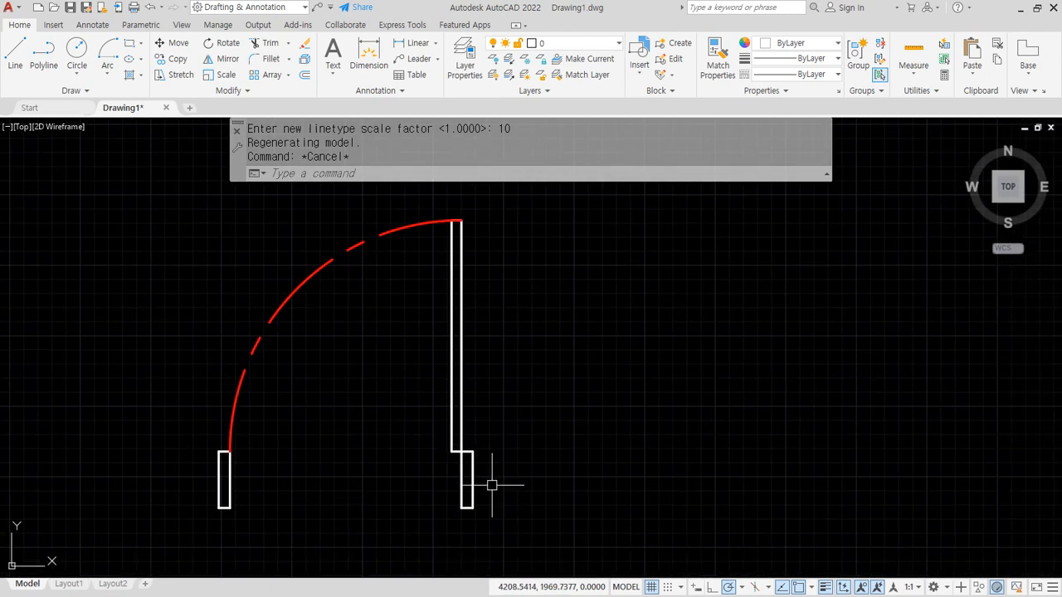
pyautogui.click(467, 456)
pyautogui.click(225, 293)
pyautogui.click(371, 536)
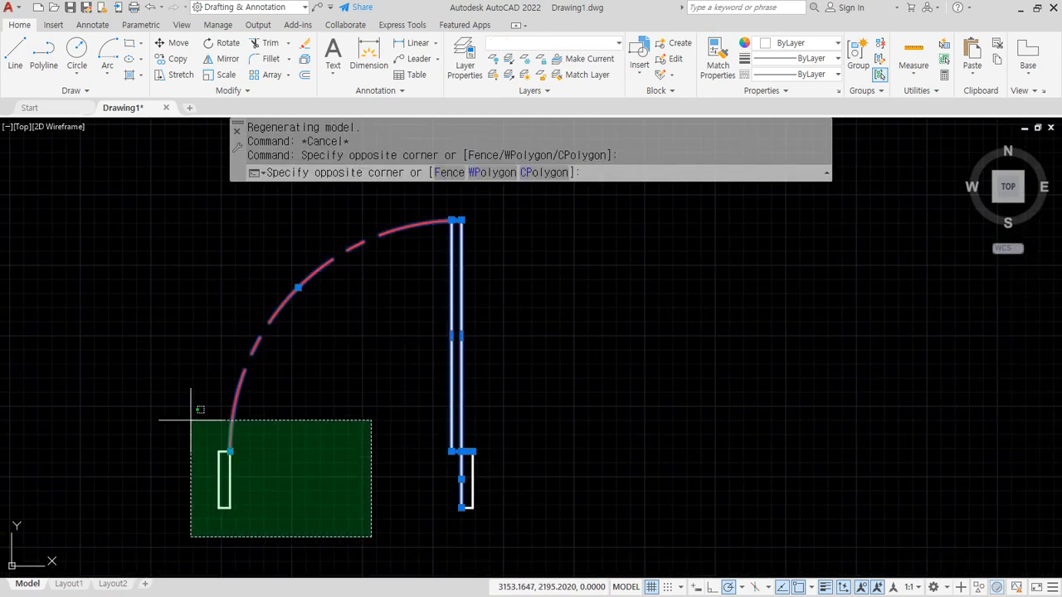
pyautogui.click(191, 420)
pyautogui.press('Escape')
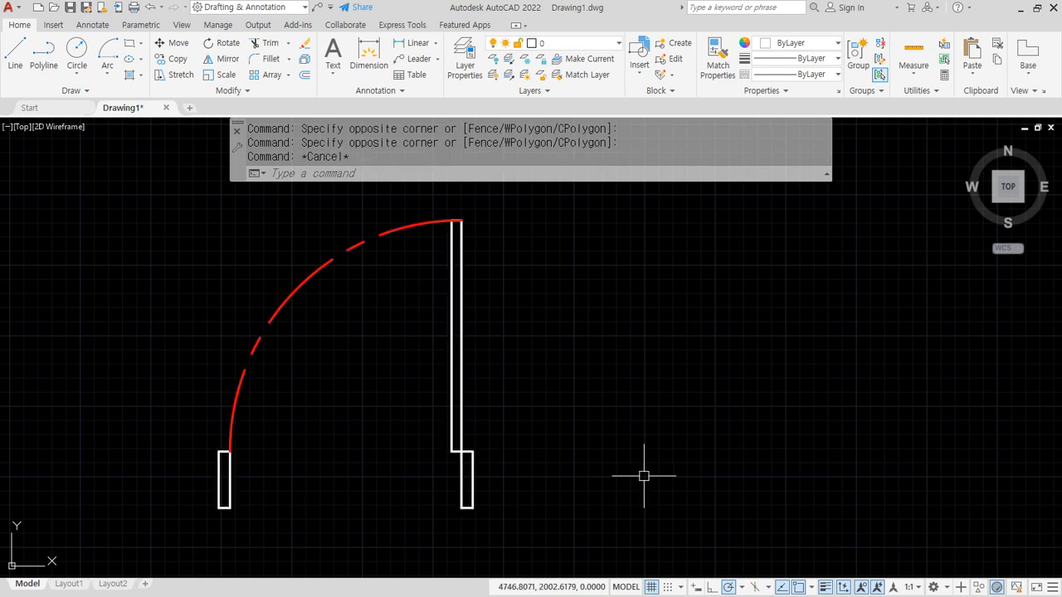
pyautogui.press('Escape')
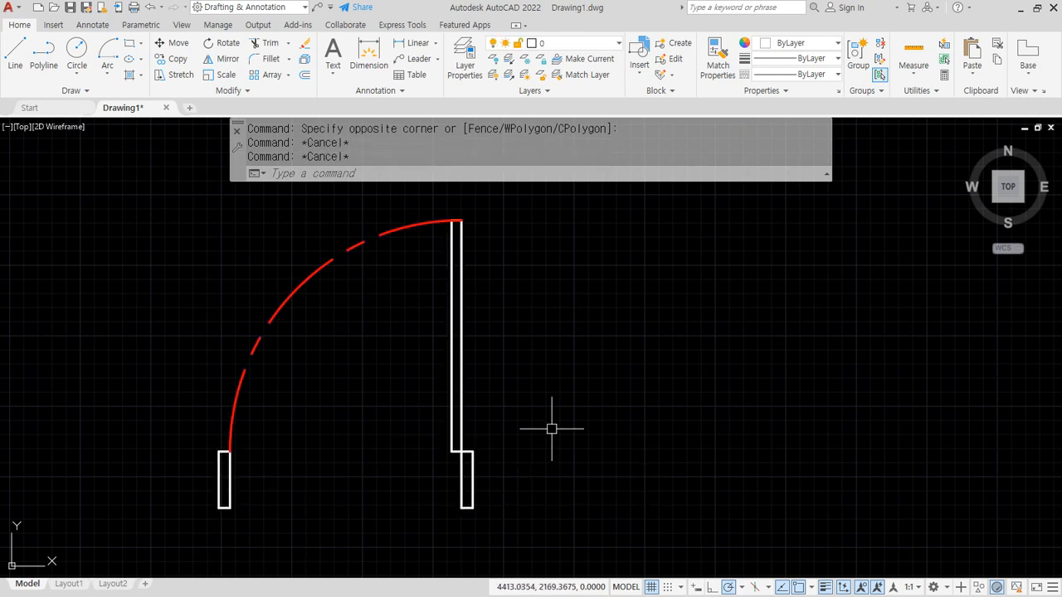
# - Group the two jambs, the door leaf and the swing arc into one unnamed group
pyautogui.write('g')
pyautogui.press('Return')
pyautogui.click(559, 533)
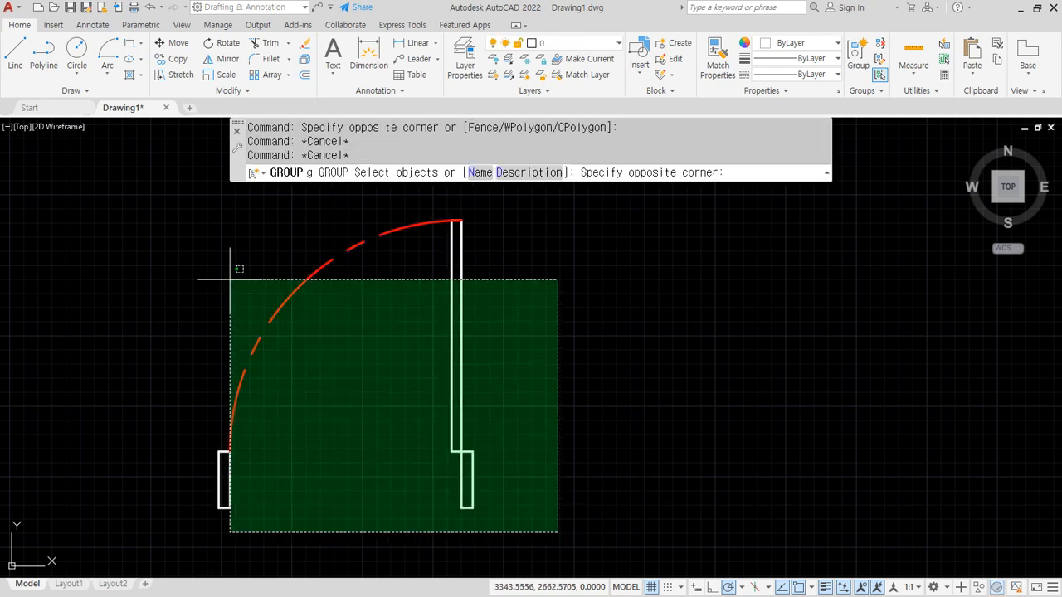
pyautogui.click(76, 183)
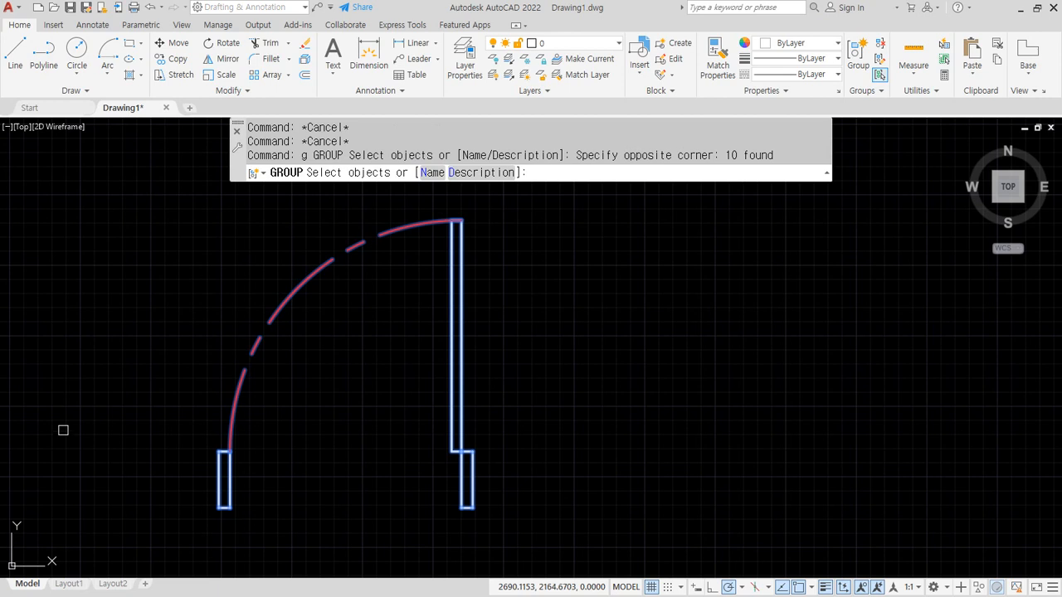
pyautogui.press('Return')
# - Move the grouped door horizontally to the right into the empty drawing area
pyautogui.write('m')
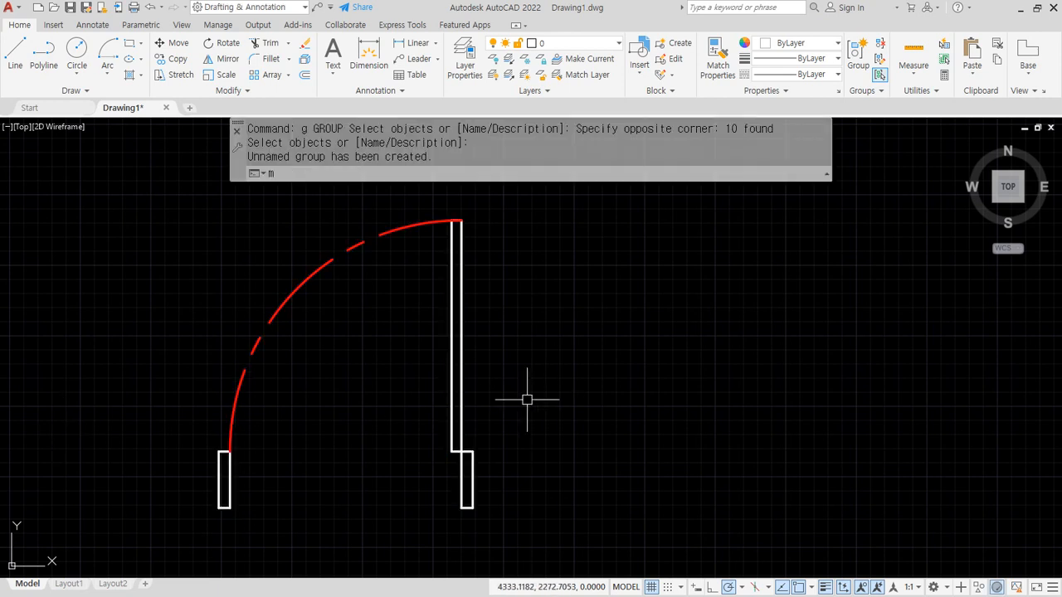
pyautogui.press('Return')
pyautogui.click(462, 366)
pyautogui.press('Return')
pyautogui.click(344, 391)
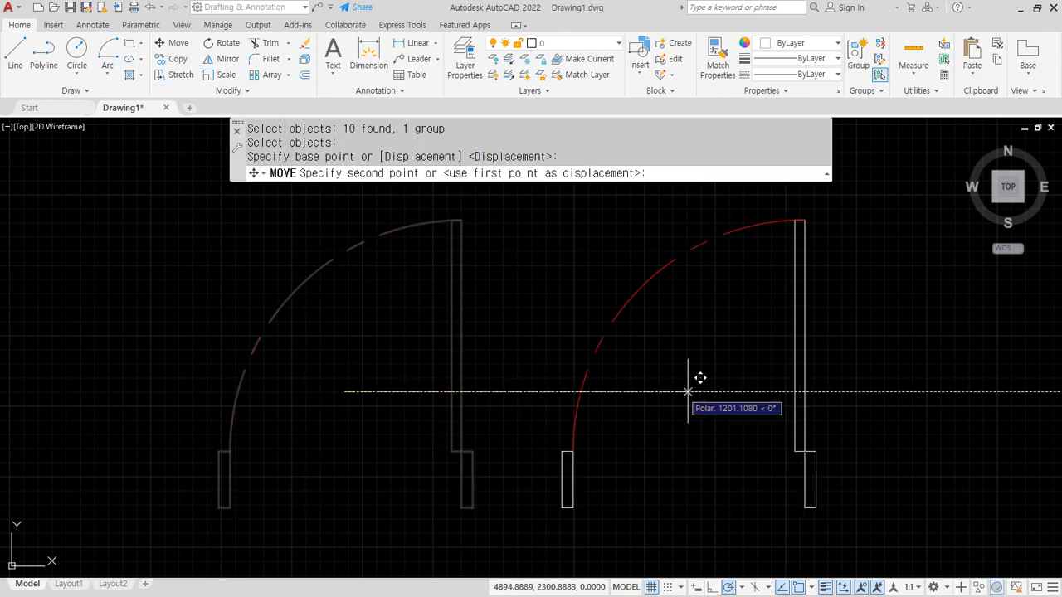
pyautogui.scroll(-2, 697, 392)
pyautogui.moveTo(702, 391); pyautogui.dragTo(581, 393, button='middle')
pyautogui.click(660, 393)
pyautogui.press('Return')
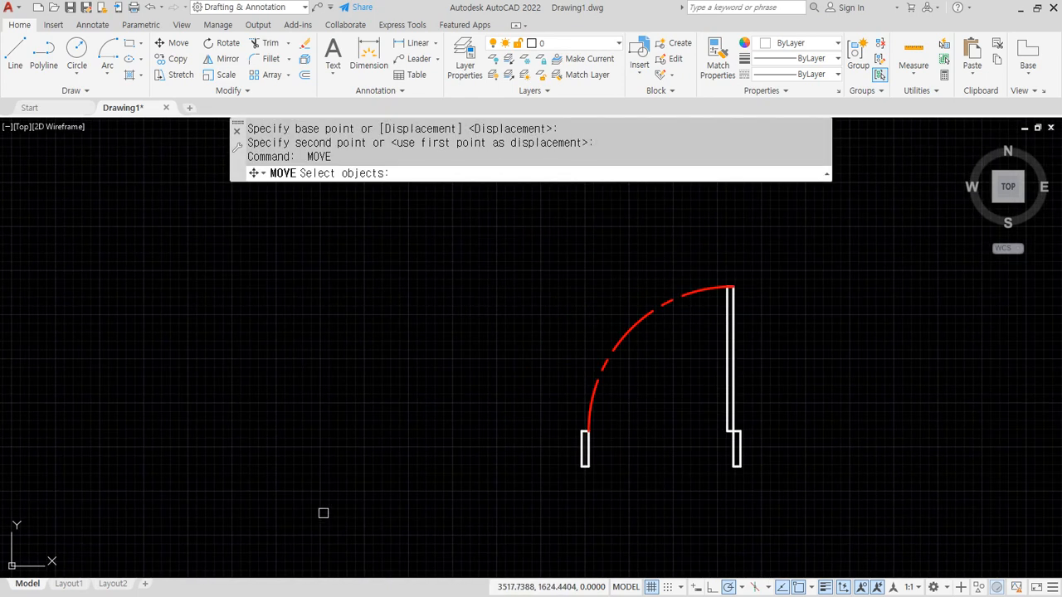
# - Copy the grouped door symbol horizontally to the left into the empty drawing area
pyautogui.press('Escape')
pyautogui.write('cp')
pyautogui.press('Return')
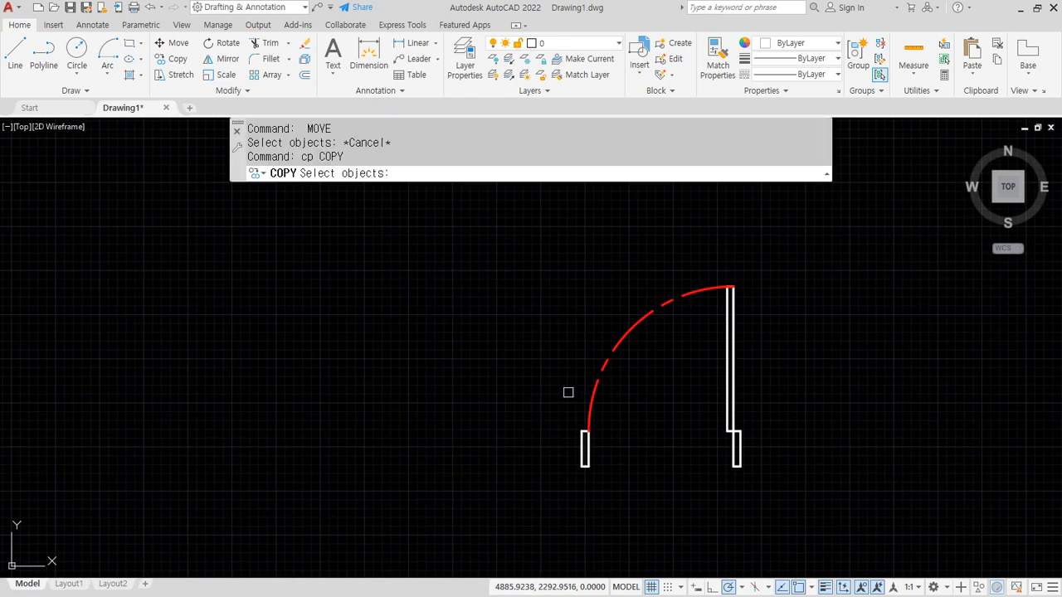
pyautogui.click(593, 383)
pyautogui.press('Return')
pyautogui.click(580, 375)
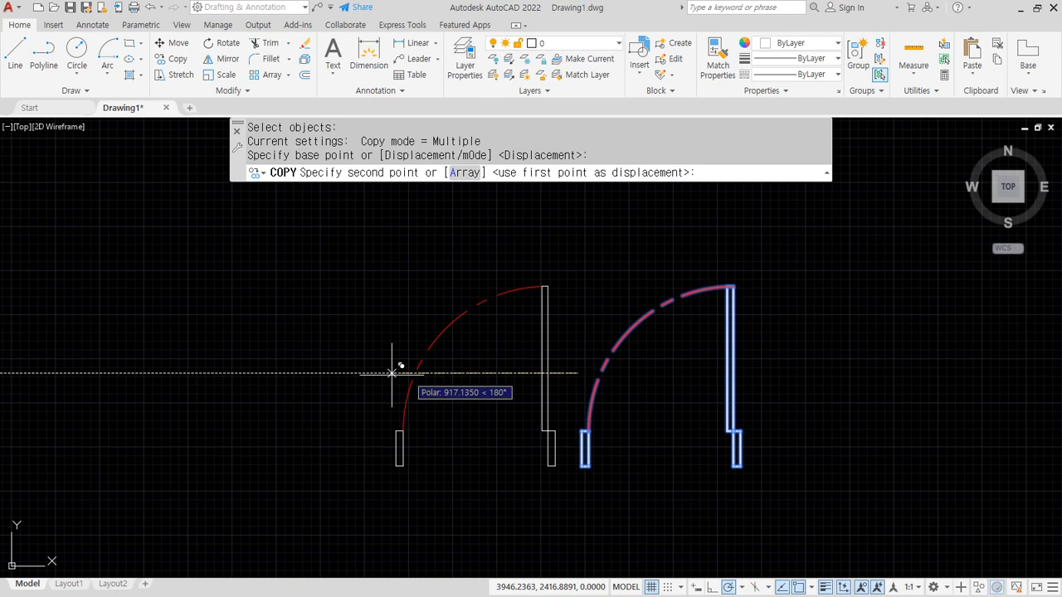
pyautogui.click(243, 373)
pyautogui.press('Escape')
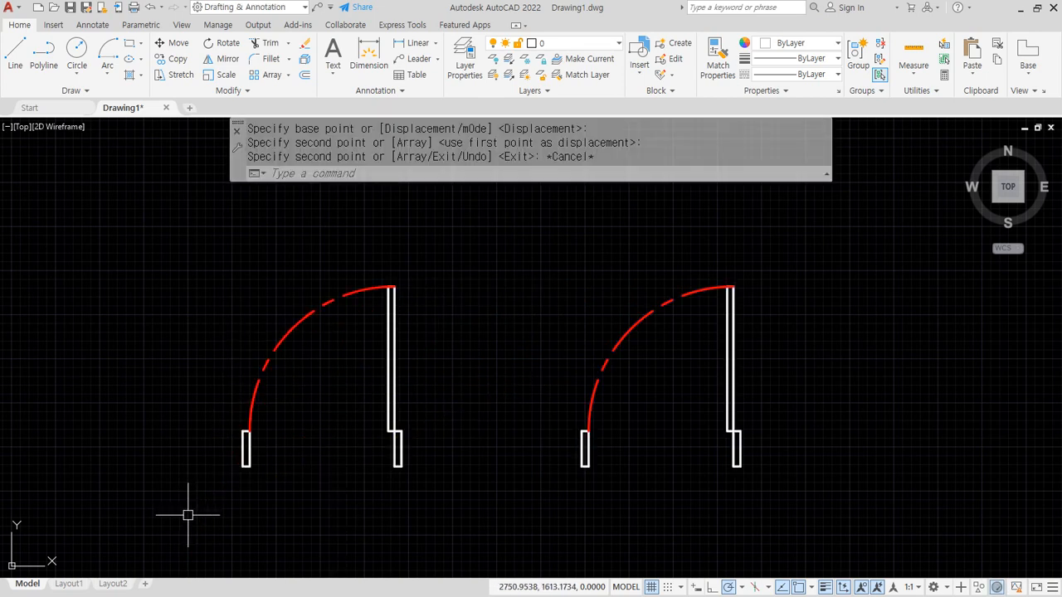
# - Copy the original door symbol horizontally to the right, using its left jamb's bottom corner as the base point
pyautogui.moveTo(662, 384); pyautogui.dragTo(512, 378, button='middle')
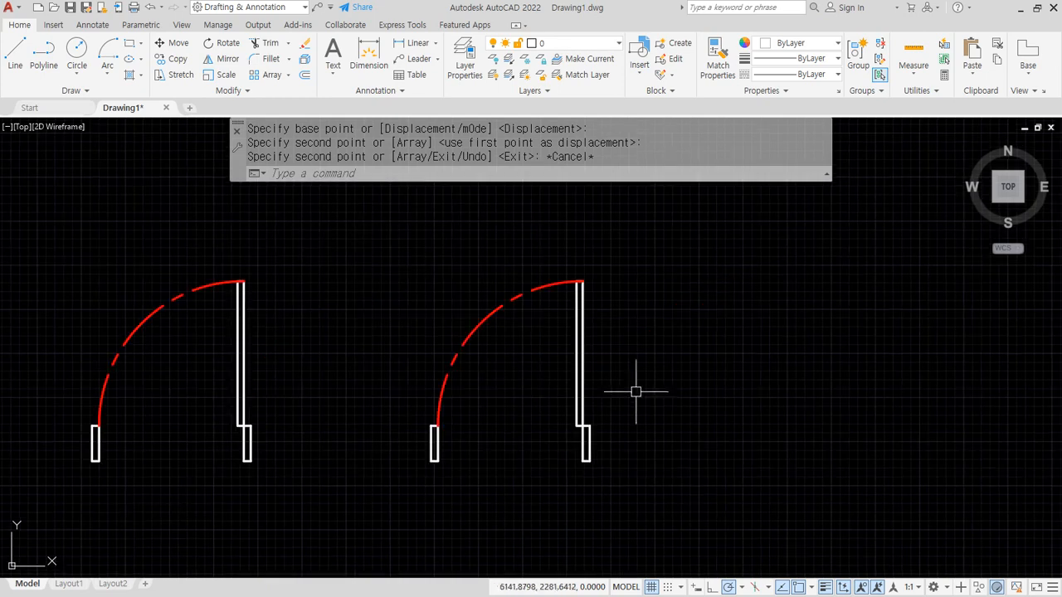
pyautogui.moveTo(635, 393); pyautogui.dragTo(531, 395, button='middle')
pyautogui.write('co')
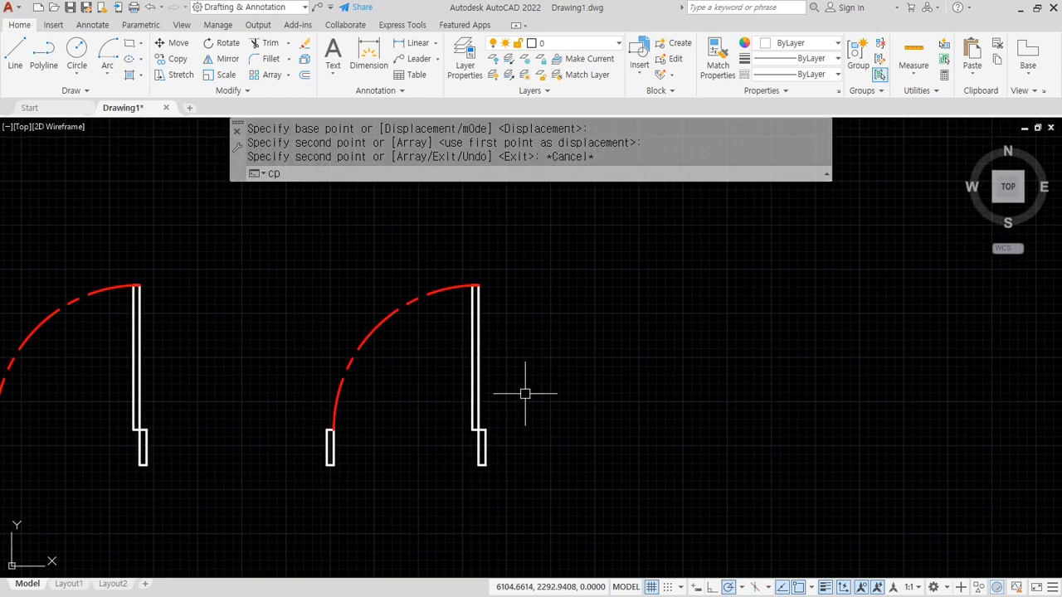
pyautogui.press('Return')
pyautogui.click(518, 458)
pyautogui.click(430, 398)
pyautogui.press('Return')
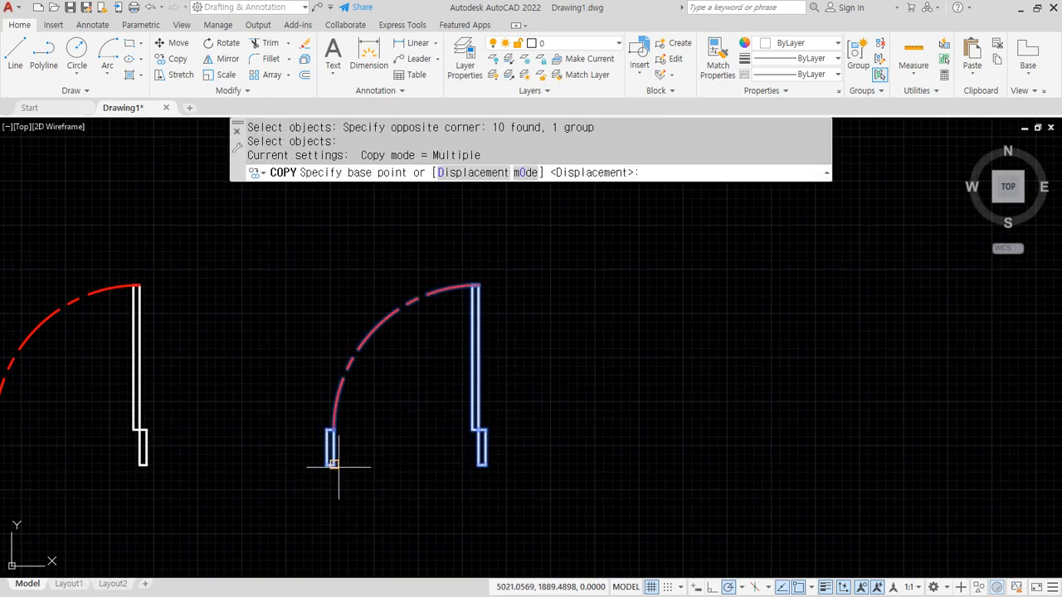
pyautogui.click(333, 465)
pyautogui.click(757, 465)
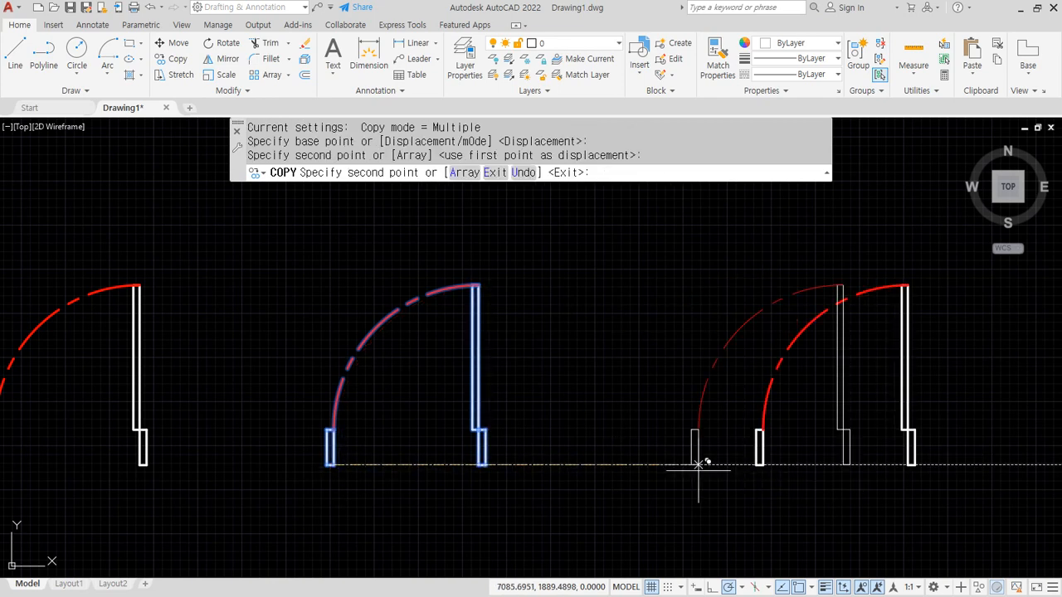
pyautogui.press('Escape')
# - Draw a 900 by 2100 rectangle above the row of door symbols as the door elevation outline
pyautogui.moveTo(663, 436); pyautogui.dragTo(471, 416, button='middle')
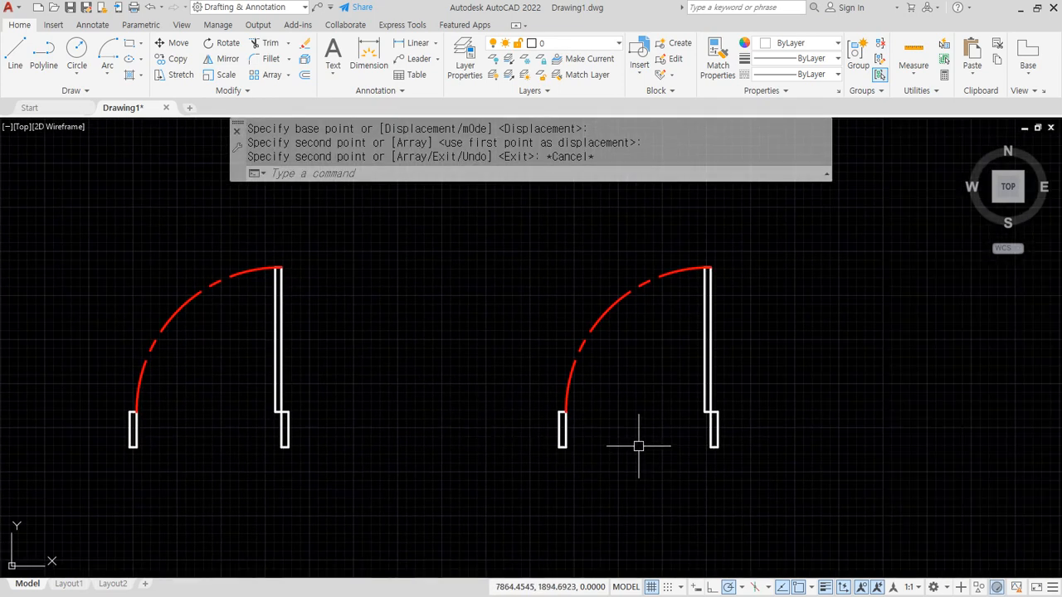
pyautogui.scroll(-2, 549, 430)
pyautogui.moveTo(500, 459); pyautogui.dragTo(439, 467, button='middle')
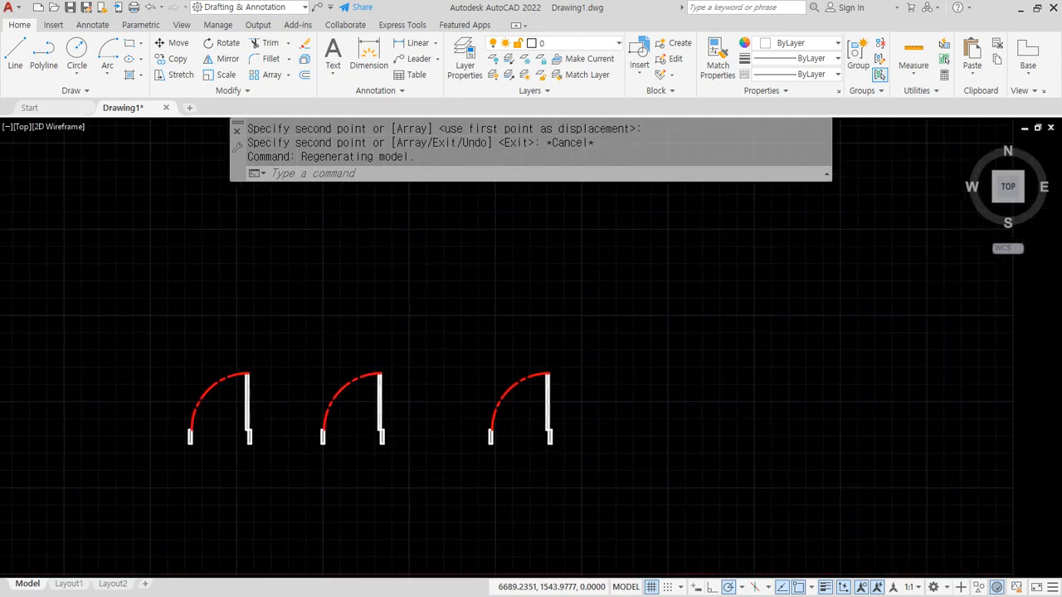
pyautogui.scroll(1, 309, 338)
pyautogui.moveTo(388, 384); pyautogui.dragTo(385, 463, button='middle')
pyautogui.write('rec')
pyautogui.press('Return')
pyautogui.click(312, 421)
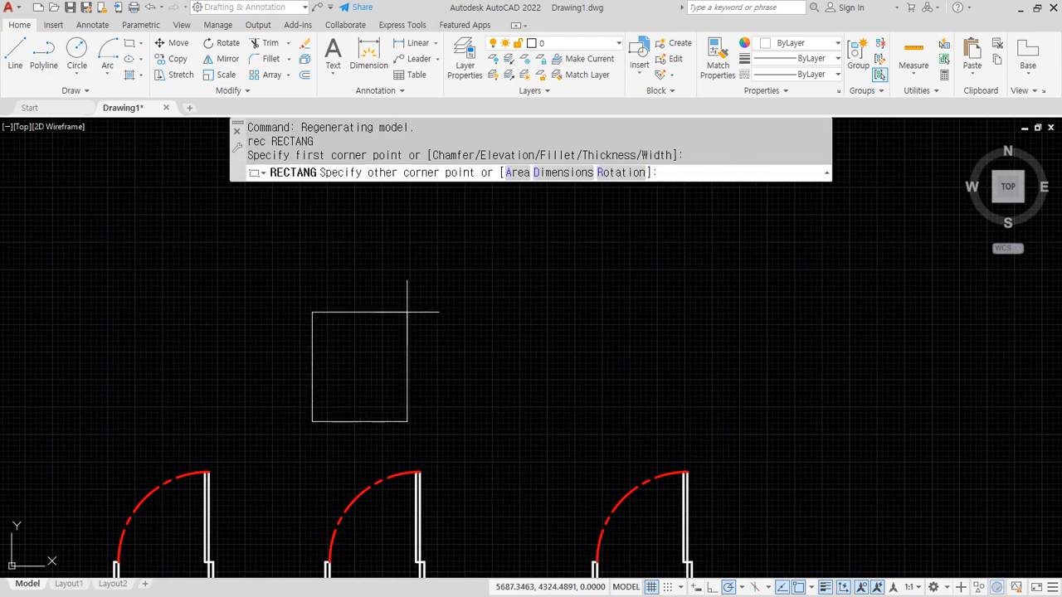
pyautogui.write('@900,')
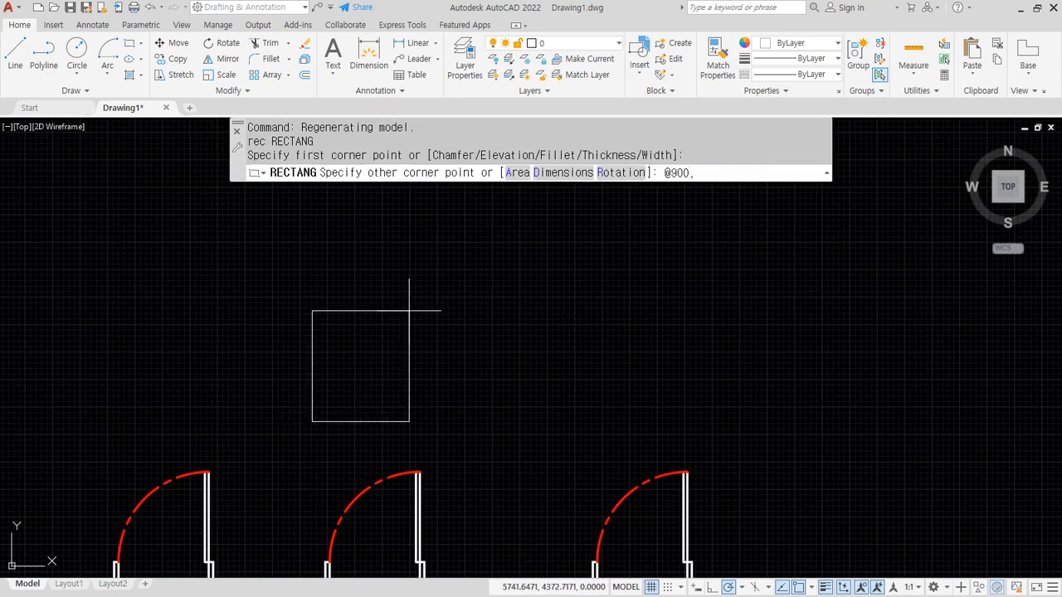
pyautogui.write('2100')
pyautogui.press('Return')
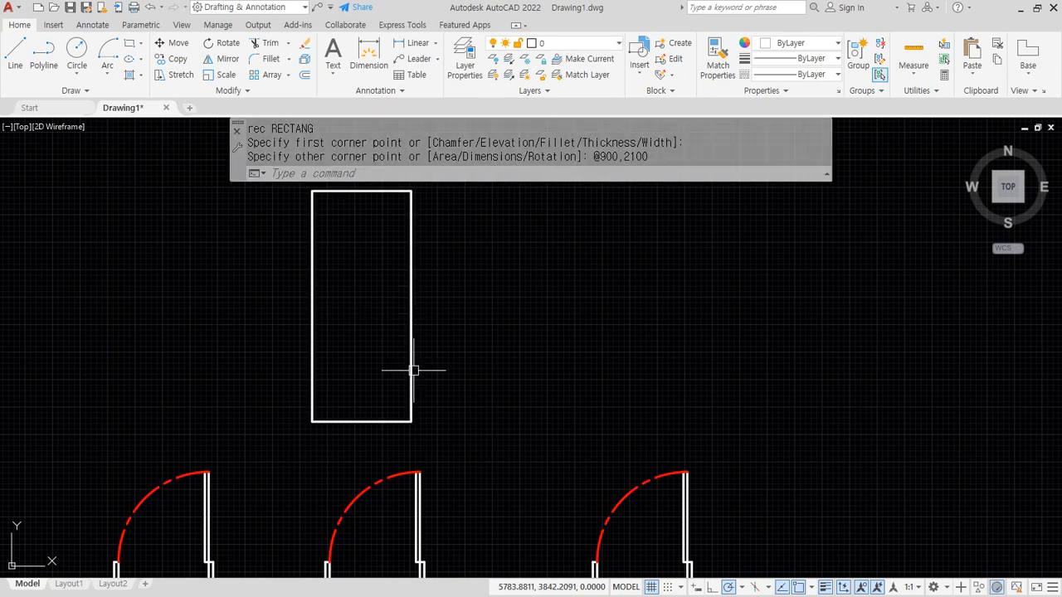
# - Explode the 900 by 2100 rectangle into separate lines
pyautogui.moveTo(395, 403); pyautogui.dragTo(391, 434, button='middle')
pyautogui.write('x')
pyautogui.press('Return')
pyautogui.click(388, 446)
pyautogui.click(368, 464)
pyautogui.press('Return')
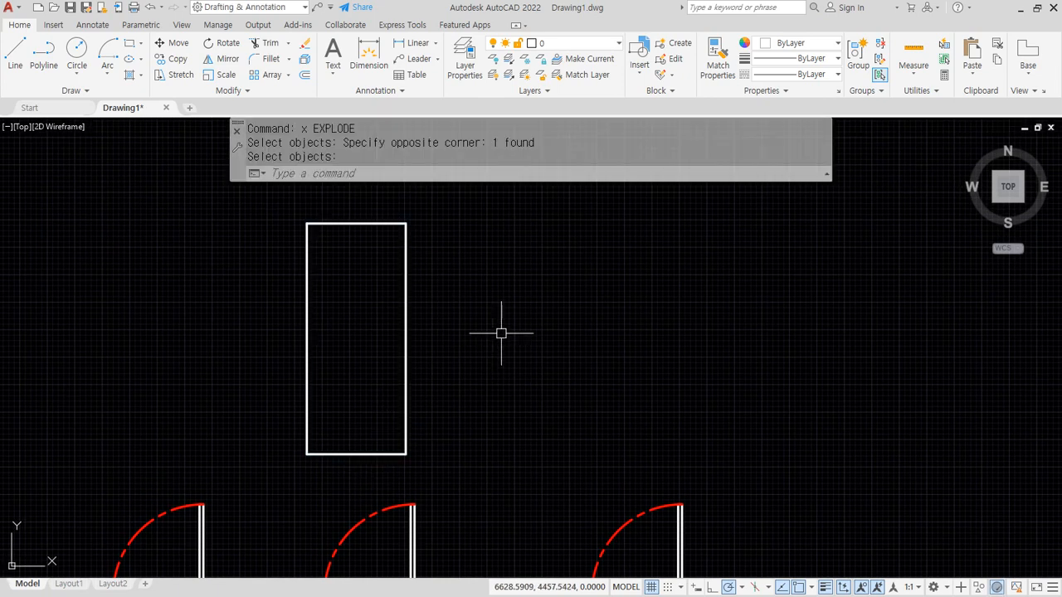
# - Join the left, top and right lines of the door elevation into one polyline
pyautogui.write('j')
pyautogui.press('Return')
pyautogui.click(448, 279)
pyautogui.click(227, 203)
pyautogui.press('Return')
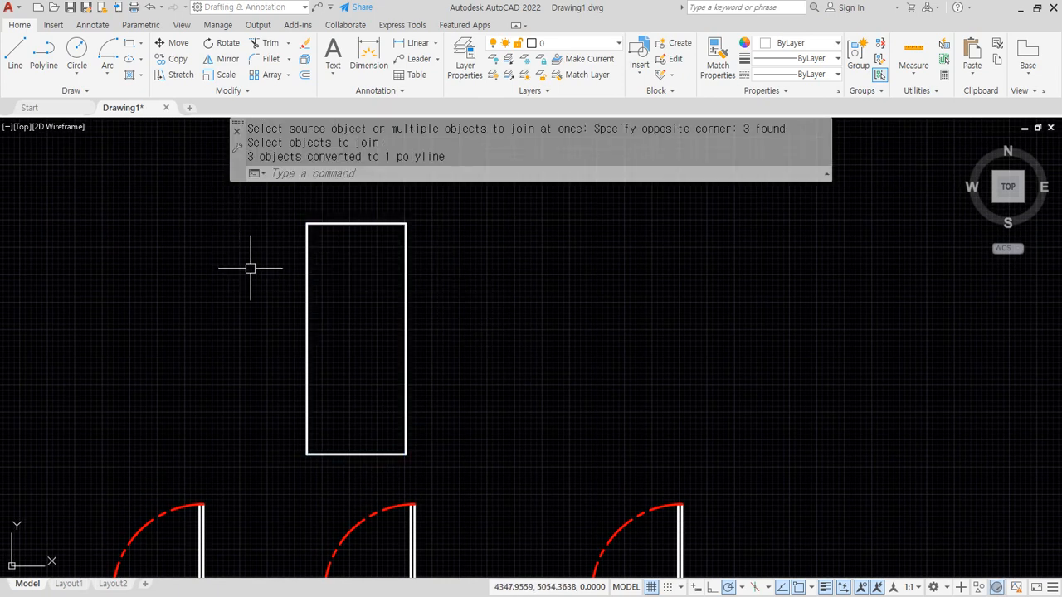
# - Offset the three-sided door outline 40 inward to form the frame
pyautogui.write('o')
pyautogui.press('Return')
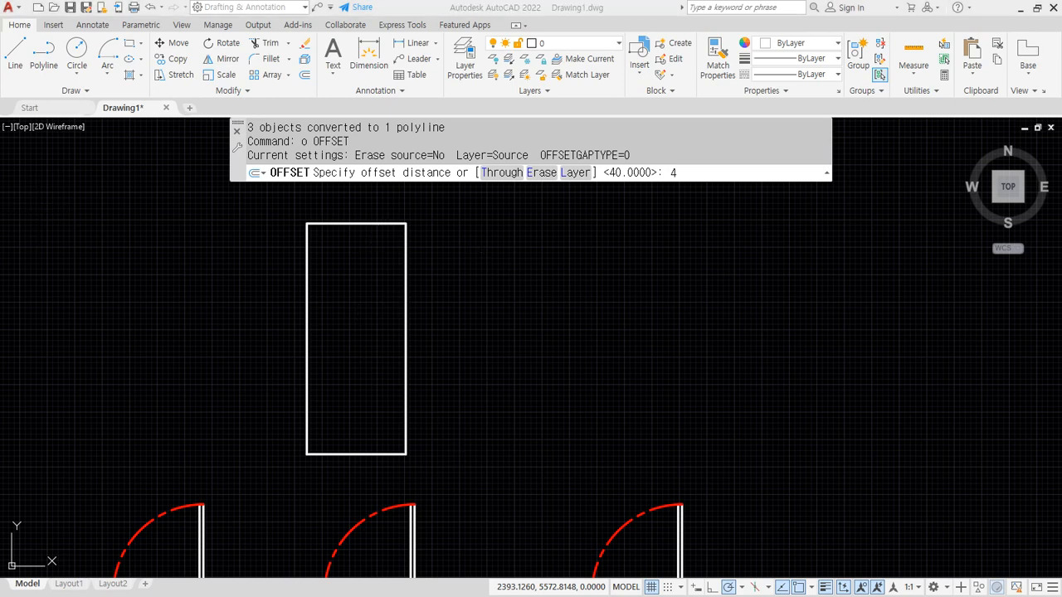
pyautogui.press('Return')
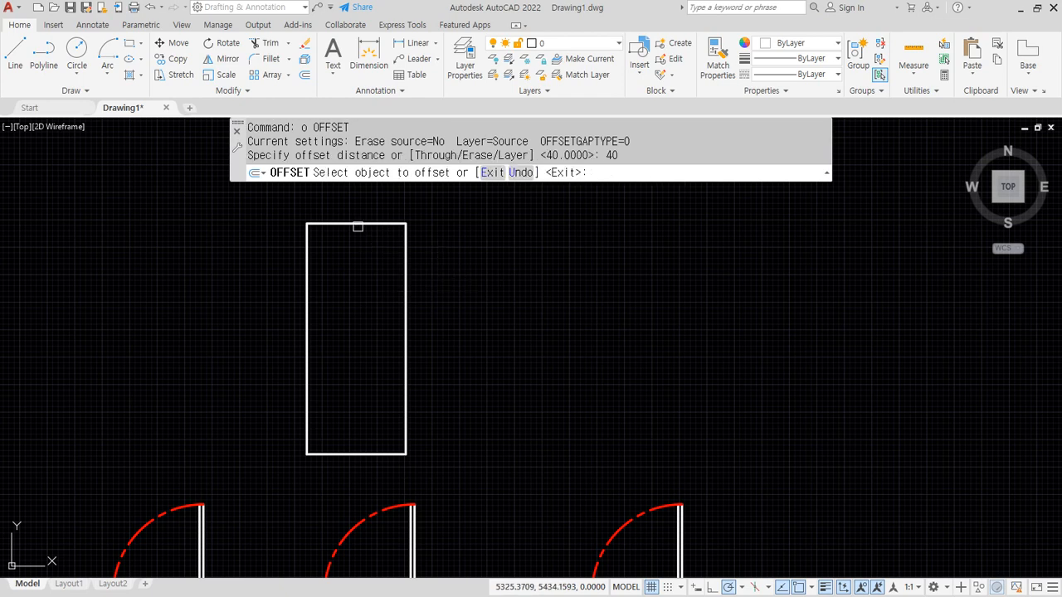
pyautogui.click(356, 225)
pyautogui.click(348, 323)
pyautogui.press('Return')
pyautogui.write('tr')
pyautogui.press('Return')
pyautogui.moveTo(360, 428); pyautogui.dragTo(344, 488)
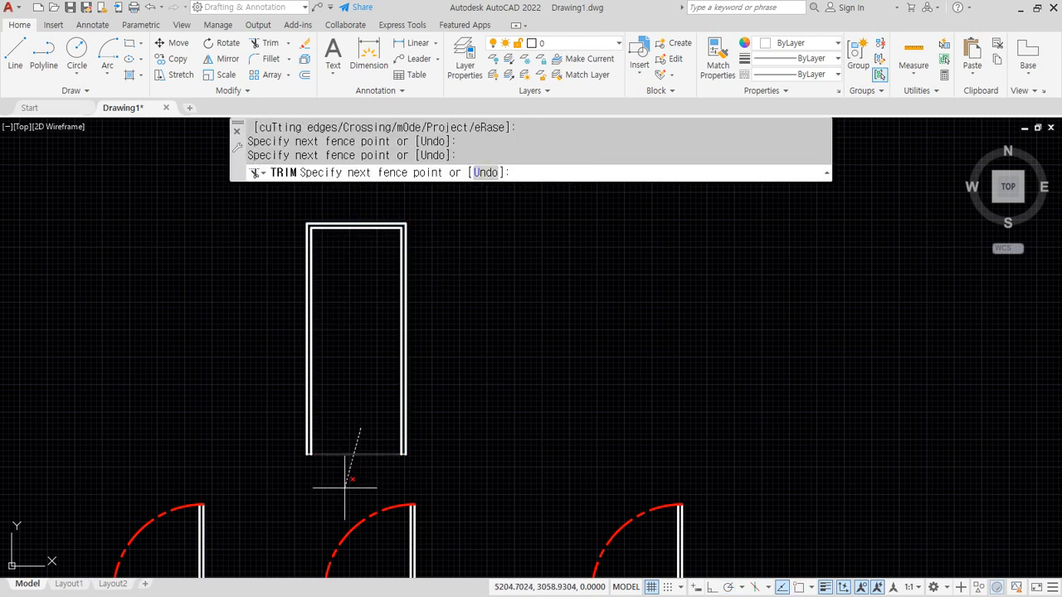
pyautogui.press('Escape')
pyautogui.press('Escape')
# - Draw two diagonals from the inner frame's left corners meeting at the midpoint of its right side
pyautogui.scroll(2, 360, 351)
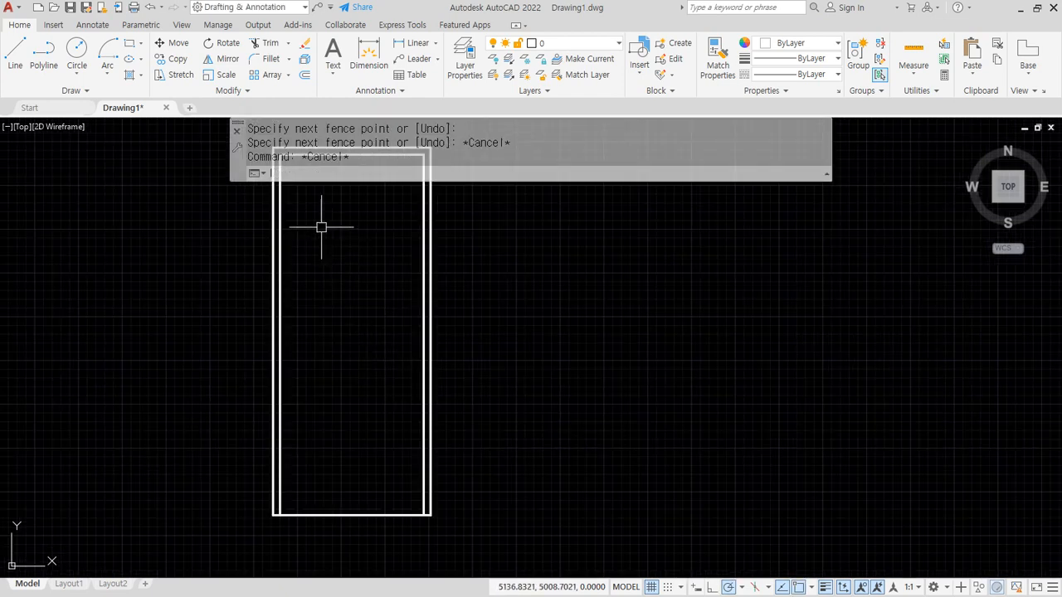
pyautogui.write('l')
pyautogui.press('Return')
pyautogui.scroll(-2, 320, 292)
pyautogui.click(296, 231)
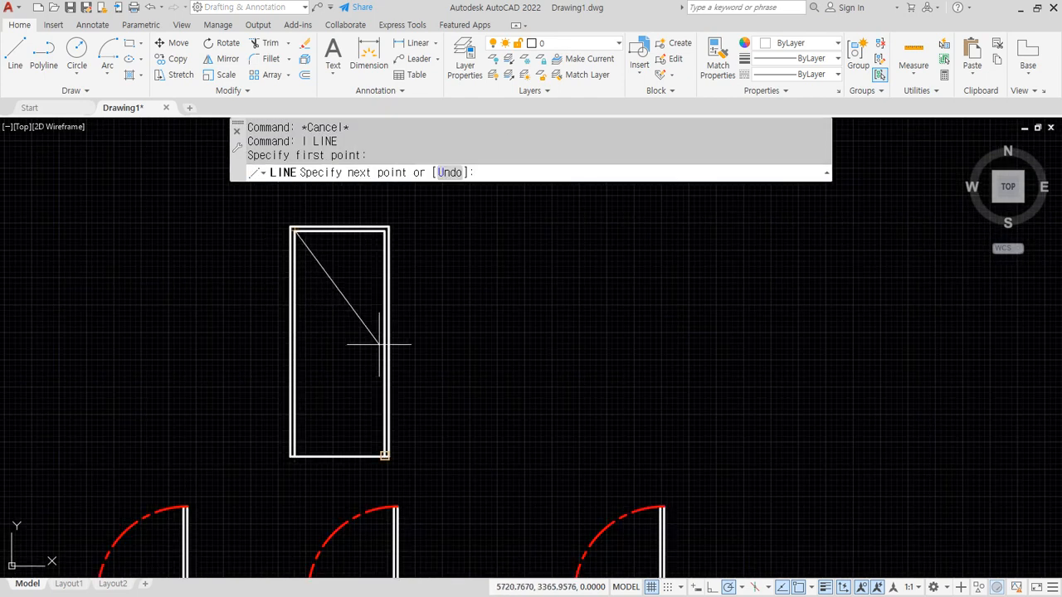
pyautogui.write('mi')
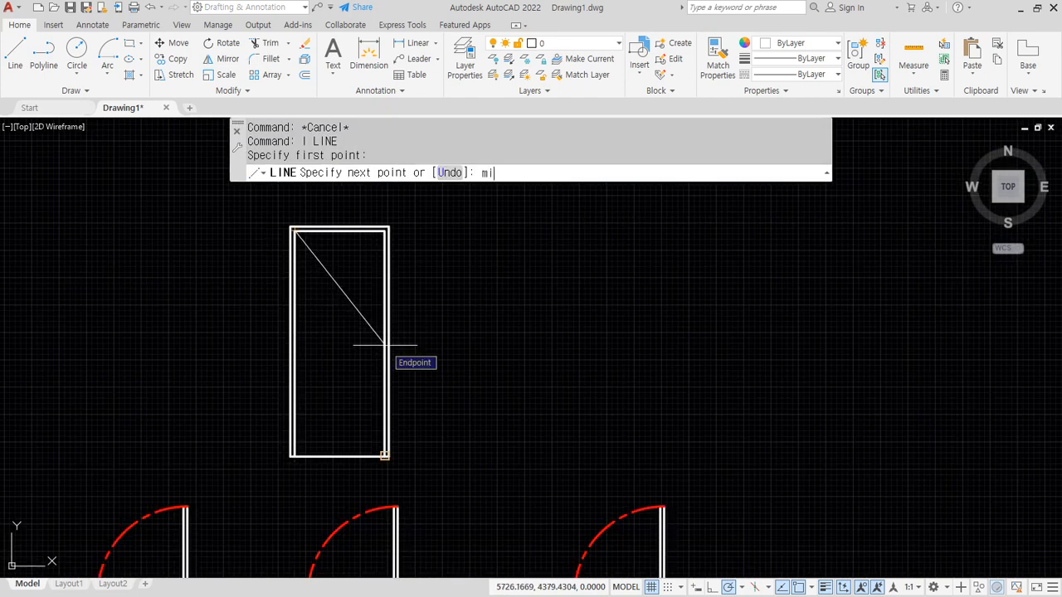
pyautogui.write('d')
pyautogui.press('Return')
pyautogui.click(384, 344)
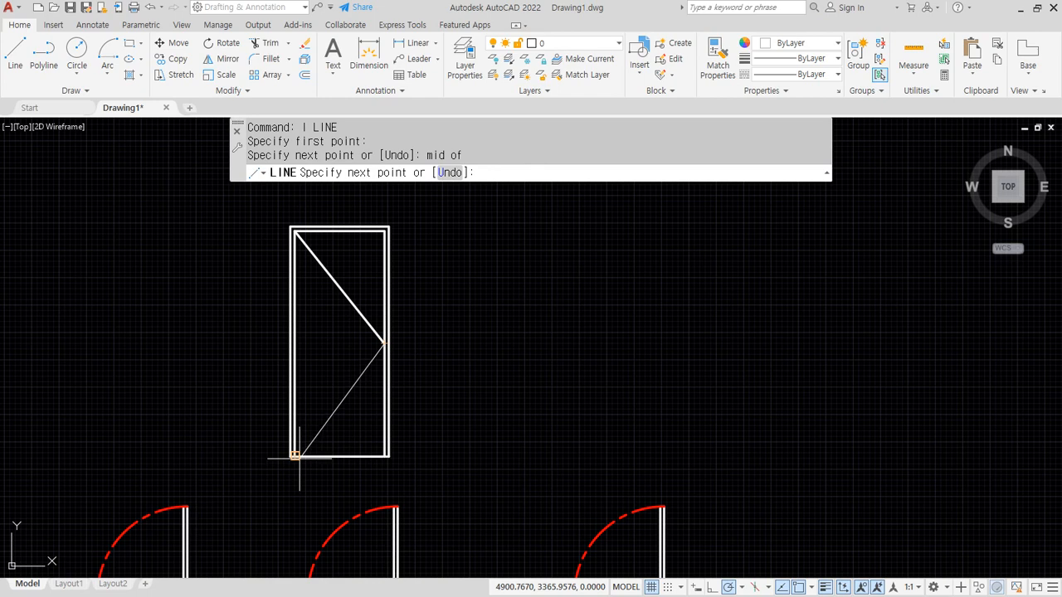
pyautogui.click(299, 458)
# - Match the properties of the red swing arc onto both diagonal lines of the elevation
pyautogui.write('ma')
pyautogui.press('Return')
pyautogui.click(368, 503)
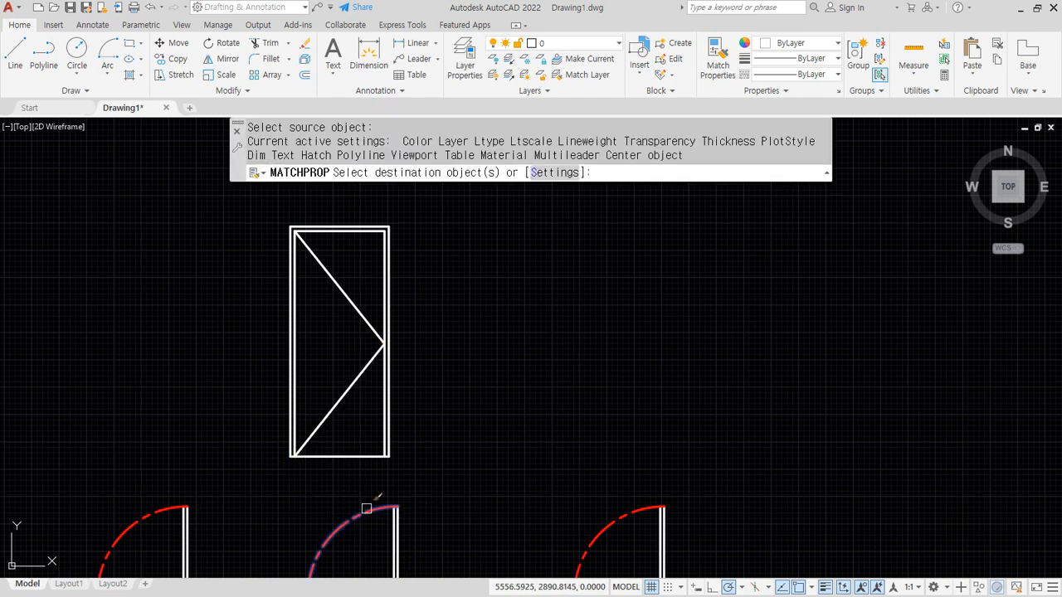
pyautogui.click(356, 450)
pyautogui.click(324, 271)
pyautogui.press('Return')
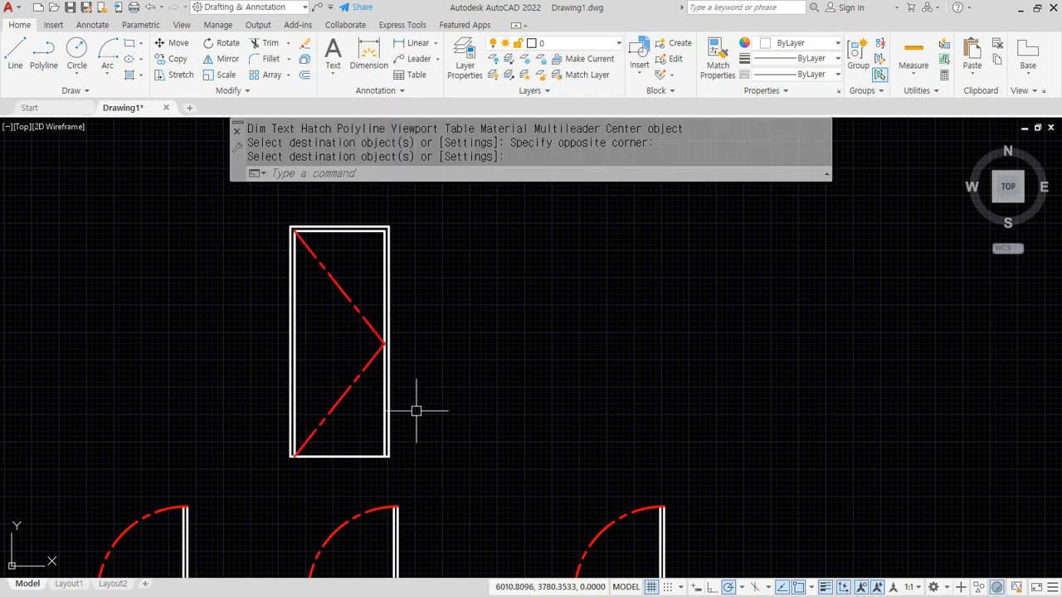
# - Offset the bottom line of the door elevation 900 upward
pyautogui.scroll(2, 304, 412)
pyautogui.write('o')
pyautogui.press('Return')
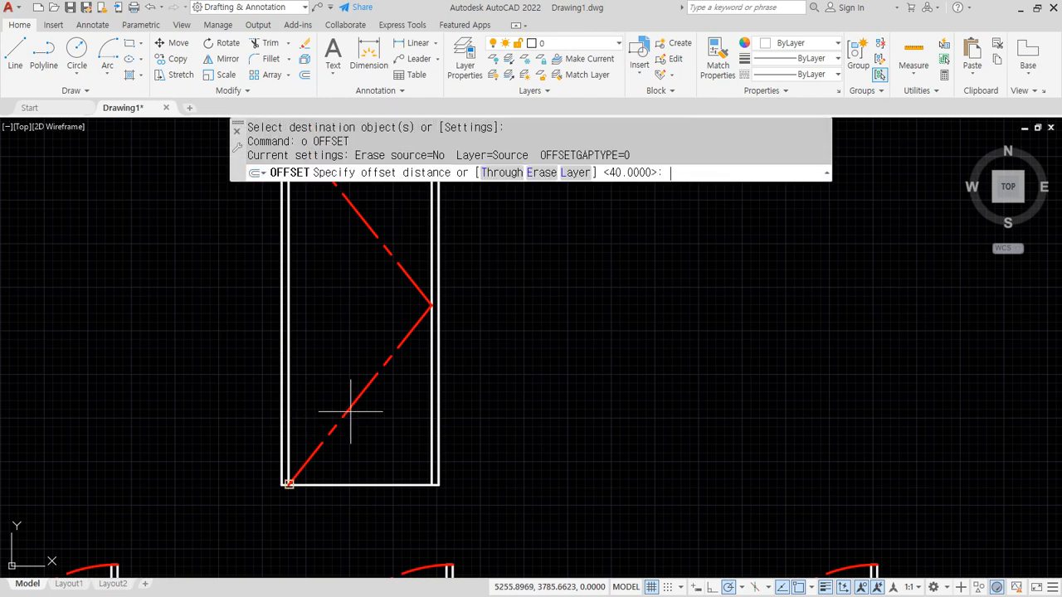
pyautogui.press('Return')
pyautogui.click(350, 485)
pyautogui.click(311, 319)
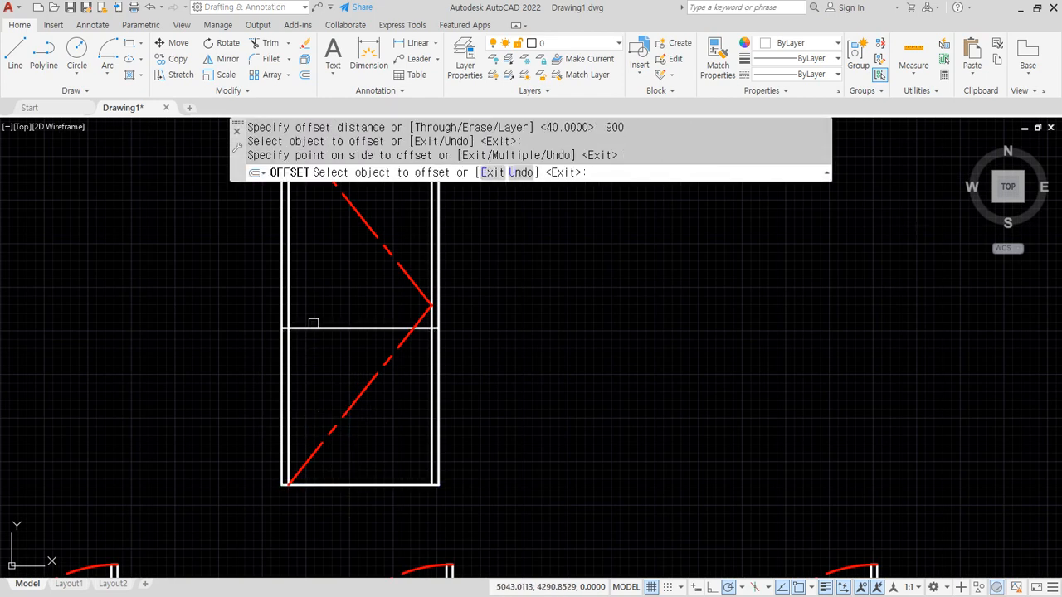
pyautogui.press('Return')
# - Try a 60 inward offset of the outer frame outline and erase the offset copy
pyautogui.press('Return')
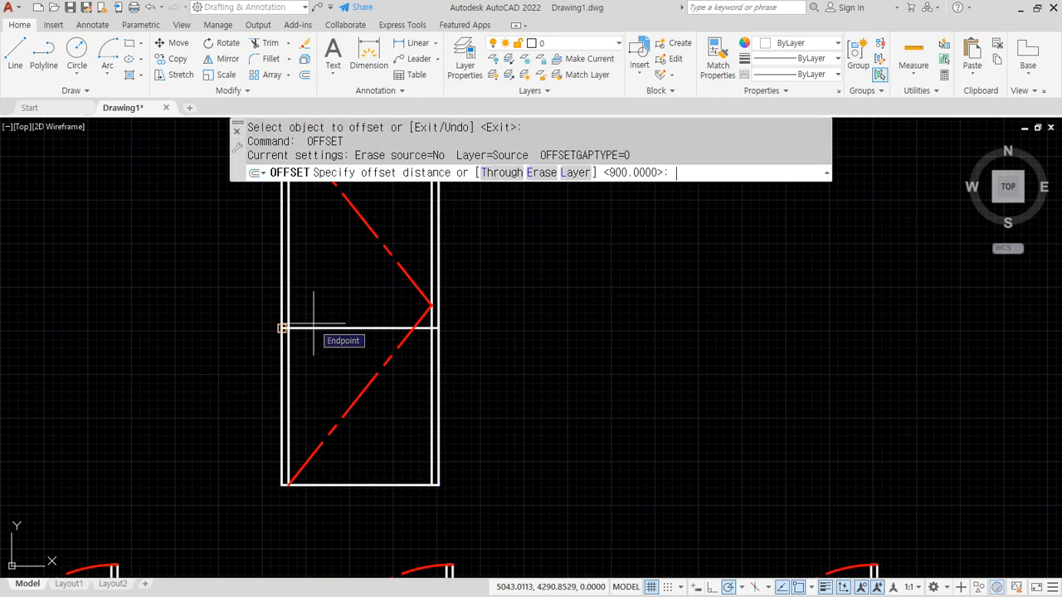
pyautogui.write('60')
pyautogui.press('Return')
pyautogui.click(280, 306)
pyautogui.click(326, 317)
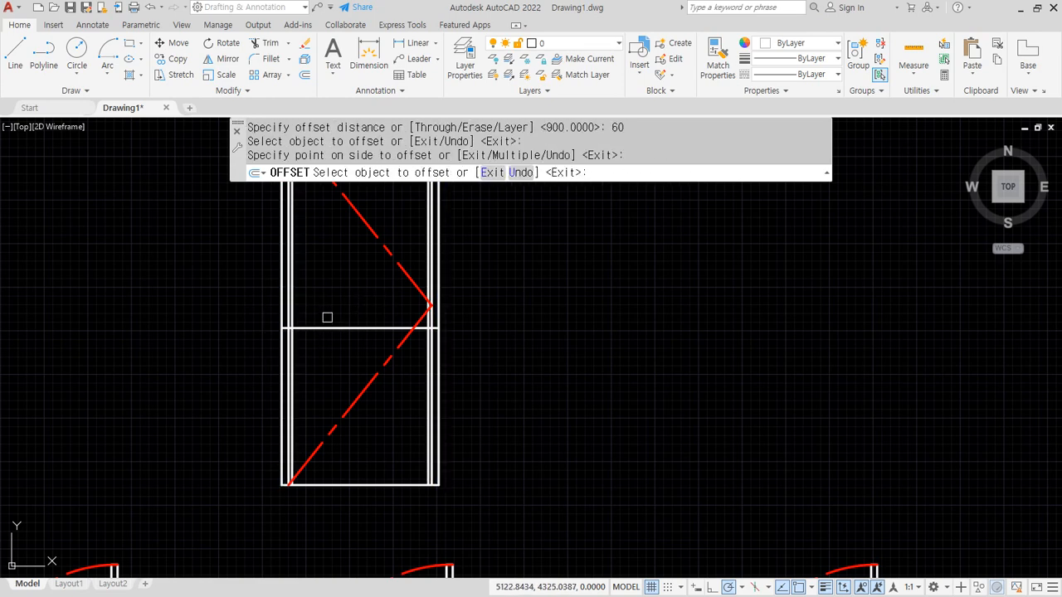
pyautogui.press('Escape')
pyautogui.scroll(5, 296, 308)
pyautogui.click(272, 340)
pyautogui.write('e')
pyautogui.press('Return')
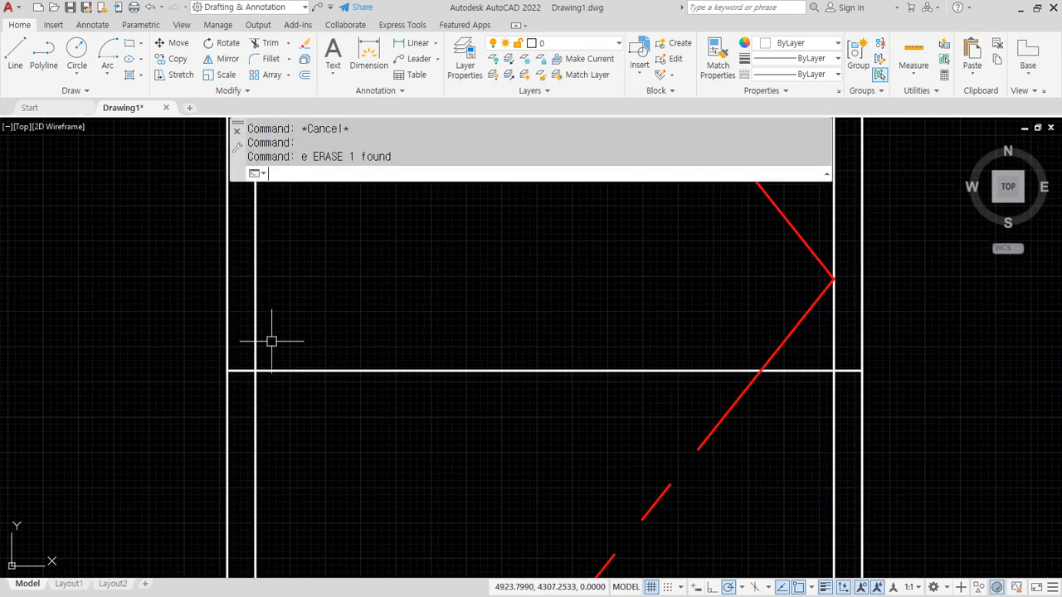
# - Offset the inner frame outline 60 inward
pyautogui.write('o')
pyautogui.press('Return')
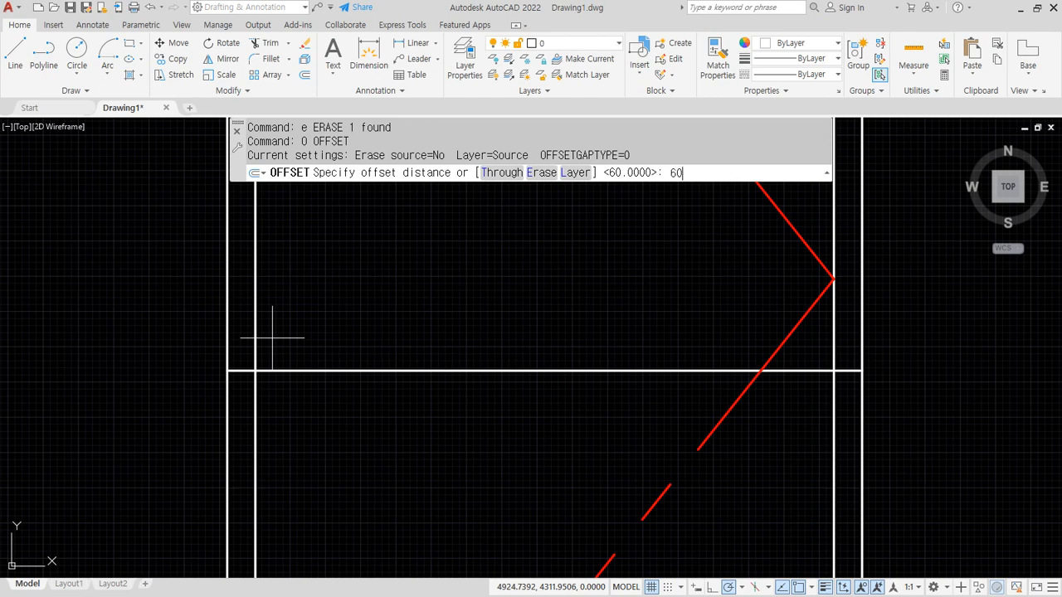
pyautogui.press('Return')
pyautogui.click(256, 330)
pyautogui.click(317, 358)
pyautogui.press('Return')
# - Draw two concentric circles where the left 60 offset line meets the horizontal line, with radii of 30 and about 122
pyautogui.write('c')
pyautogui.press('Return')
pyautogui.click(298, 371)
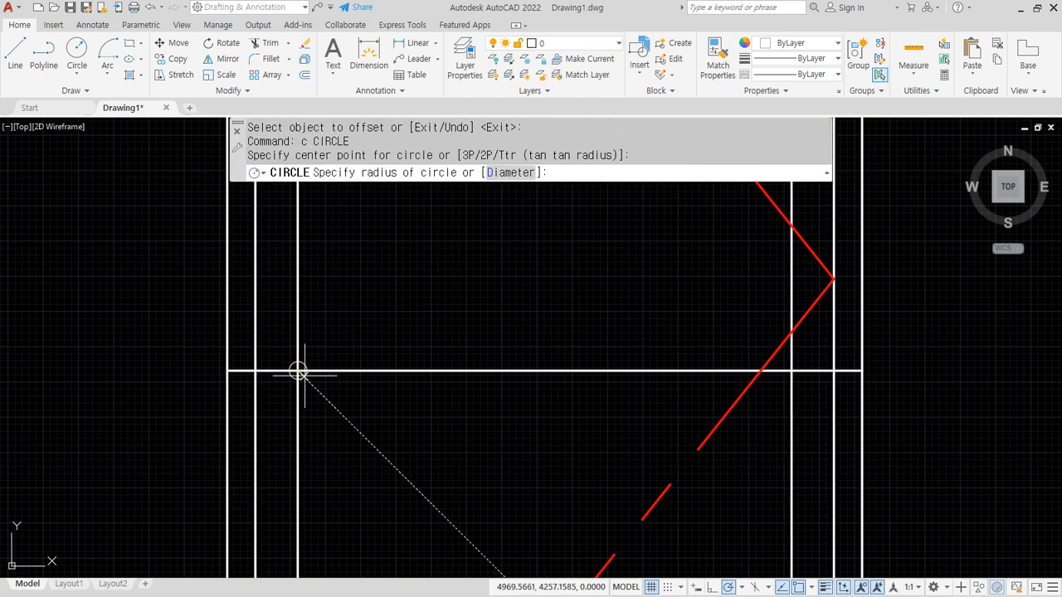
pyautogui.write('30')
pyautogui.press('Return')
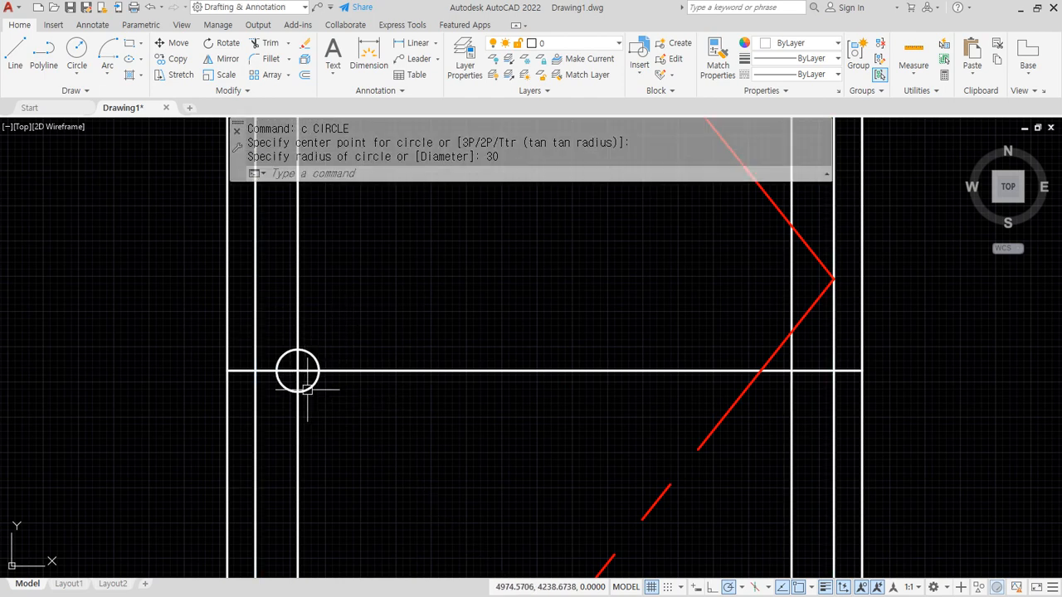
pyautogui.press('Return')
pyautogui.click(298, 371)
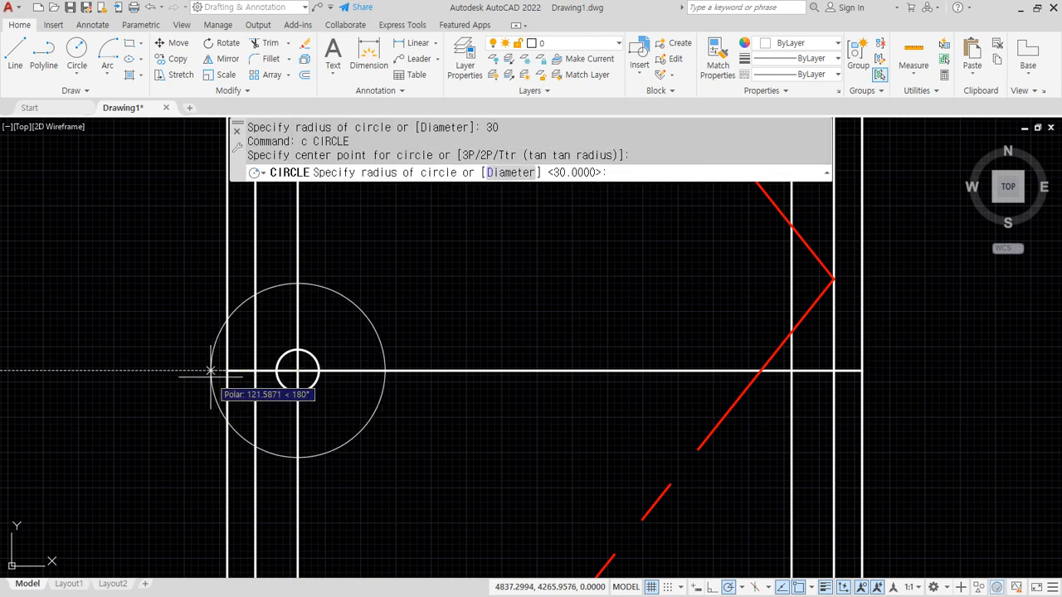
pyautogui.click(210, 375)
# - Extend the horizontal line leftward to the edge of the large circle
pyautogui.write('ex')
pyautogui.press('Return')
pyautogui.click(233, 375)
pyautogui.press('Return')
# - Trim the cross lines outside the large circle and erase the leftover horizontal segment near the right frame
pyautogui.write('tr')
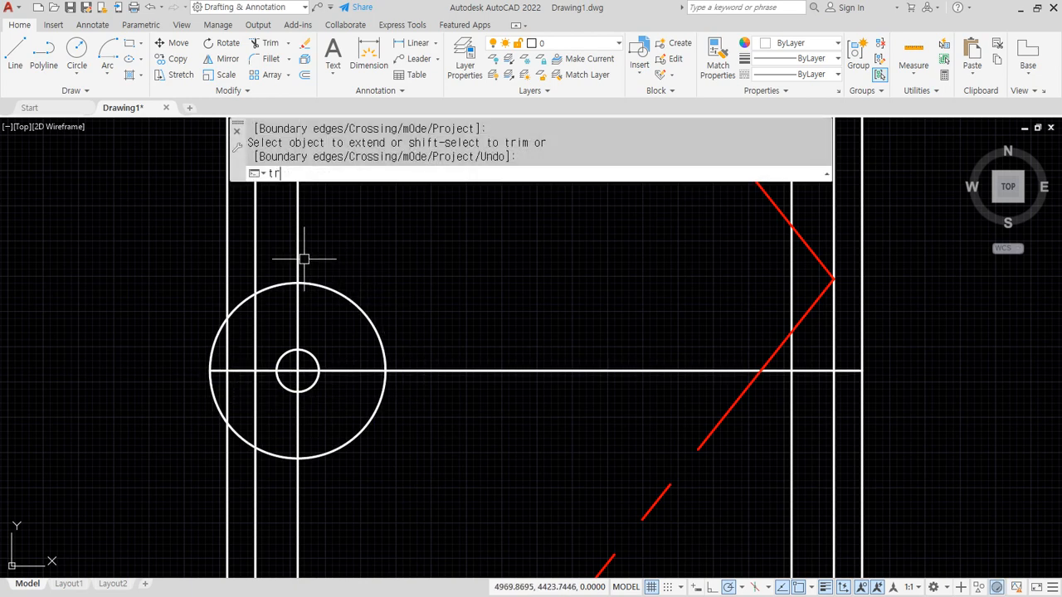
pyautogui.press('Return')
pyautogui.click(300, 258)
pyautogui.click(479, 371)
pyautogui.click(297, 494)
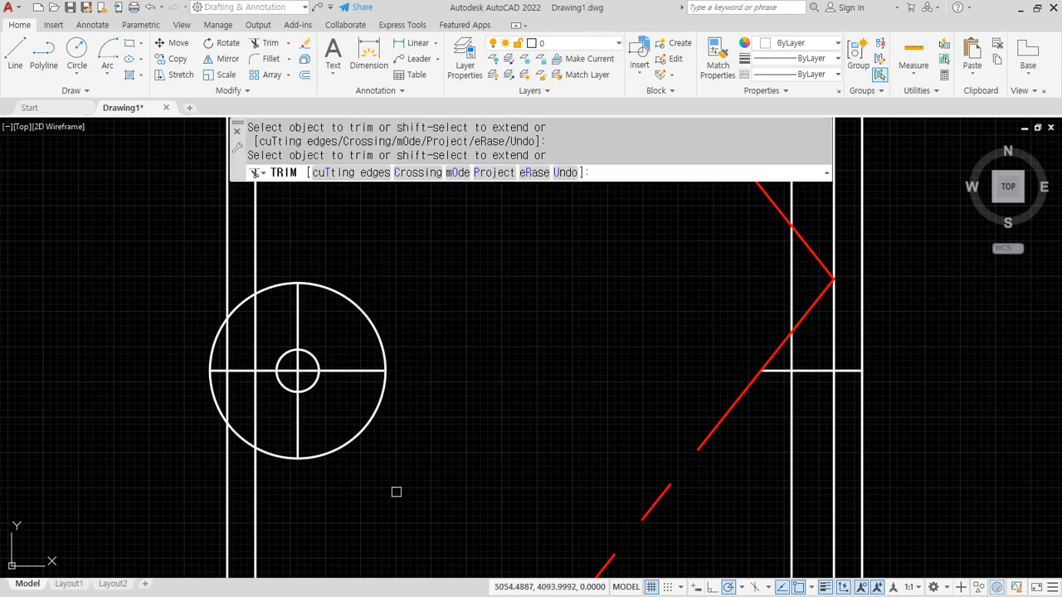
pyautogui.press('Return')
pyautogui.click(815, 371)
pyautogui.write('e')
pyautogui.press('Return')
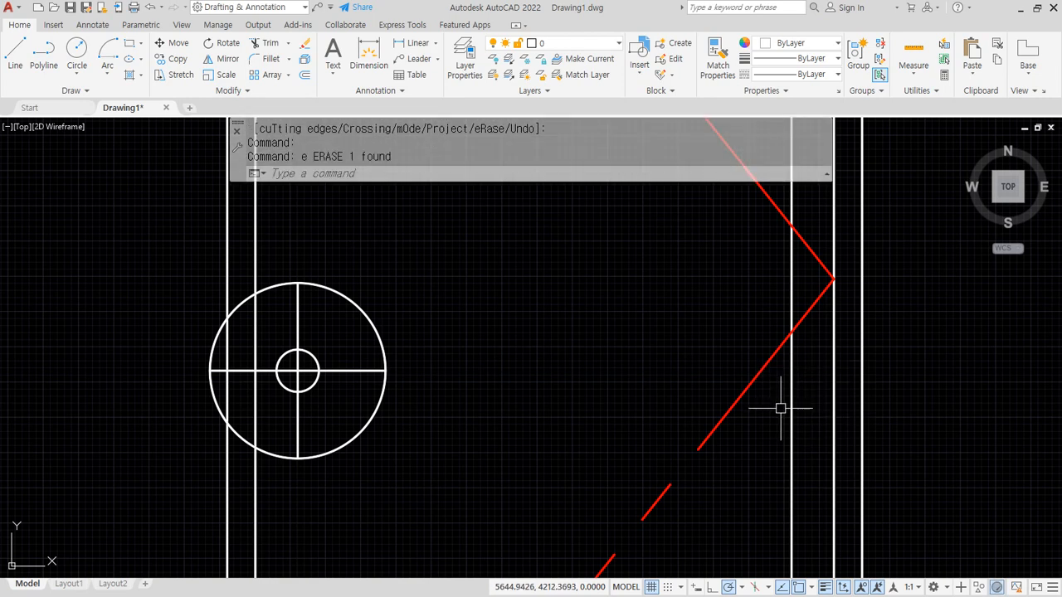
# - Erase the vertical offset line beside the right frame and the large circle around the handle
pyautogui.click(792, 417)
pyautogui.write('e')
pyautogui.press('Return')
pyautogui.click(373, 422)
pyautogui.write('e')
pyautogui.press('Return')
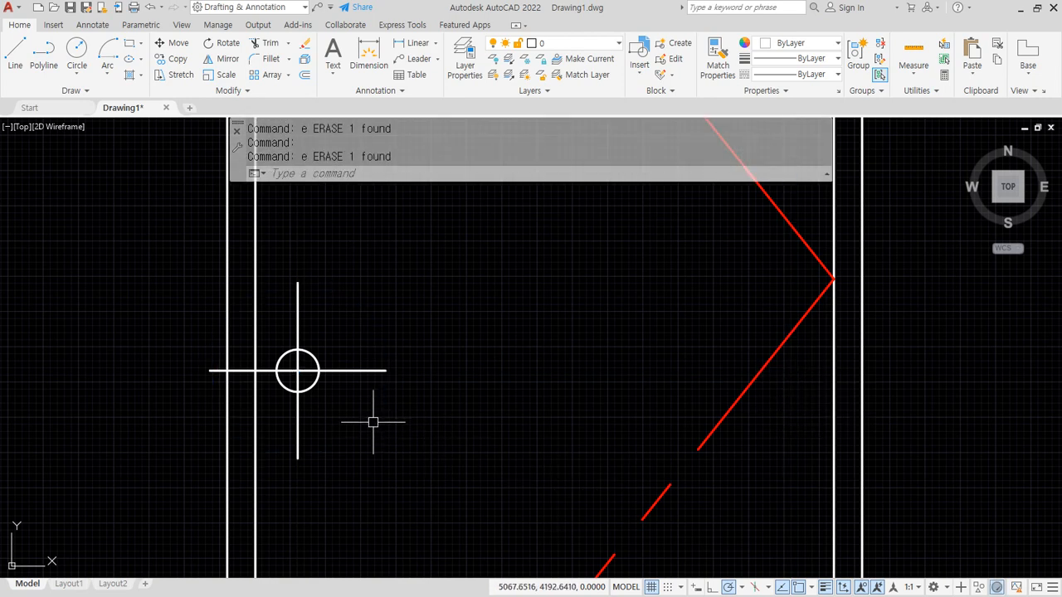
# - Match the handle's horizontal and vertical cross lines to the properties of the red dashed opening line
pyautogui.write('ma')
pyautogui.press('Return')
pyautogui.click(721, 422)
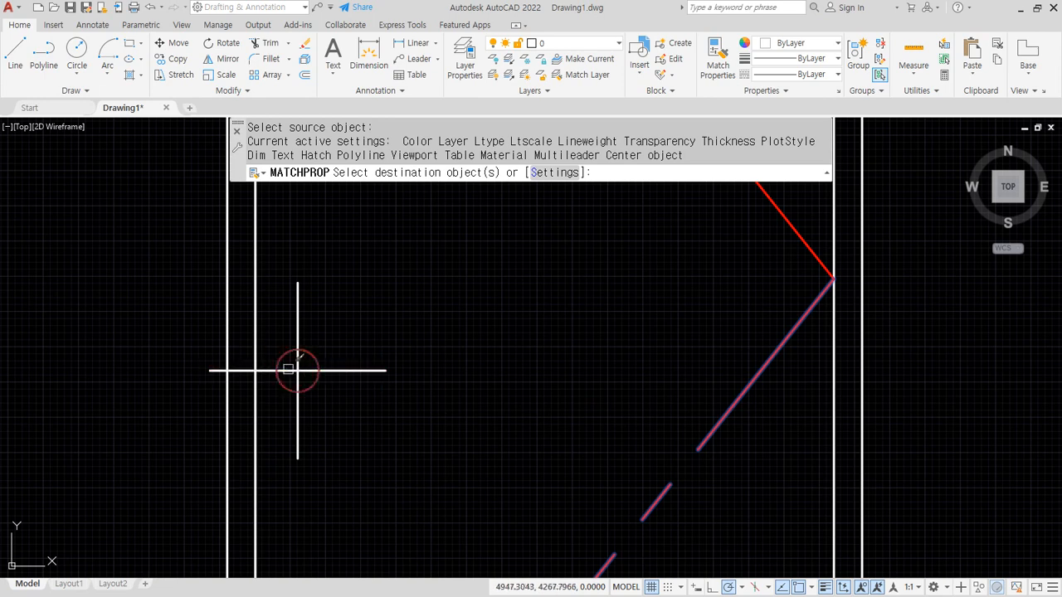
pyautogui.click(296, 371)
pyautogui.click(305, 371)
pyautogui.press('Return')
# - Erase the short leftover vertical line at the door elevation's lower left corner
pyautogui.scroll(-2, 397, 408)
pyautogui.scroll(-4, 411, 413)
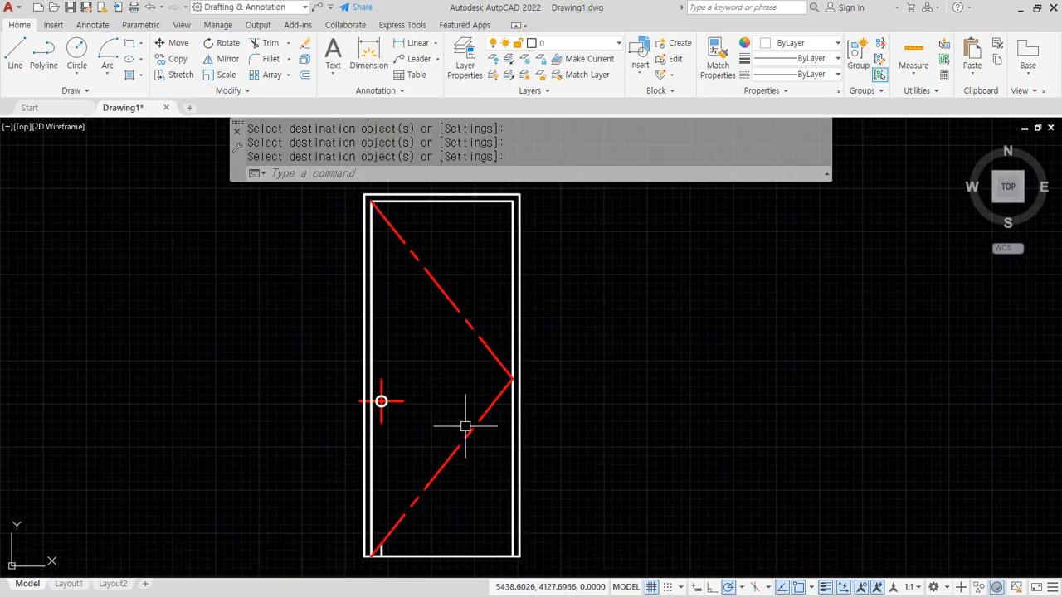
pyautogui.click(331, 505)
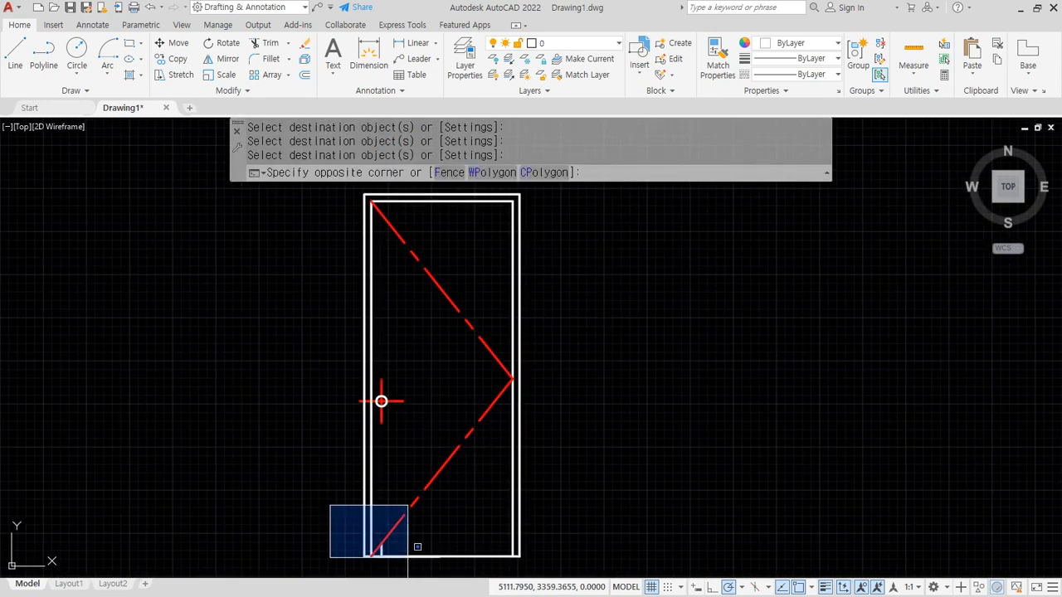
pyautogui.click(405, 562)
pyautogui.write('e')
pyautogui.press('Return')
# - Draw an 1800 by 2100 rectangle to the right of the single door elevation
pyautogui.scroll(-2, 415, 507)
pyautogui.moveTo(500, 497); pyautogui.dragTo(415, 451, button='middle')
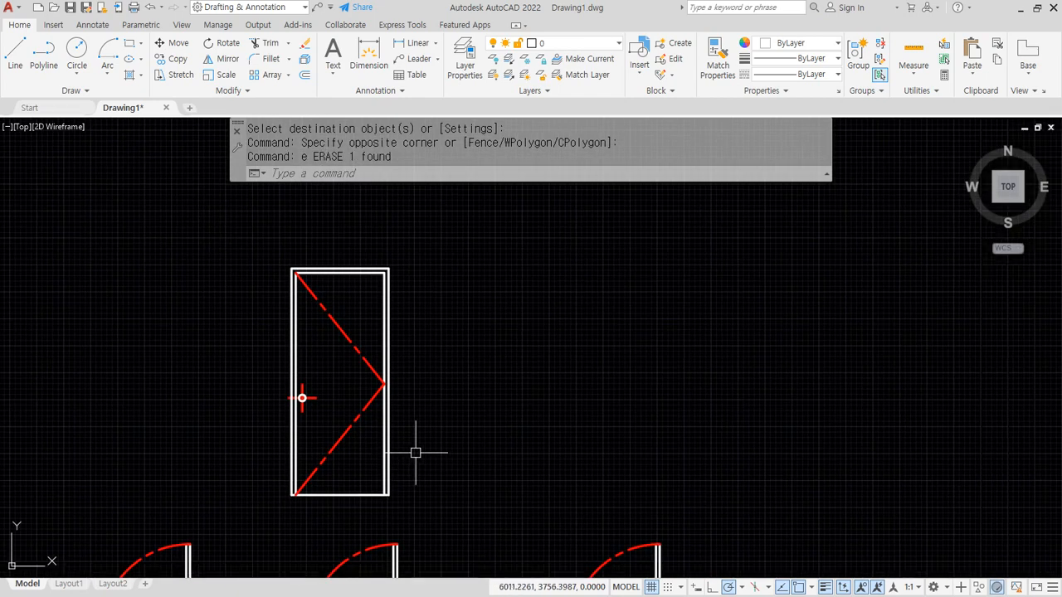
pyautogui.scroll(2, 417, 454)
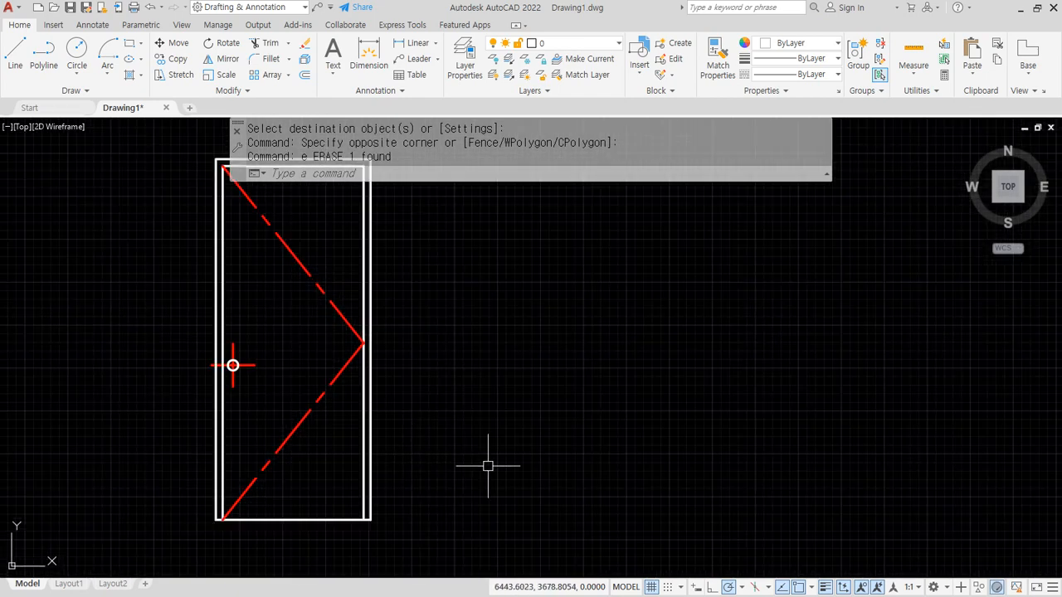
pyautogui.scroll(-2, 488, 466)
pyautogui.moveTo(474, 458); pyautogui.dragTo(398, 455, button='middle')
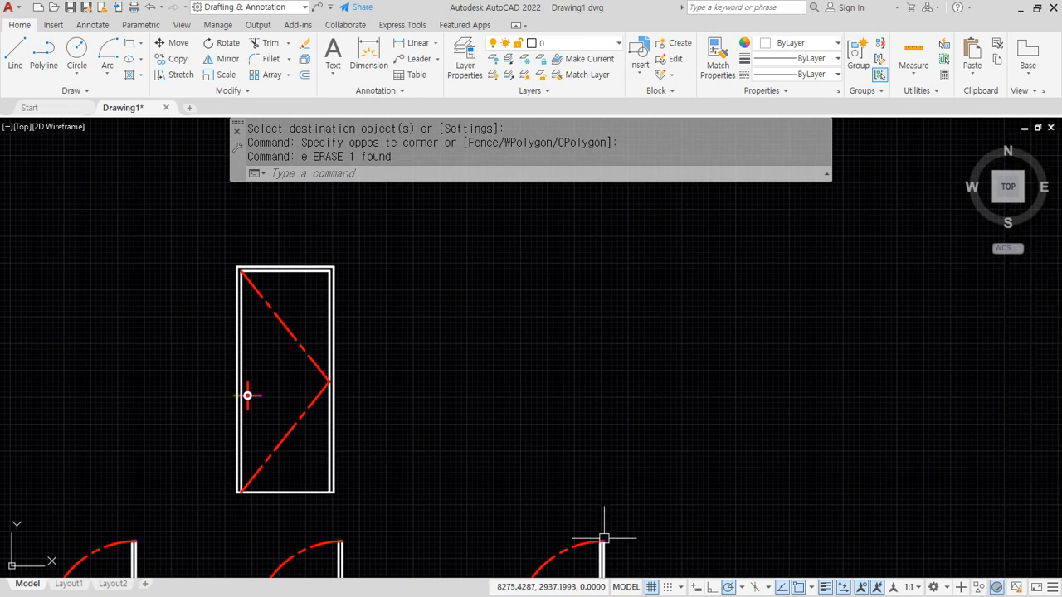
pyautogui.moveTo(575, 489)
pyautogui.mouseDown(button='middle')
pyautogui.moveTo(512, 440)
pyautogui.moveTo(593, 475)
pyautogui.mouseUp(button='middle')
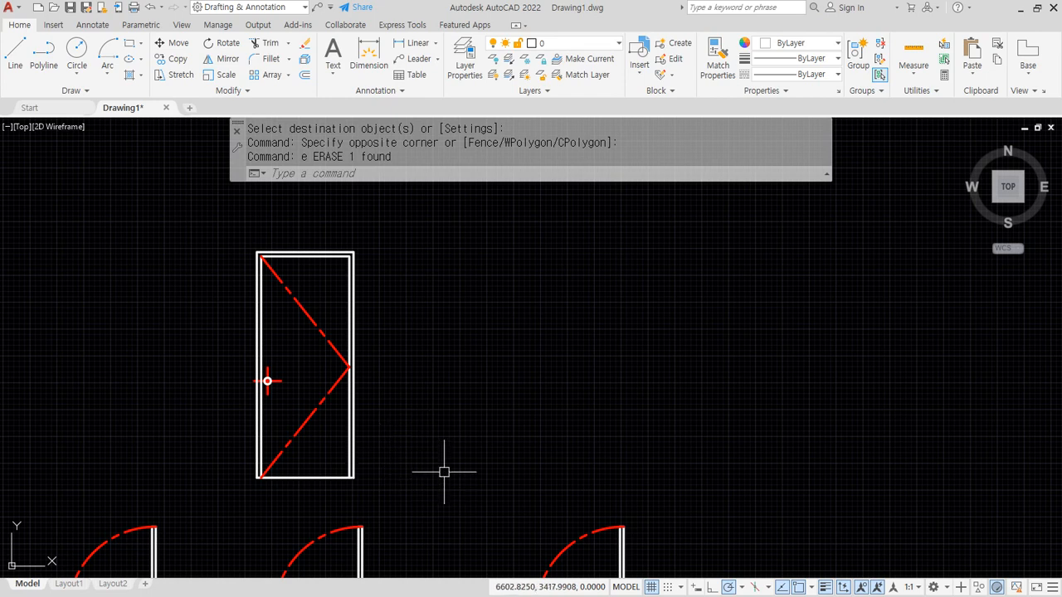
pyautogui.write('rec')
pyautogui.press('Return')
pyautogui.click(475, 476)
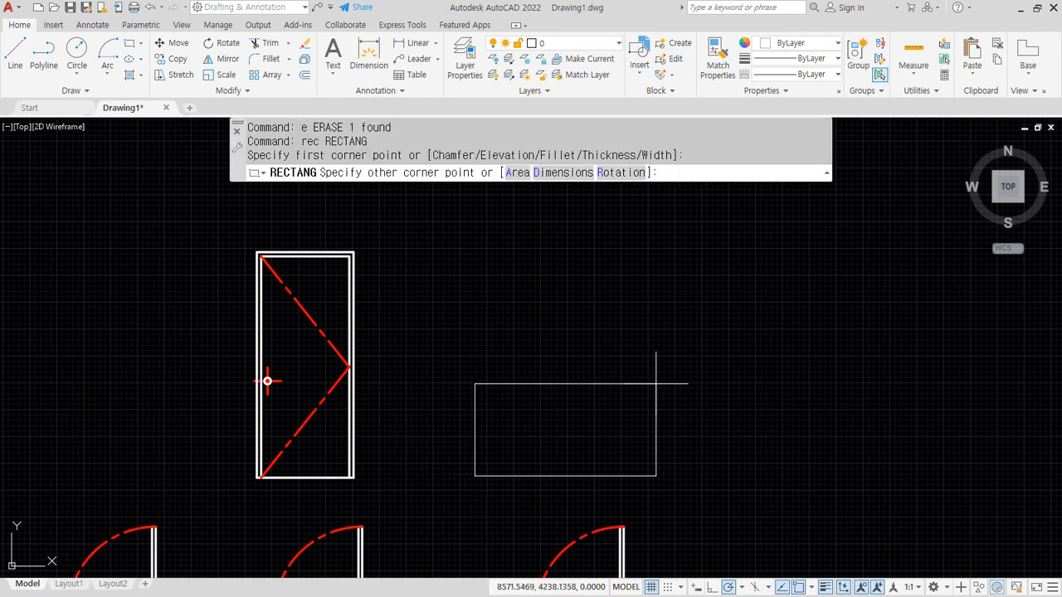
pyautogui.moveTo(360, 493); pyautogui.dragTo(351, 471)
pyautogui.moveTo(260, 461); pyautogui.dragTo(164, 463)
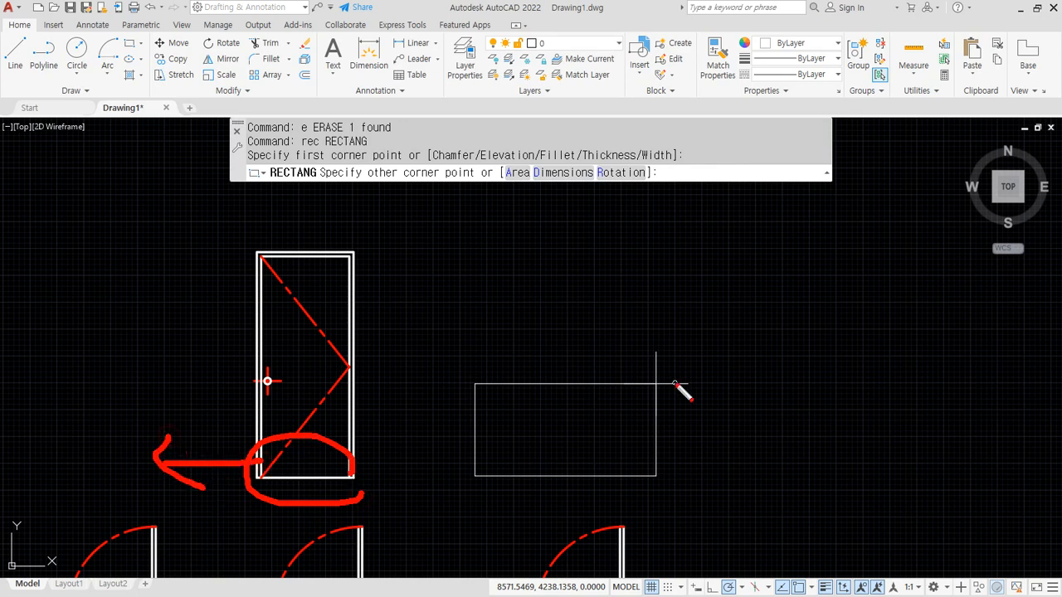
pyautogui.press('Escape')
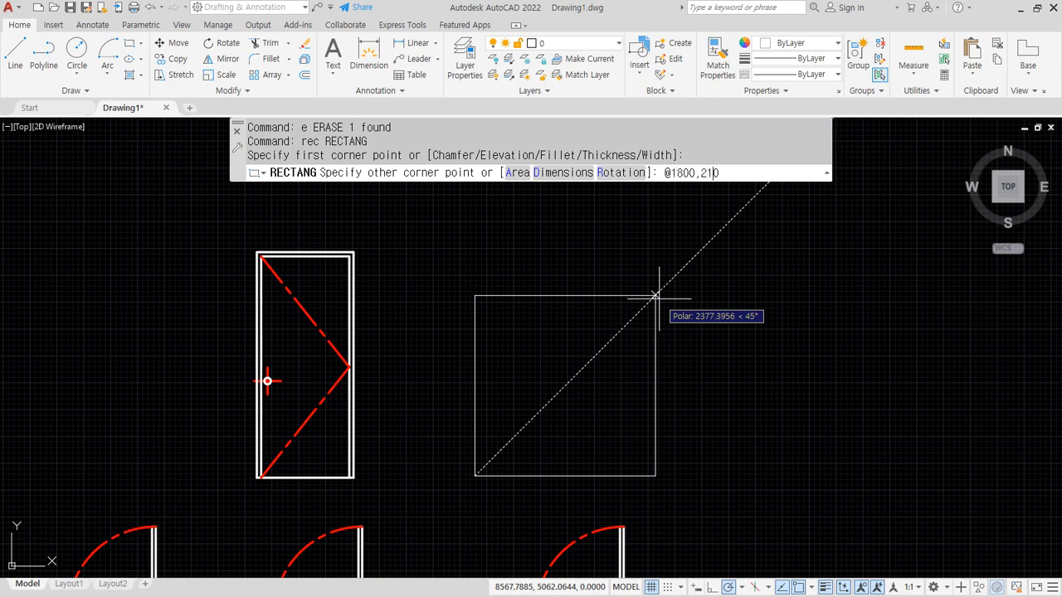
pyautogui.write('0')
pyautogui.press('Return')
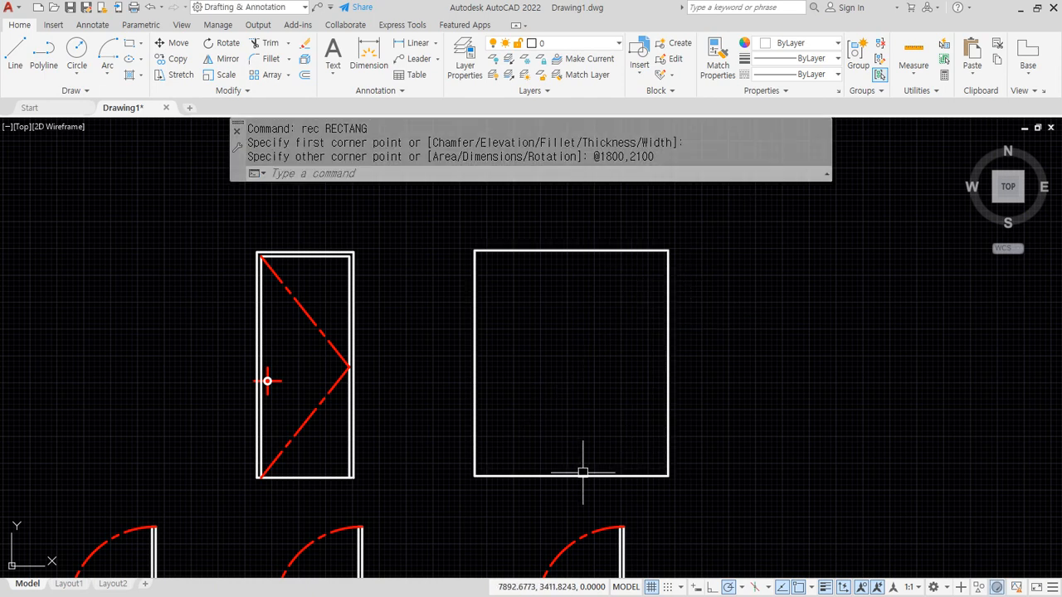
# - Explode the 1800 by 2100 rectangle and join its left, top and right sides into one polyline
pyautogui.write('x')
pyautogui.press('Return')
pyautogui.click(579, 482)
pyautogui.click(569, 457)
pyautogui.press('Return')
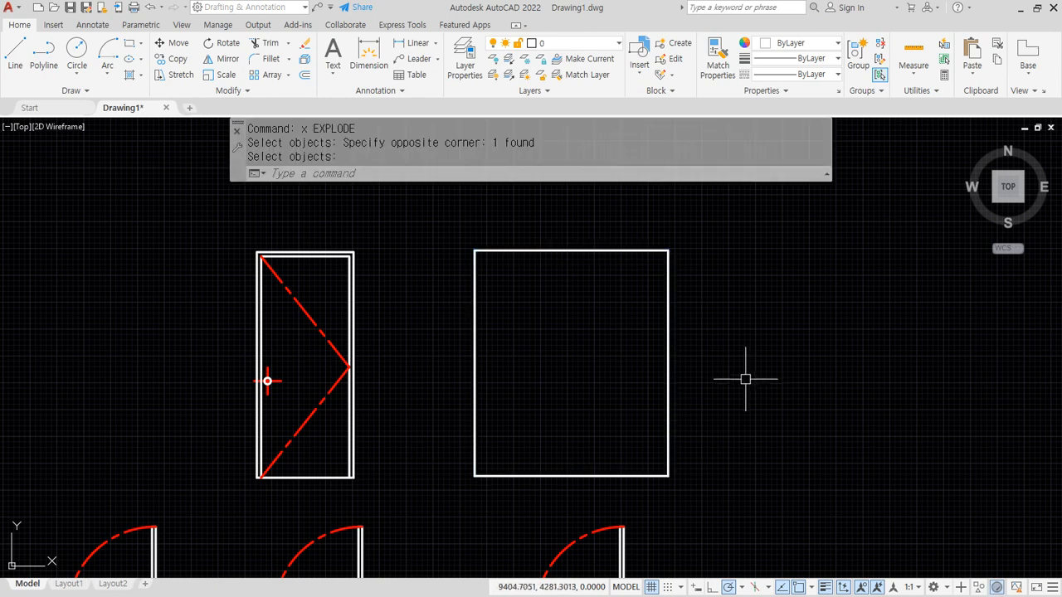
pyautogui.write('j')
pyautogui.press('Return')
pyautogui.click(767, 340)
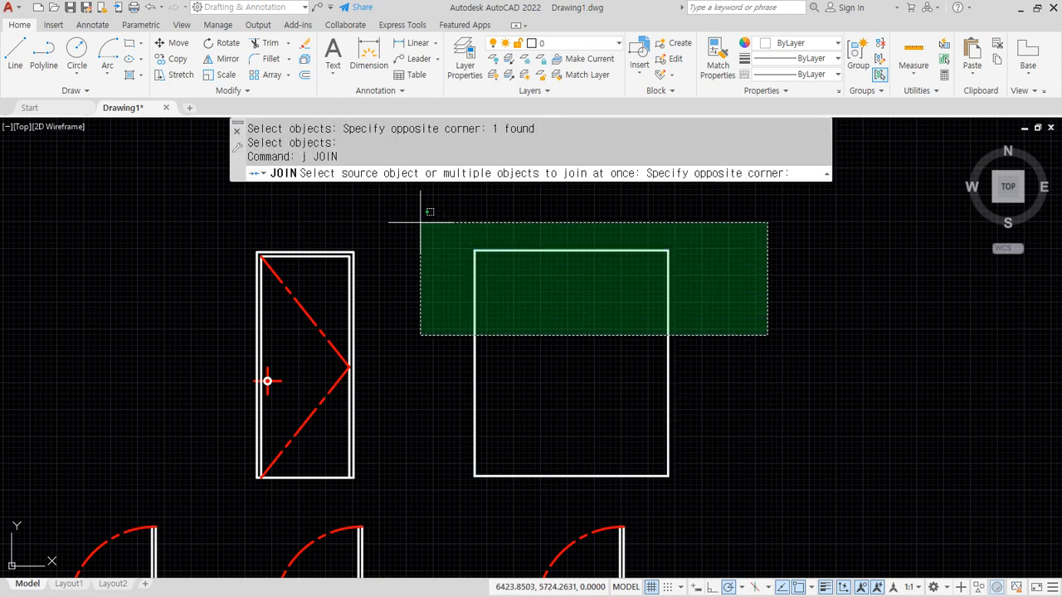
pyautogui.click(420, 214)
pyautogui.press('Return')
# - Offset the joined frame outline of the double door 40 inward
pyautogui.write('o')
pyautogui.press('Return')
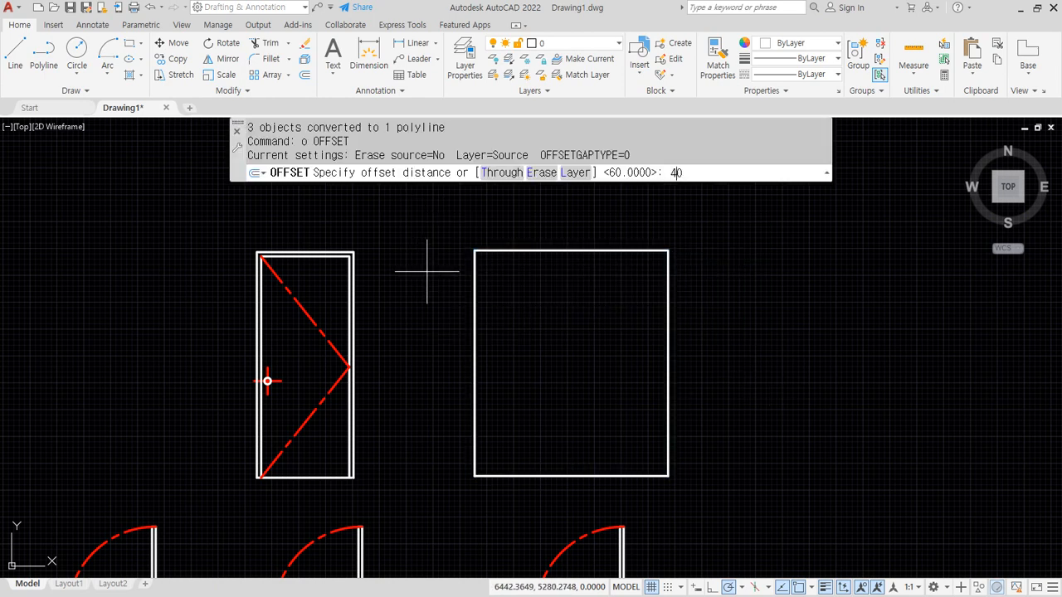
pyautogui.write('40')
pyautogui.press('Return')
pyautogui.click(549, 249)
pyautogui.click(553, 351)
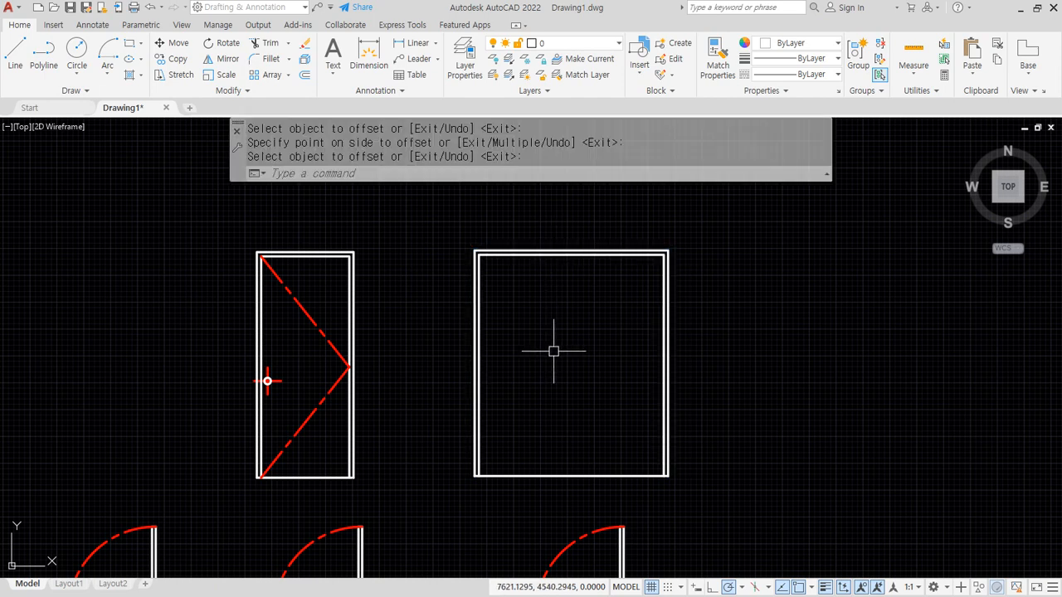
pyautogui.press('Return')
# - Draw a vertical centre line from the midpoint of the inner frame's top edge down to the bottom line
pyautogui.write('l')
pyautogui.press('Return')
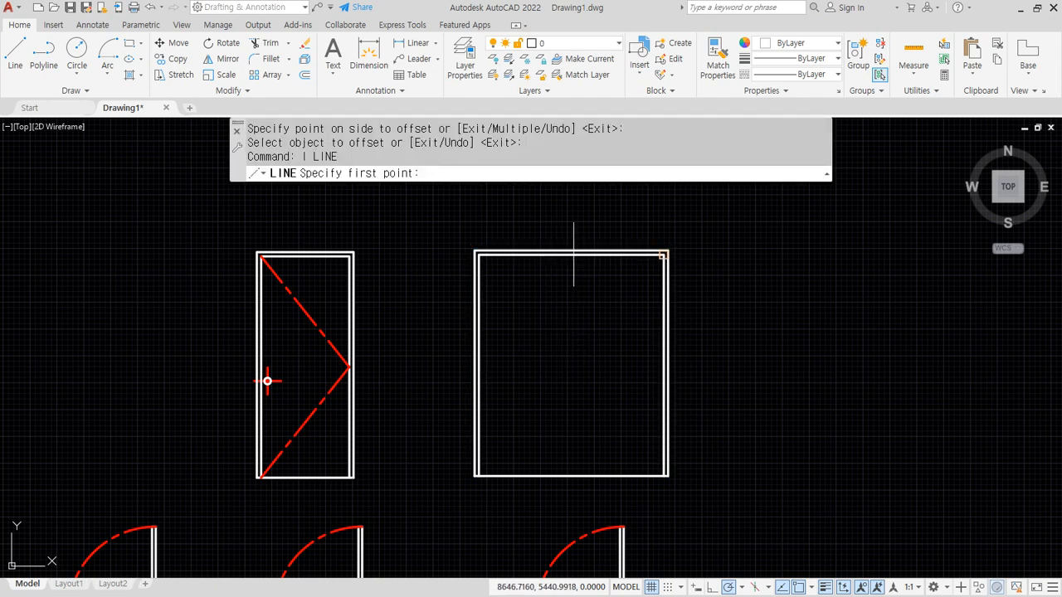
pyautogui.write('d')
pyautogui.press('Return')
pyautogui.click(572, 253)
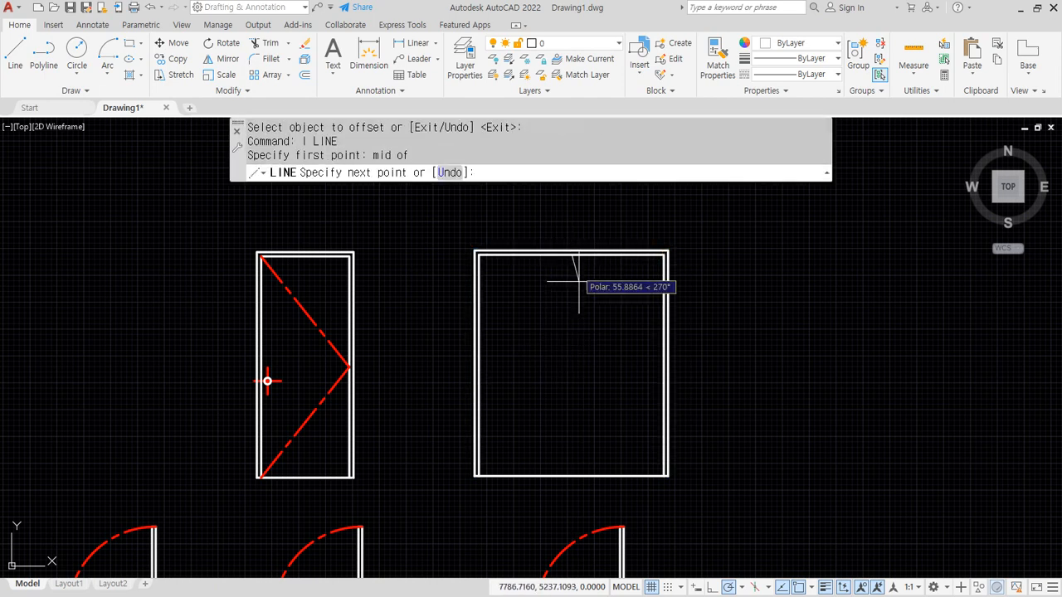
pyautogui.click(572, 476)
pyautogui.press('Return')
# - Draw the left leaf's opening lines from the centre line's top through the left inner frame's midpoint to the centre line's bottom
pyautogui.write('l')
pyautogui.press('Return')
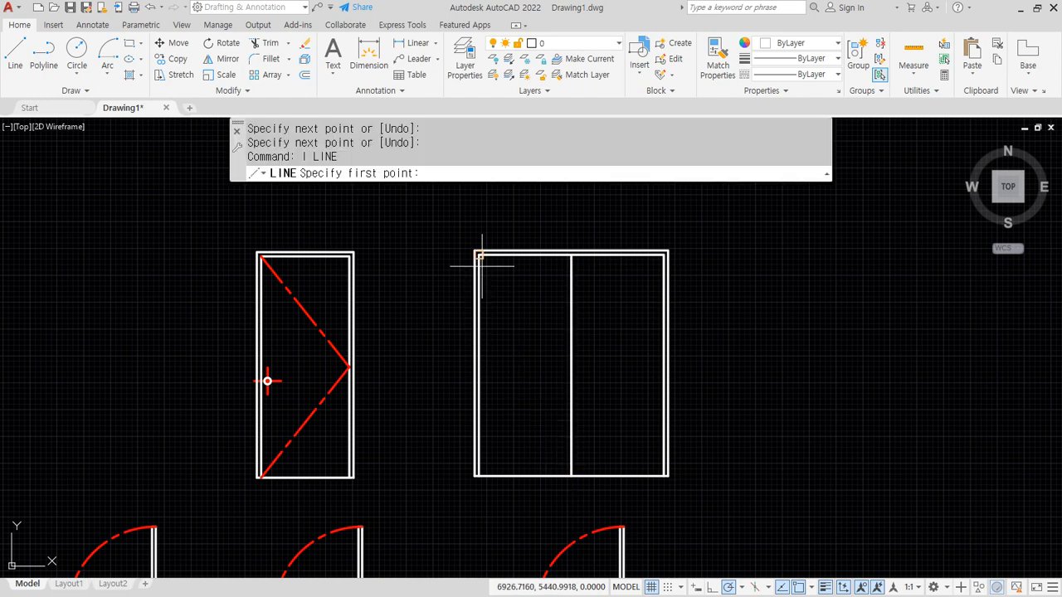
pyautogui.click(572, 254)
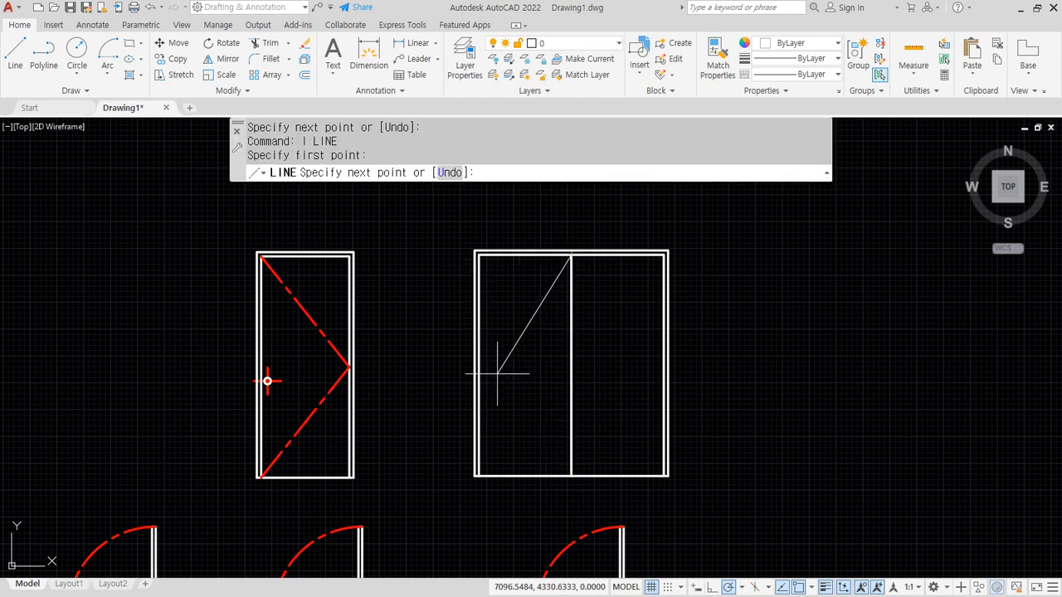
pyautogui.write('mid')
pyautogui.press('Return')
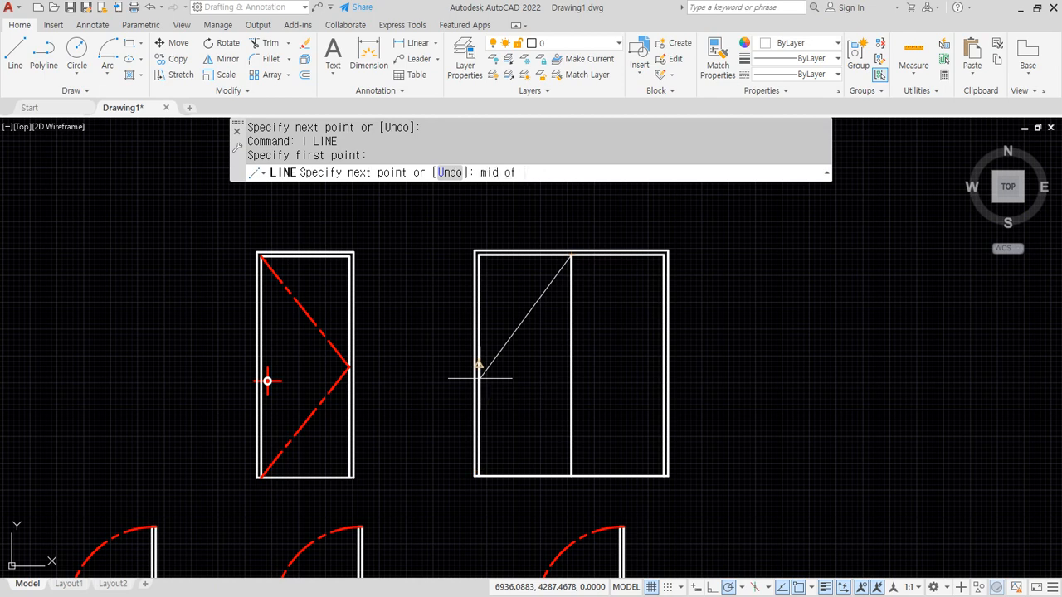
pyautogui.click(480, 365)
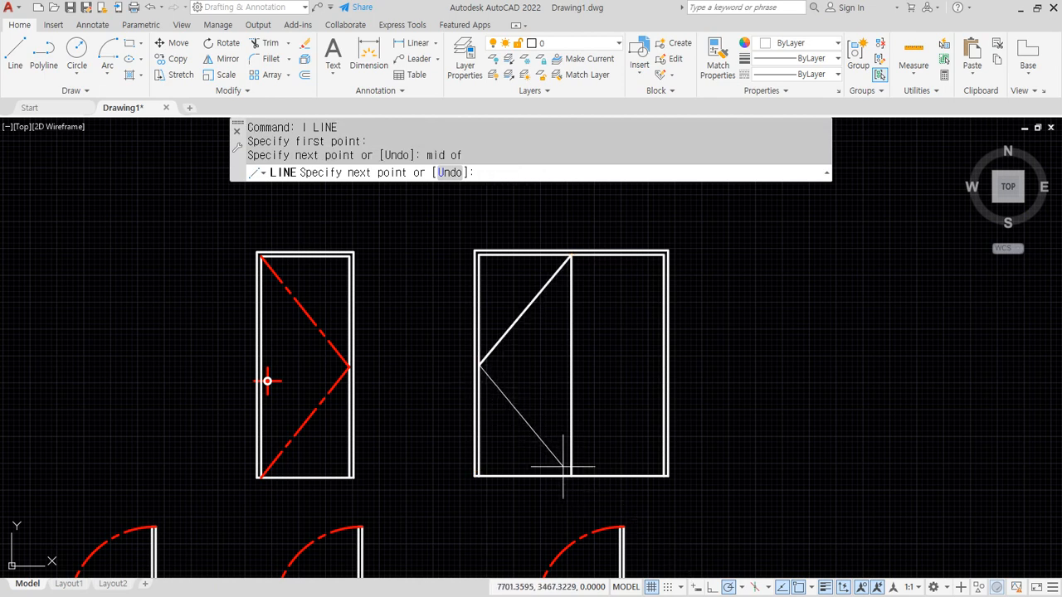
pyautogui.click(571, 475)
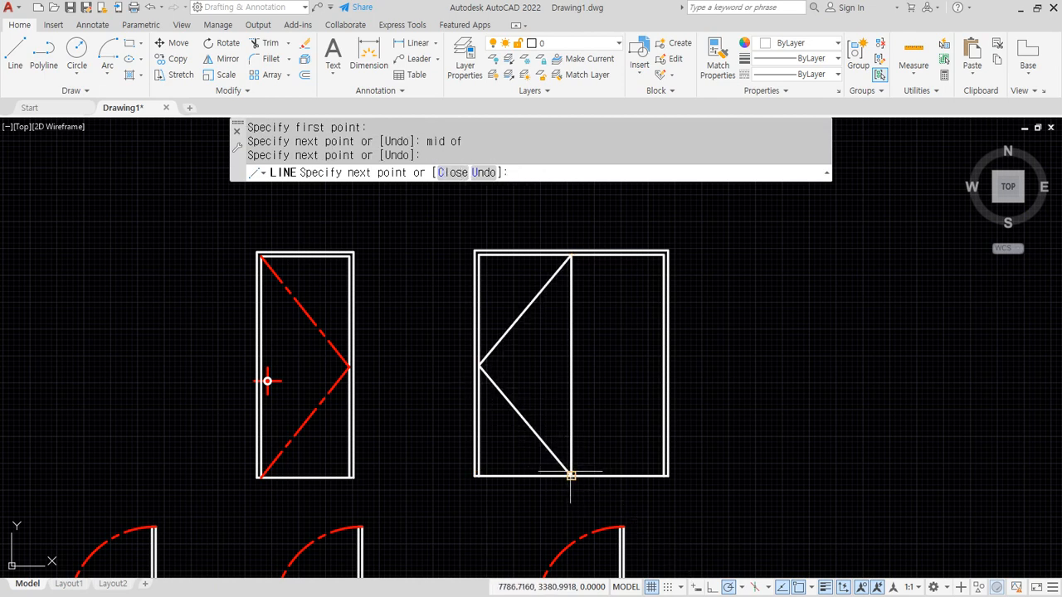
# - Continue with the right leaf's opening lines through the right inner frame's midpoint back to the centre line's top
pyautogui.write('mid')
pyautogui.press('Return')
pyautogui.click(663, 367)
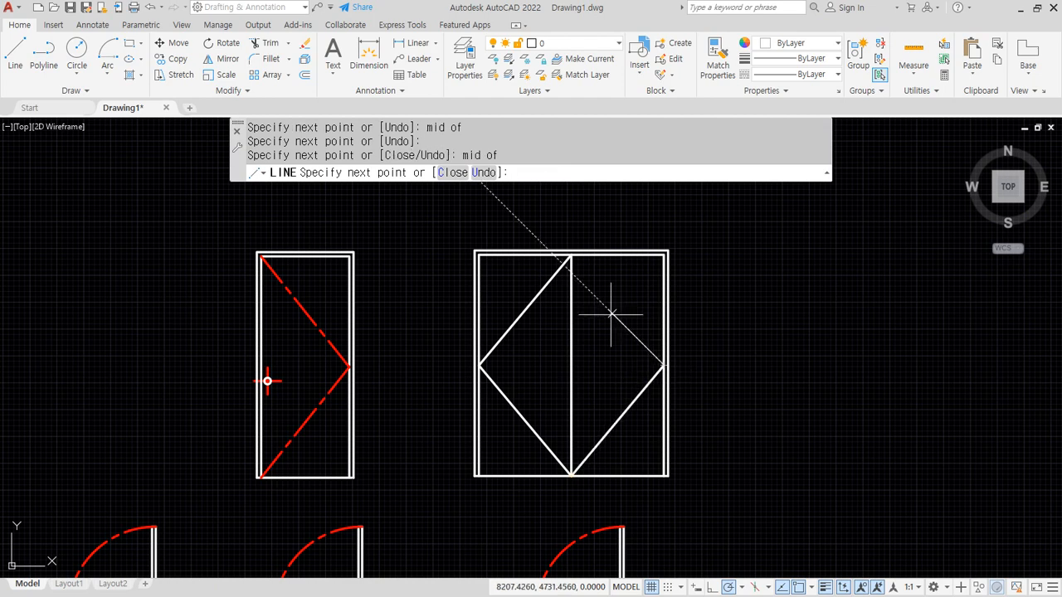
pyautogui.click(570, 256)
pyautogui.press('Return')
# - Match the four opening lines of the double door to the properties of the red dashed door swing arc
pyautogui.write('ma')
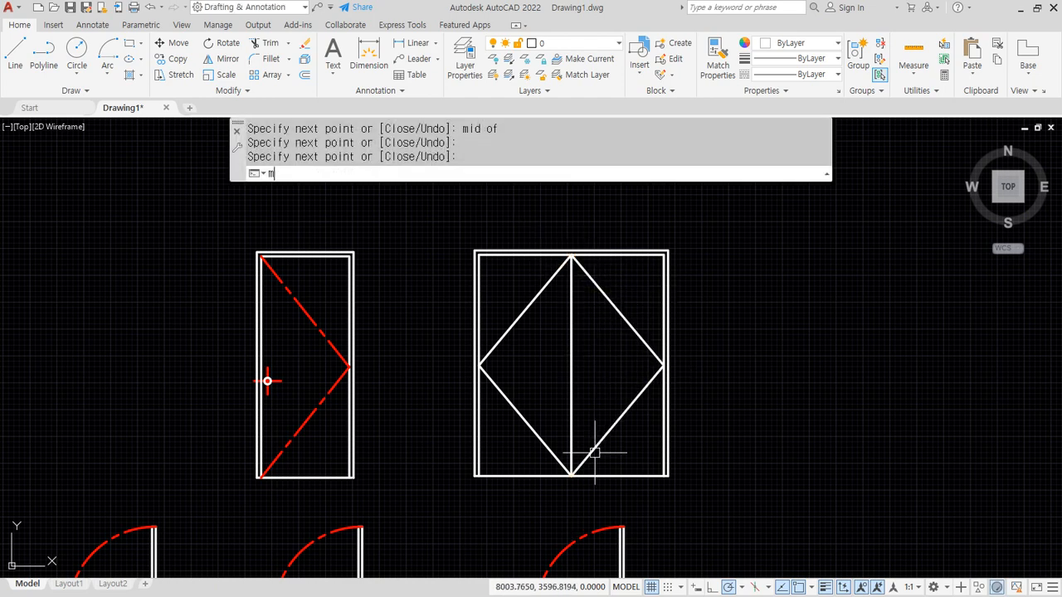
pyautogui.press('Return')
pyautogui.click(581, 536)
pyautogui.click(614, 419)
pyautogui.click(622, 315)
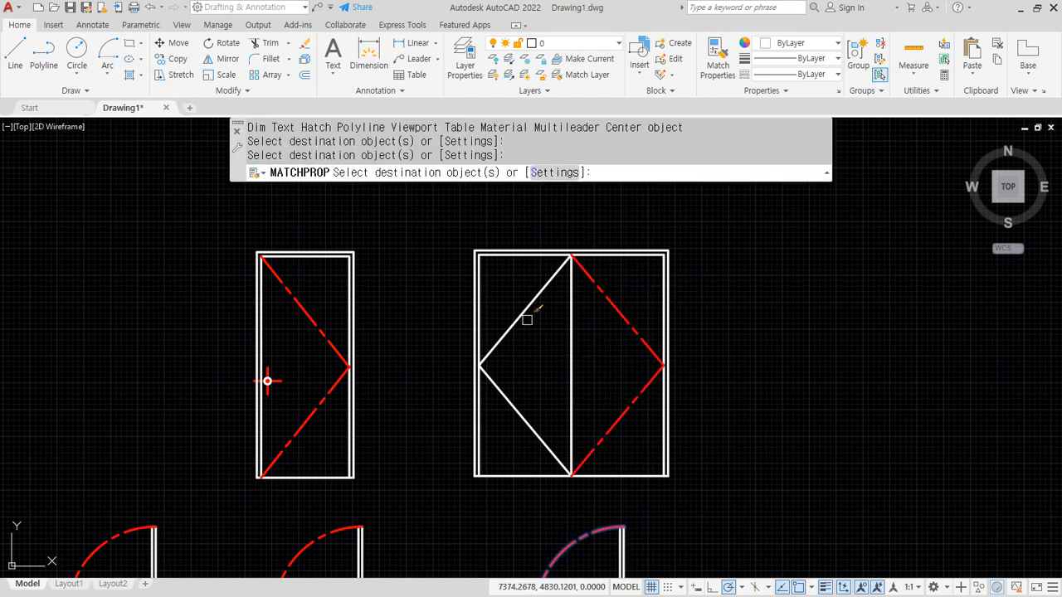
pyautogui.click(529, 307)
pyautogui.click(514, 407)
pyautogui.press('Return')
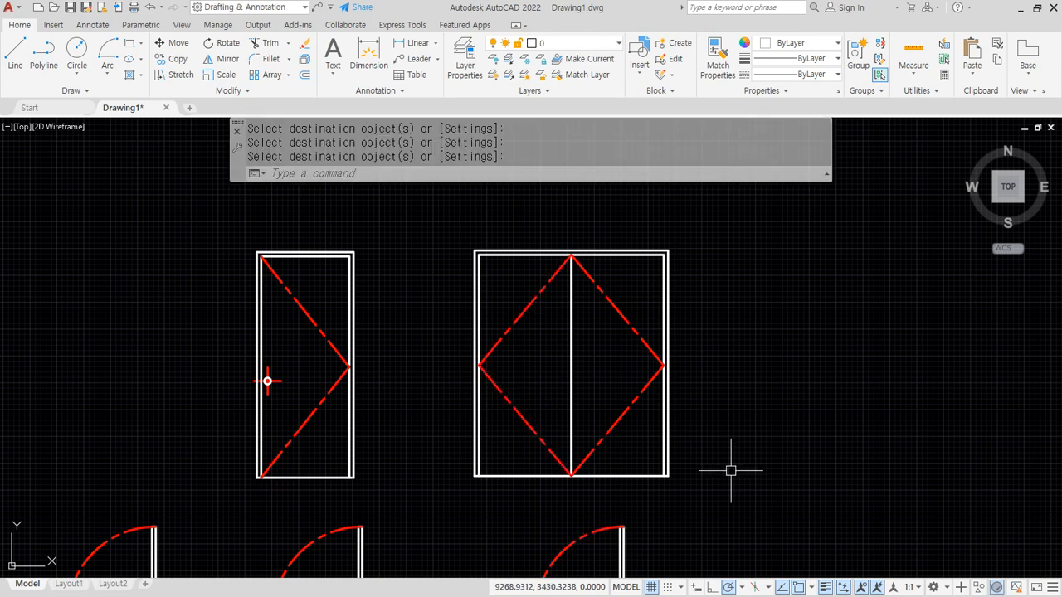
# - Draw an 1800 by 200 rectangle below the double door elevation and explode it
pyautogui.moveTo(539, 502)
pyautogui.mouseDown()
pyautogui.moveTo(425, 386)
pyautogui.moveTo(738, 449)
pyautogui.moveTo(550, 498)
pyautogui.mouseUp()
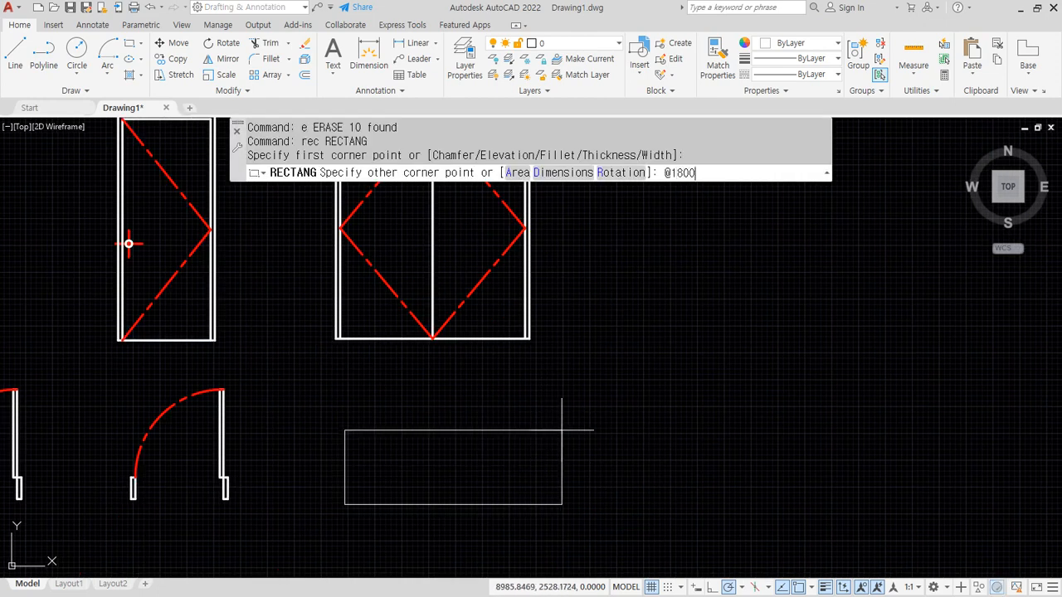
pyautogui.press('Return')
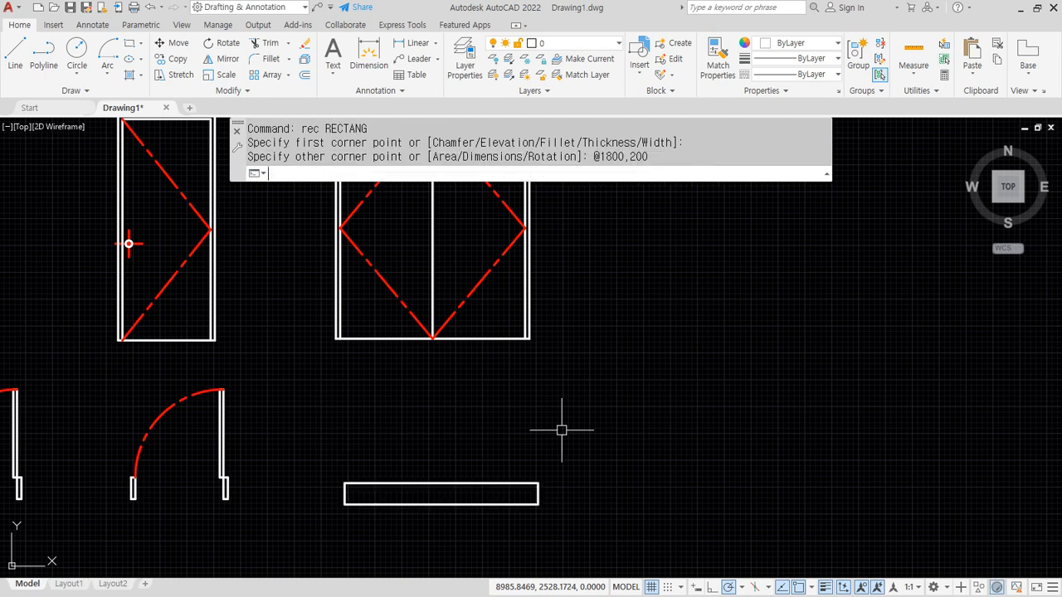
pyautogui.scroll(3, 415, 473)
pyautogui.write('x')
pyautogui.press('Return')
pyautogui.click(433, 392)
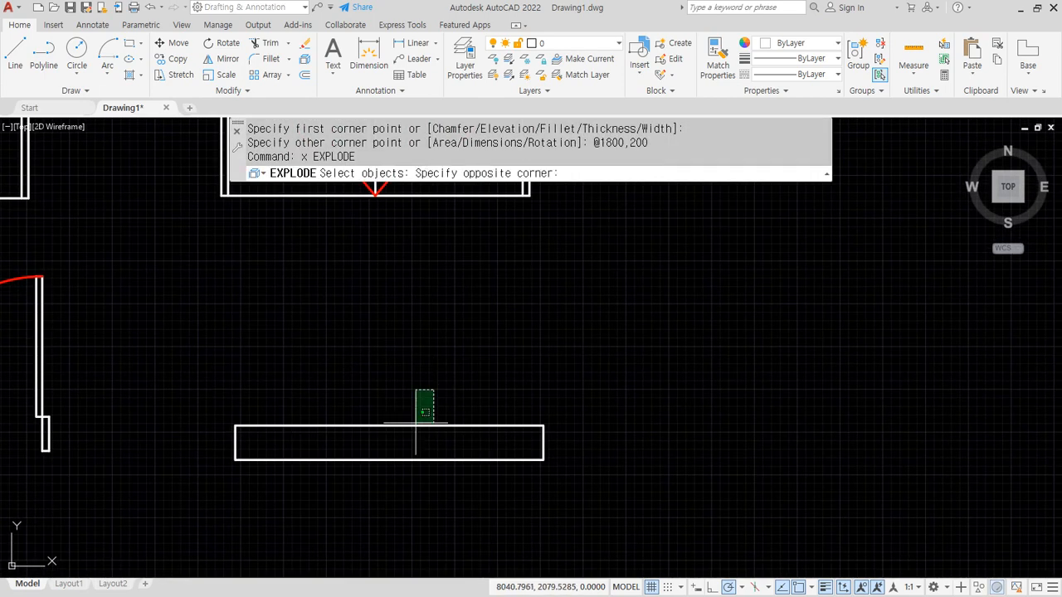
pyautogui.click(351, 505)
pyautogui.press('Return')
# - Offset the left and right sides of the 1800 by 200 rectangle 40 inward
pyautogui.write('o')
pyautogui.press('Return')
pyautogui.write('4')
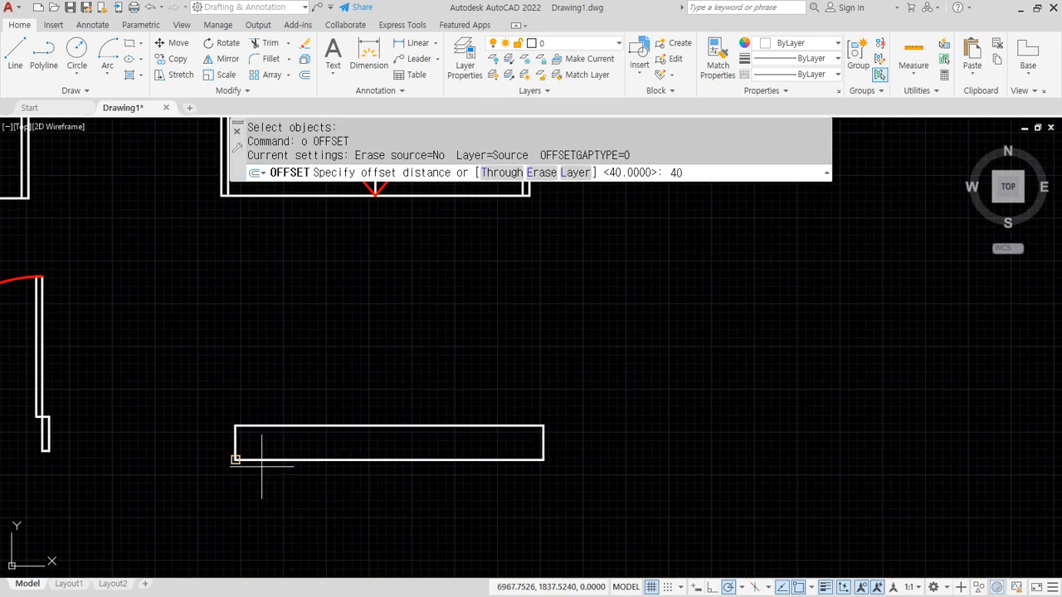
pyautogui.press('Return')
pyautogui.click(235, 437)
pyautogui.click(290, 440)
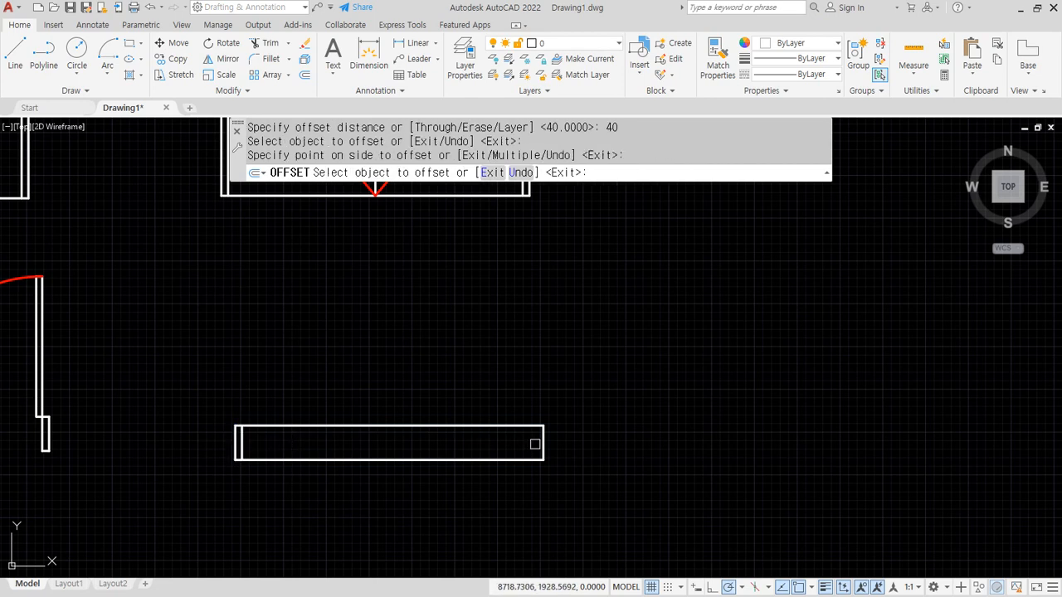
pyautogui.click(537, 444)
pyautogui.click(372, 441)
pyautogui.press('Return')
# - Measure the distance from the left frame's inner top corner to the midpoint of the plan's top line
pyautogui.scroll(3, 369, 445)
pyautogui.write('d')
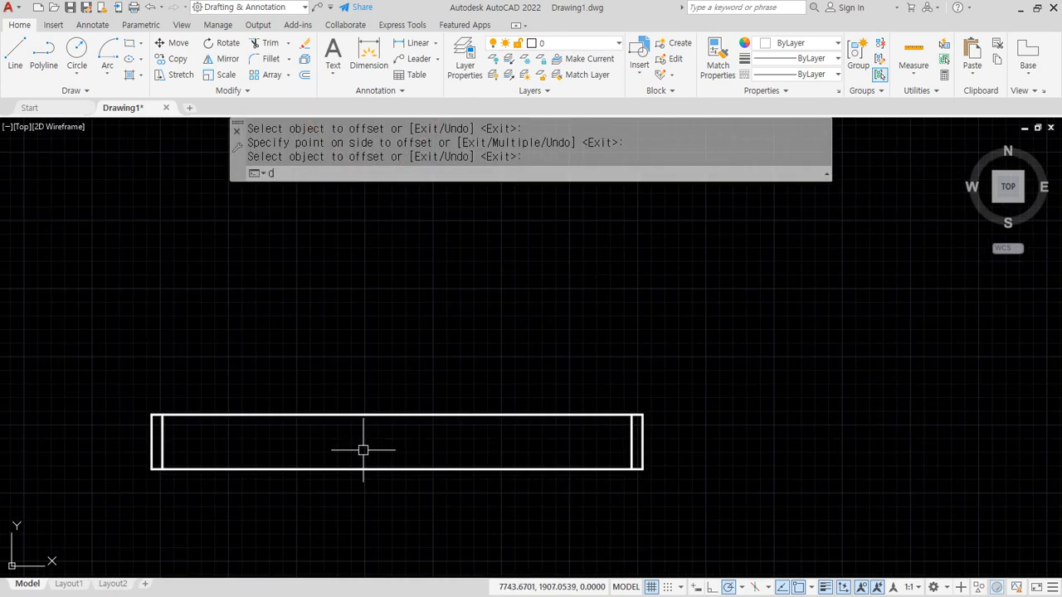
pyautogui.write('i')
pyautogui.press('Return')
pyautogui.click(163, 413)
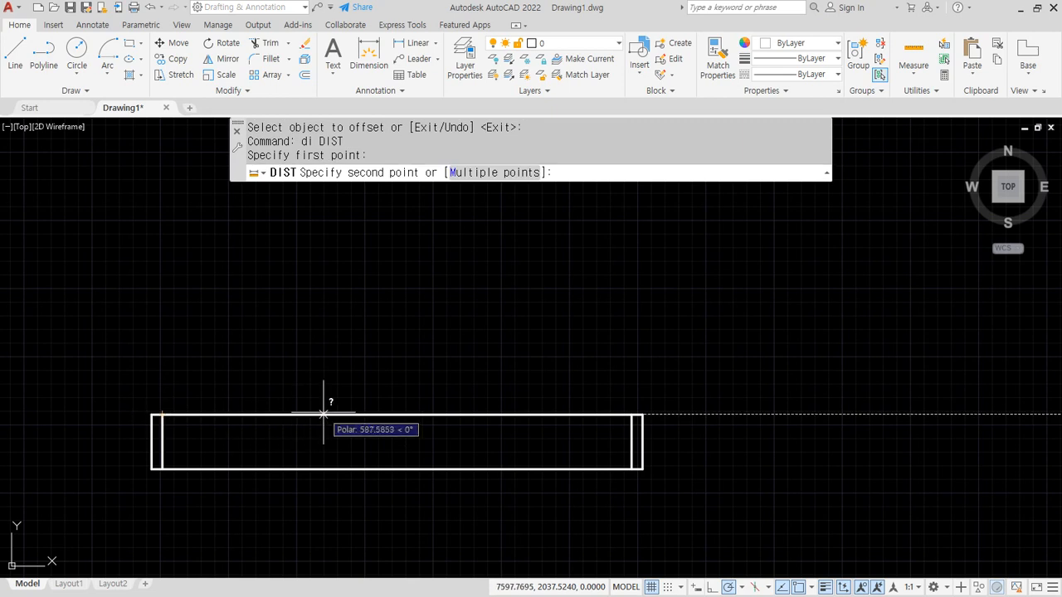
pyautogui.write('mid')
pyautogui.press('Return')
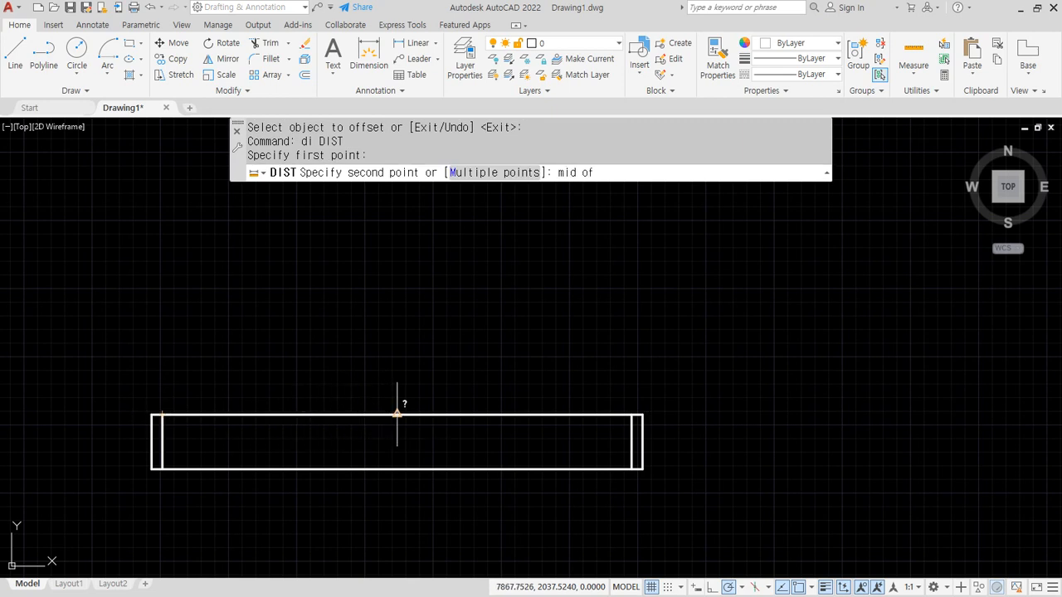
pyautogui.click(398, 413)
# - Draw an 860 by 35 door leaf rectangle from the left frame's inner top corner, extending right and downward
pyautogui.write('rec')
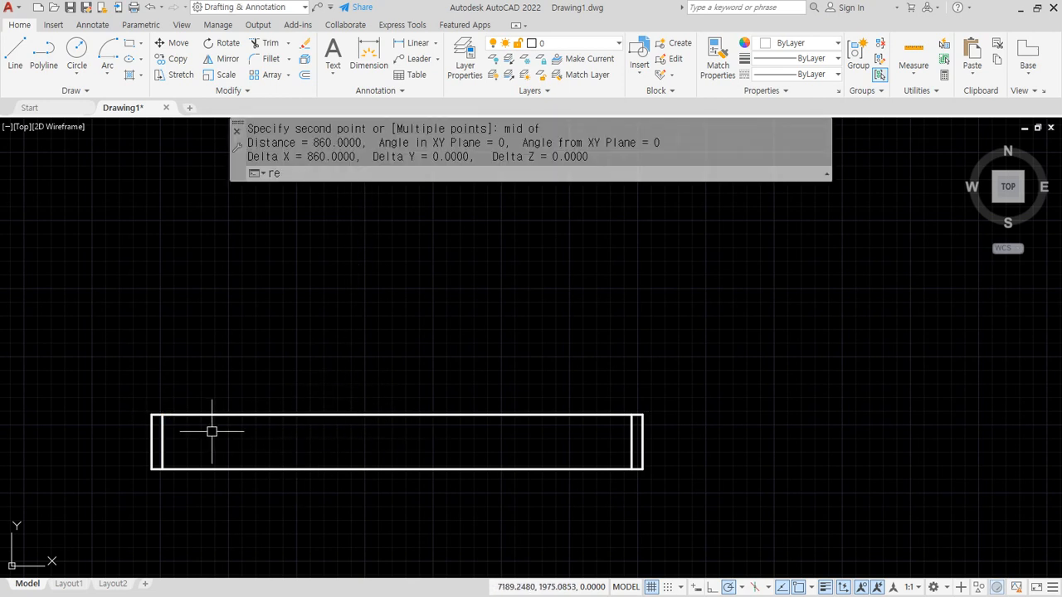
pyautogui.press('Return')
pyautogui.click(163, 413)
pyautogui.write('@')
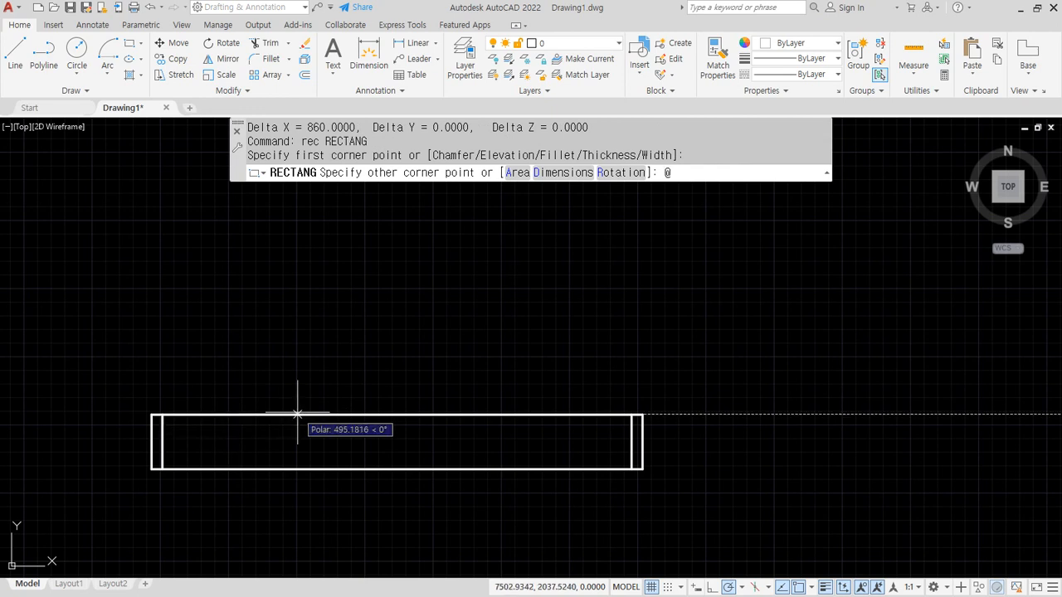
pyautogui.write('860,-35')
pyautogui.press('Return')
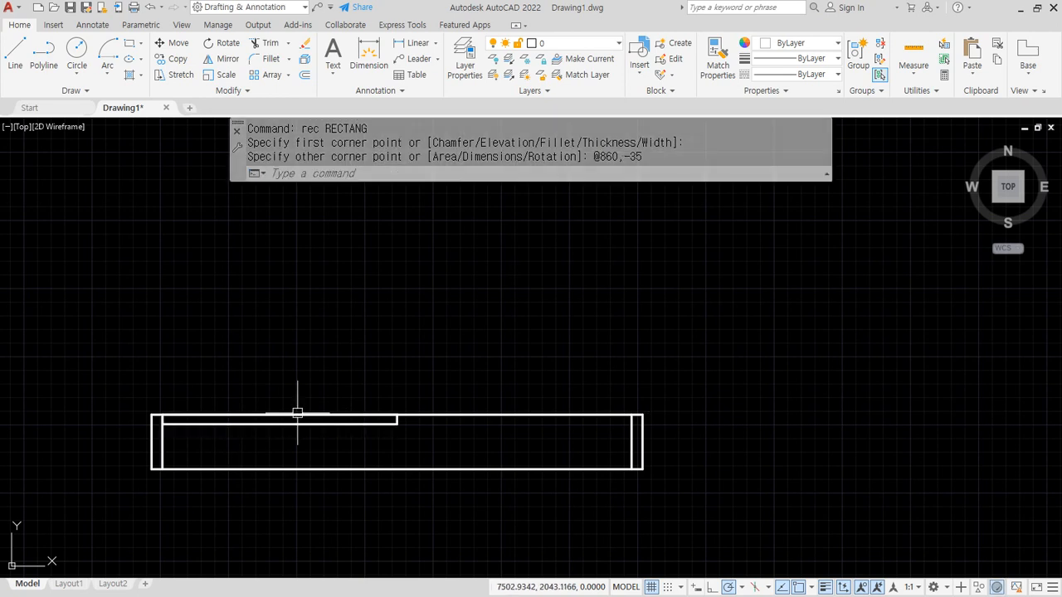
# - Rotate the door leaf 90 degrees about the left frame's inner top corner so it stands upright above the frame
pyautogui.write('ro')
pyautogui.press('Return')
pyautogui.click(290, 423)
pyautogui.press('Return')
pyautogui.click(164, 414)
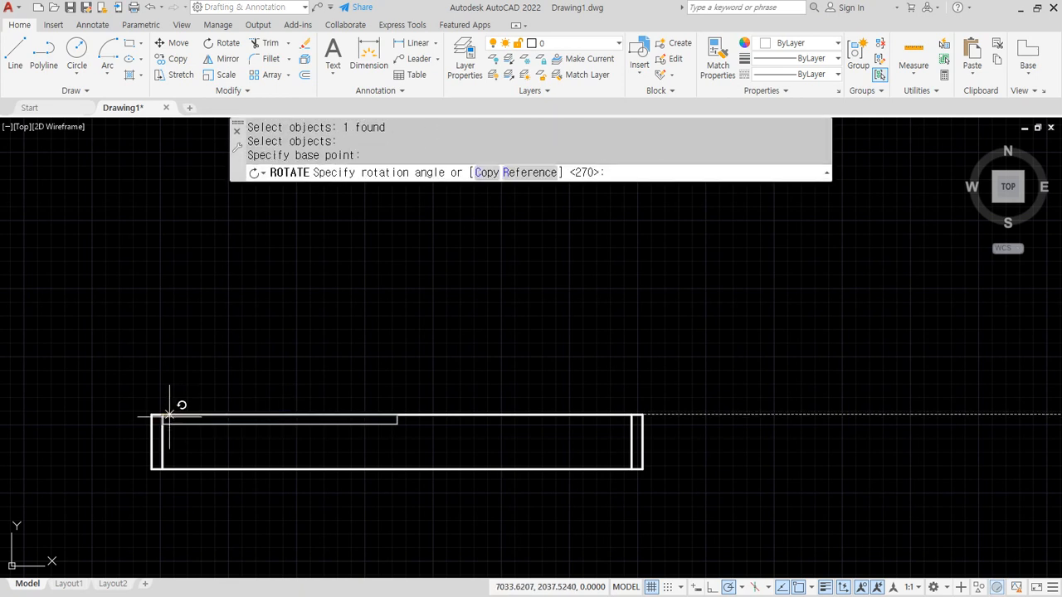
pyautogui.click(165, 351)
# - Copy the upright leaf from its lower right corner to the right frame's inner top corner
pyautogui.write('co')
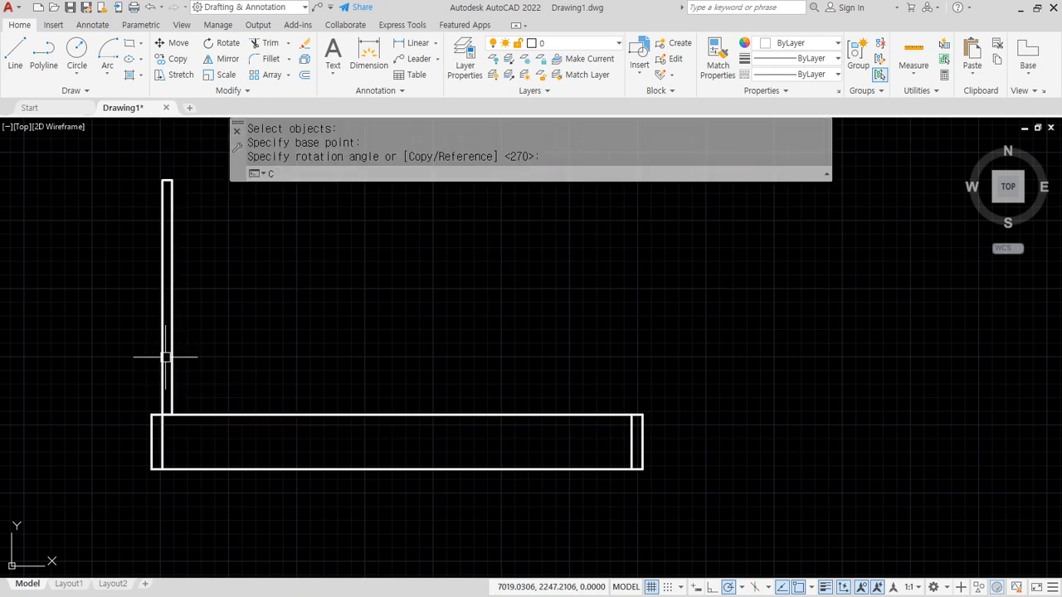
pyautogui.press('Return')
pyautogui.click(226, 344)
pyautogui.click(131, 359)
pyautogui.press('Return')
pyautogui.click(171, 414)
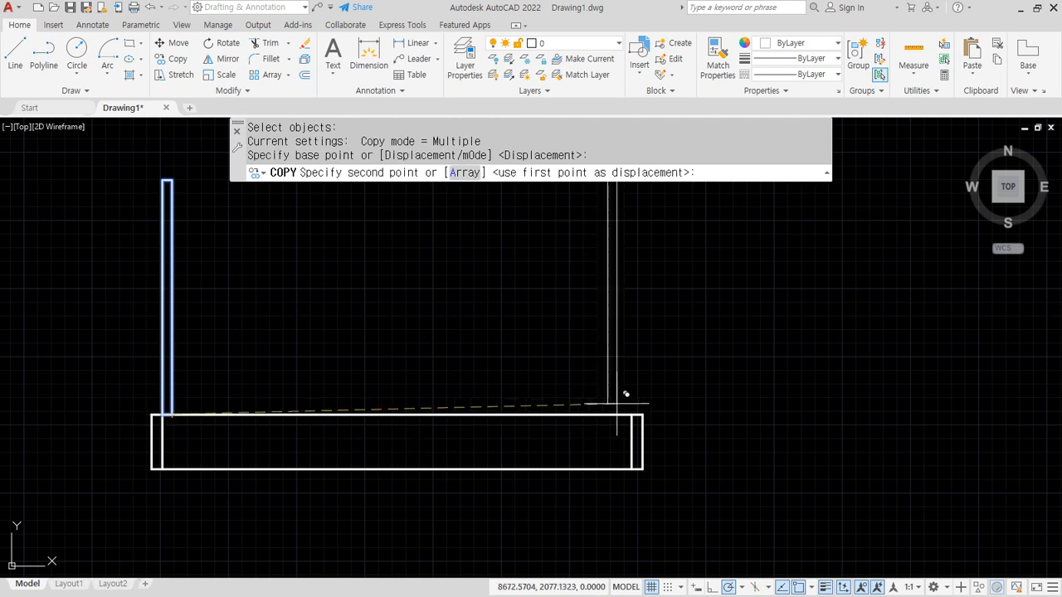
pyautogui.click(632, 415)
pyautogui.press('Escape')
pyautogui.moveTo(365, 356); pyautogui.dragTo(365, 396, button='middle')
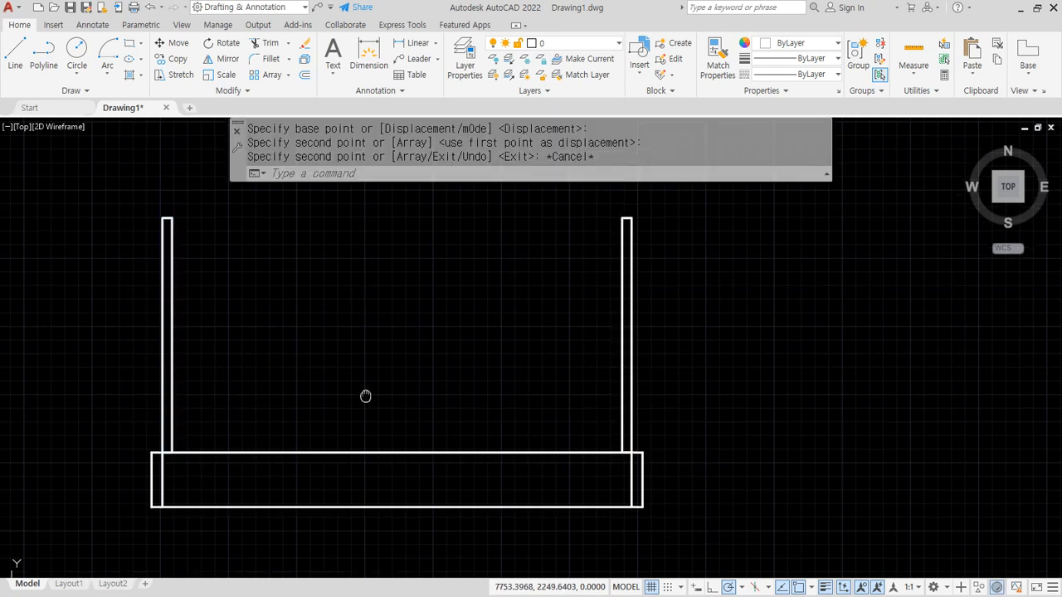
# - Draw the right leaf's swing arc from its outer top corner to the opening's midpoint, centred on the right frame's inner top corner
pyautogui.click(107, 53)
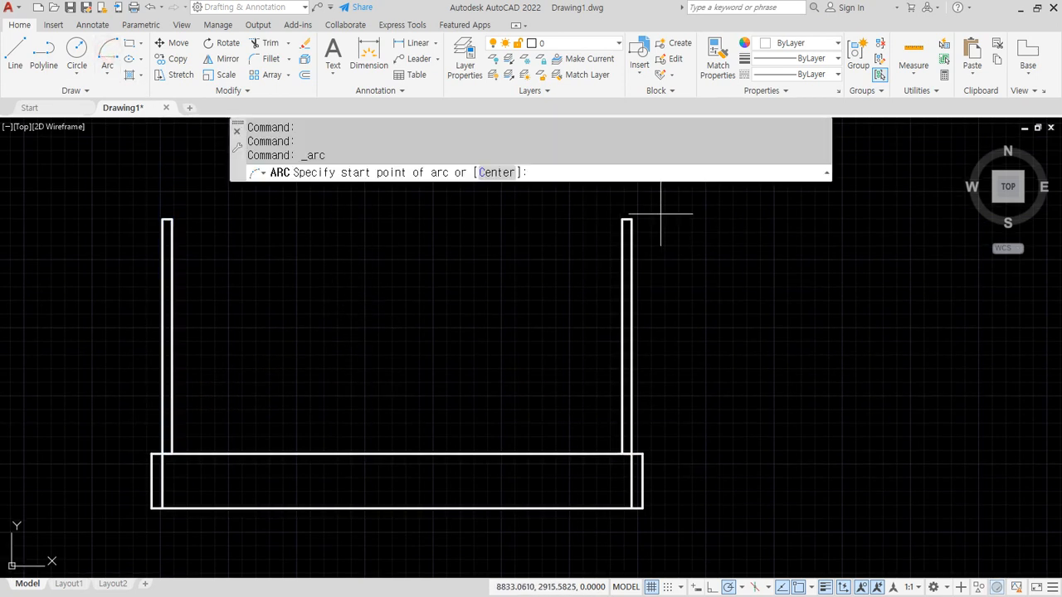
pyautogui.click(632, 219)
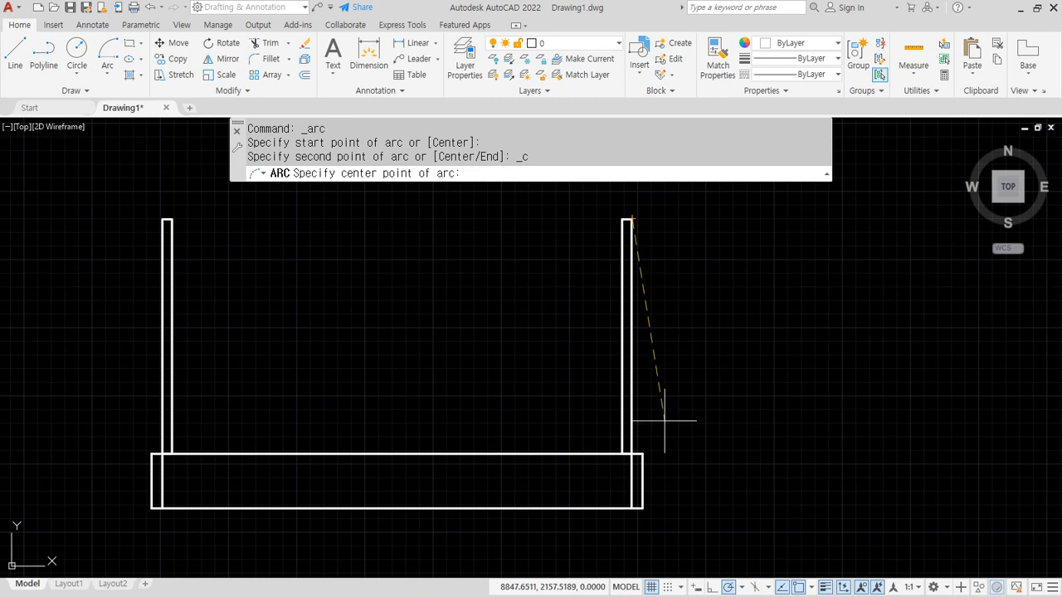
pyautogui.click(632, 453)
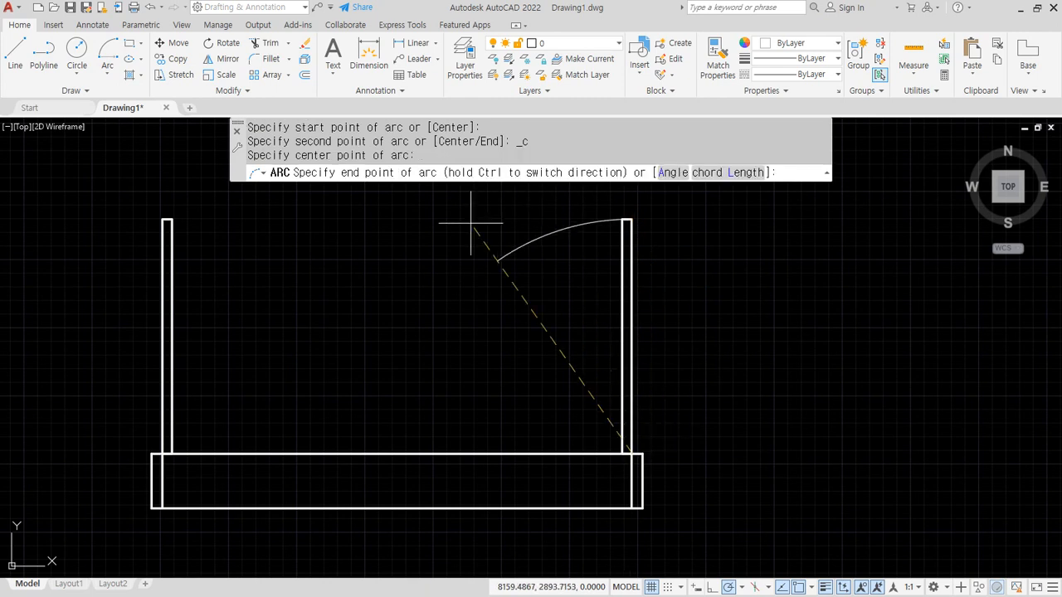
pyautogui.click(388, 454)
# - Draw the left swing arc from the opening's midpoint to the left leaf's outer top corner, centred on the left frame's inner top corner
pyautogui.click(107, 54)
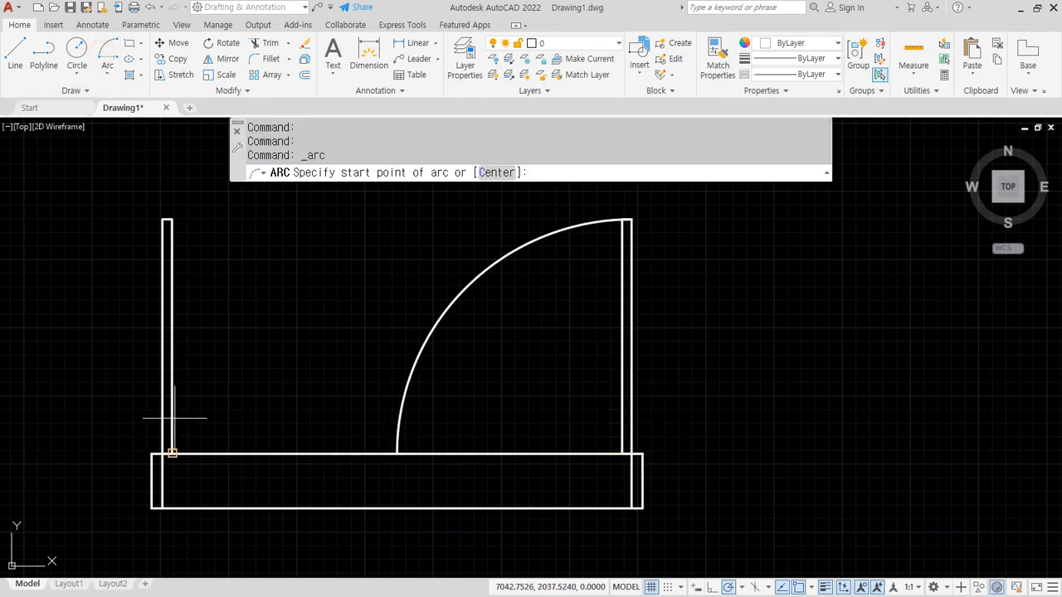
pyautogui.click(387, 454)
pyautogui.click(163, 453)
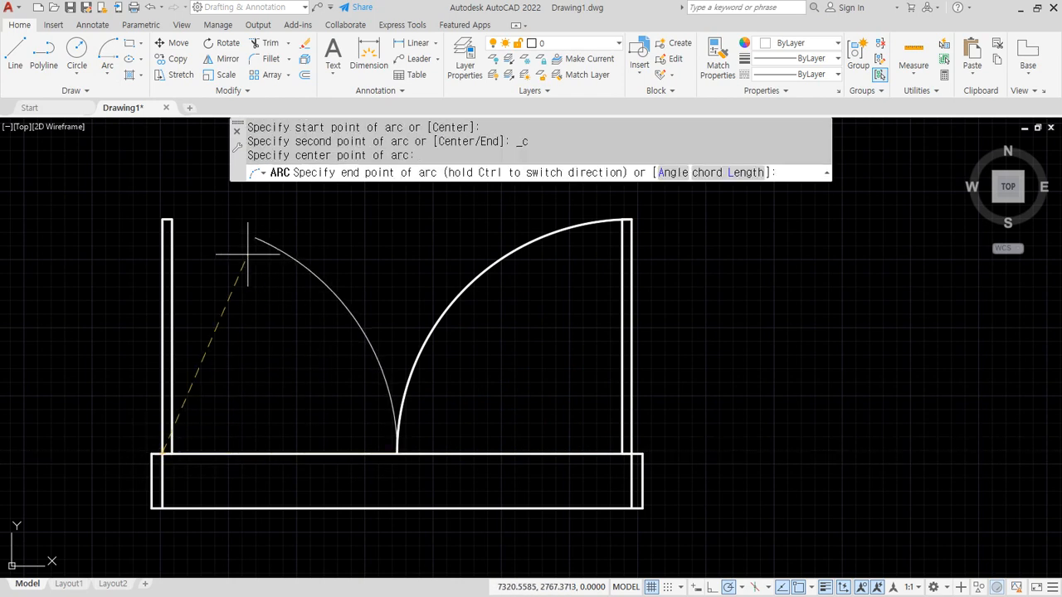
pyautogui.click(163, 219)
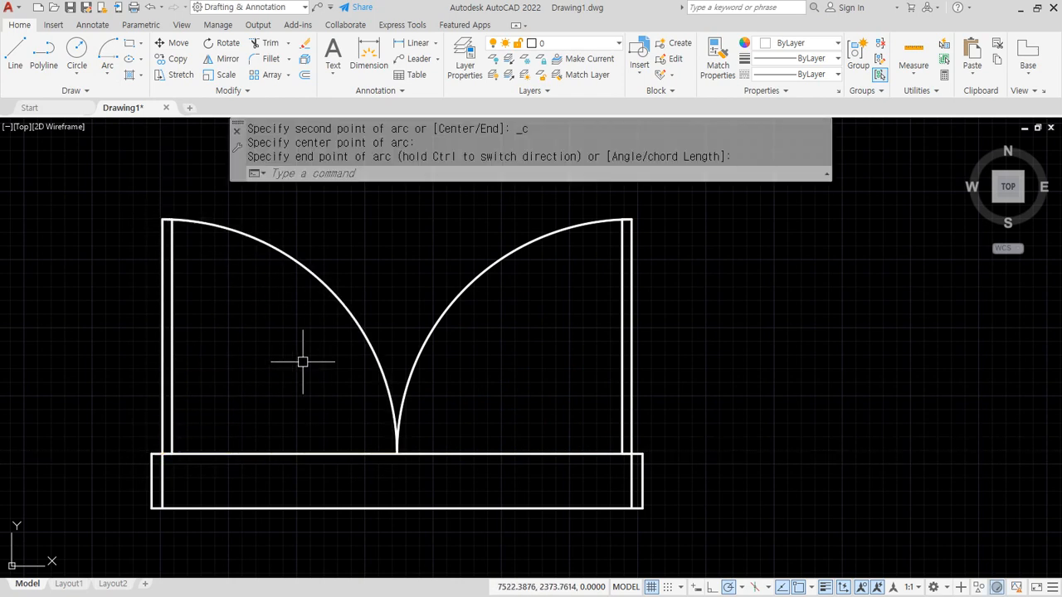
# - Match both swing arcs of the double door plan to the properties of the single door's red dashed arc
pyautogui.write('ma')
pyautogui.press('Return')
pyautogui.scroll(-4, 302, 359)
pyautogui.click(94, 305)
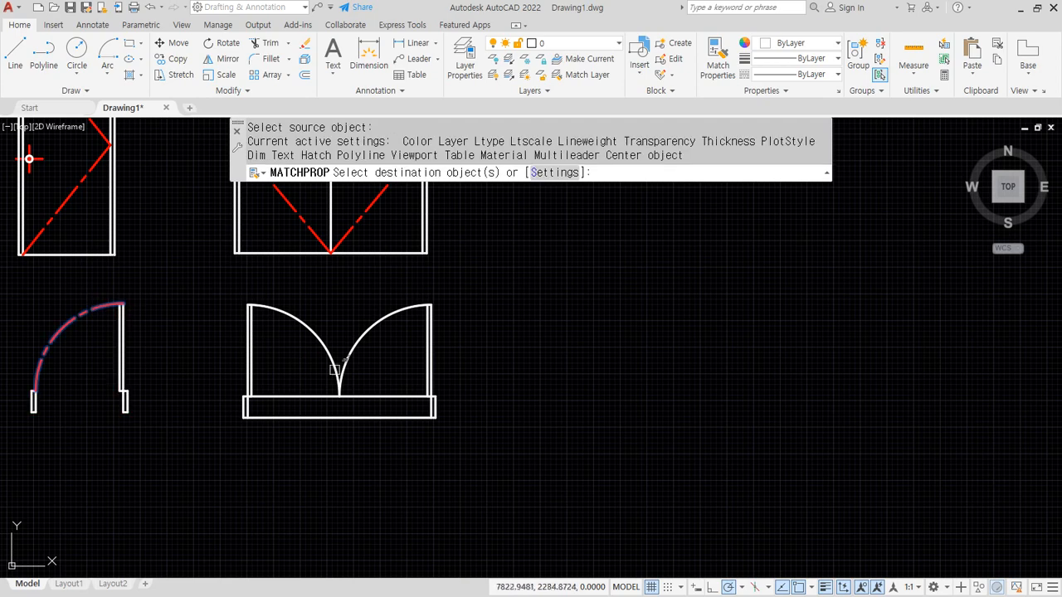
pyautogui.click(367, 377)
pyautogui.click(287, 345)
pyautogui.press('Return')
# - Trim the 1800 by 200 rectangle's top and bottom lines between the leaves and frames to leave the doorway open
pyautogui.scroll(2, 305, 351)
pyautogui.write('tr')
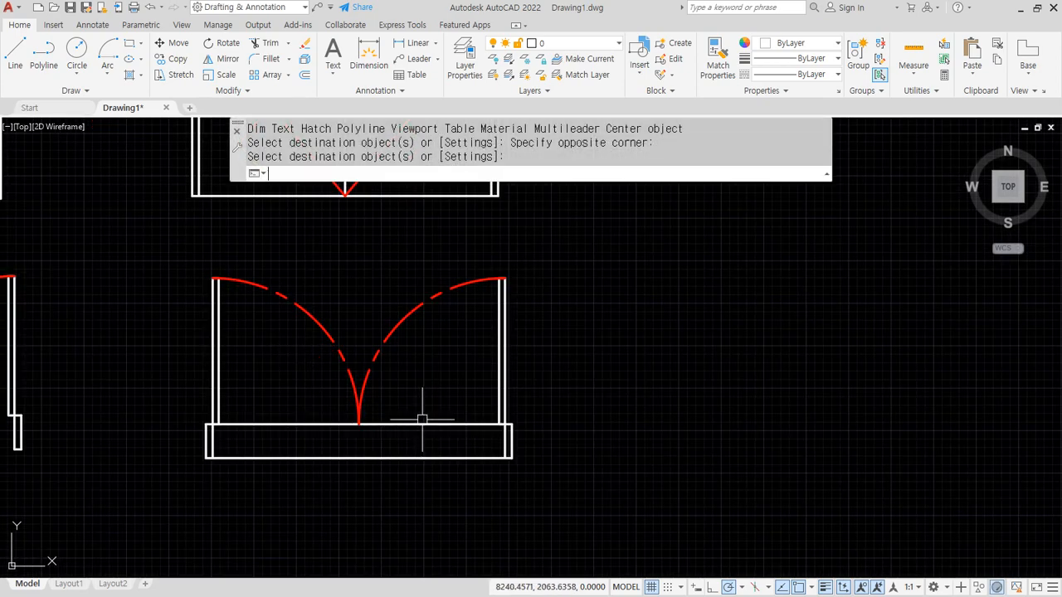
pyautogui.press('Return')
pyautogui.moveTo(434, 405); pyautogui.dragTo(449, 482)
pyautogui.moveTo(290, 407); pyautogui.dragTo(299, 465)
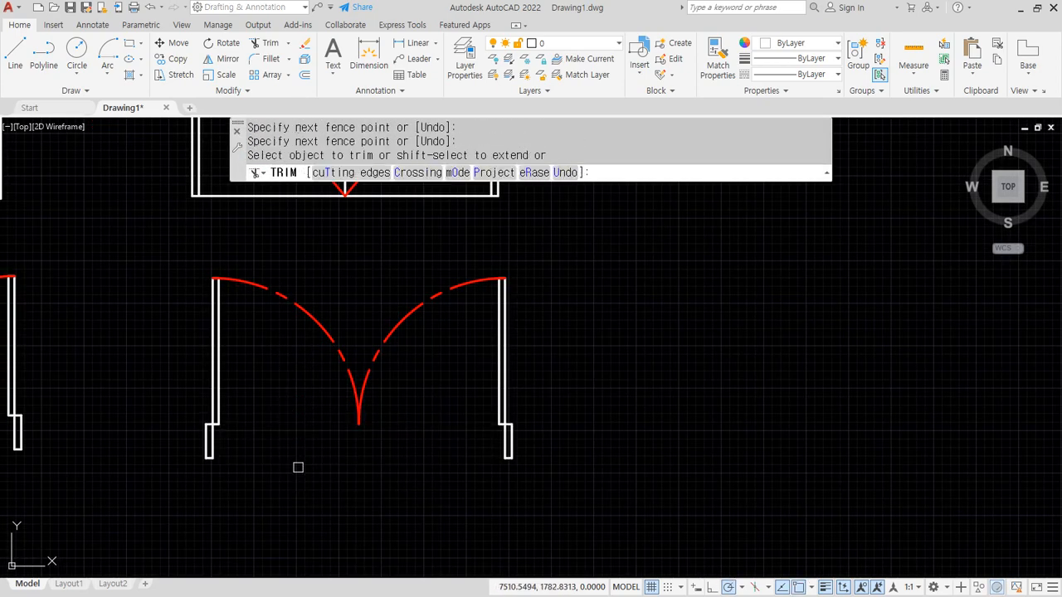
pyautogui.press('Return')
pyautogui.moveTo(316, 429); pyautogui.dragTo(336, 460, button='middle')
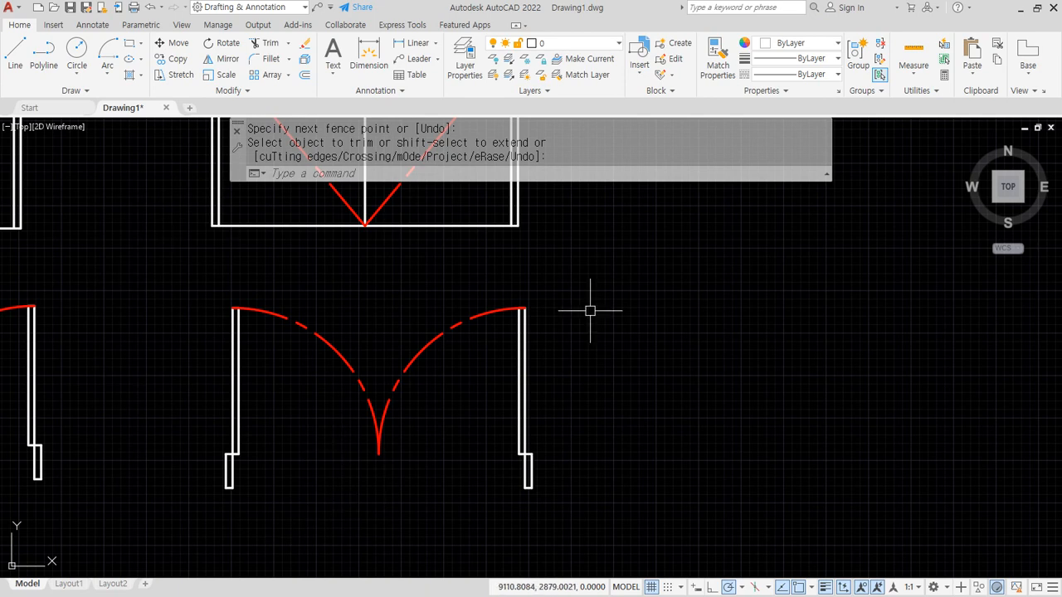
pyautogui.moveTo(555, 406); pyautogui.dragTo(578, 427, button='middle')
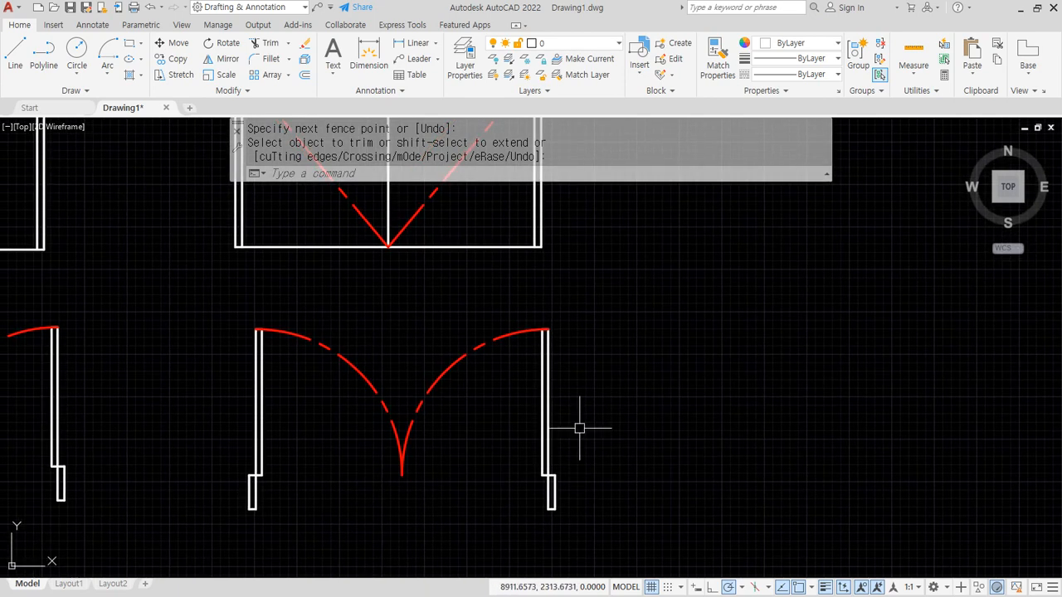
pyautogui.scroll(-2, 419, 448)
pyautogui.moveTo(419, 448); pyautogui.dragTo(297, 479, button='middle')
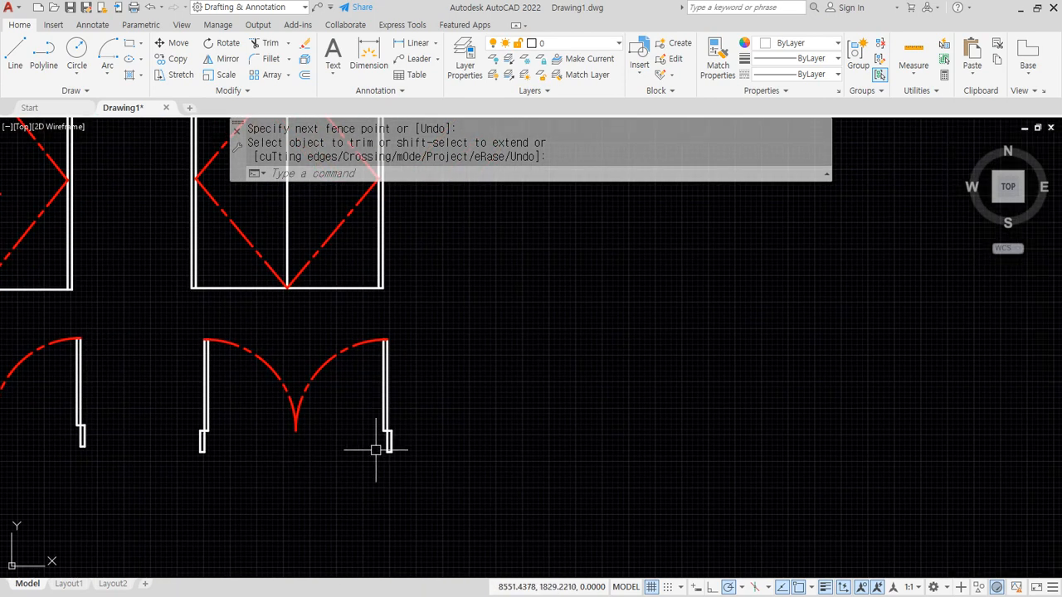
pyautogui.write('C')
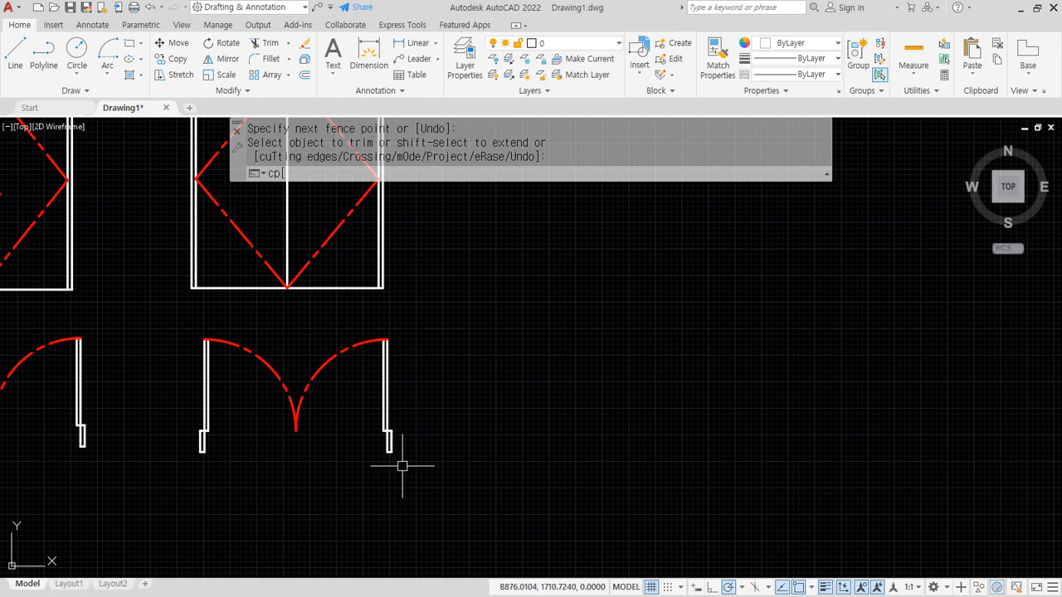
pyautogui.press('BackSpace')
pyautogui.press('BackSpace')
pyautogui.press('Escape')
pyautogui.click(457, 482)
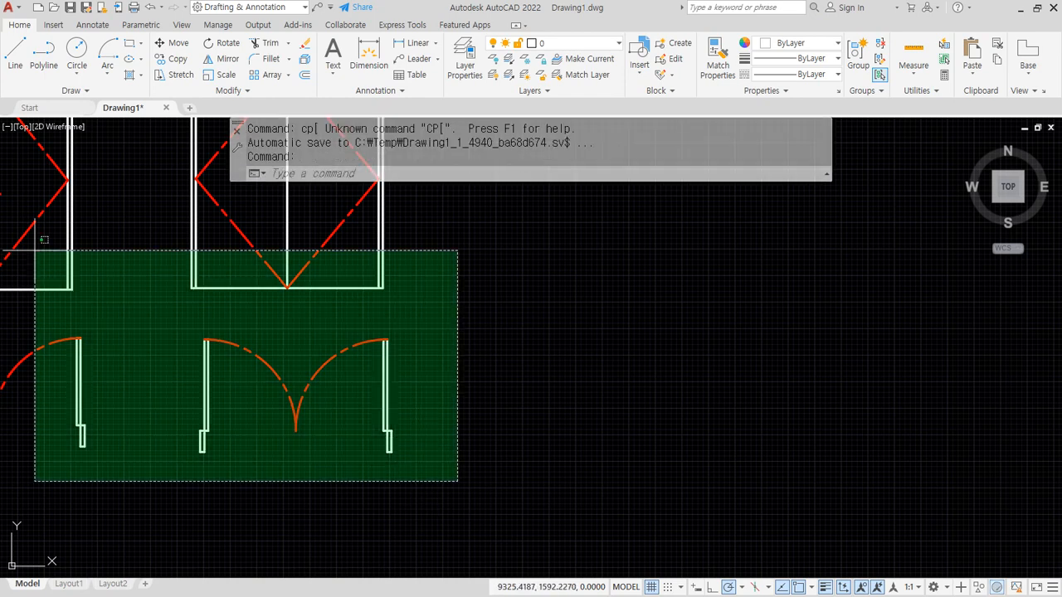
pyautogui.press('Escape')
# - Copy the complete double door plan horizontally about 2500 to the right of the original
pyautogui.write('Cp')
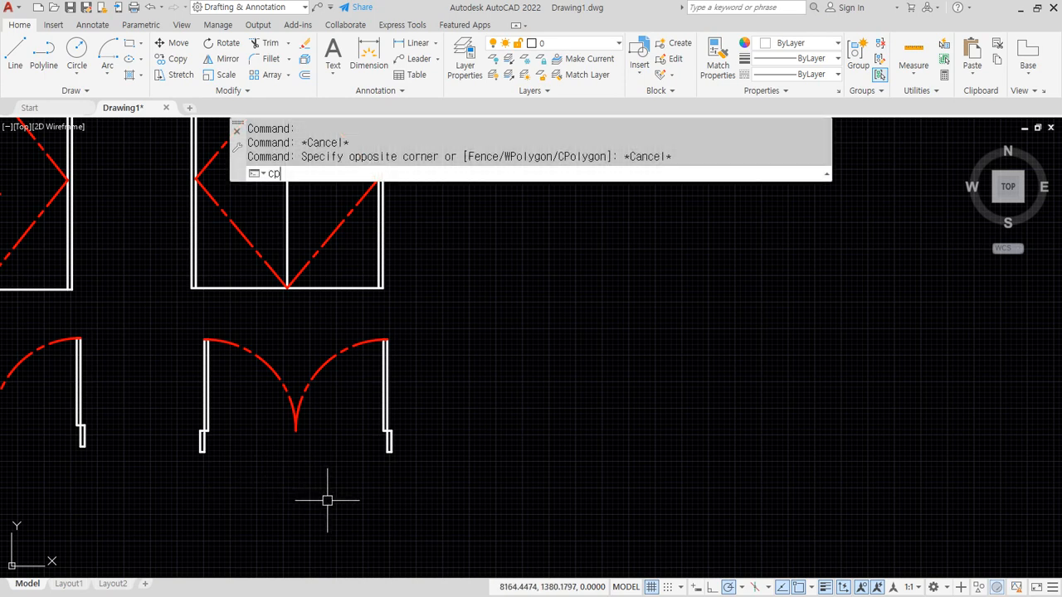
pyautogui.press('Return')
pyautogui.click(457, 500)
pyautogui.click(178, 353)
pyautogui.press('Return')
pyautogui.click(237, 452)
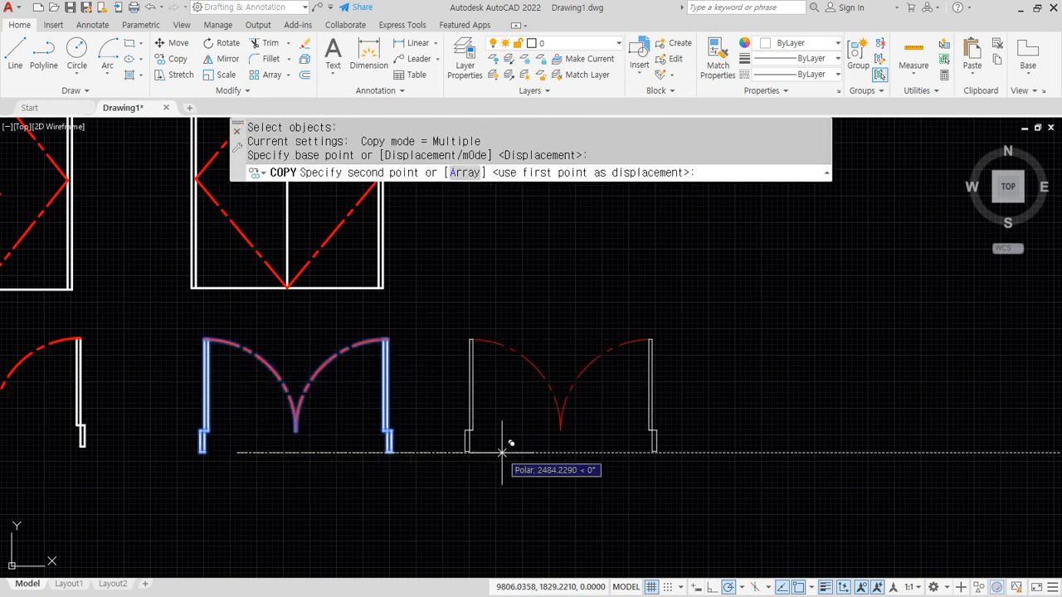
pyautogui.click(512, 439)
pyautogui.press('Return')
# - Move the copied plan's leaves and arcs down from the left frame's inner top corner to the midpoint of its inner side
pyautogui.scroll(2, 656, 404)
pyautogui.write('m')
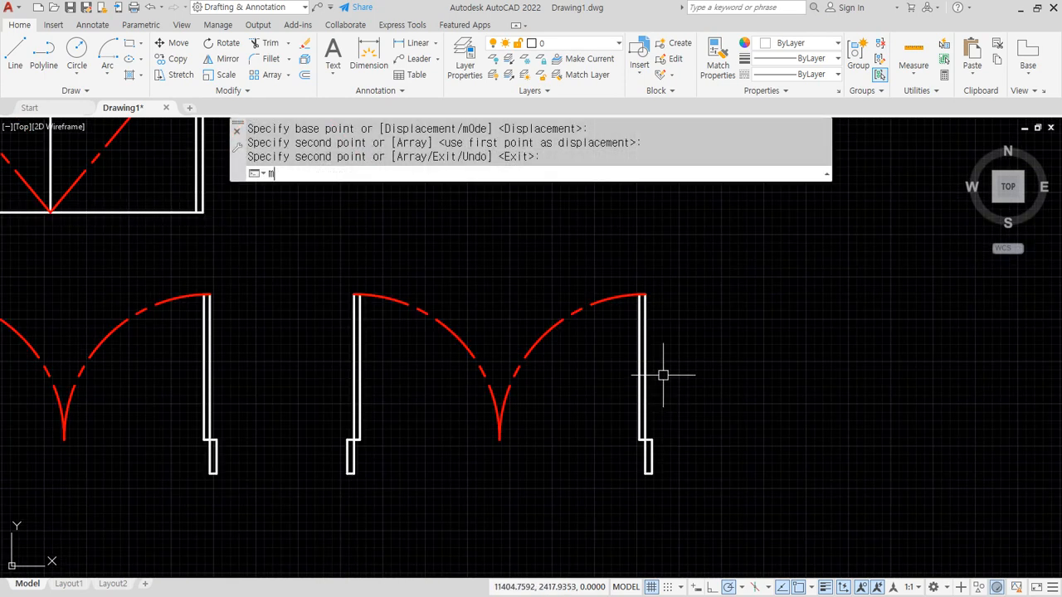
pyautogui.press('Return')
pyautogui.click(659, 374)
pyautogui.click(320, 348)
pyautogui.scroll(3, 408, 454)
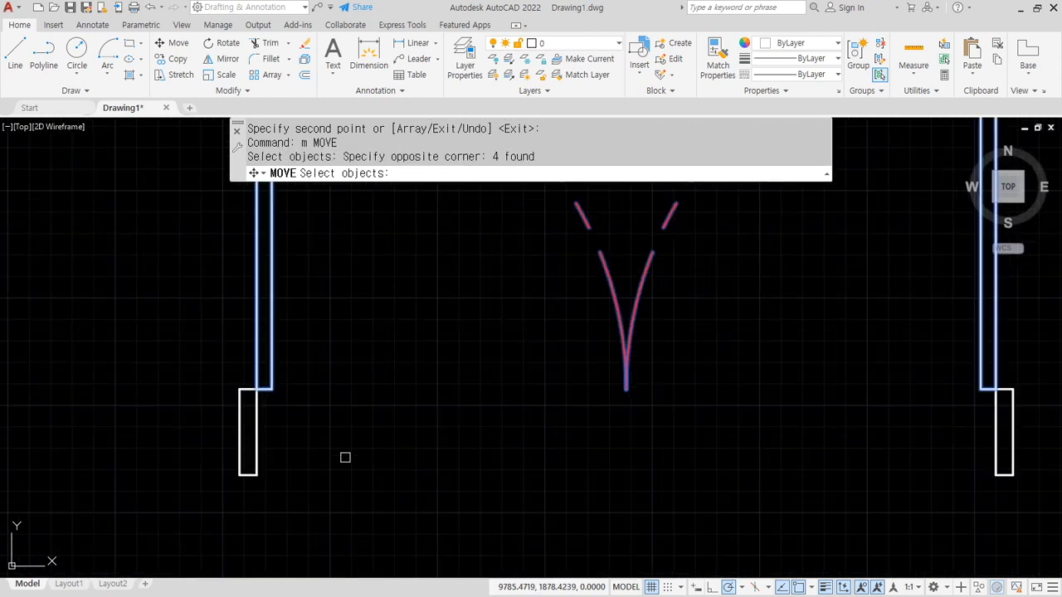
pyautogui.press('Return')
pyautogui.click(257, 389)
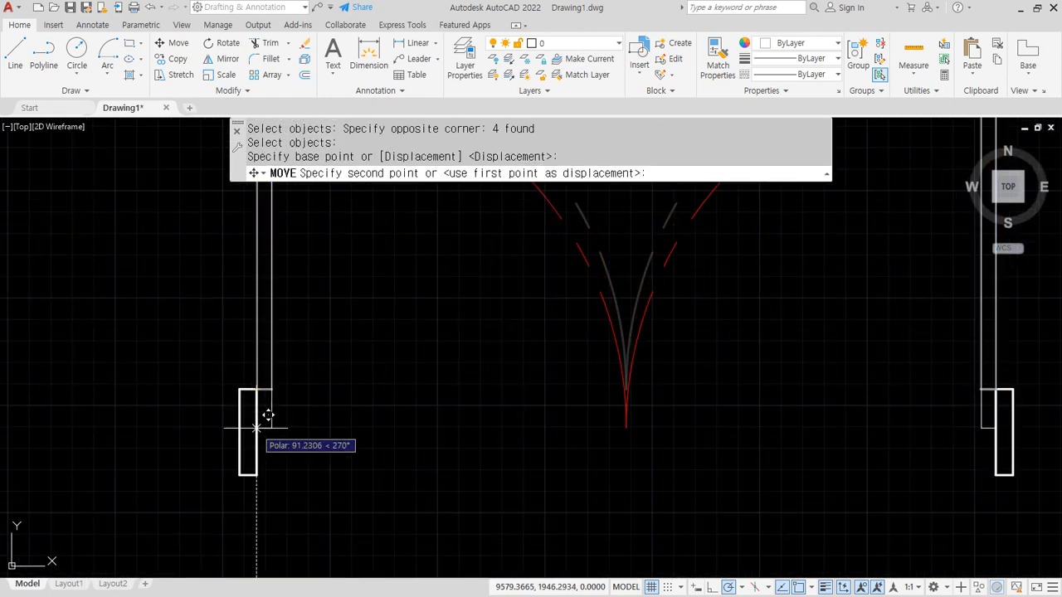
pyautogui.write('mid')
pyautogui.press('Return')
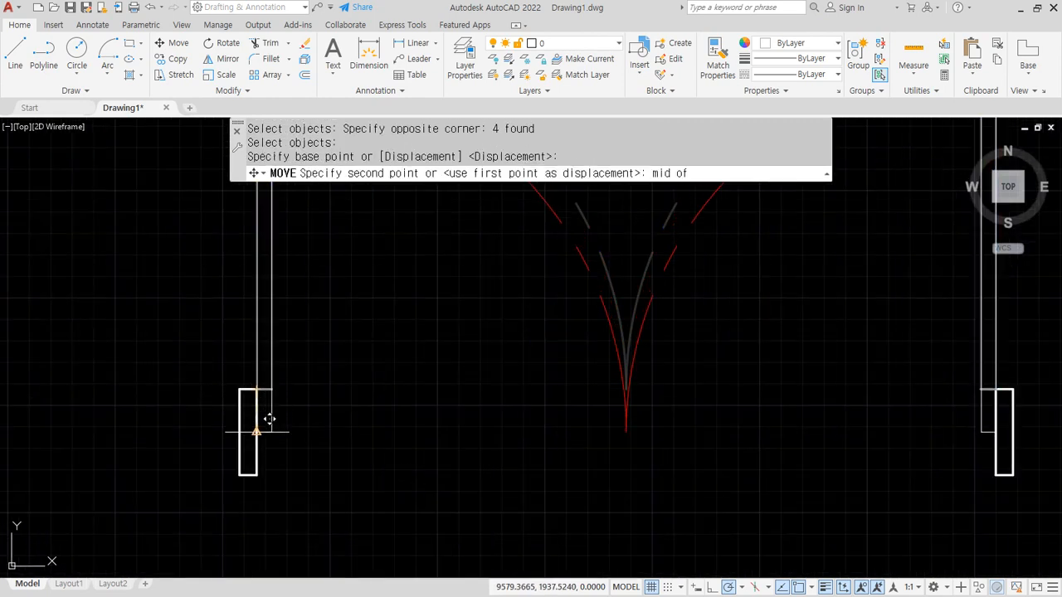
pyautogui.click(268, 420)
# - Mirror the copied plan's leaves and arcs downward across the line through the leaves' bottom ends, keeping the originals
pyautogui.scroll(-2, 347, 465)
pyautogui.write('mi')
pyautogui.press('Return')
pyautogui.click(853, 310)
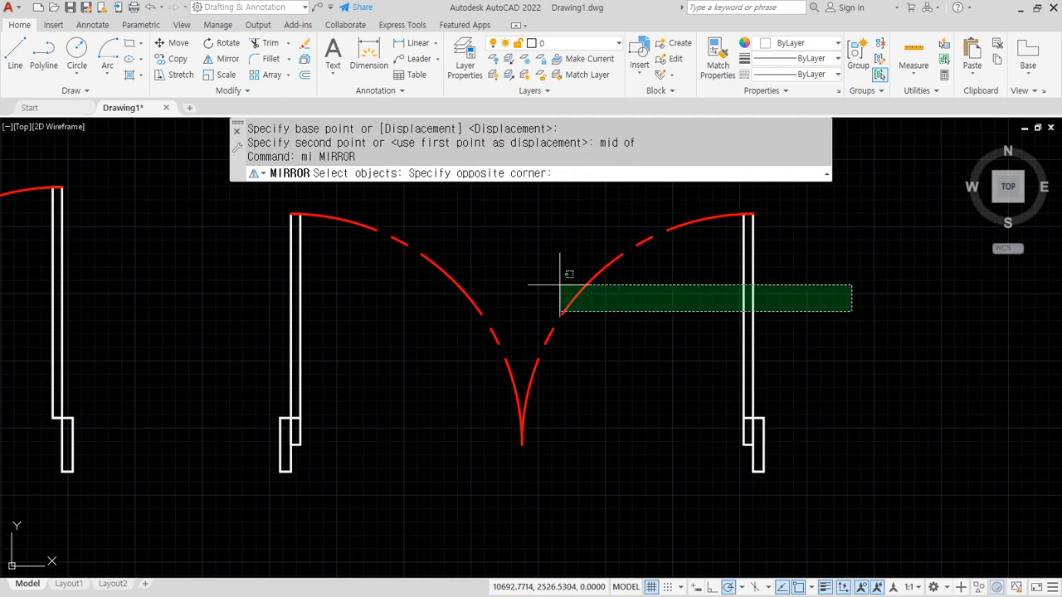
pyautogui.click(267, 239)
pyautogui.press('Return')
pyautogui.click(293, 444)
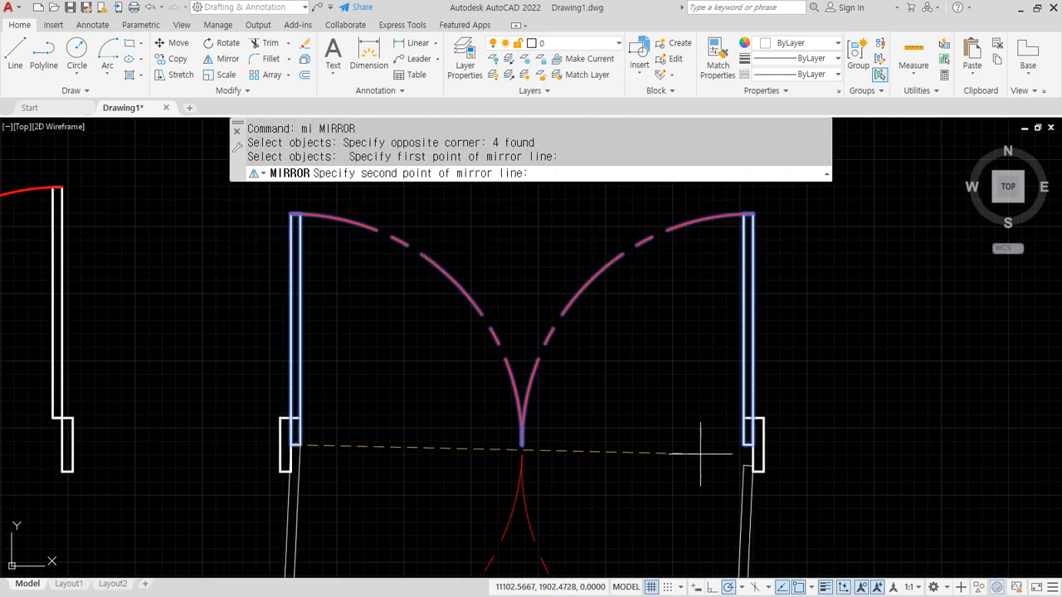
pyautogui.click(744, 445)
pyautogui.press('Return')
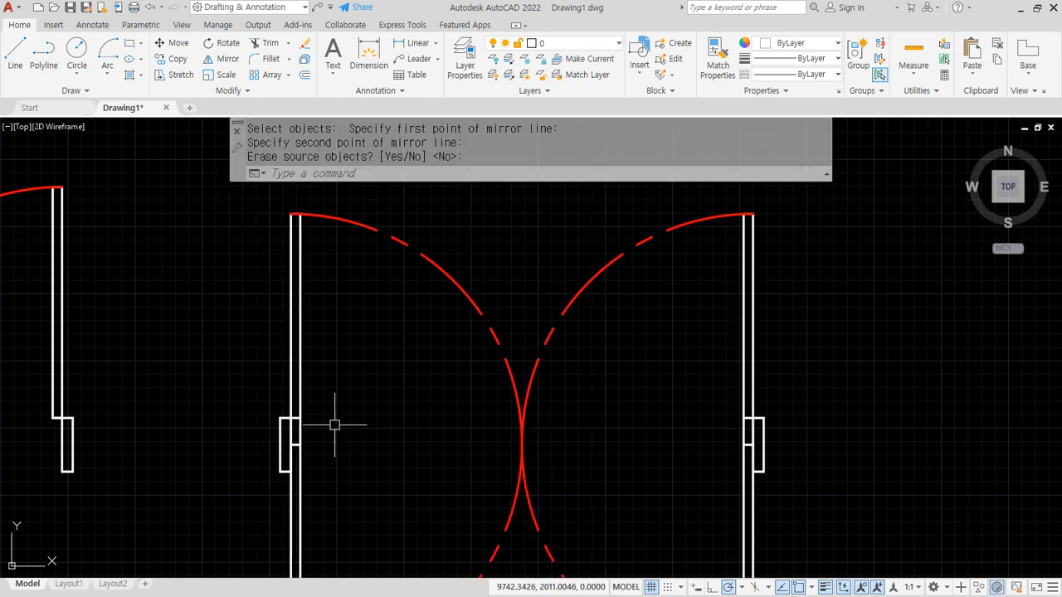
# - Trim the frame top line segments that cross the left and right leaves of the double-swing plan
pyautogui.scroll(3, 253, 423)
pyautogui.write('tr')
pyautogui.press('Return')
pyautogui.click(286, 415)
pyautogui.scroll(-3, 502, 391)
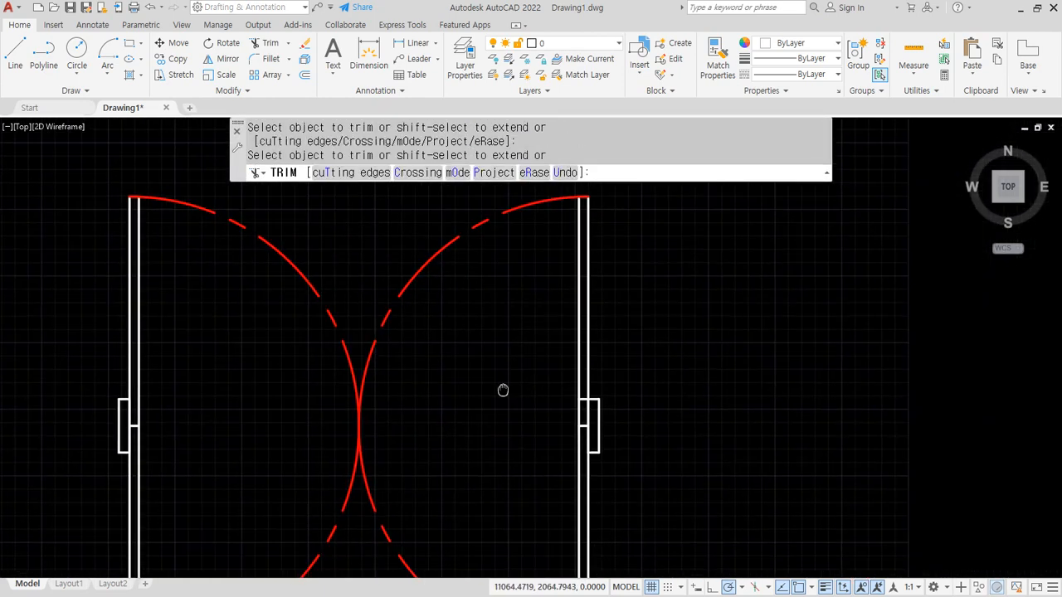
pyautogui.scroll(3, 528, 403)
pyautogui.click(549, 371)
pyautogui.press('Return')
pyautogui.scroll(-4, 484, 436)
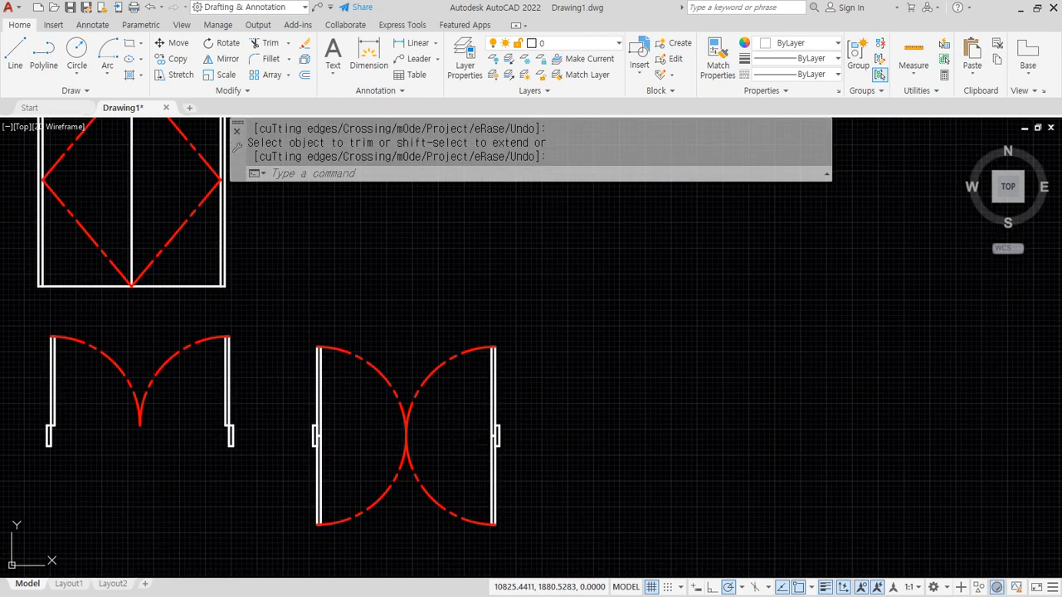
pyautogui.moveTo(447, 444); pyautogui.dragTo(454, 388, button='middle')
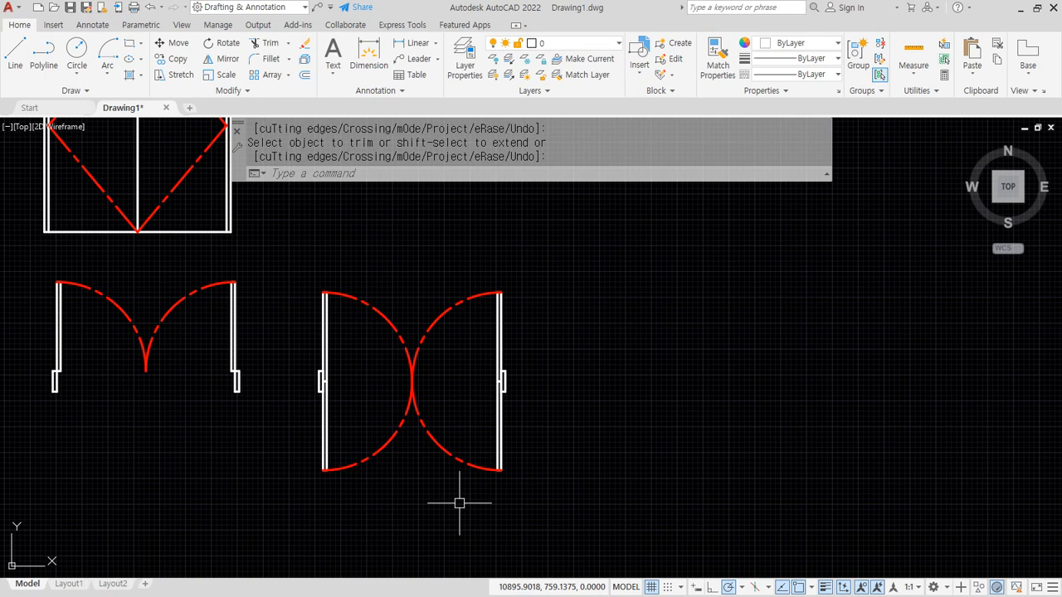
pyautogui.moveTo(451, 503); pyautogui.dragTo(785, 474, button='middle')
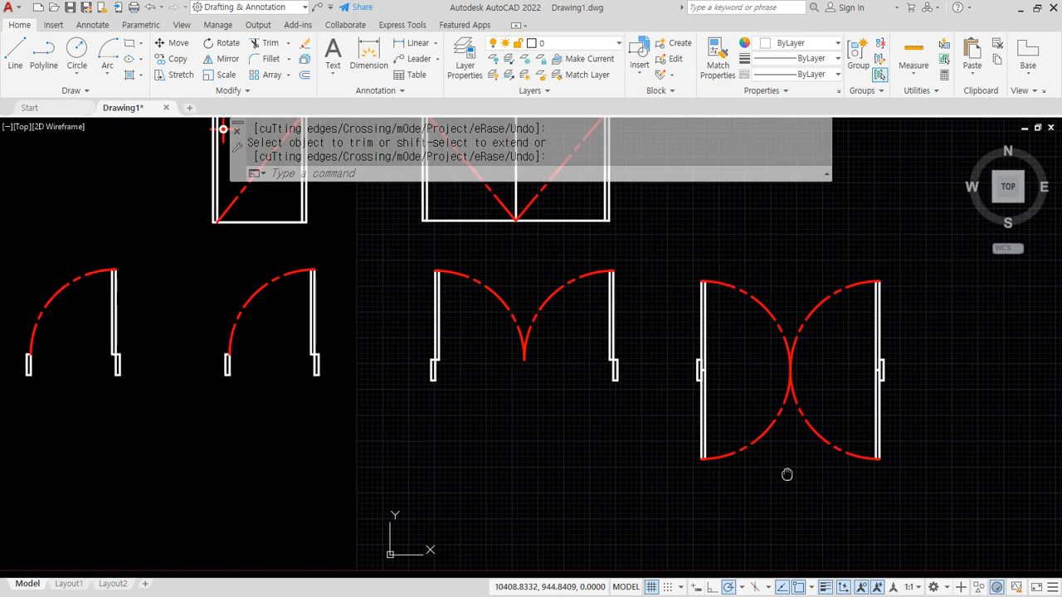
pyautogui.moveTo(284, 429)
pyautogui.mouseDown()
pyautogui.moveTo(197, 301)
pyautogui.moveTo(341, 431)
pyautogui.moveTo(503, 442)
pyautogui.mouseUp()
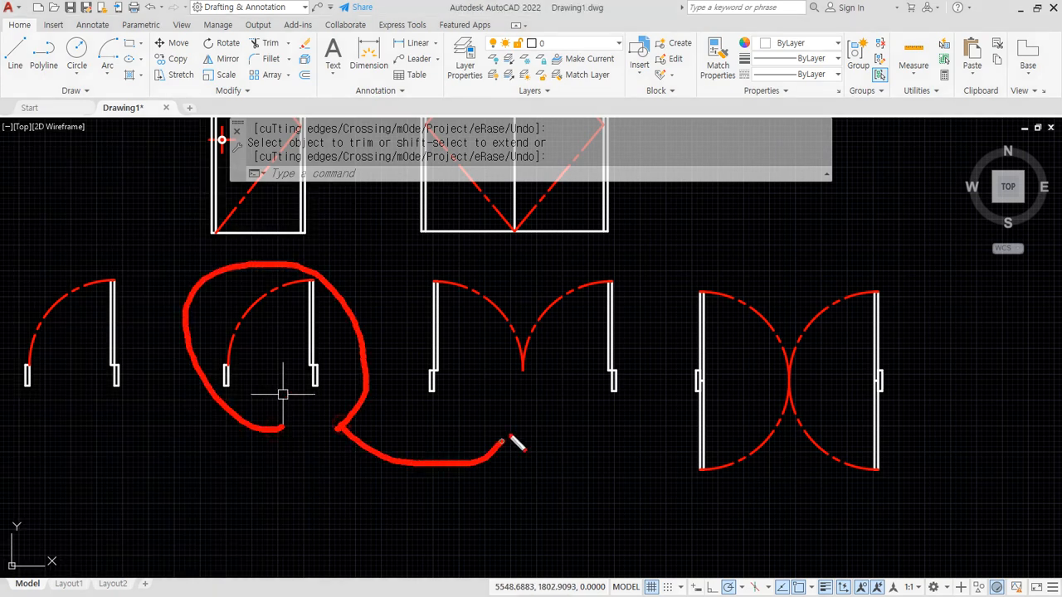
pyautogui.moveTo(567, 405); pyautogui.dragTo(768, 501)
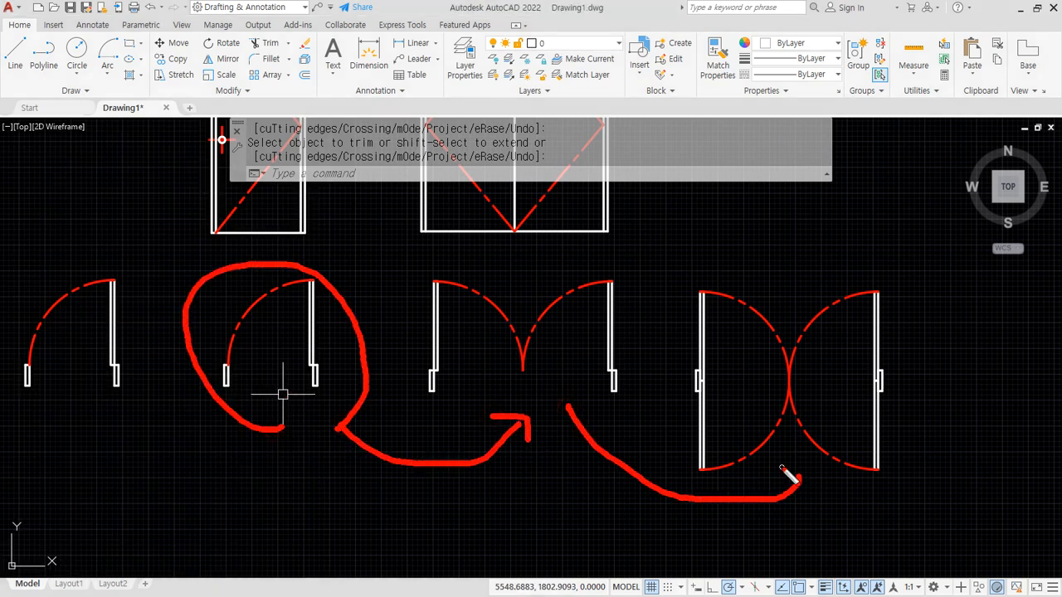
pyautogui.press('Escape')
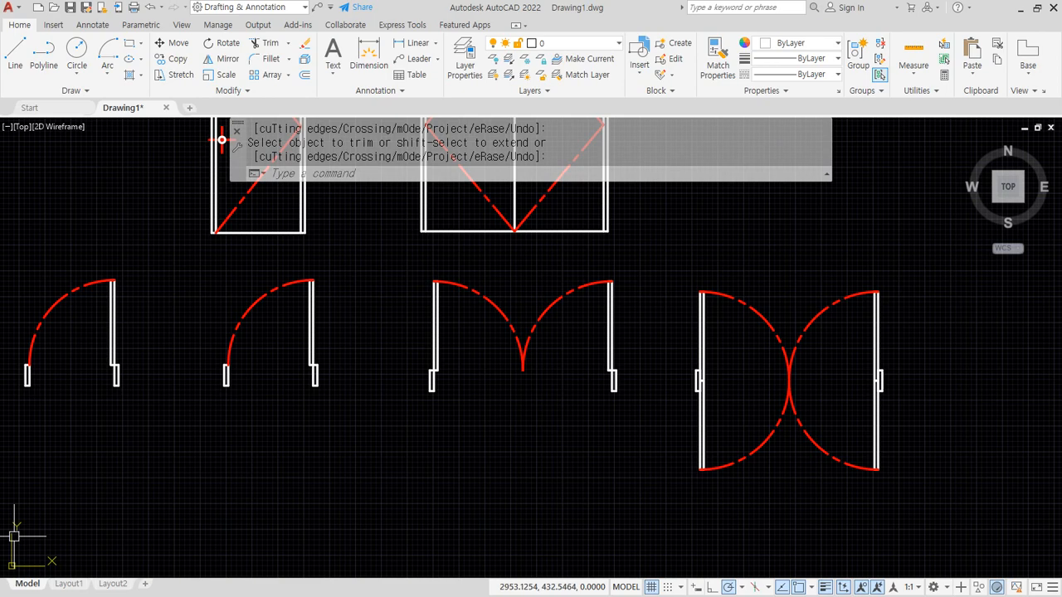
# - Group all objects of the double door plan below the double door elevation
pyautogui.scroll(-3, 429, 332)
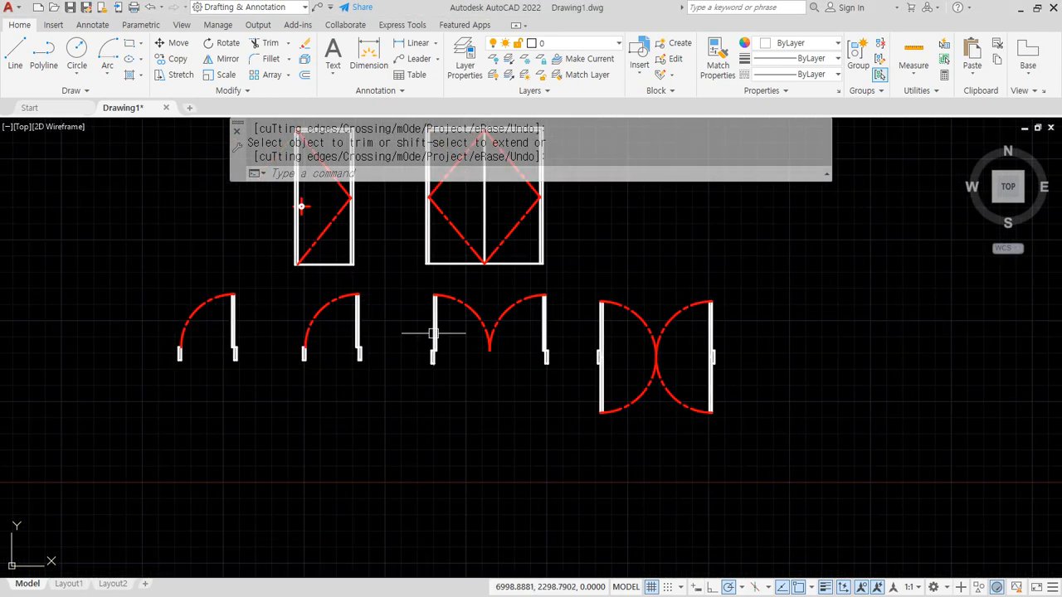
pyautogui.scroll(2, 440, 429)
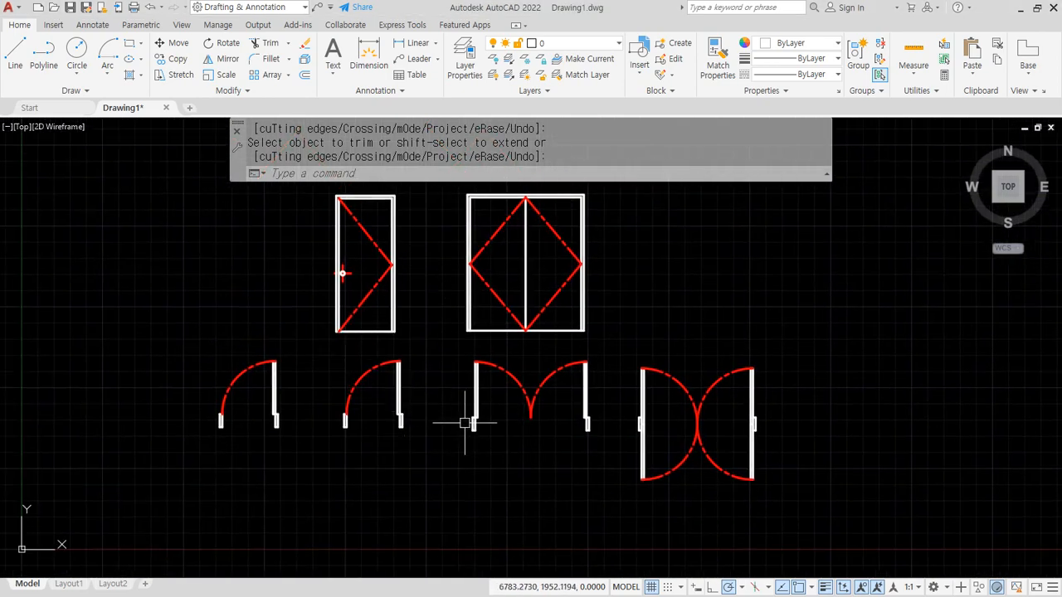
pyautogui.write('g')
pyautogui.press('Return')
pyautogui.click(600, 348)
pyautogui.click(433, 508)
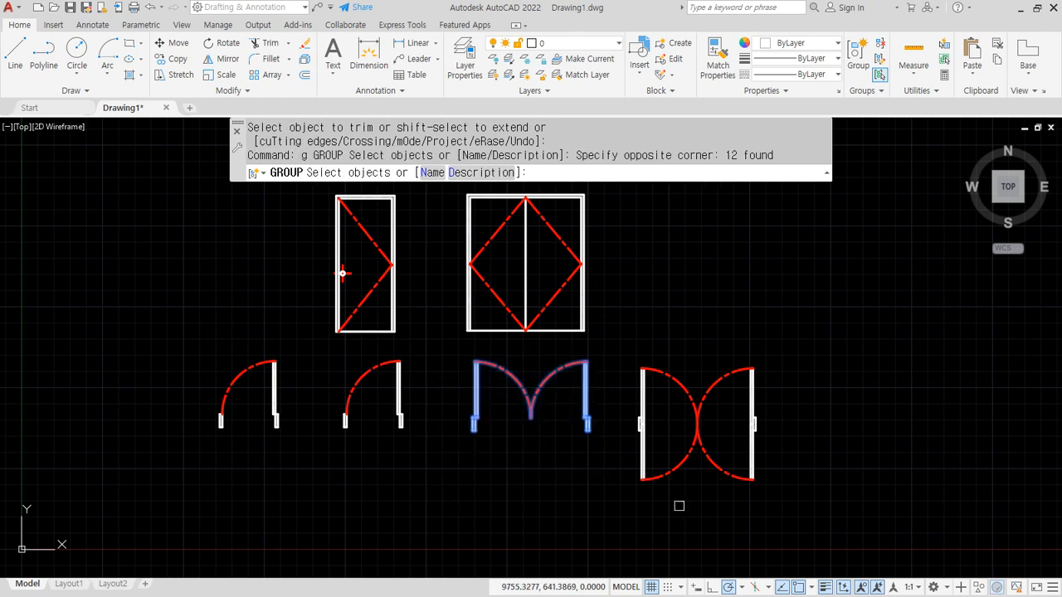
pyautogui.press('Return')
# - Group all objects of the double-swing door plan
pyautogui.press('Return')
pyautogui.click(793, 352)
pyautogui.click(622, 525)
pyautogui.press('Return')
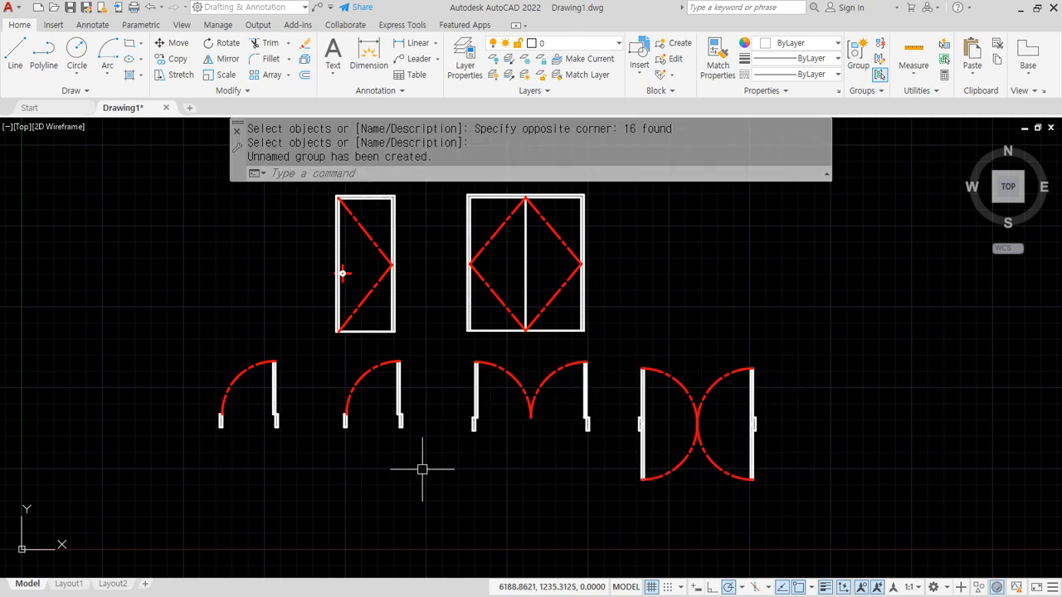
pyautogui.press('Return')
pyautogui.click(423, 462)
pyautogui.click(412, 481)
pyautogui.press('Escape')
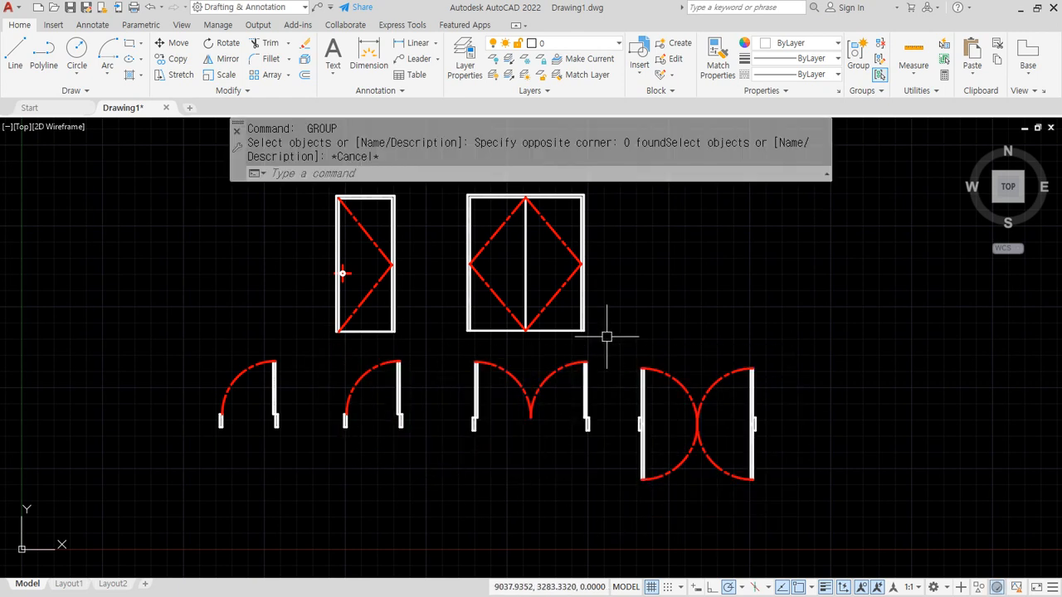
# - Group all objects of the double door elevation
pyautogui.press('Return')
pyautogui.click(607, 337)
pyautogui.click(419, 184)
pyautogui.press('Return')
# - Group all objects of the single door elevation, including its handle
pyautogui.press('Return')
pyautogui.click(407, 346)
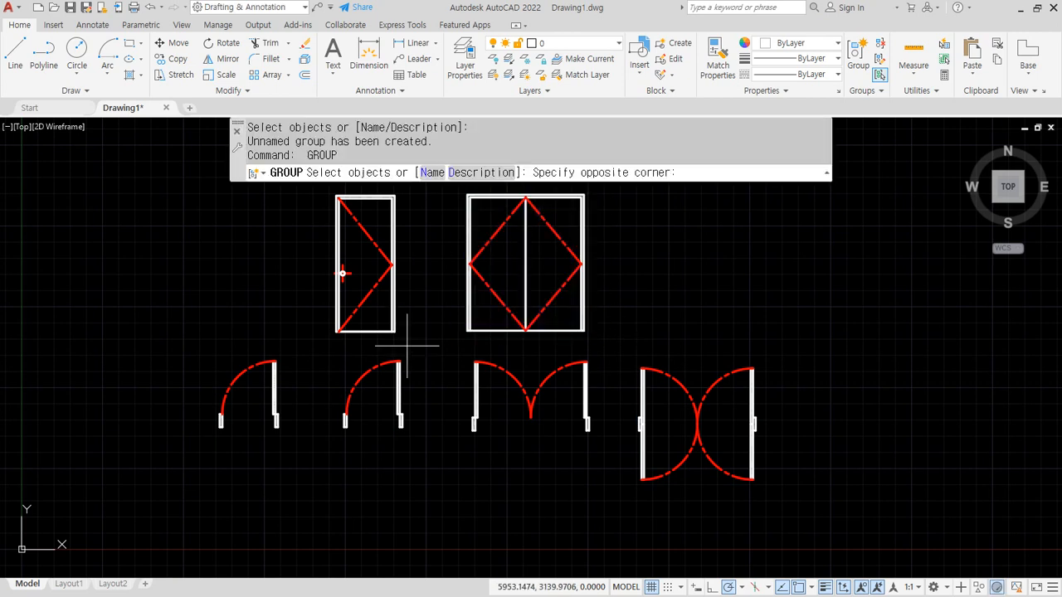
pyautogui.click(316, 190)
pyautogui.press('Return')
pyautogui.moveTo(590, 400); pyautogui.dragTo(532, 405, button='middle')
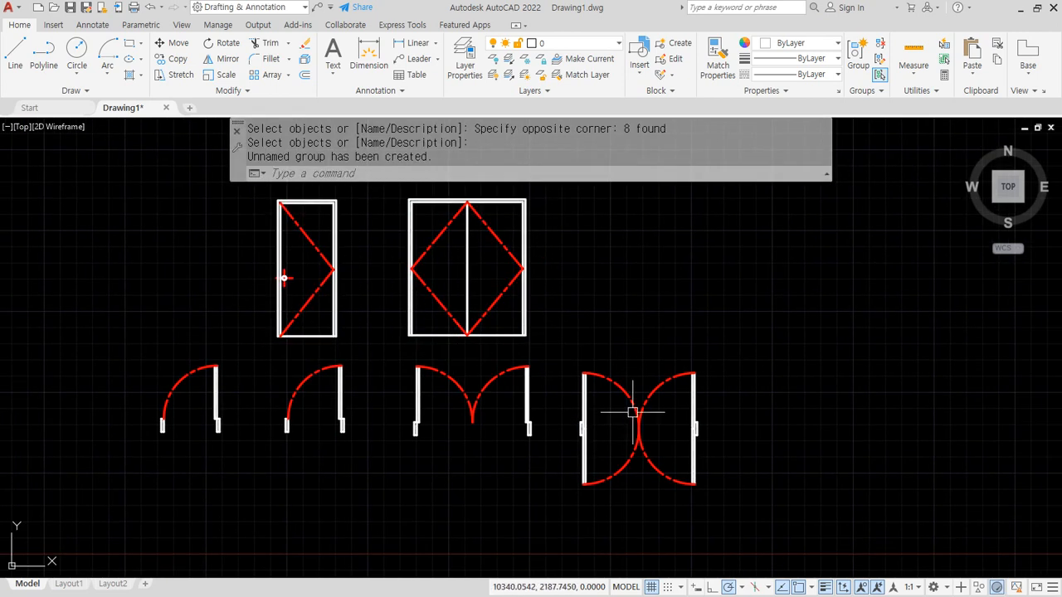
# - Select the double-swing plan and both elevations to check that each is picked as one group, and clear the selection
pyautogui.click(632, 412)
pyautogui.click(503, 336)
pyautogui.click(335, 329)
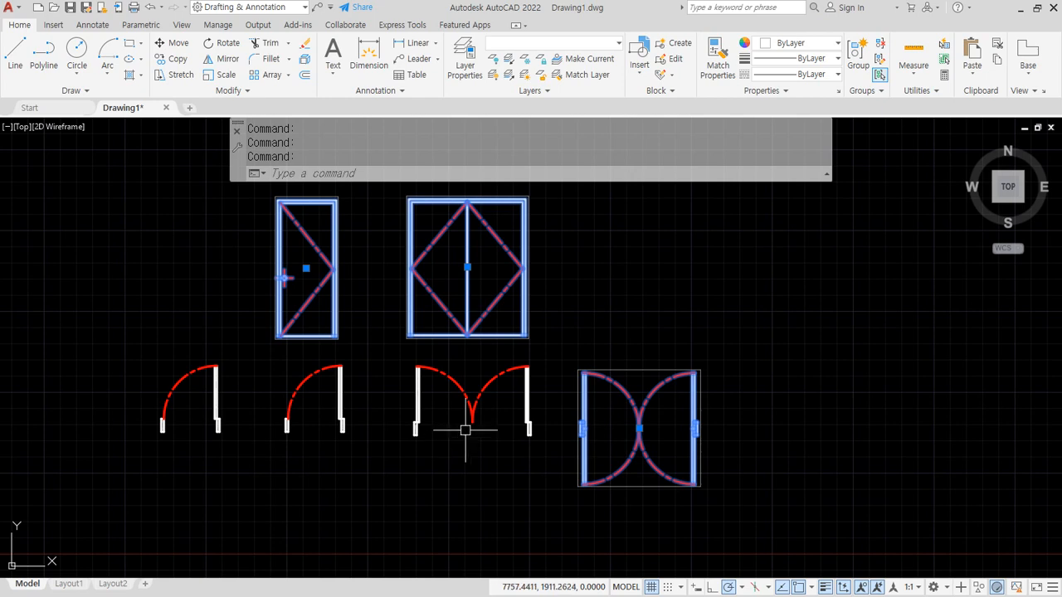
pyautogui.press('Escape')
# - Stretch the right side of the grouped single door elevation 100 inward, toward the handle
pyautogui.moveTo(298, 280)
pyautogui.mouseDown(button='middle')
pyautogui.moveTo(387, 299)
pyautogui.moveTo(375, 415)
pyautogui.mouseUp(button='middle')
pyautogui.scroll(2, 345, 414)
pyautogui.write('s')
pyautogui.press('Return')
pyautogui.click(477, 479)
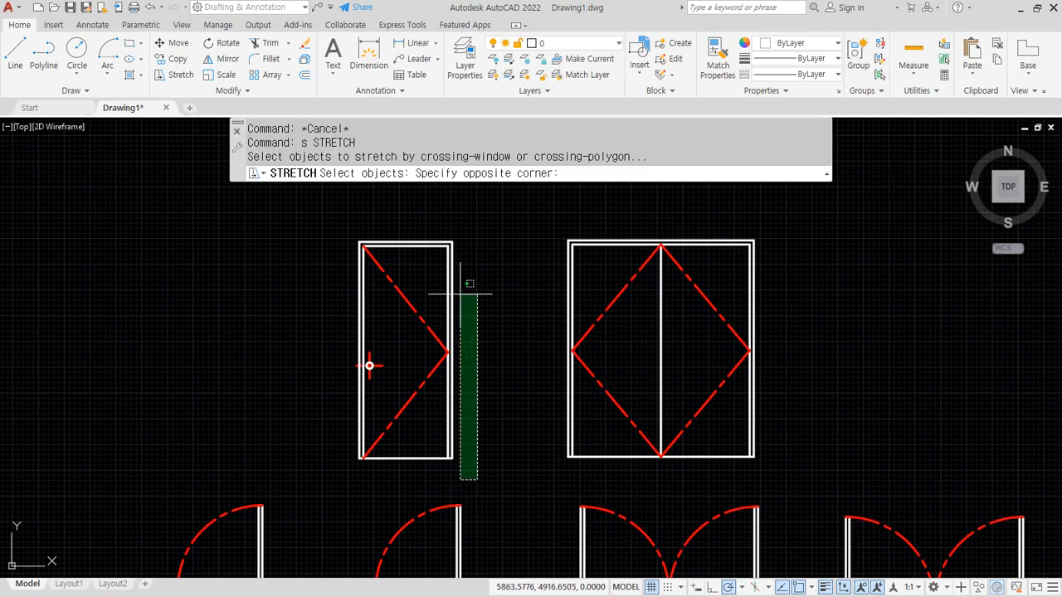
pyautogui.click(423, 229)
pyautogui.press('Return')
pyautogui.click(417, 217)
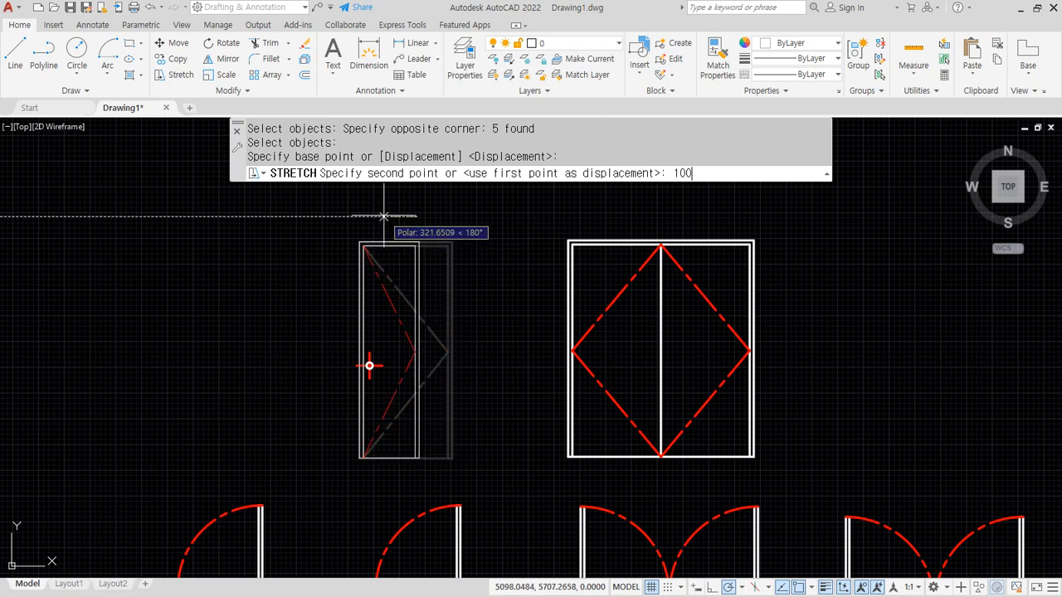
pyautogui.press('Return')
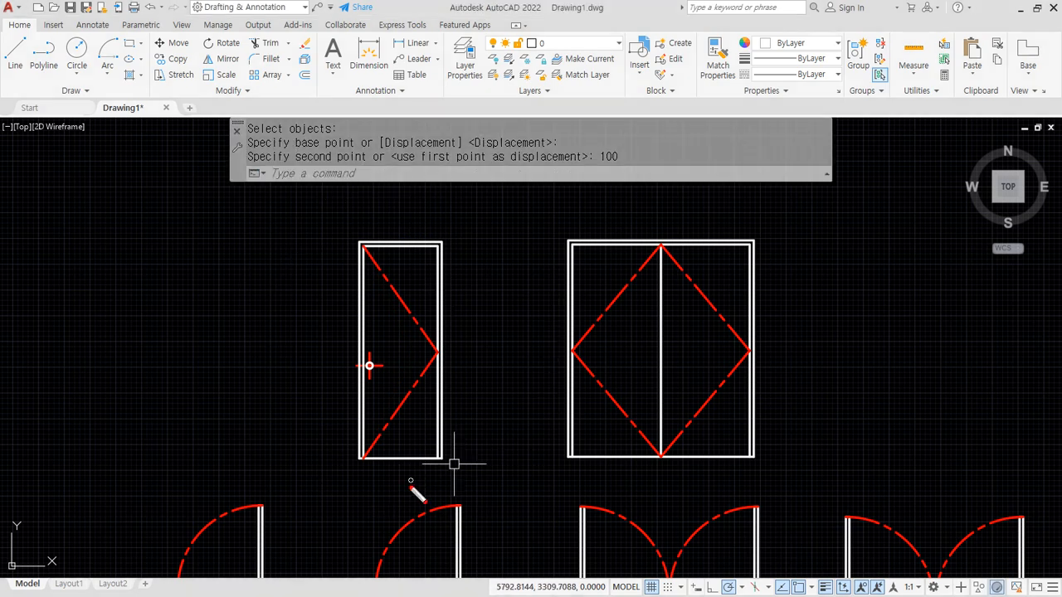
pyautogui.moveTo(409, 489)
pyautogui.mouseDown()
pyautogui.moveTo(329, 256)
pyautogui.moveTo(534, 387)
pyautogui.moveTo(400, 490)
pyautogui.mouseUp()
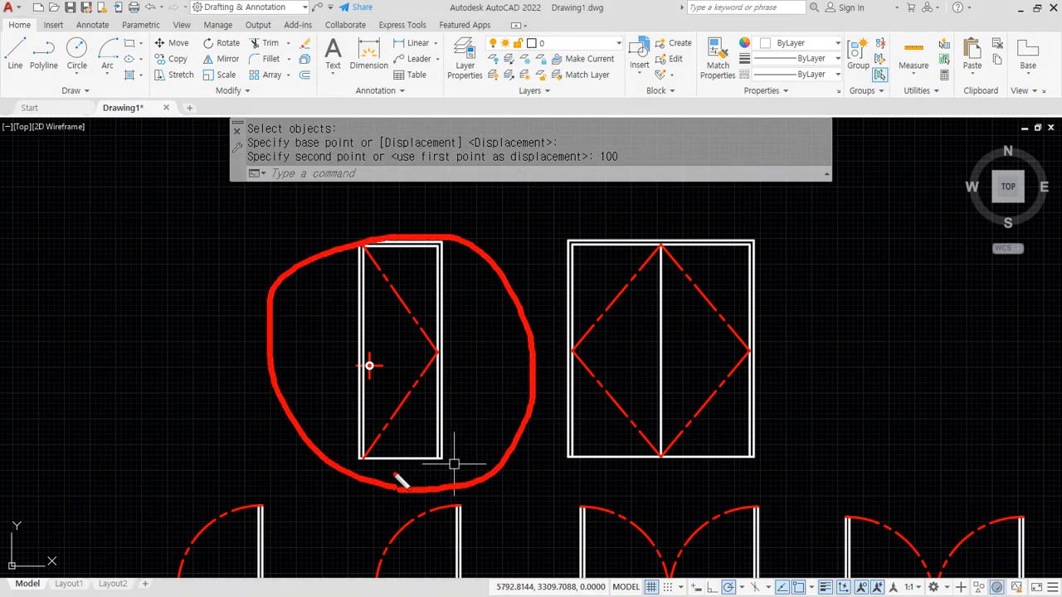
# - Stretch the right side of the single door elevation 100 outward, away from the handle
pyautogui.write('s')
pyautogui.press('Return')
pyautogui.click(449, 475)
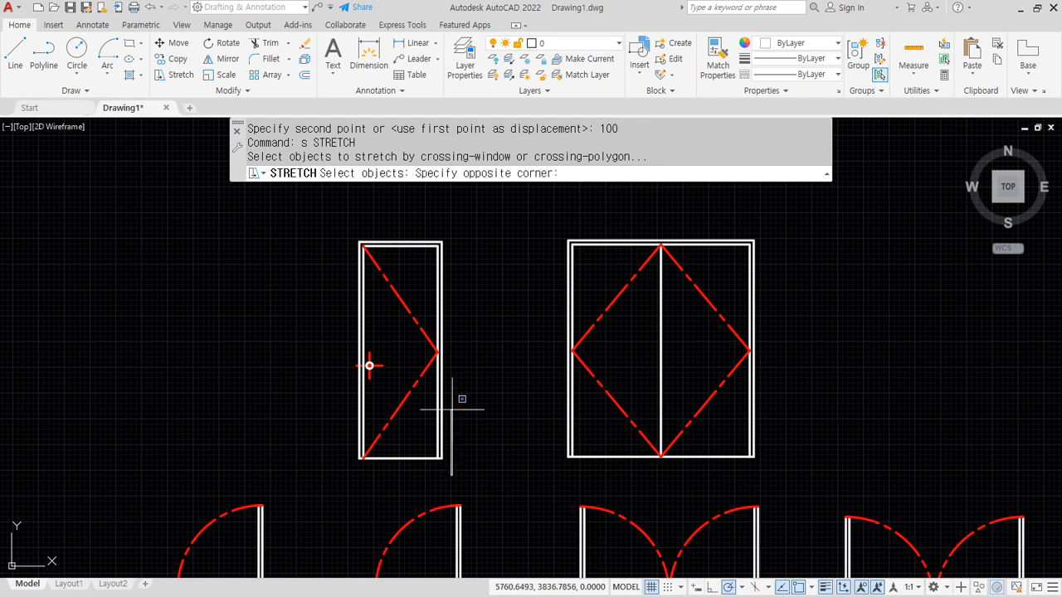
pyautogui.click(434, 196)
pyautogui.press('Return')
pyautogui.click(417, 225)
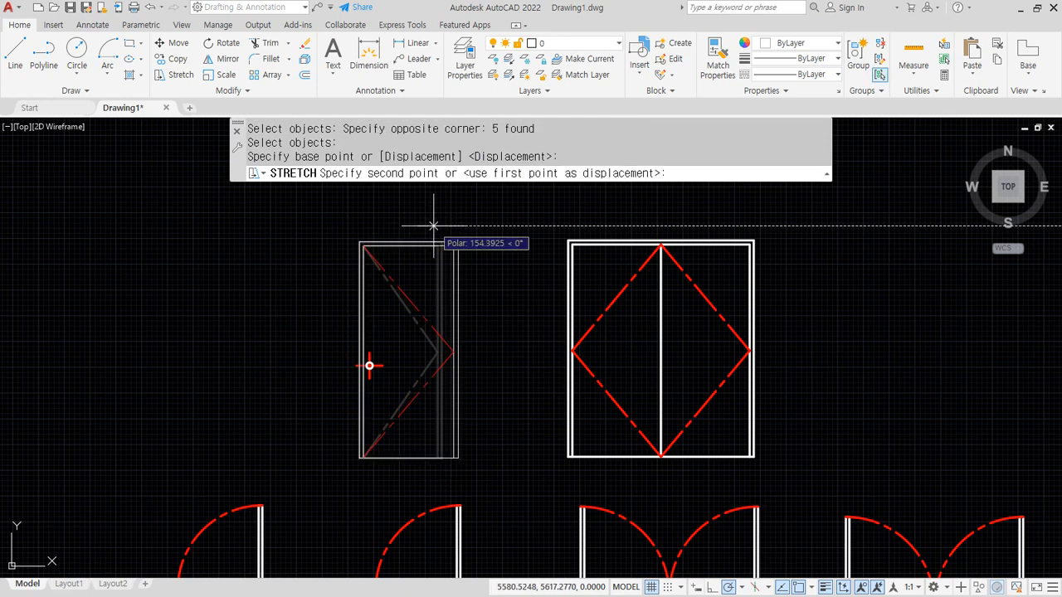
pyautogui.write('100')
pyautogui.press('Return')
# - Copy the grouped single door elevation into the free space left of the original
pyautogui.write('cp')
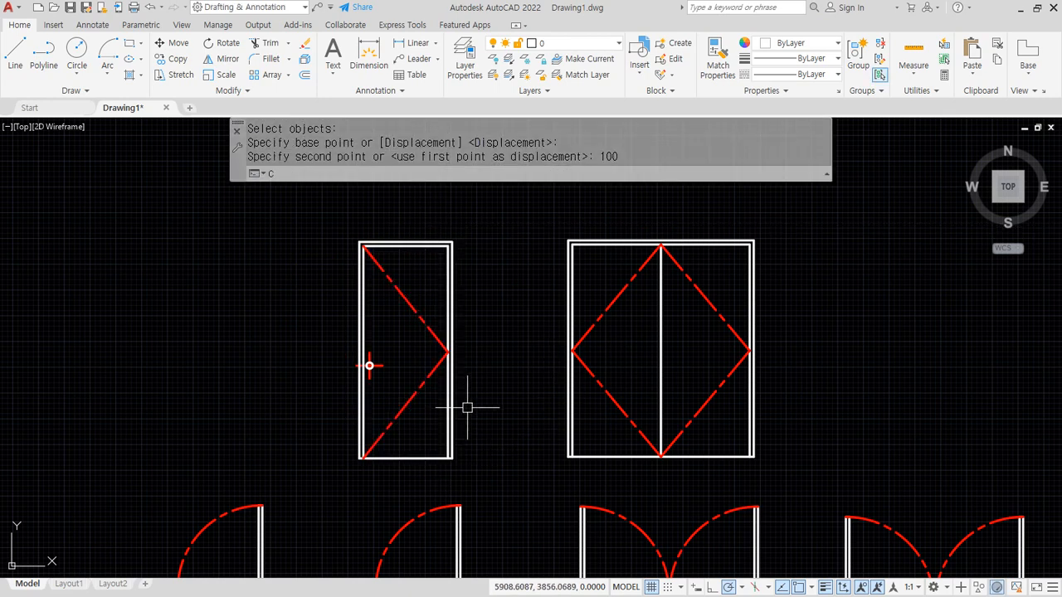
pyautogui.press('Return')
pyautogui.click(486, 411)
pyautogui.click(407, 373)
pyautogui.press('Return')
pyautogui.click(460, 389)
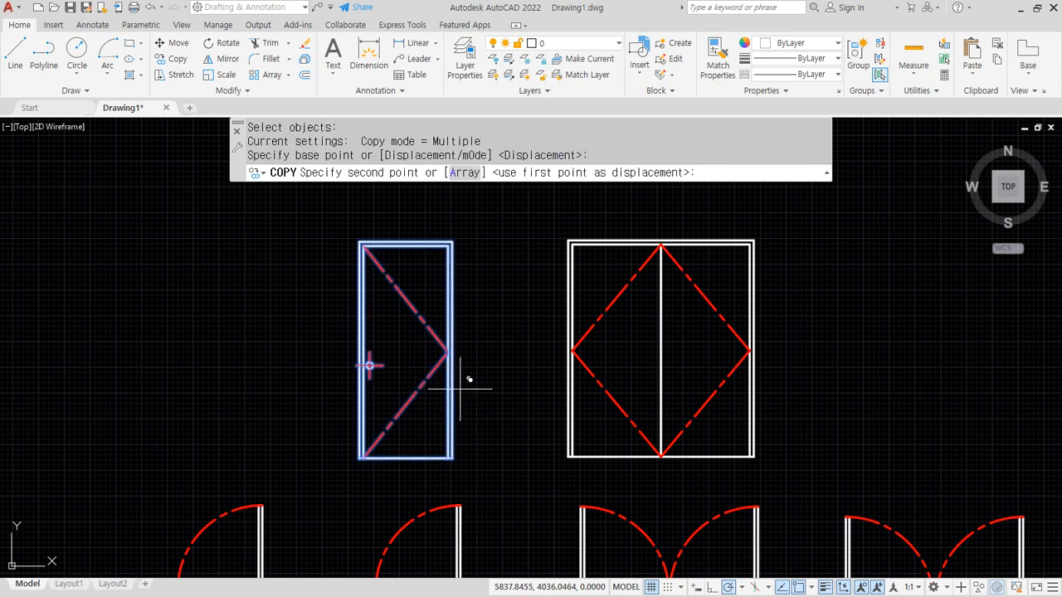
pyautogui.click(276, 381)
pyautogui.press('Escape')
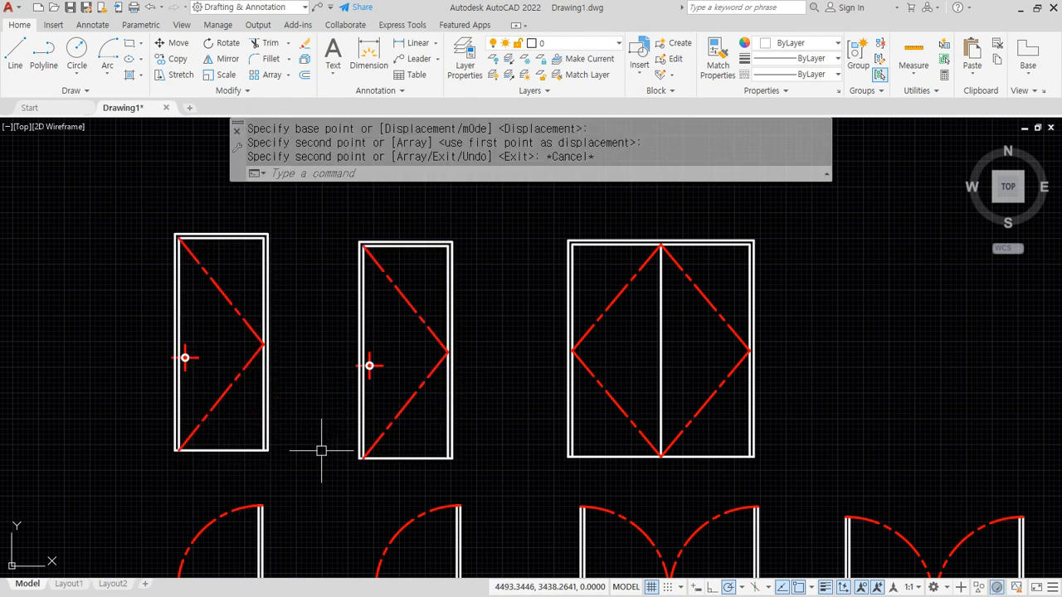
# - Stretch the right side of the copied single door elevation 100 inward, toward its handle
pyautogui.write('s')
pyautogui.press('Return')
pyautogui.click(312, 469)
pyautogui.click(269, 278)
pyautogui.press('Return')
pyautogui.click(284, 208)
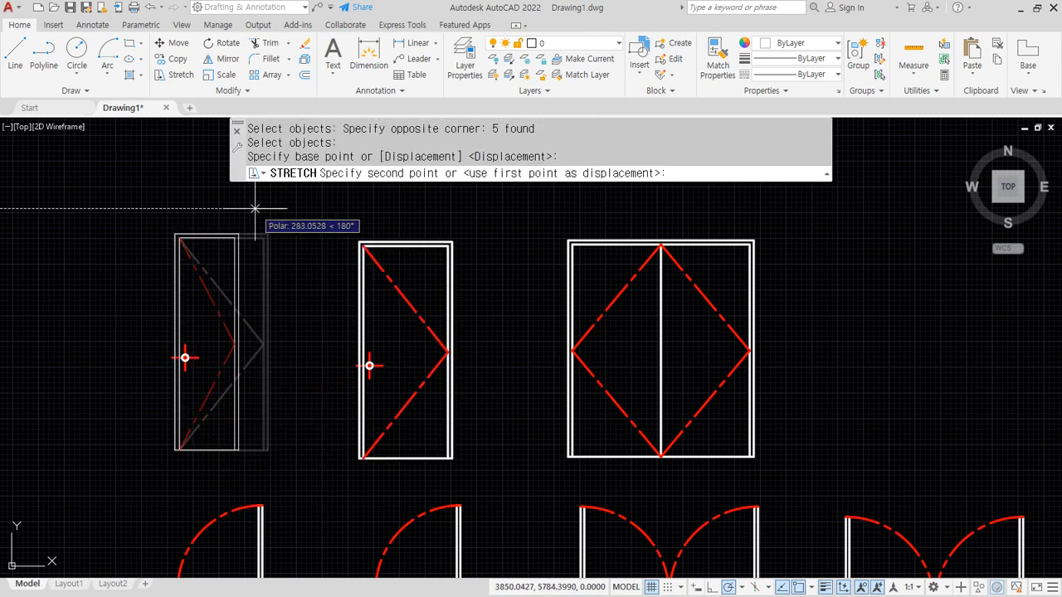
pyautogui.write('100')
pyautogui.press('Return')
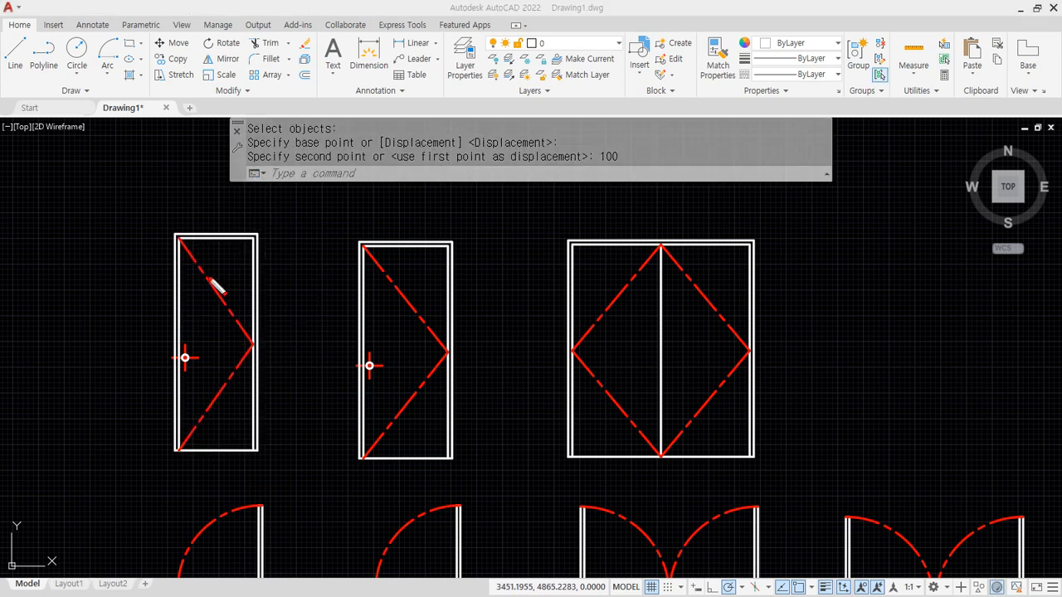
pyautogui.moveTo(210, 273)
pyautogui.mouseDown()
pyautogui.moveTo(215, 317)
pyautogui.moveTo(375, 289)
pyautogui.mouseUp()
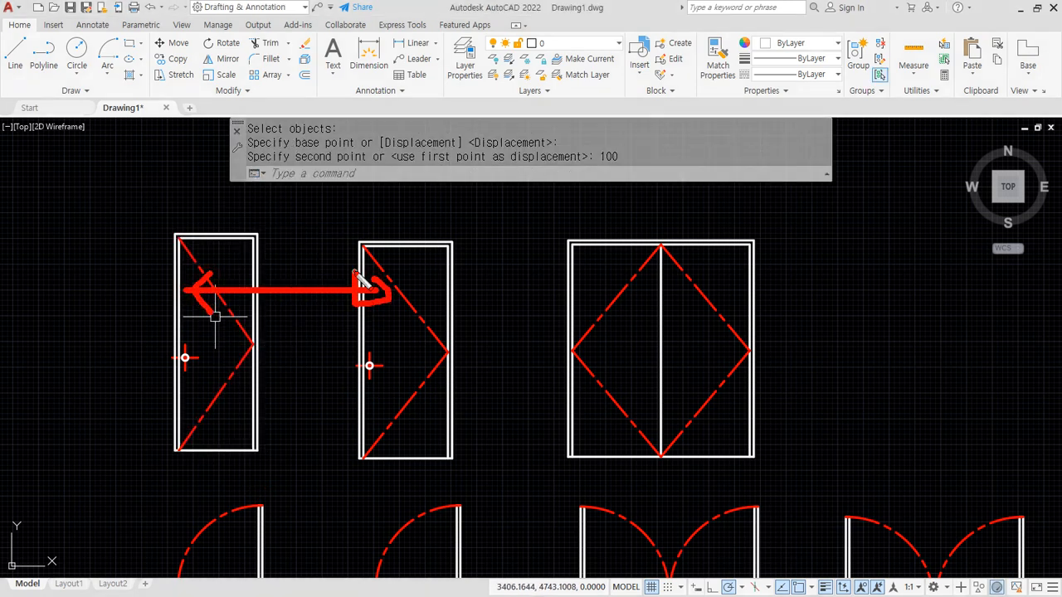
pyautogui.press('Escape')
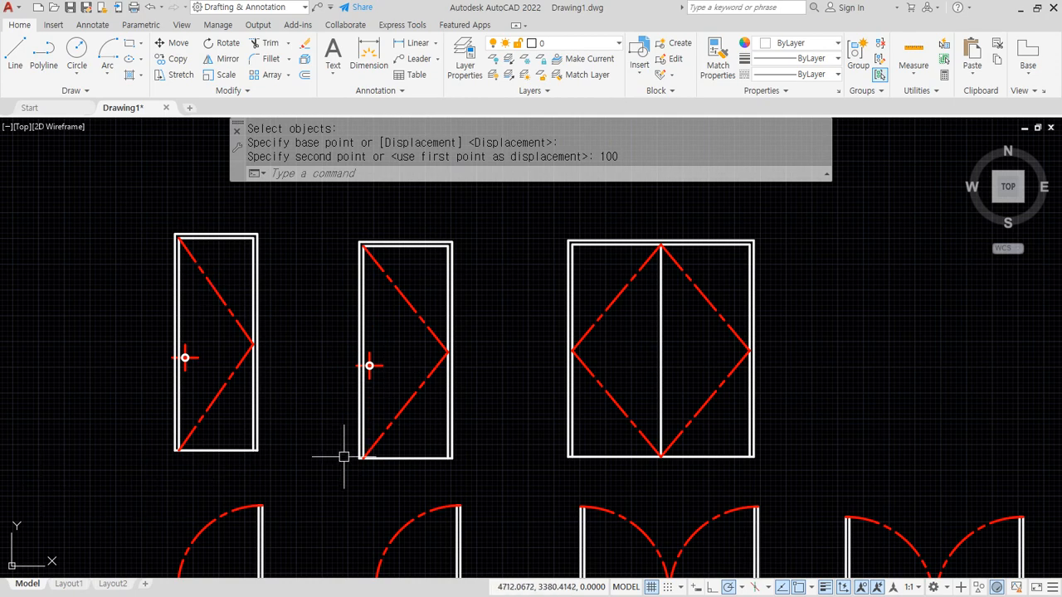
# - Mirror the leftmost single door plan to the left across a vertical line through its left frame's outer side, keeping the original
pyautogui.moveTo(344, 456); pyautogui.dragTo(335, 263, button='middle')
pyautogui.scroll(3, 181, 365)
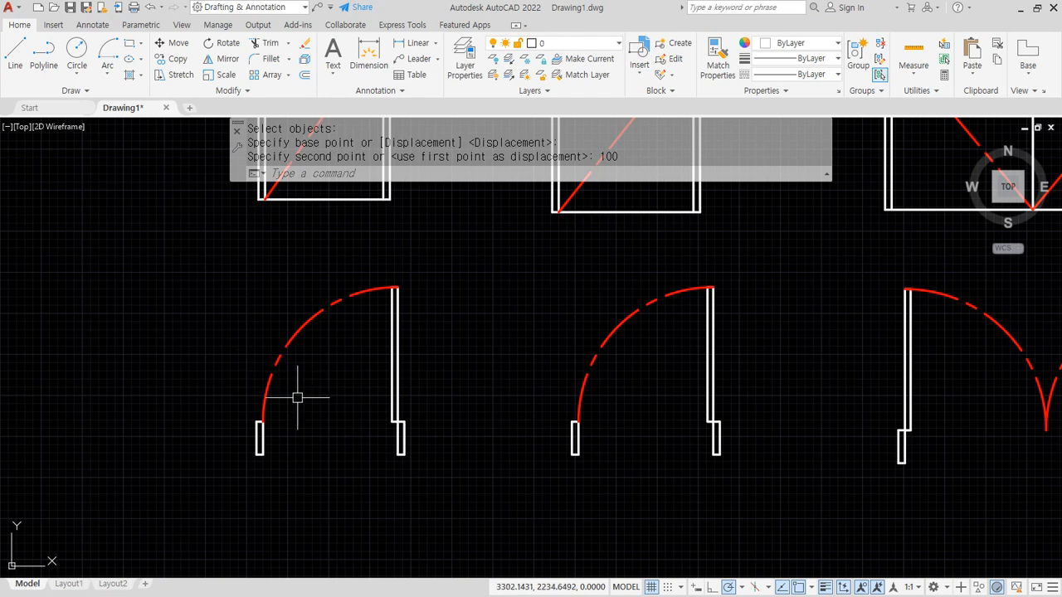
pyautogui.click(284, 355)
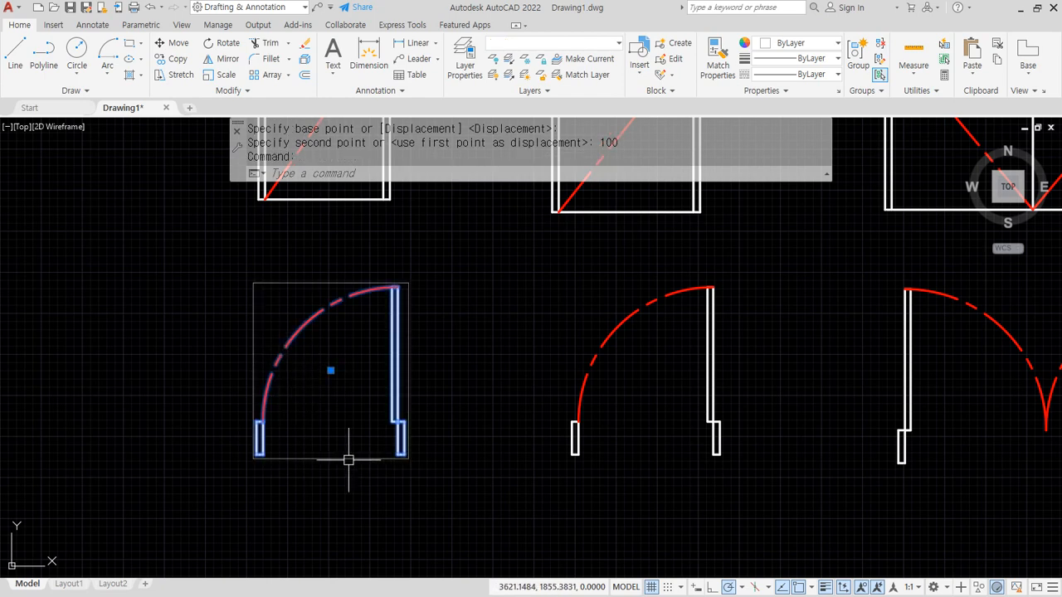
pyautogui.write('mi')
pyautogui.press('Return')
pyautogui.click(256, 455)
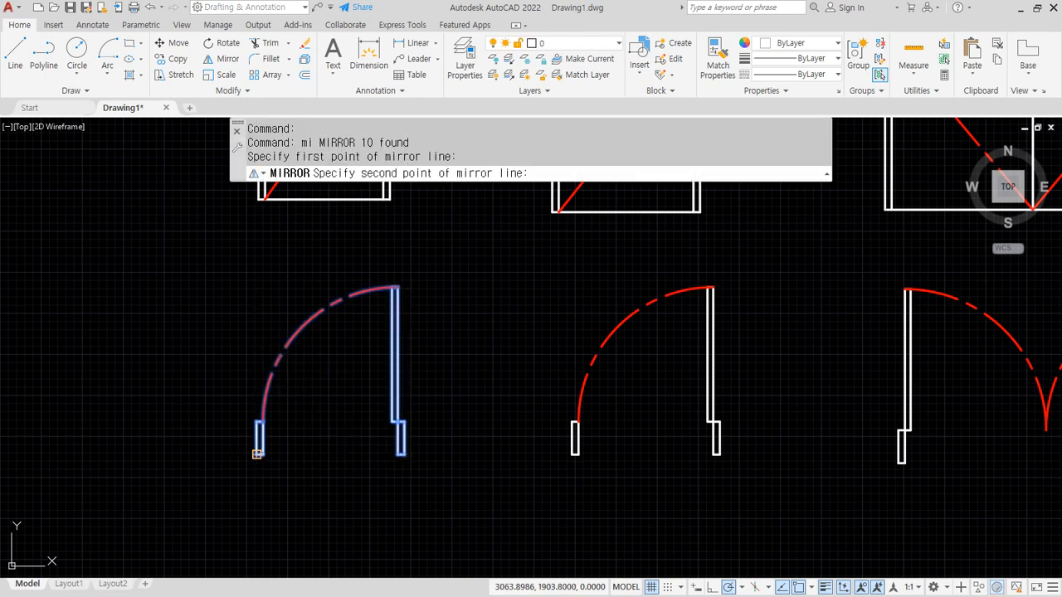
pyautogui.click(257, 358)
pyautogui.press('Return')
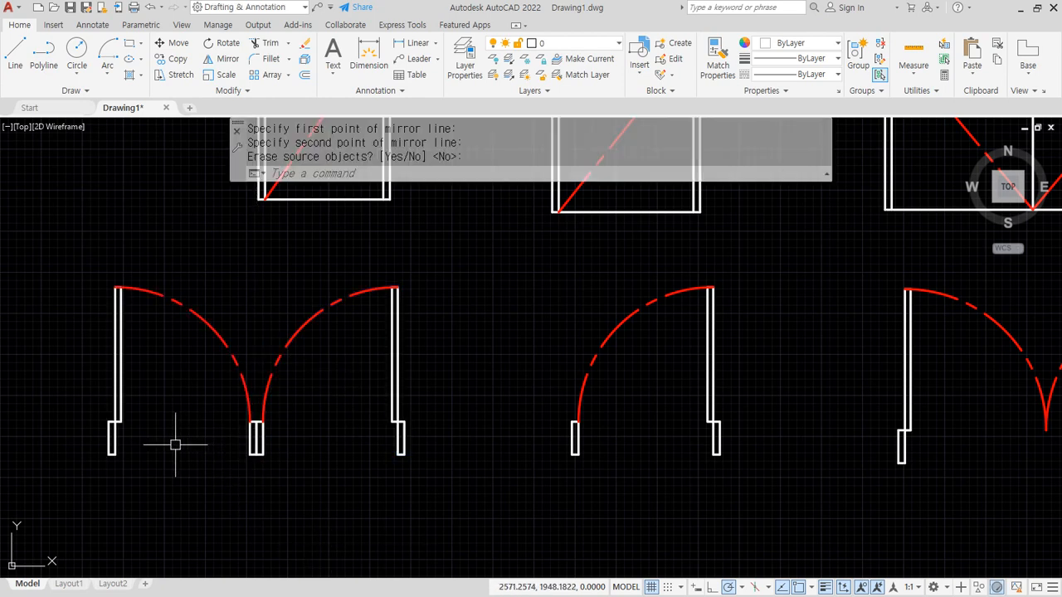
pyautogui.moveTo(288, 470)
pyautogui.mouseDown()
pyautogui.moveTo(265, 380)
pyautogui.moveTo(282, 487)
pyautogui.mouseUp()
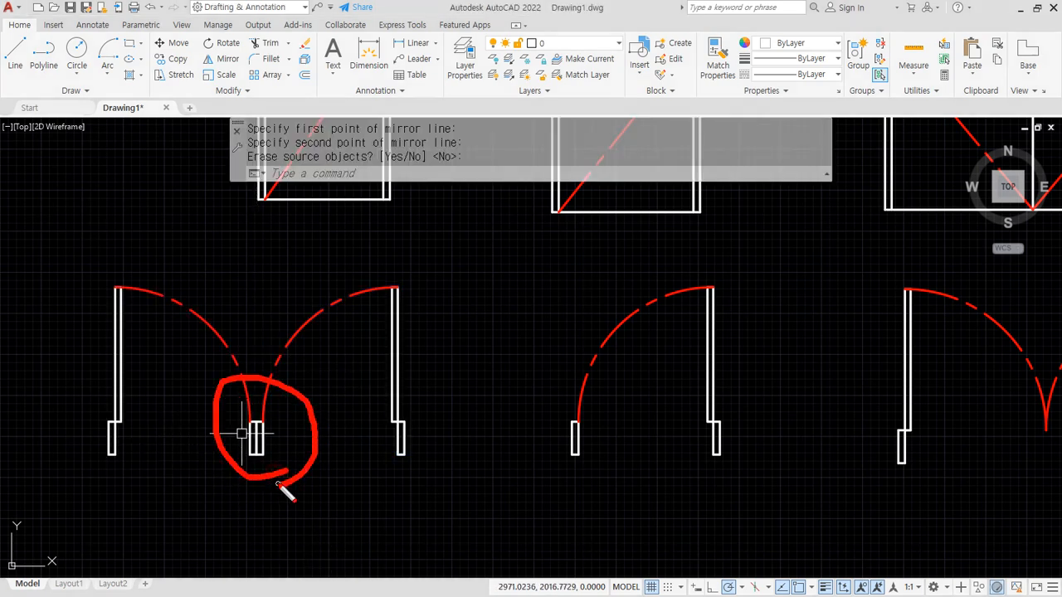
pyautogui.press('Escape')
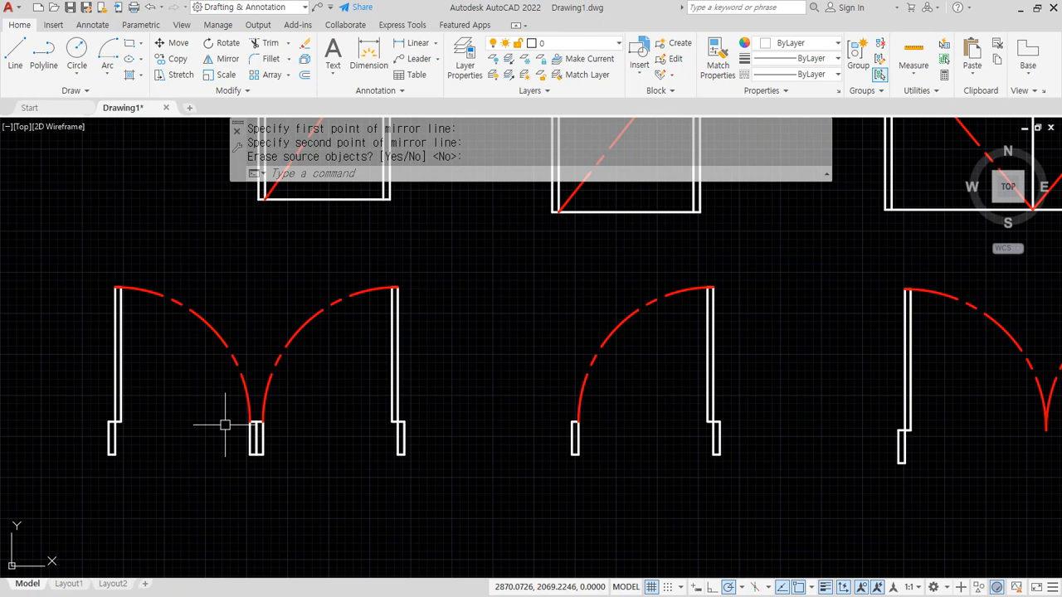
# - Check that window-selecting the adjoining middle frames picks both mirrored plan groups, clear the selection, and switch to the Notepad notes on group commands
pyautogui.click(197, 393)
pyautogui.click(312, 499)
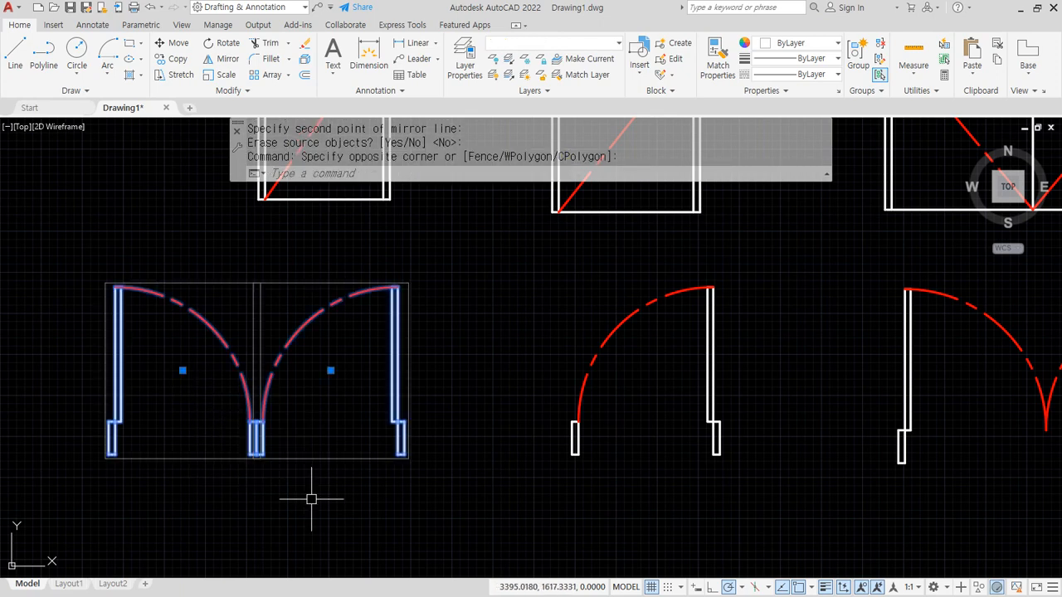
pyautogui.press('Escape')
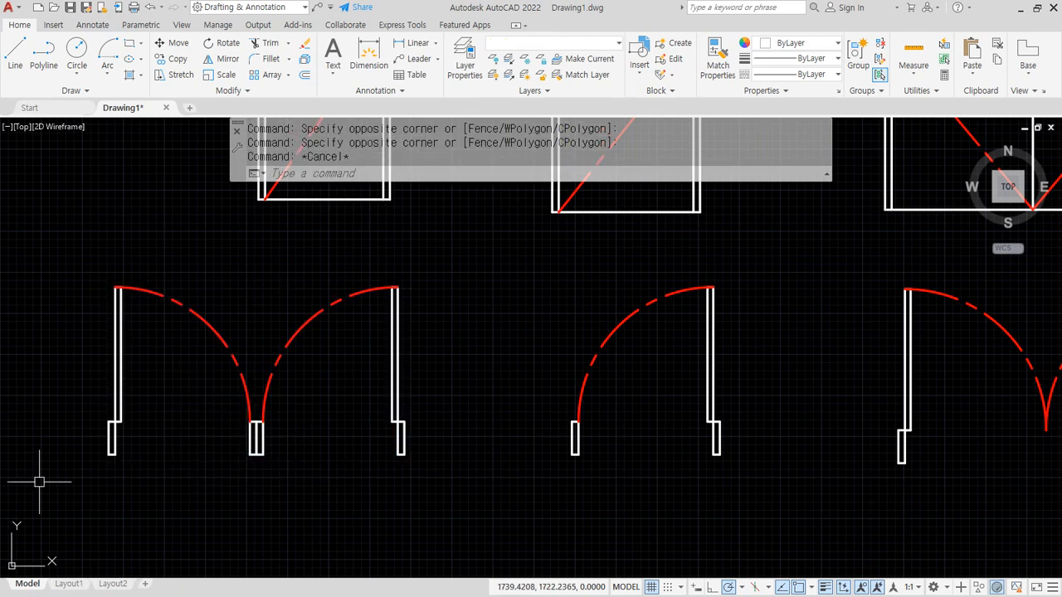
pyautogui.hotkey('alt', 'Tab')
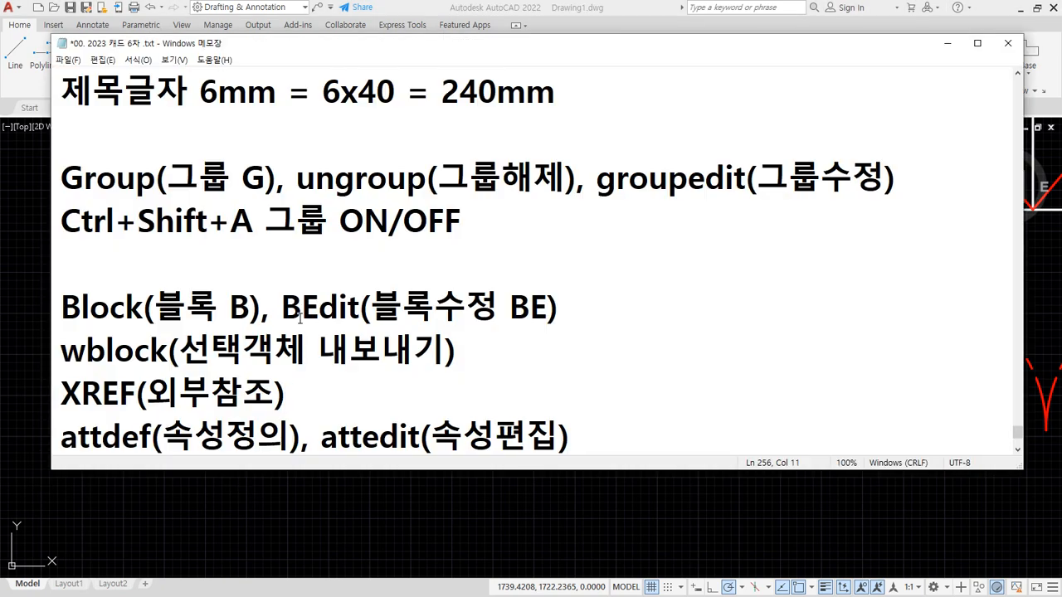
# - Review the notes on the group on/off toggle and groupedit, underline both, and switch back to AutoCAD
pyautogui.moveTo(48, 245); pyautogui.dragTo(468, 242)
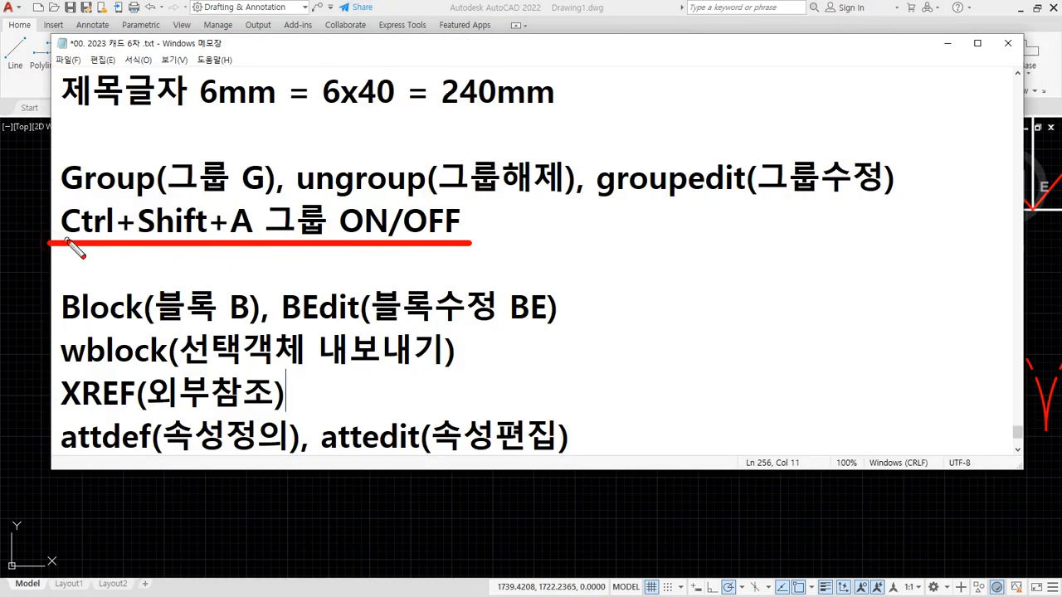
pyautogui.moveTo(601, 201); pyautogui.dragTo(917, 202)
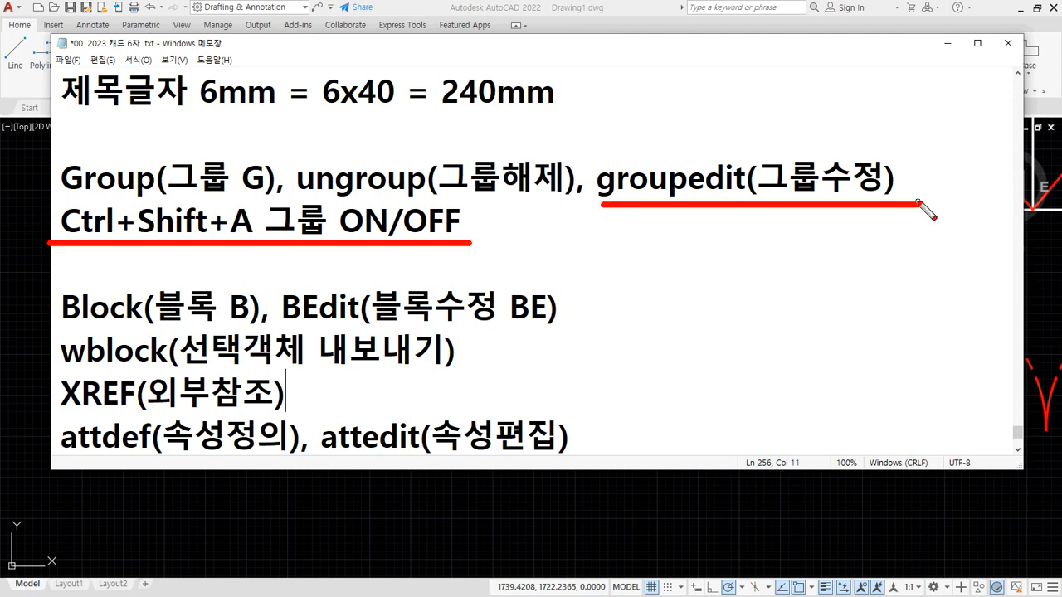
pyautogui.moveTo(41, 245); pyautogui.dragTo(477, 243)
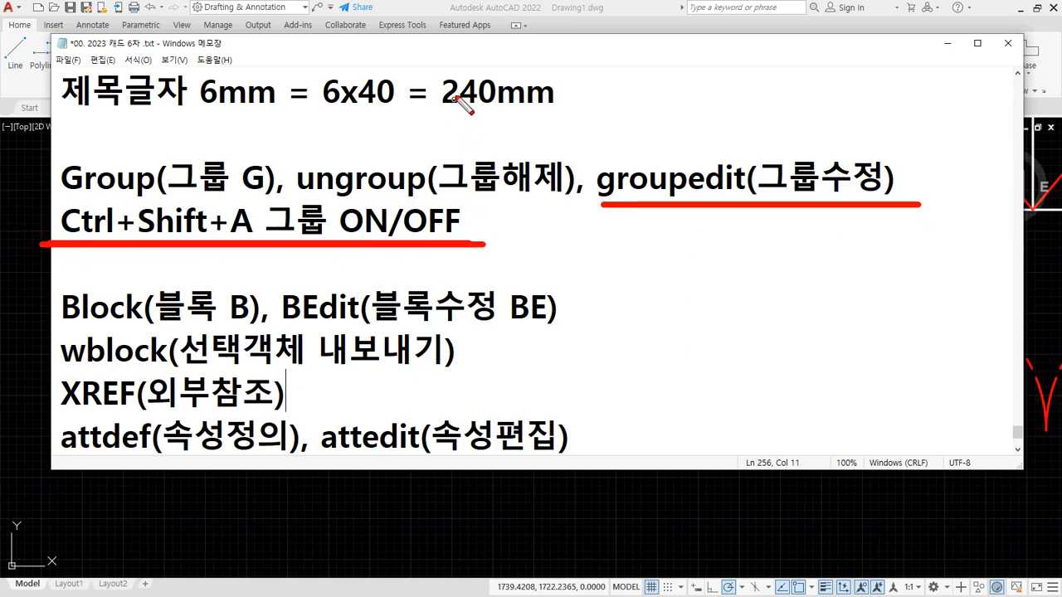
pyautogui.press('Escape')
pyautogui.click(471, 9)
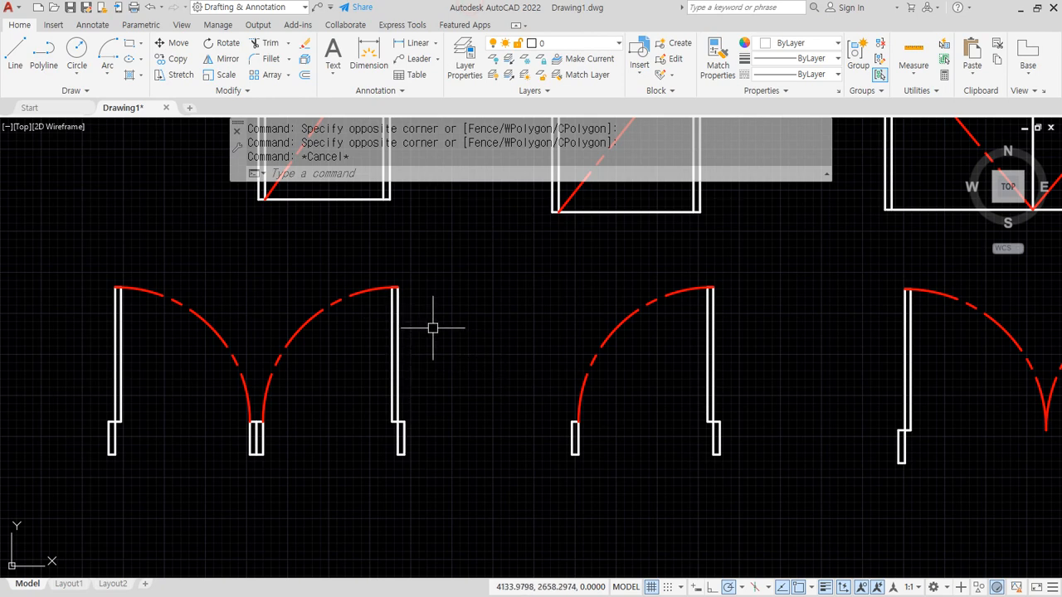
# - Turn group selection off, window-select only the adjoining middle frames to check it, and clear the selection
pyautogui.hotkey('ctrl', 'shift', 'a')
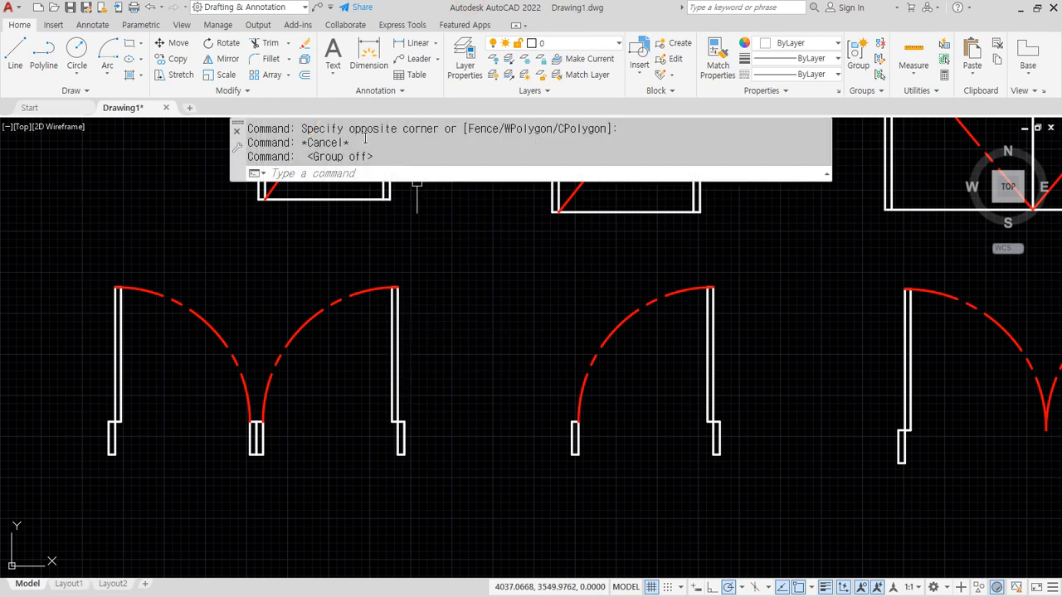
pyautogui.click(186, 404)
pyautogui.click(306, 506)
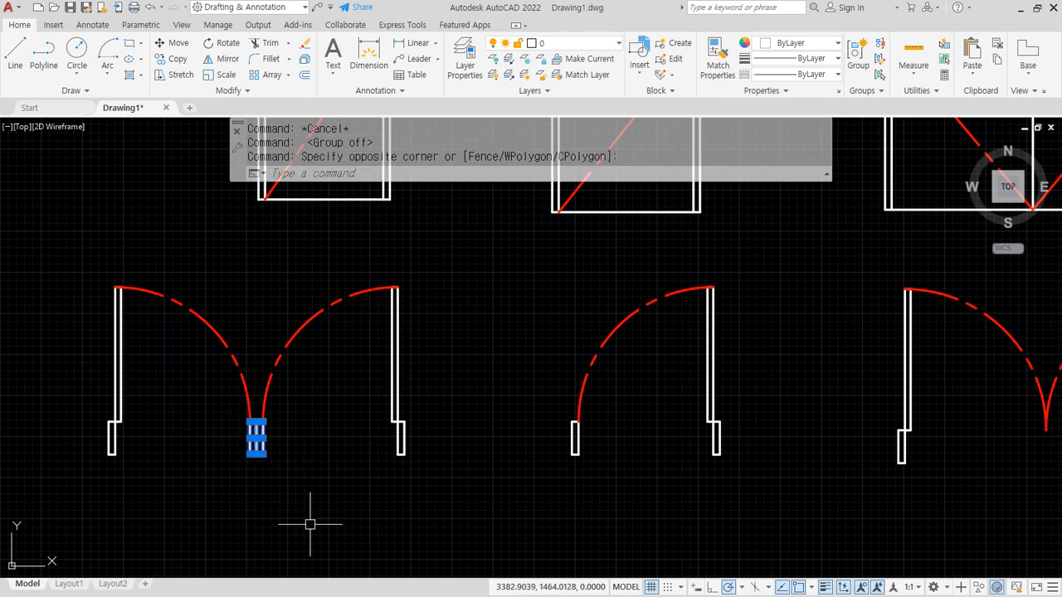
pyautogui.click(302, 387)
pyautogui.press('Escape')
# - Measure the width of the right one of the two adjoining middle frames
pyautogui.scroll(5, 262, 434)
pyautogui.write('d')
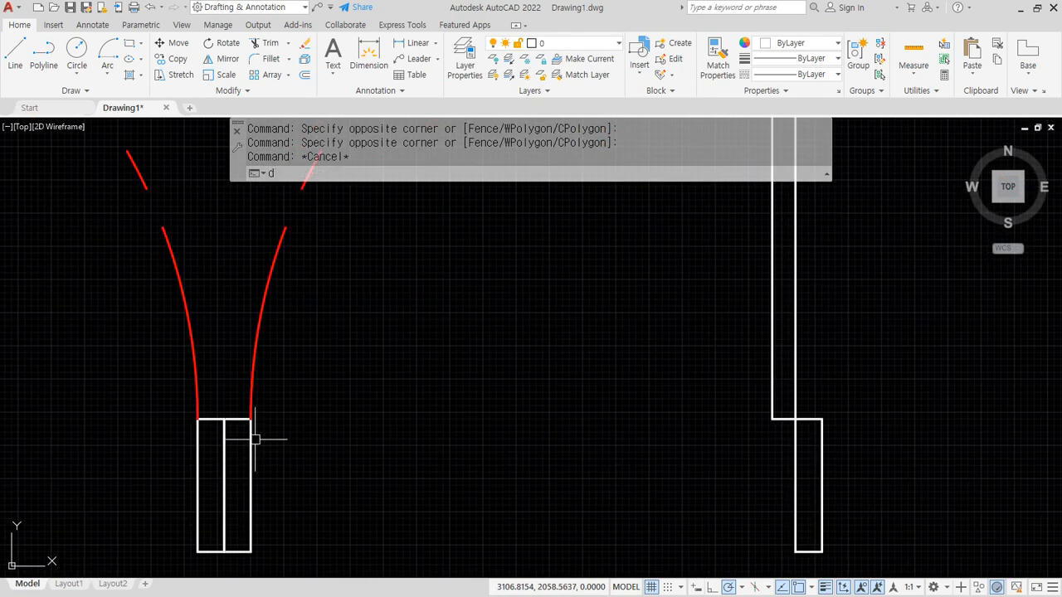
pyautogui.write('i')
pyautogui.press('Return')
pyautogui.click(251, 419)
pyautogui.click(225, 420)
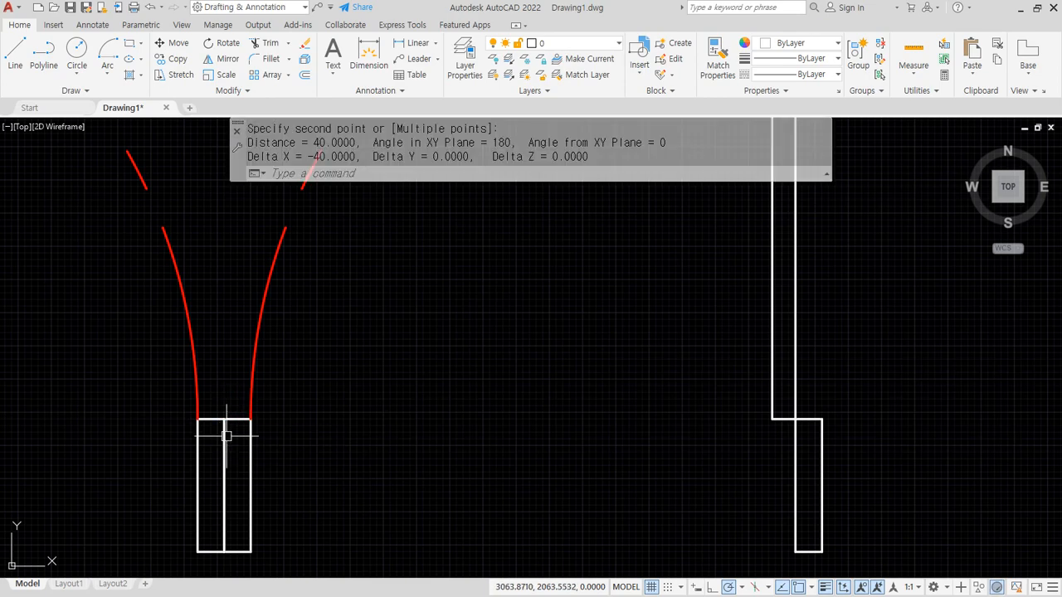
pyautogui.scroll(-3, 313, 429)
pyautogui.press('Escape')
# - Stretch the upper ends of both mirrored door leaves and their swing arcs upward by 40
pyautogui.write('s')
pyautogui.press('Return')
pyautogui.click(531, 196)
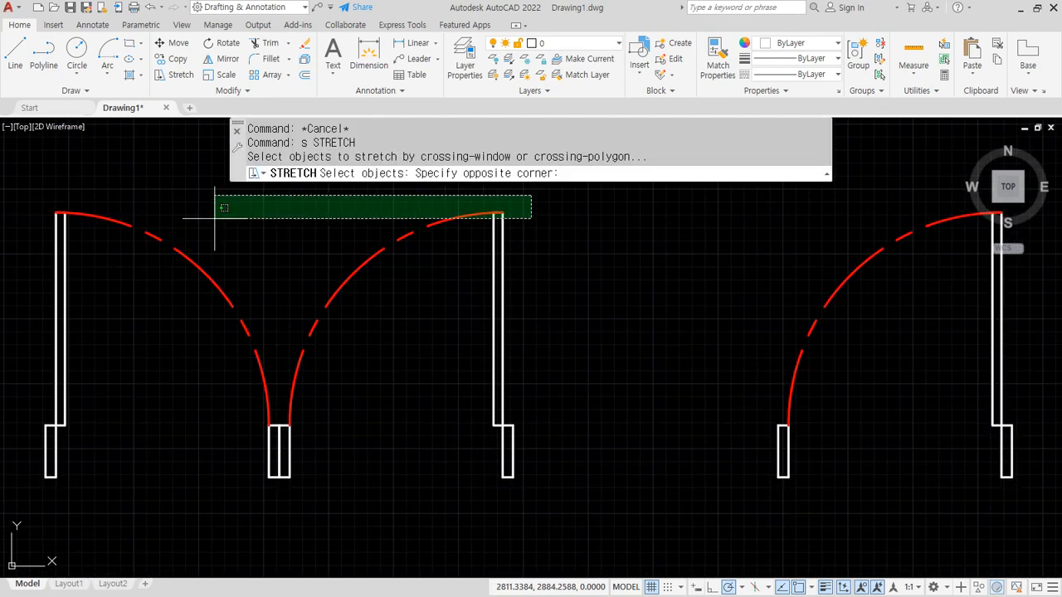
pyautogui.click(25, 230)
pyautogui.press('Return')
pyautogui.click(152, 351)
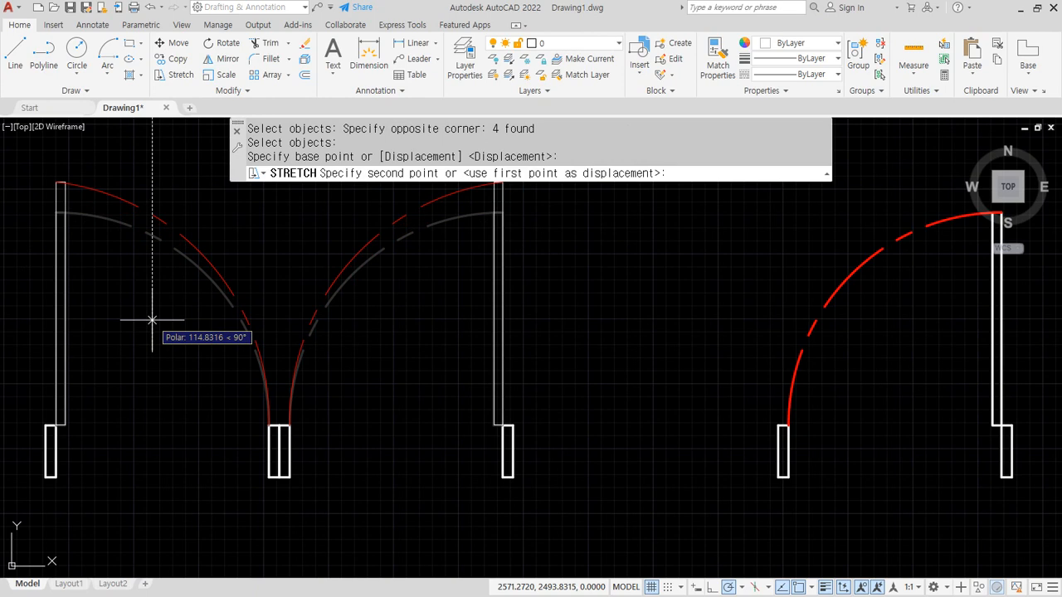
pyautogui.write('0')
pyautogui.press('Return')
# - Move the lower ends of both swing arcs to the shared top corner between the two middle frames
pyautogui.scroll(5, 285, 431)
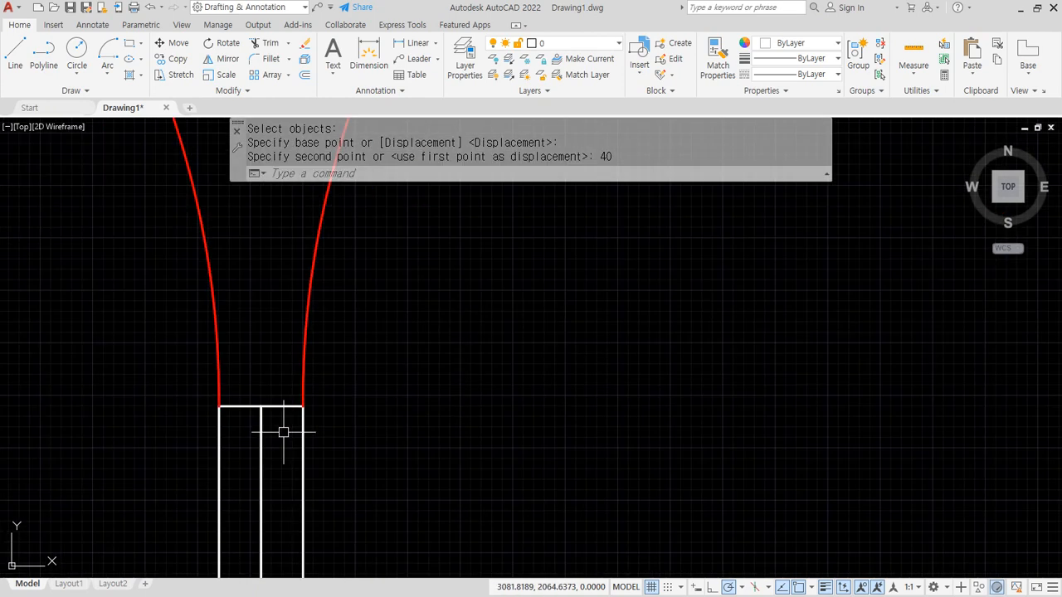
pyautogui.click(341, 368)
pyautogui.click(219, 295)
pyautogui.click(304, 406)
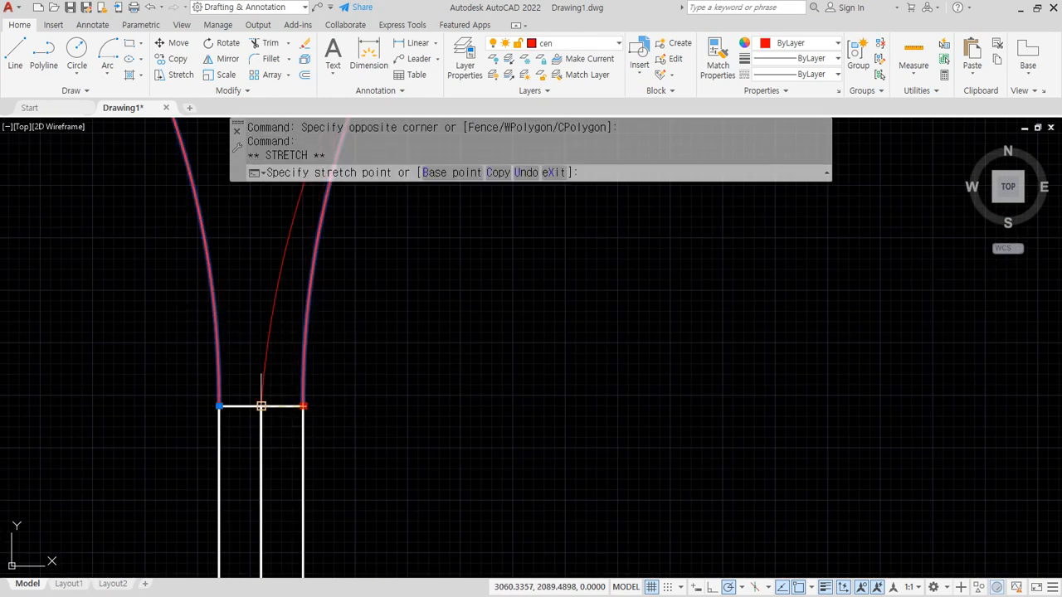
pyautogui.click(262, 406)
pyautogui.click(219, 406)
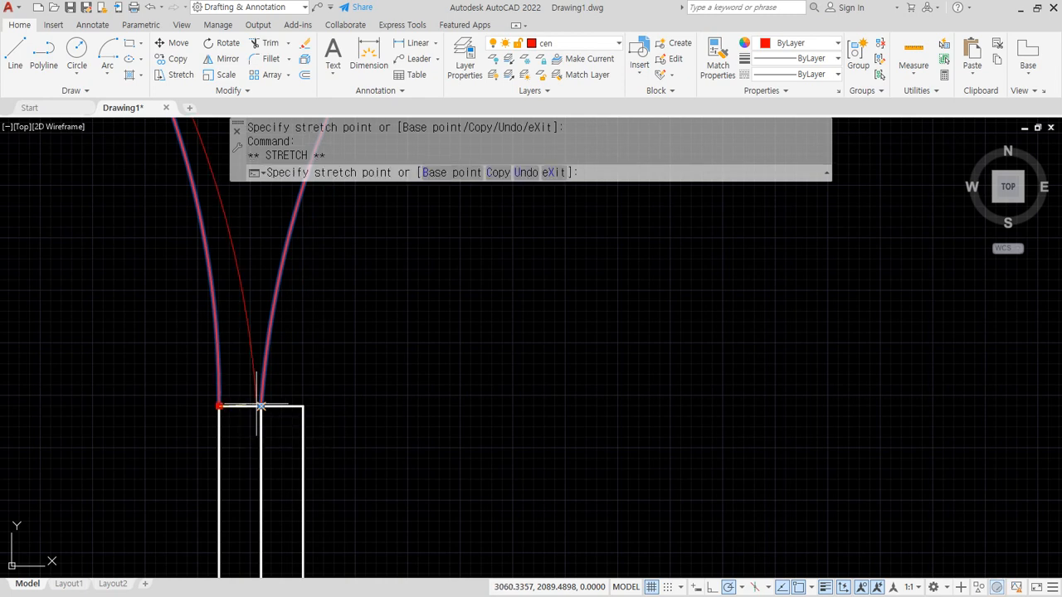
pyautogui.click(261, 406)
pyautogui.scroll(-5, 224, 417)
pyautogui.moveTo(180, 420); pyautogui.dragTo(204, 420, button='middle')
pyautogui.press('Escape')
# - Erase the two adjoining middle frames between the mirrored door leaves
pyautogui.click(199, 379)
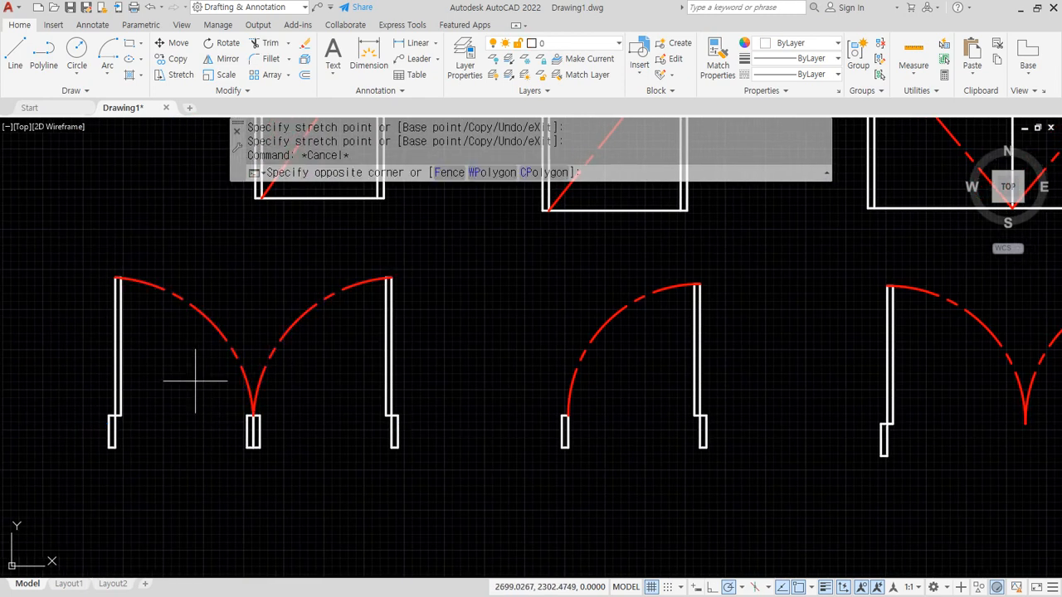
pyautogui.click(303, 486)
pyautogui.write('e')
pyautogui.press('Return')
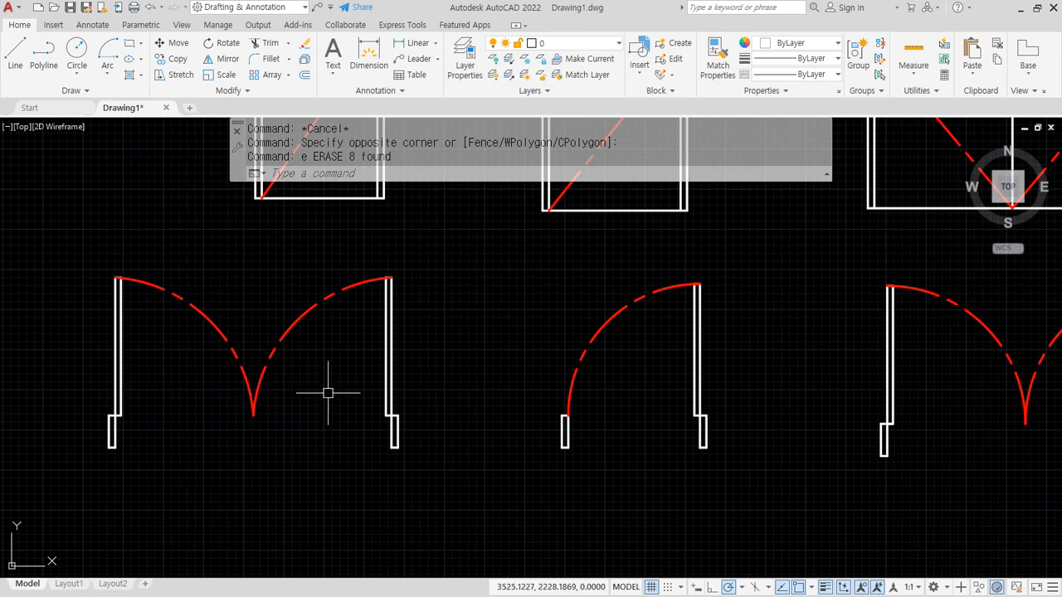
# - Turn group selection back on and check how the two mirrored door halves select as groups
pyautogui.hotkey('ctrl', 'shift', 'a')
pyautogui.click(386, 365)
pyautogui.click(218, 323)
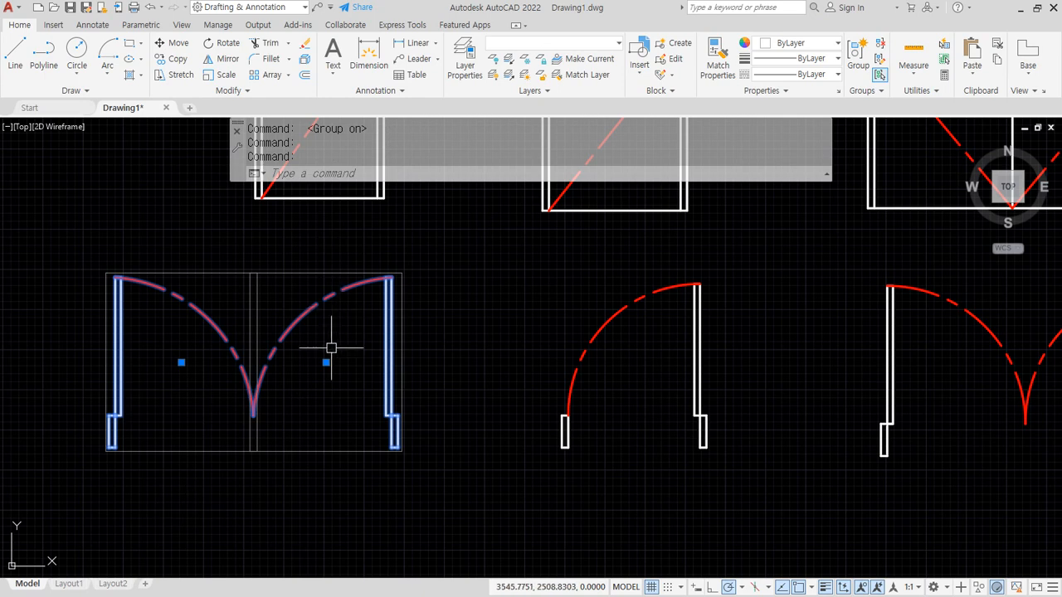
pyautogui.press('Escape')
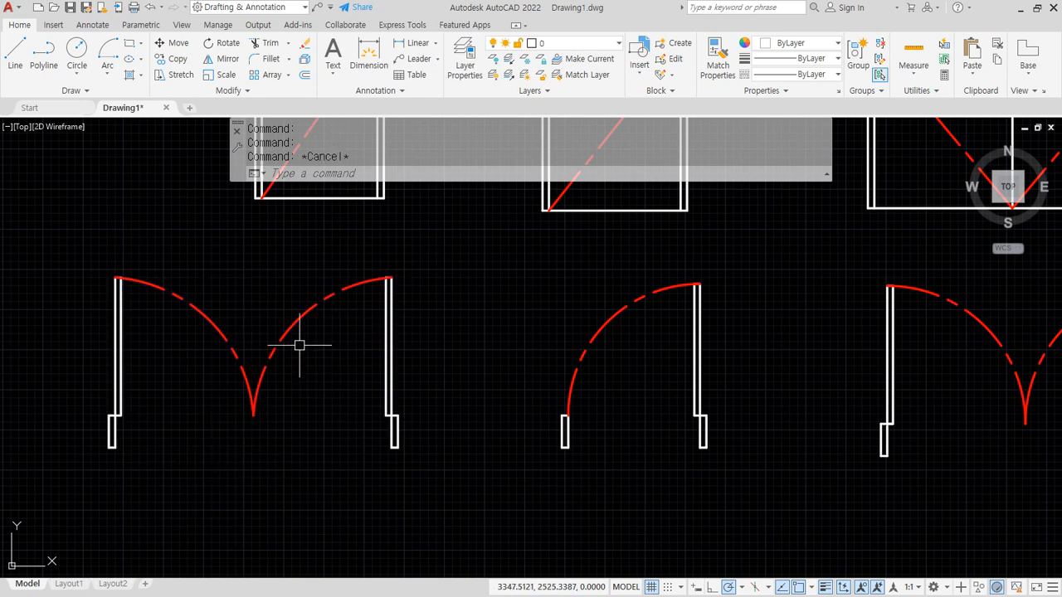
pyautogui.click(264, 354)
pyautogui.click(211, 347)
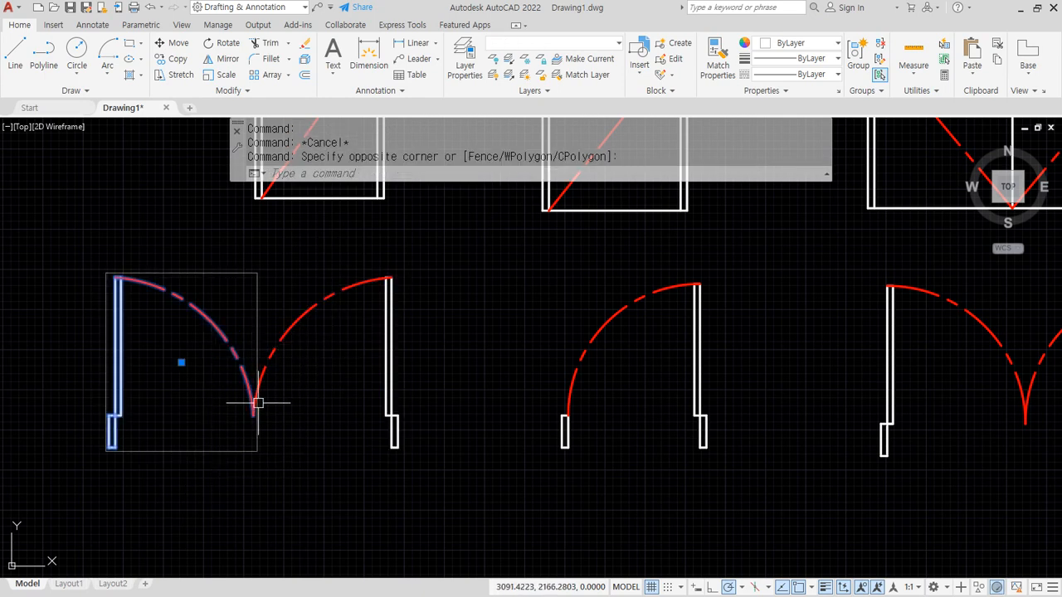
pyautogui.press('Escape')
# - Use GROUPEDIT to add the left door half to the right half's group
pyautogui.write('gr')
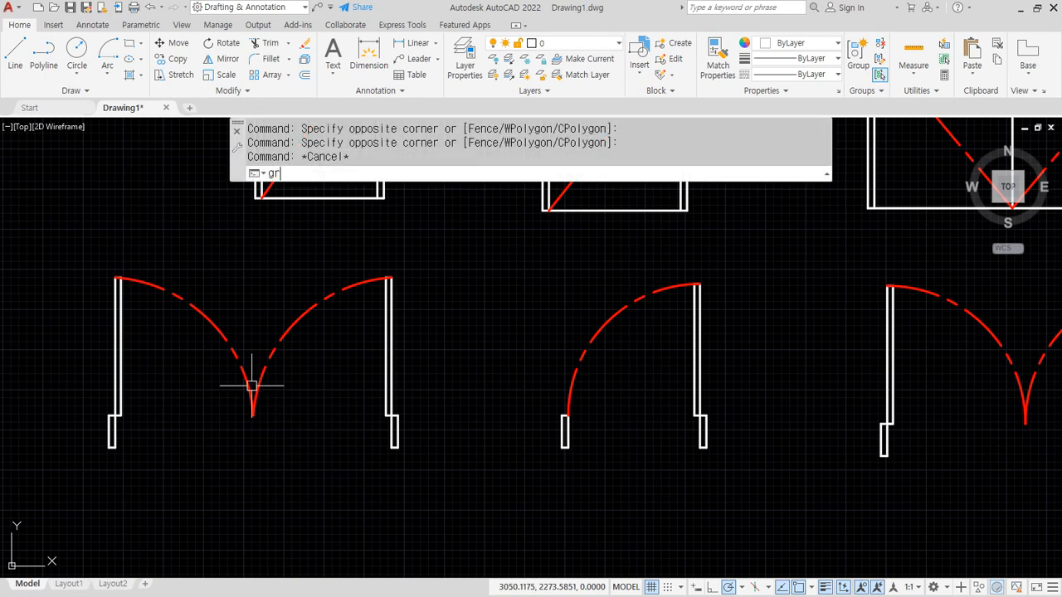
pyautogui.write('oupedit')
pyautogui.press('Return')
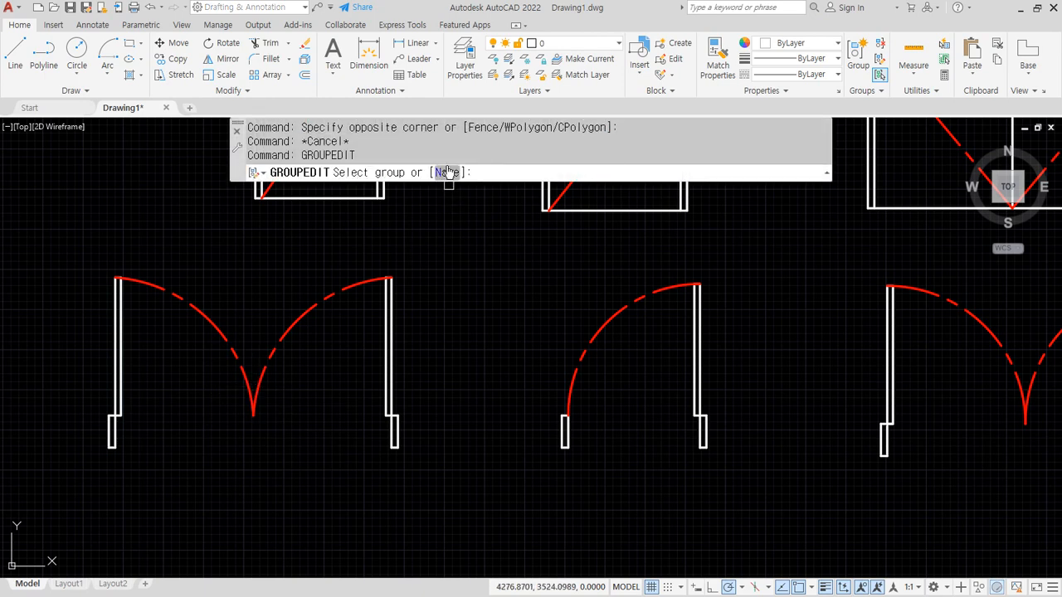
pyautogui.click(337, 283)
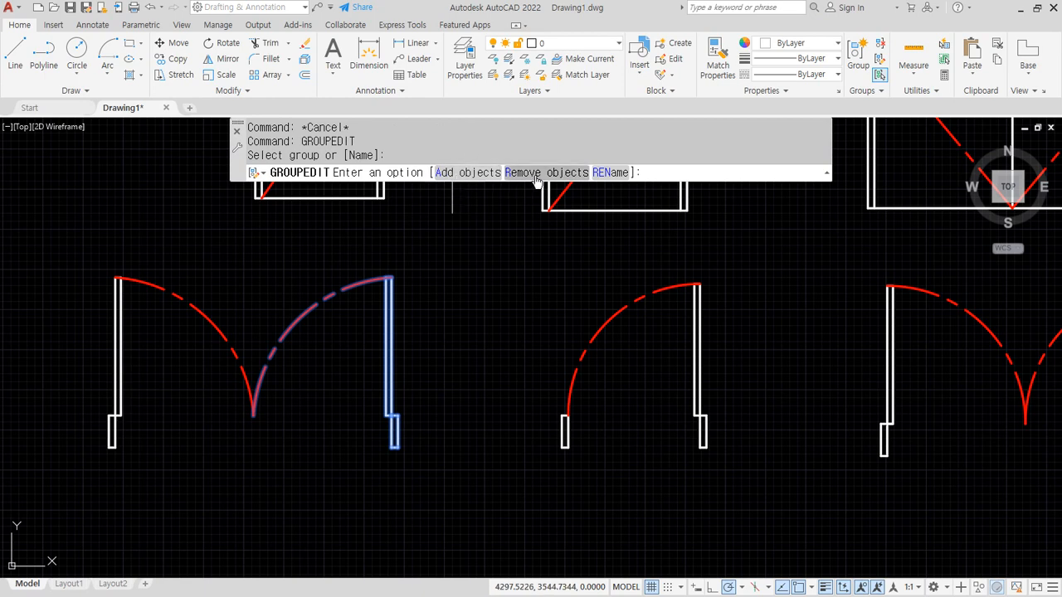
pyautogui.click(480, 174)
pyautogui.moveTo(186, 244); pyautogui.dragTo(70, 524)
pyautogui.press('Return')
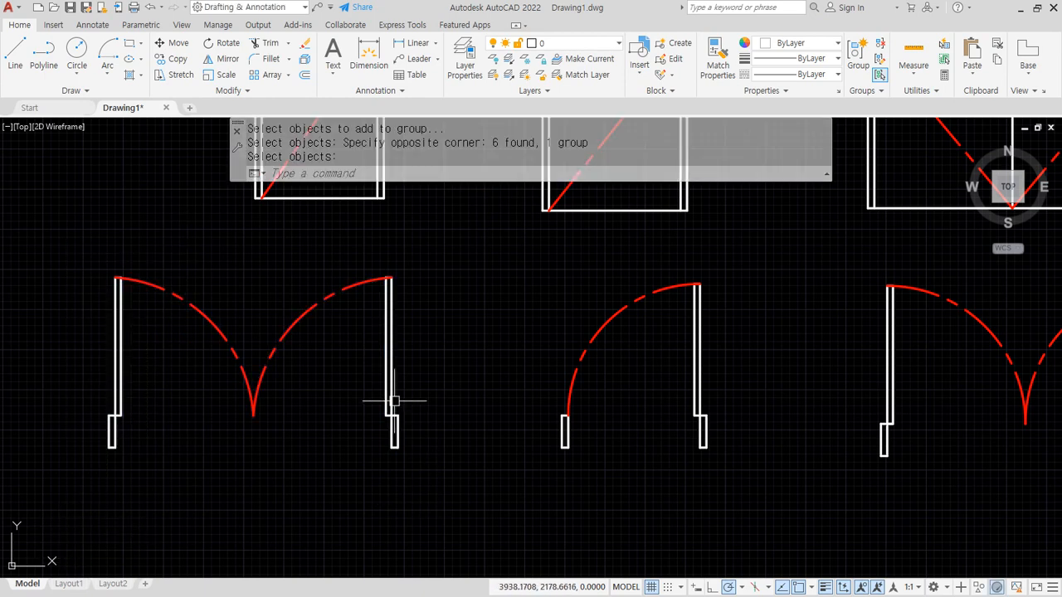
# - Check the combined group's selection, undo the group edit, and check the selection of the separate halves
pyautogui.click(391, 402)
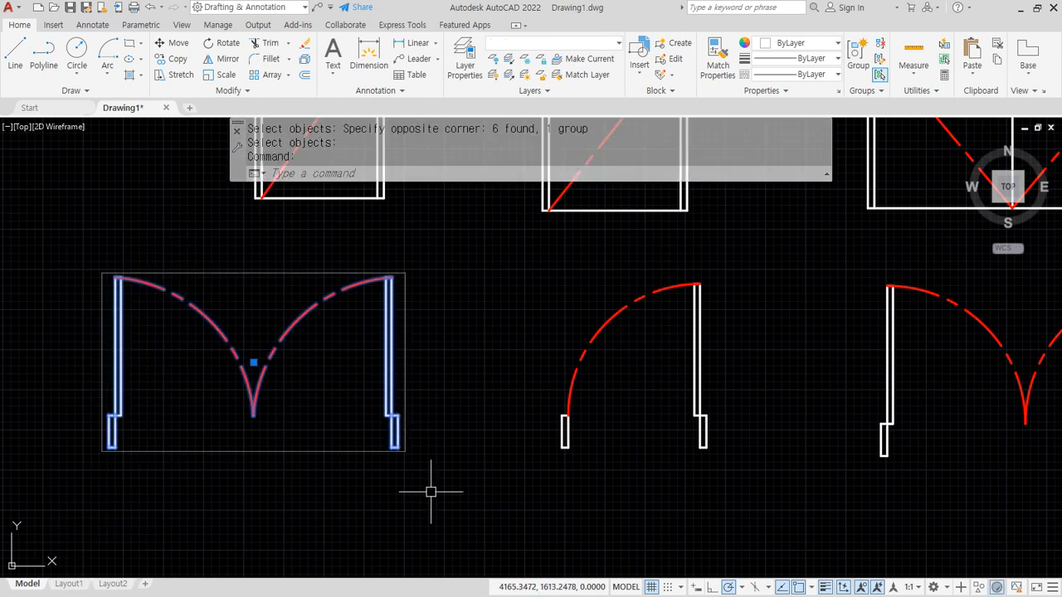
pyautogui.press('Escape')
pyautogui.click(395, 415)
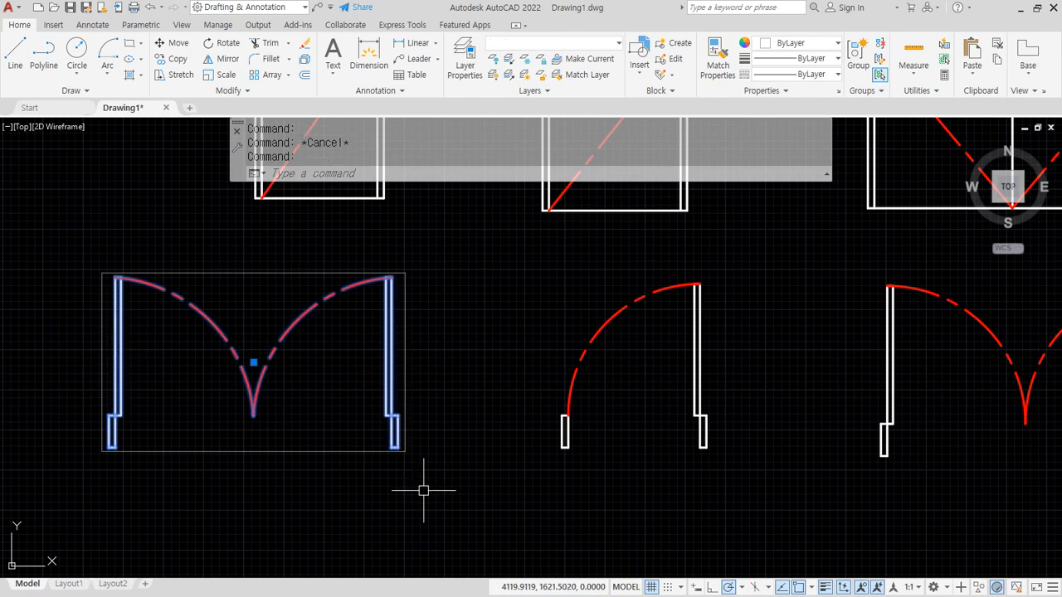
pyautogui.hotkey('ctrl', 'z')
pyautogui.click(285, 339)
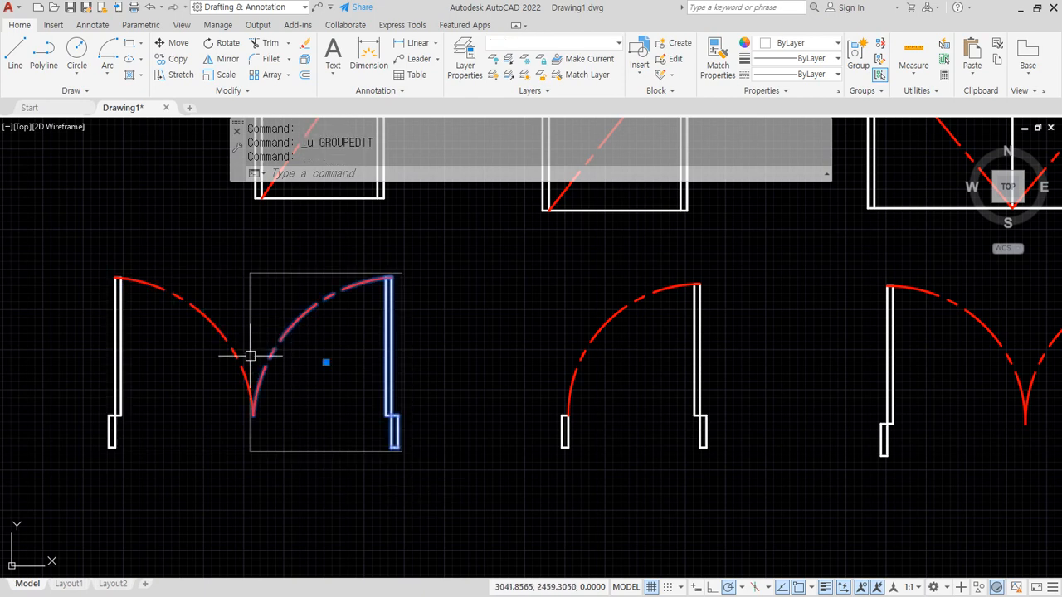
pyautogui.click(244, 423)
pyautogui.press('Escape')
# - Repeat GROUPEDIT on the right door half's group, adding the left door half's objects to it
pyautogui.write('gr')
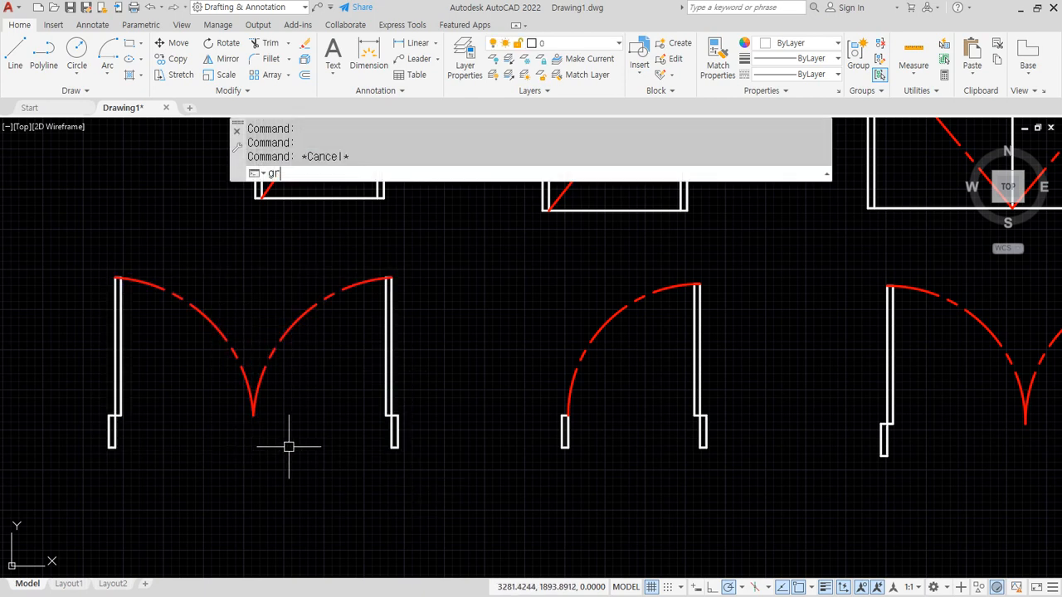
pyautogui.write('oupedit')
pyautogui.press('Return')
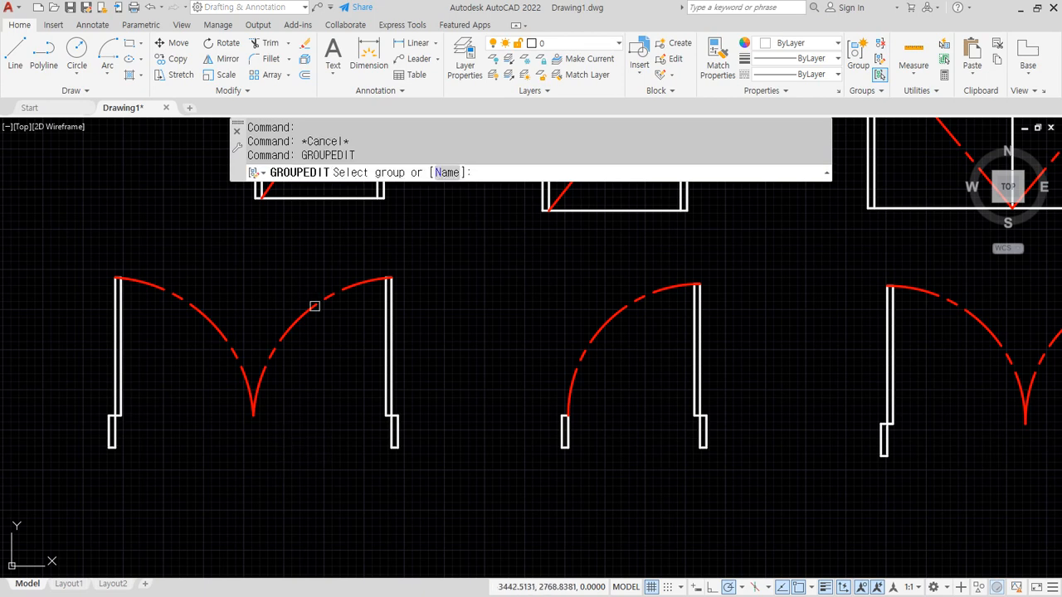
pyautogui.click(316, 302)
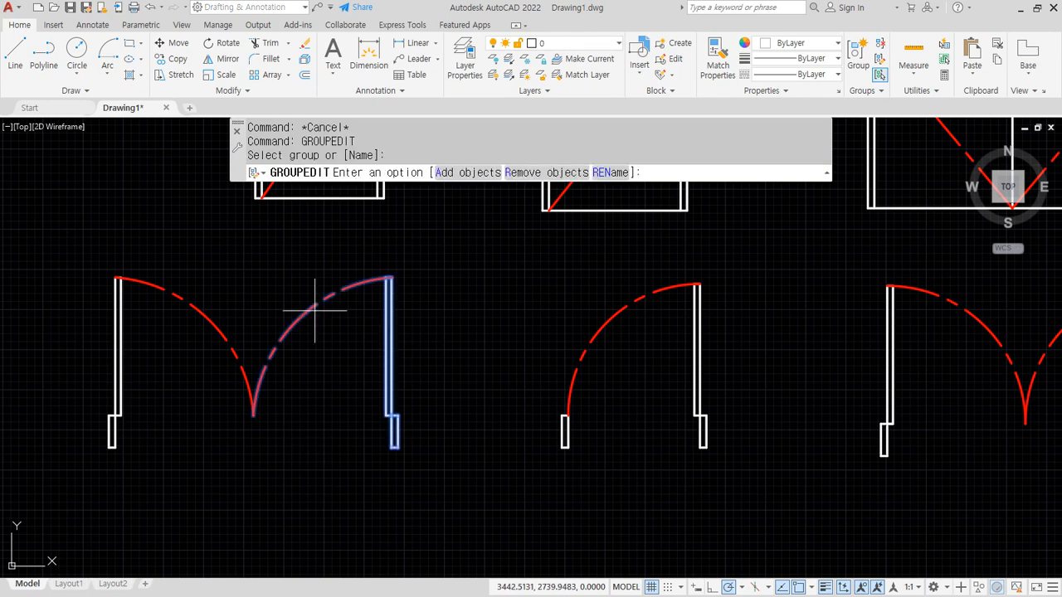
pyautogui.click(479, 174)
pyautogui.click(141, 282)
pyautogui.click(47, 493)
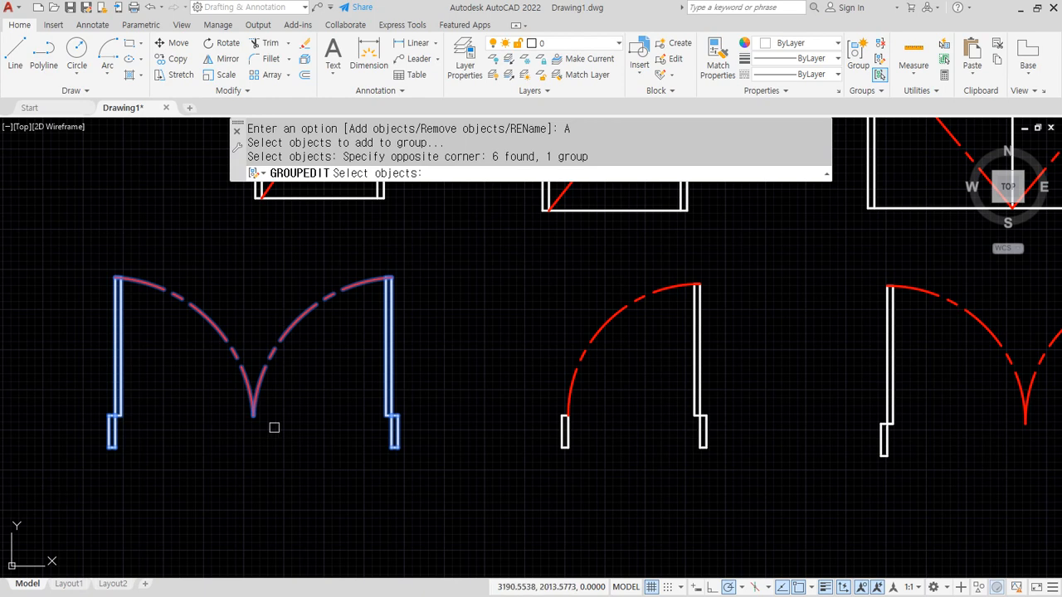
pyautogui.press('Return')
pyautogui.click(254, 396)
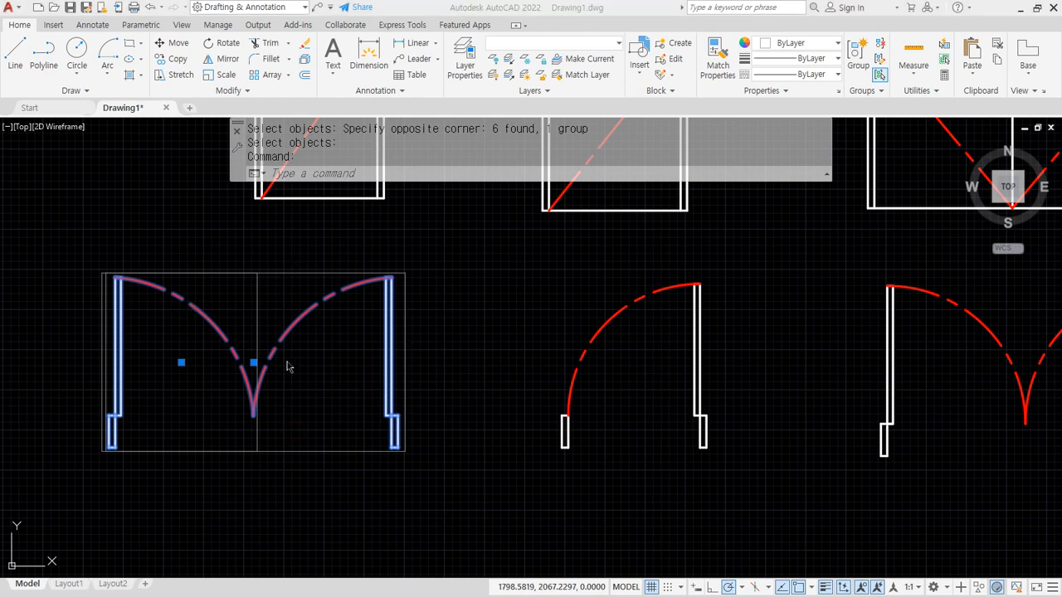
pyautogui.write('gr')
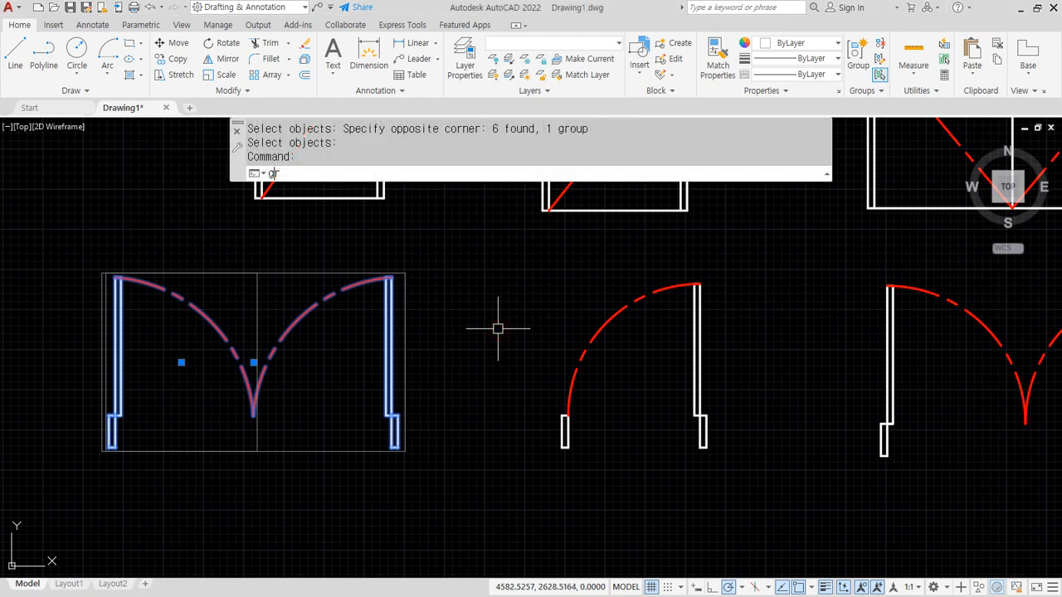
pyautogui.write('oupedit')
pyautogui.press('Return')
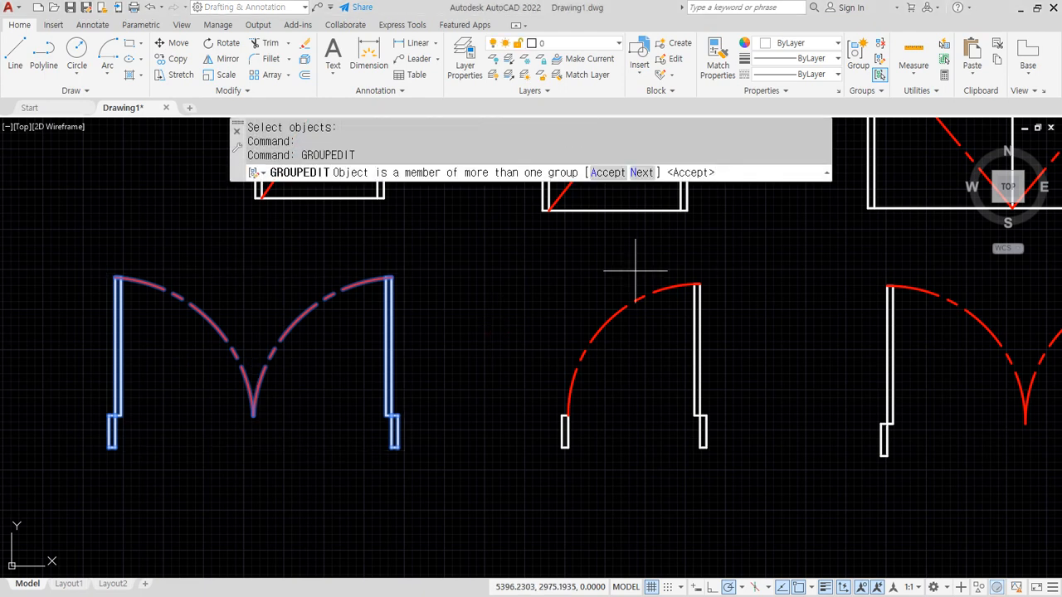
pyautogui.press('Escape')
pyautogui.press('Escape')
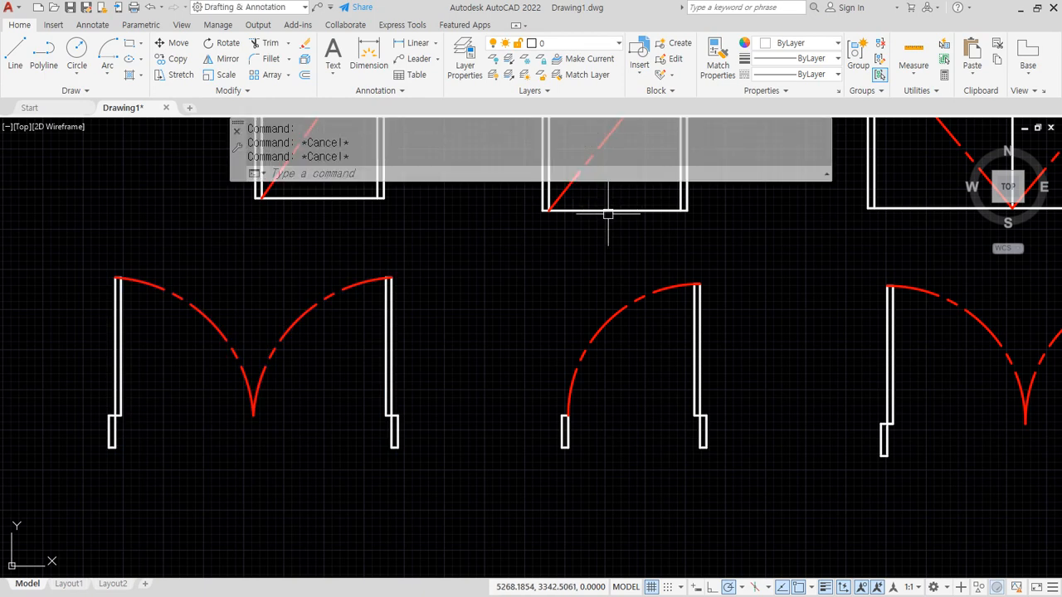
# - Use GROUPEDIT to remove the left door half's objects from the double door's combined group
pyautogui.write('grouped')
pyautogui.press('Return')
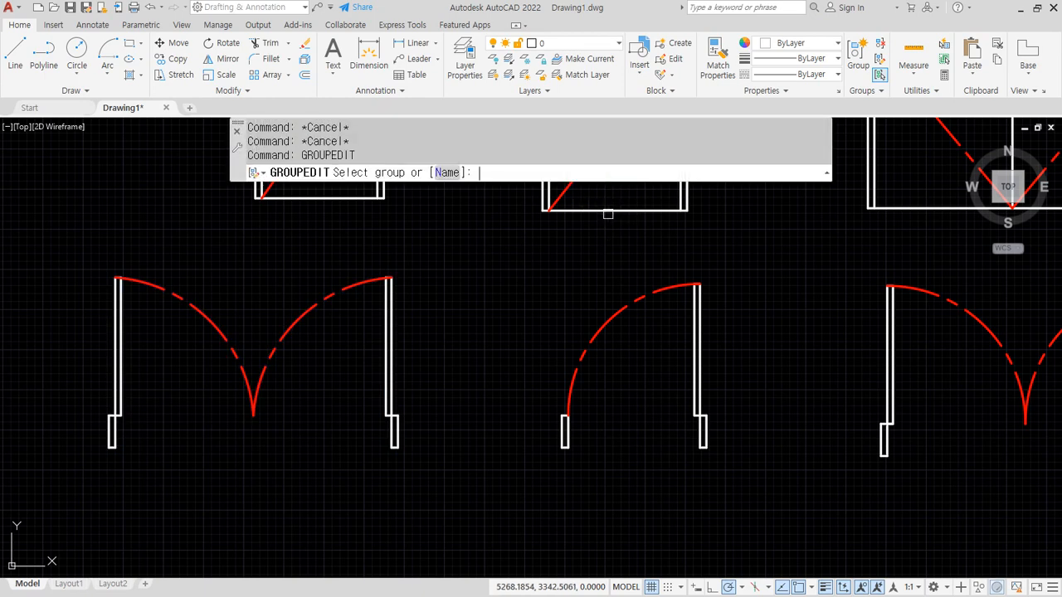
pyautogui.click(326, 305)
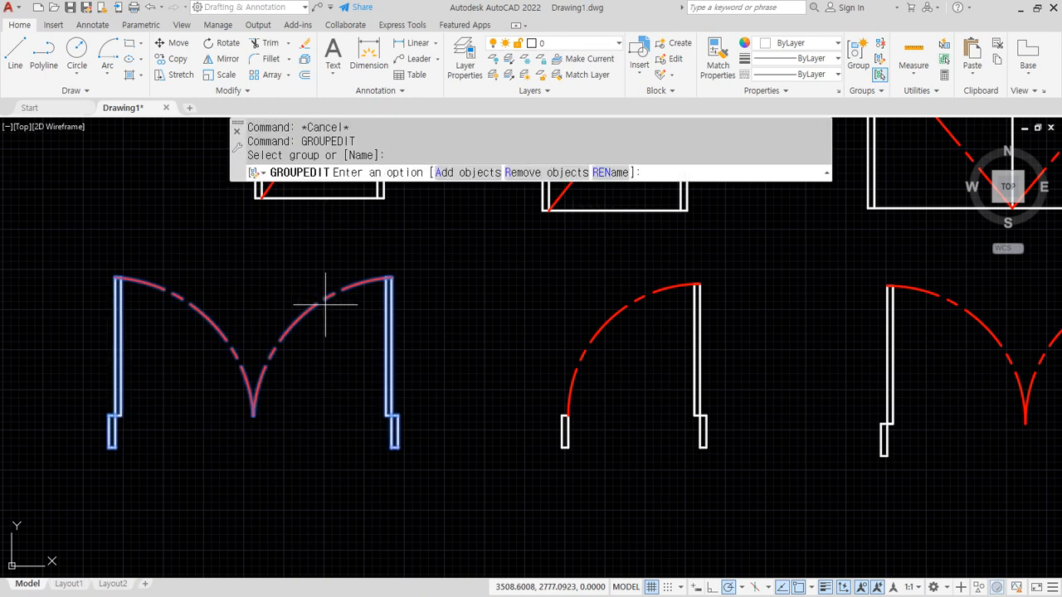
pyautogui.click(556, 175)
pyautogui.click(198, 244)
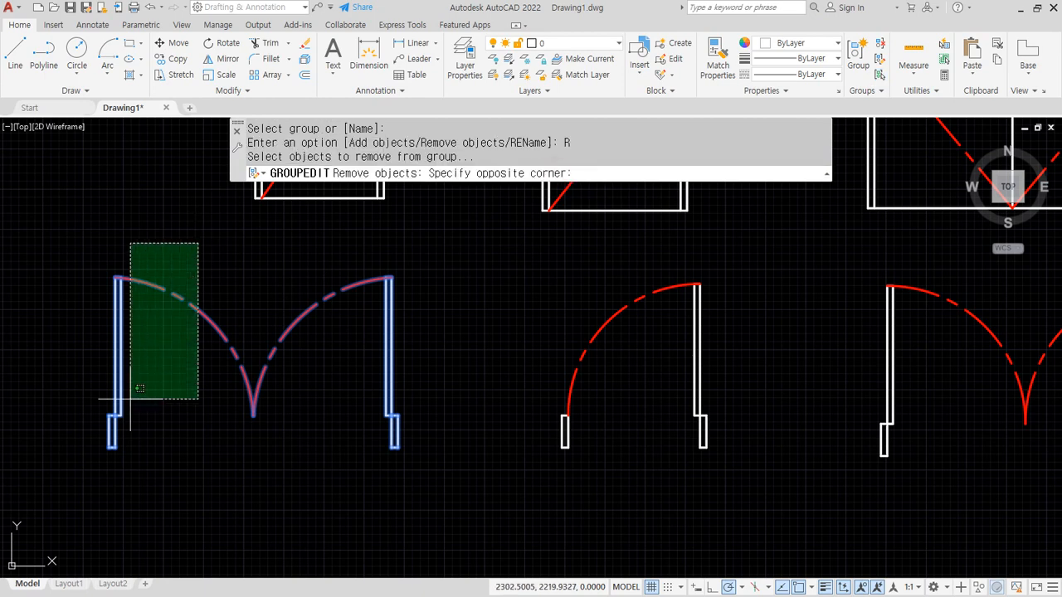
pyautogui.click(130, 398)
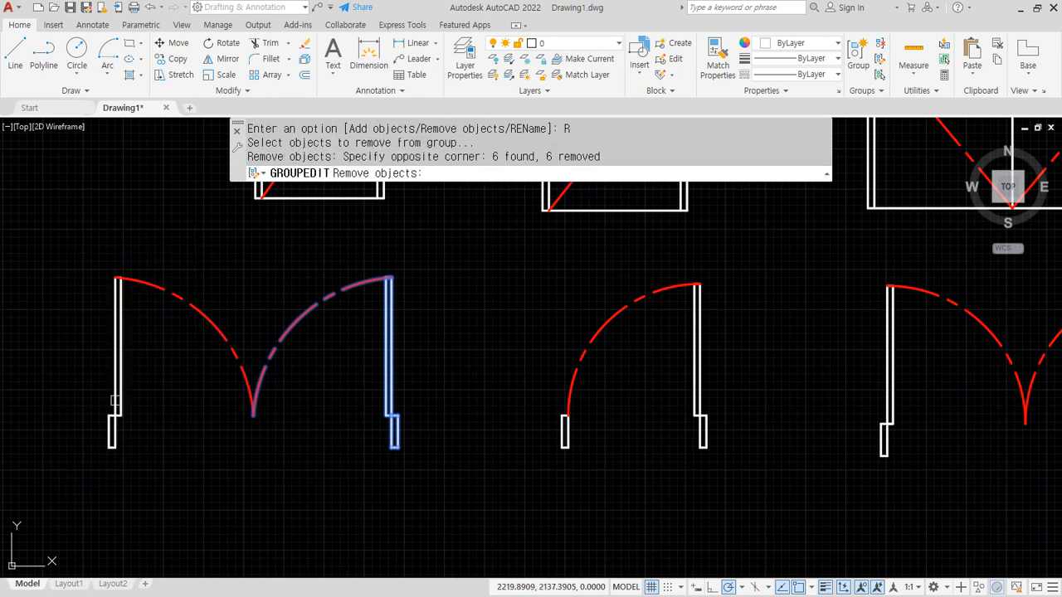
pyautogui.press('Return')
# - Check how the left and right door halves of the double door select as groups
pyautogui.click(204, 312)
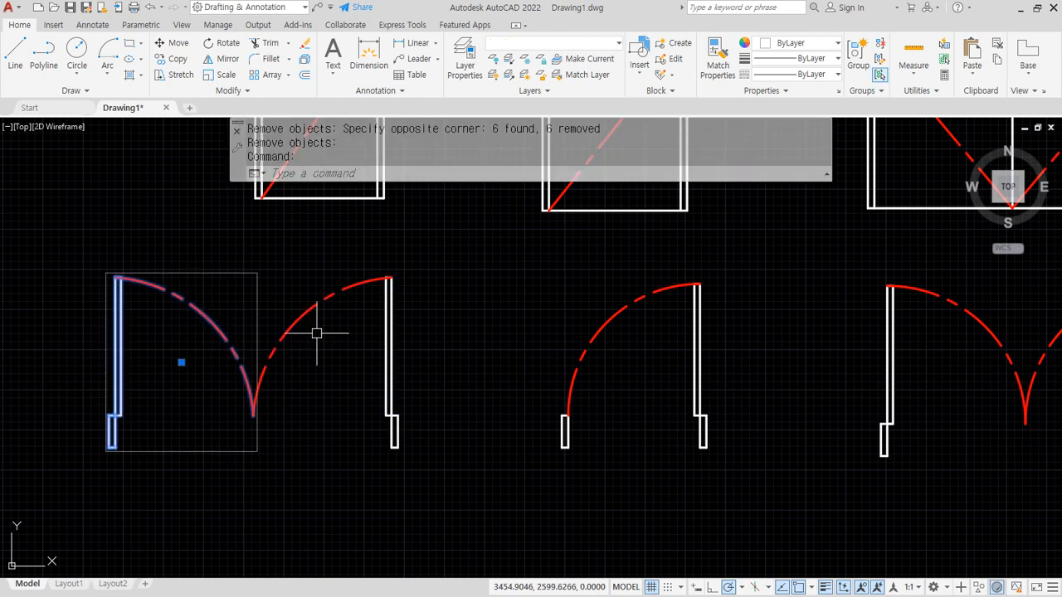
pyautogui.click(312, 307)
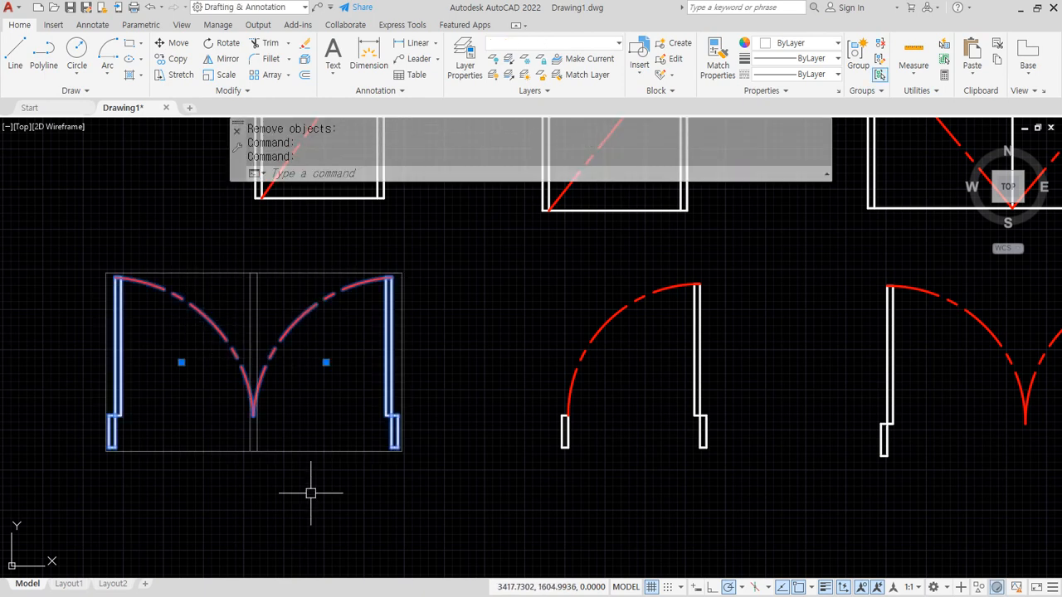
pyautogui.moveTo(173, 300)
pyautogui.mouseDown()
pyautogui.moveTo(166, 280)
pyautogui.moveTo(294, 253)
pyautogui.moveTo(272, 286)
pyautogui.mouseUp()
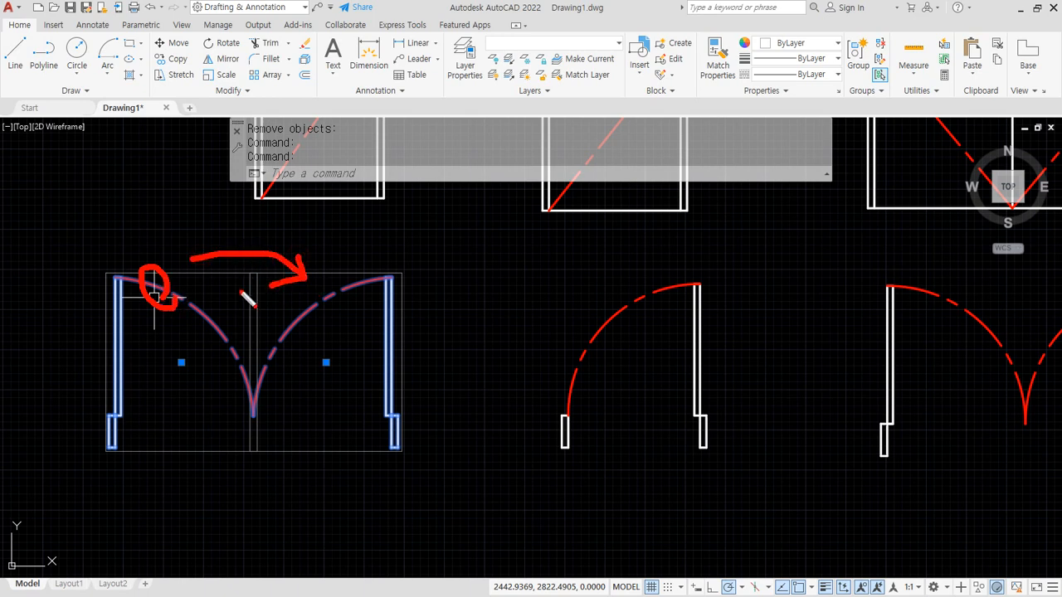
pyautogui.press('Escape')
pyautogui.press('Escape')
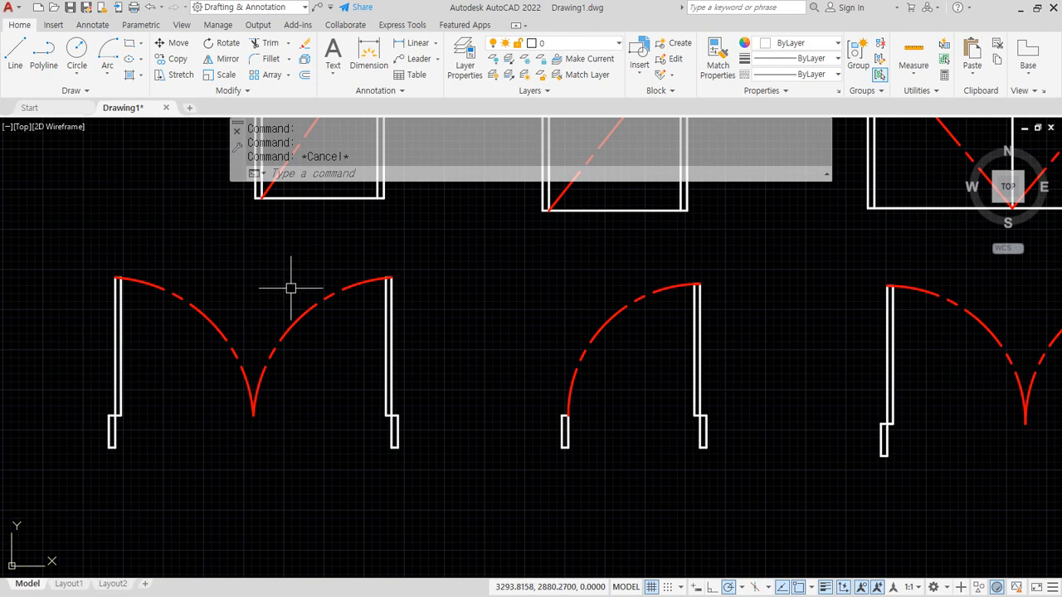
# - Ungroup the left half of the double door and check that its arc and frame select individually
pyautogui.write('ungr')
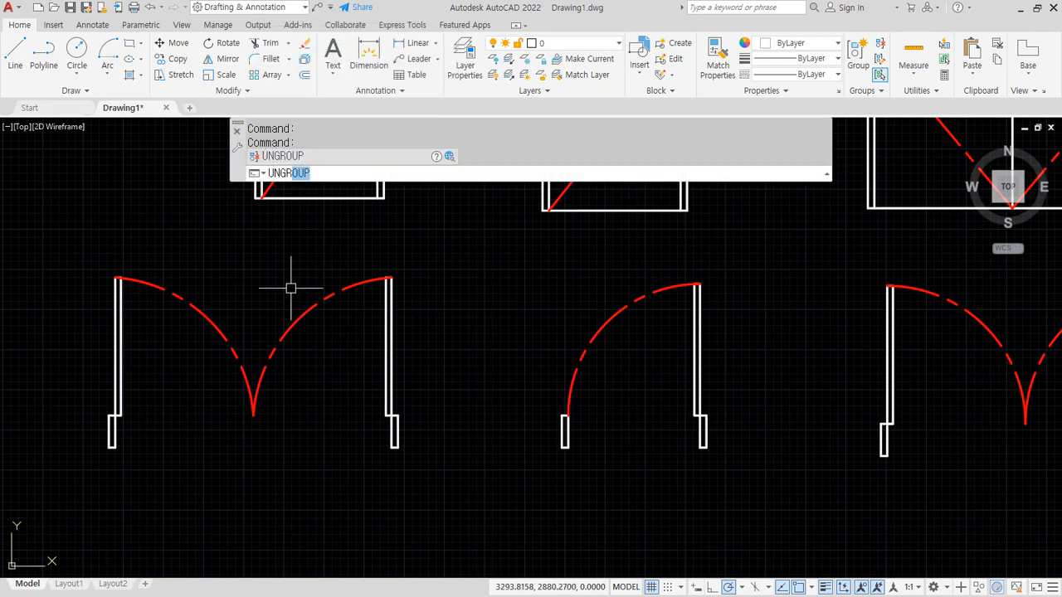
pyautogui.press('Return')
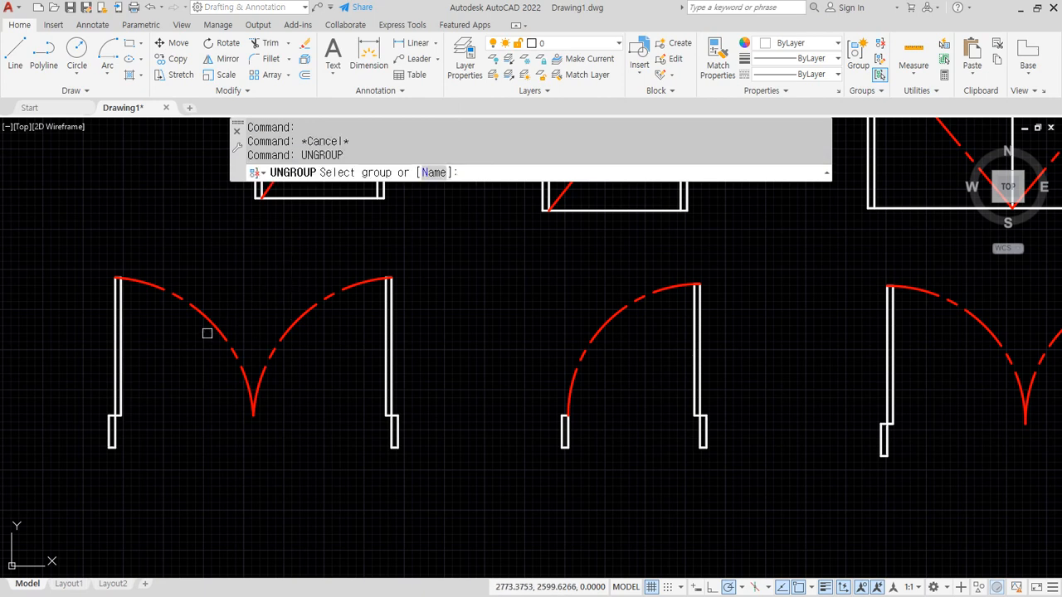
pyautogui.click(213, 319)
pyautogui.click(188, 303)
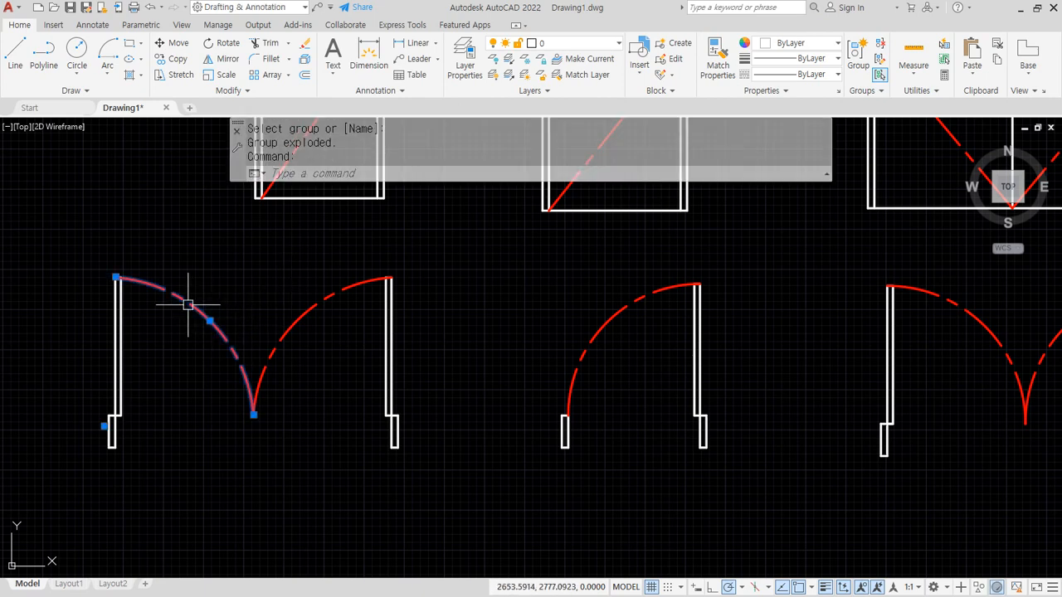
pyautogui.press('Escape')
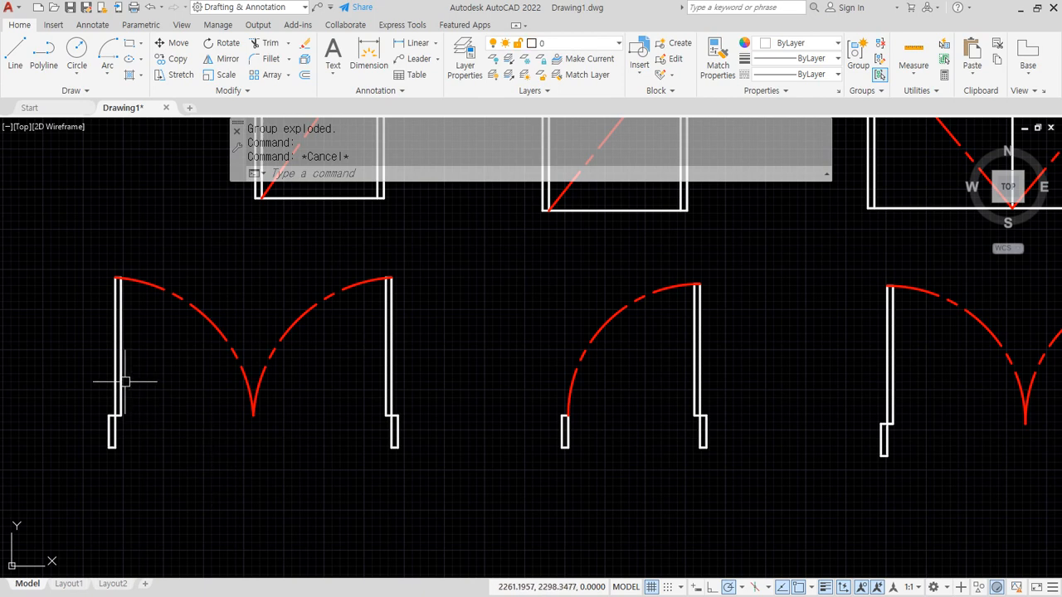
pyautogui.click(120, 415)
pyautogui.press('Escape')
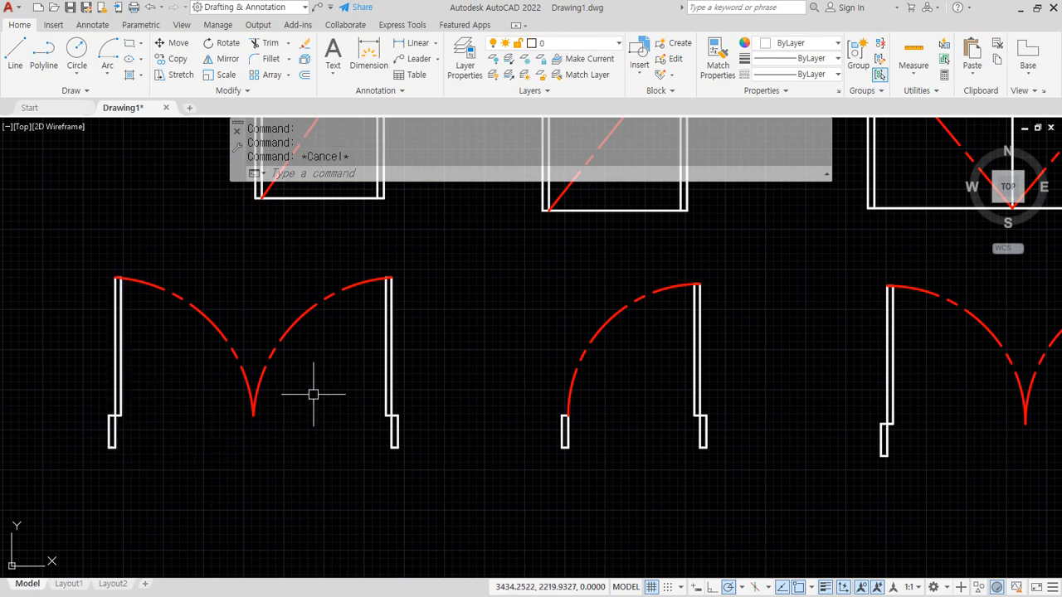
# - Ungroup the right half of the double door and check the selection of its leaf and arc
pyautogui.write('un')
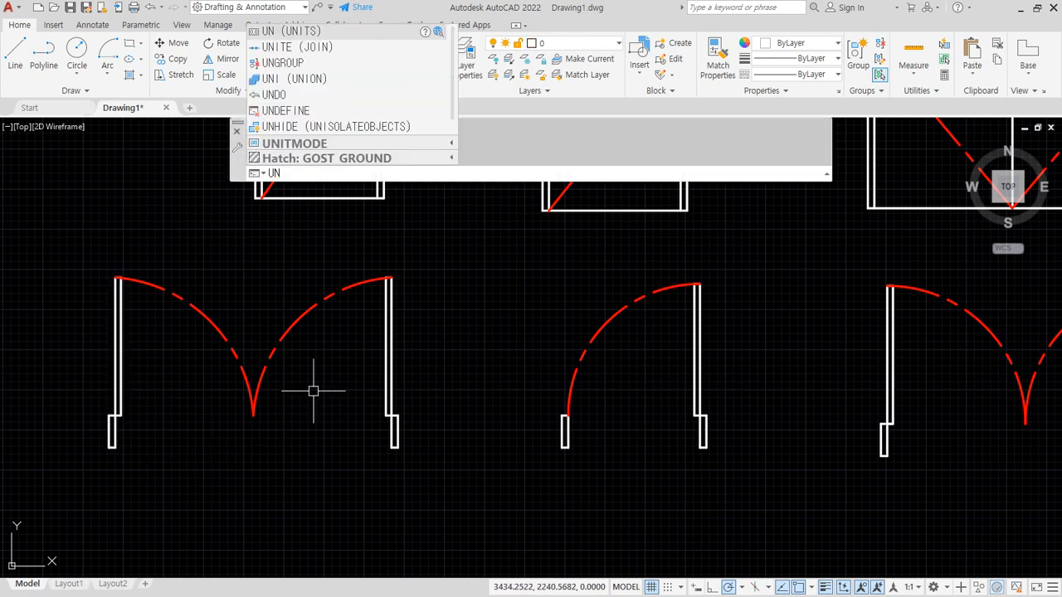
pyautogui.write('group')
pyautogui.press('Return')
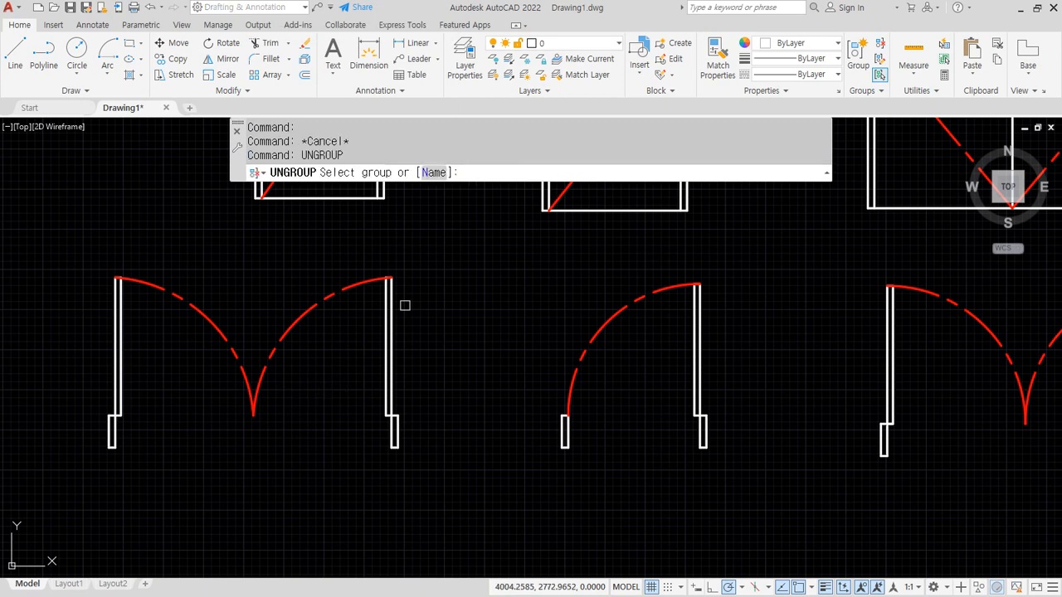
pyautogui.click(389, 285)
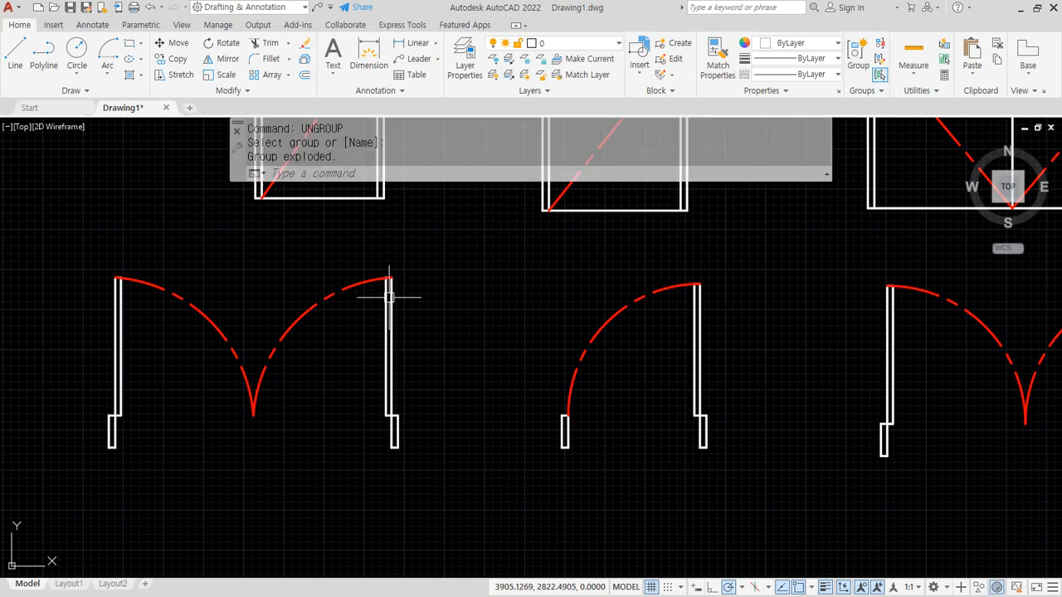
pyautogui.click(390, 292)
pyautogui.click(330, 303)
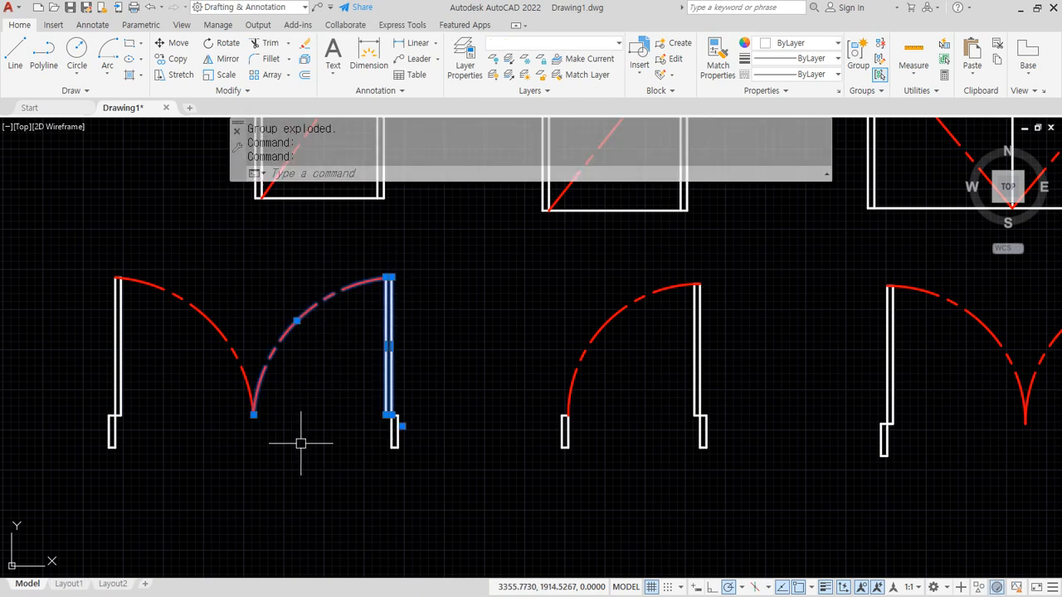
pyautogui.press('Escape')
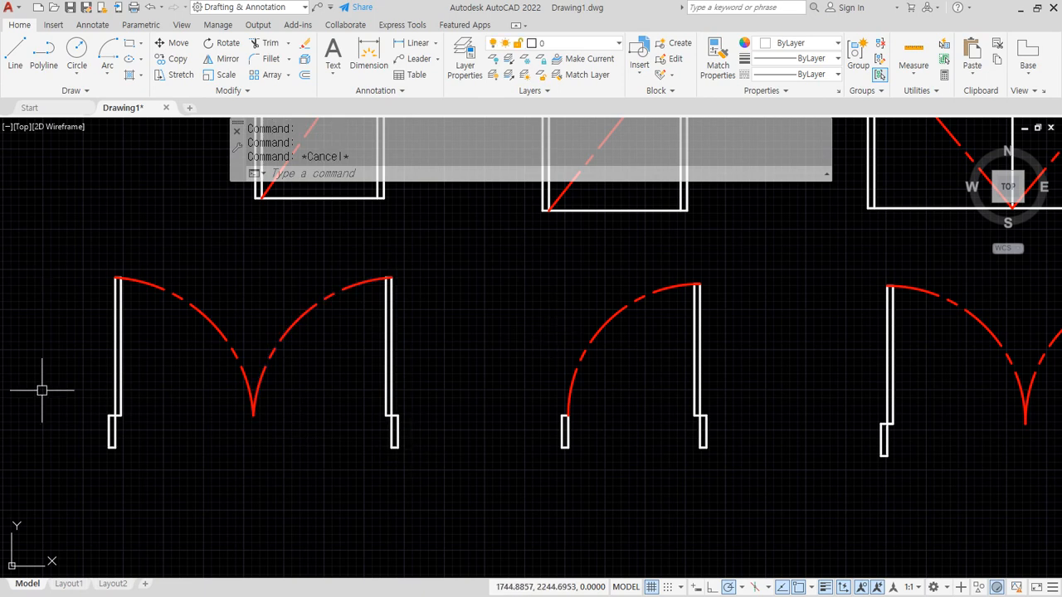
# - Switch to the Notepad notes, review the Block and BEdit command line, and return to AutoCAD
pyautogui.hotkey('alt', 'Tab')
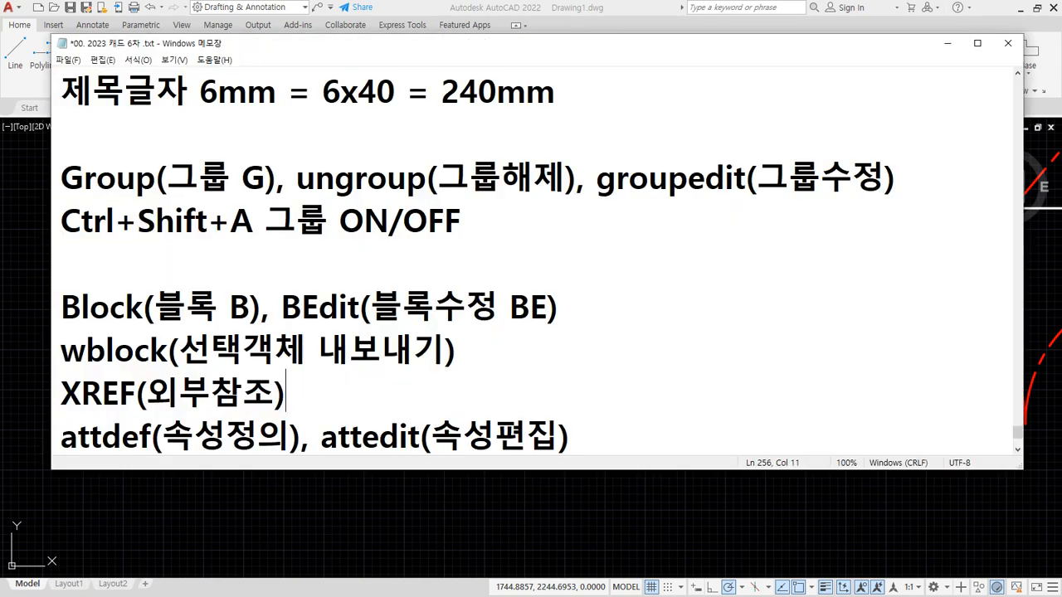
pyautogui.moveTo(53, 320); pyautogui.dragTo(616, 325)
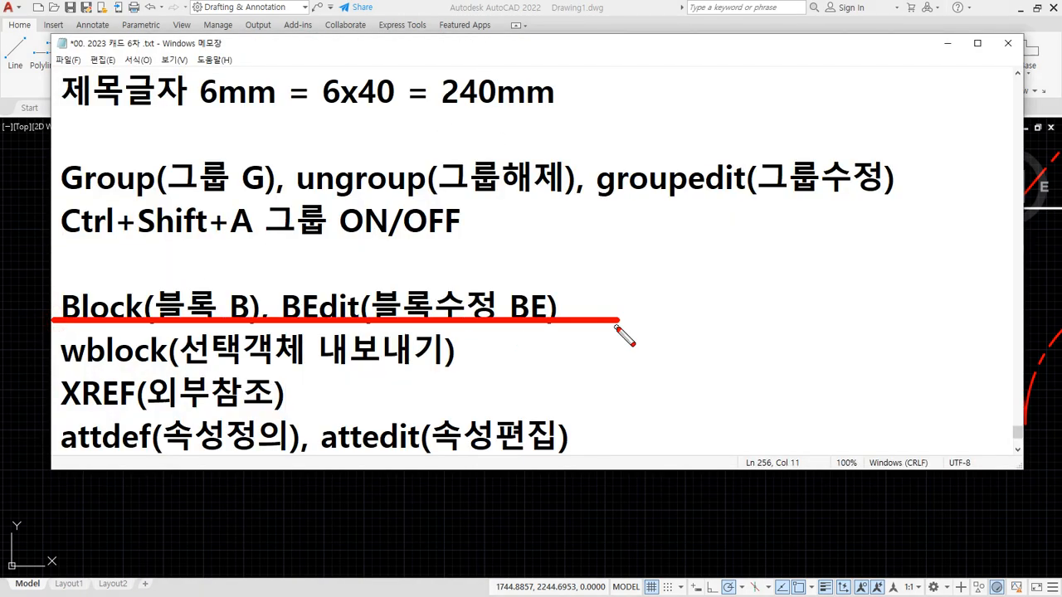
pyautogui.moveTo(177, 235)
pyautogui.mouseDown()
pyautogui.moveTo(145, 287)
pyautogui.moveTo(165, 271)
pyautogui.mouseUp()
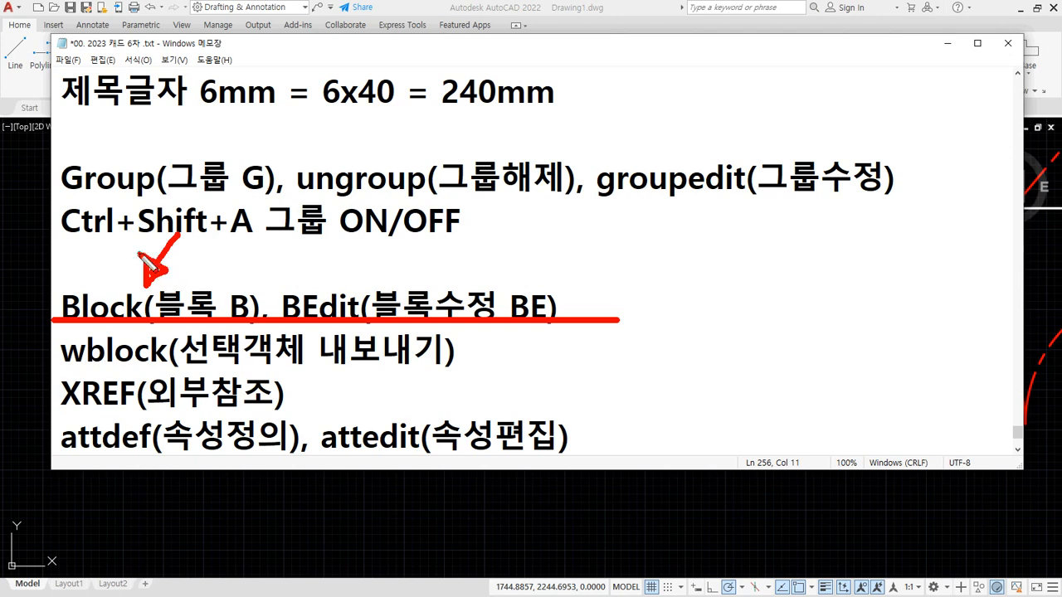
pyautogui.moveTo(320, 248)
pyautogui.mouseDown()
pyautogui.moveTo(366, 292)
pyautogui.moveTo(340, 282)
pyautogui.mouseUp()
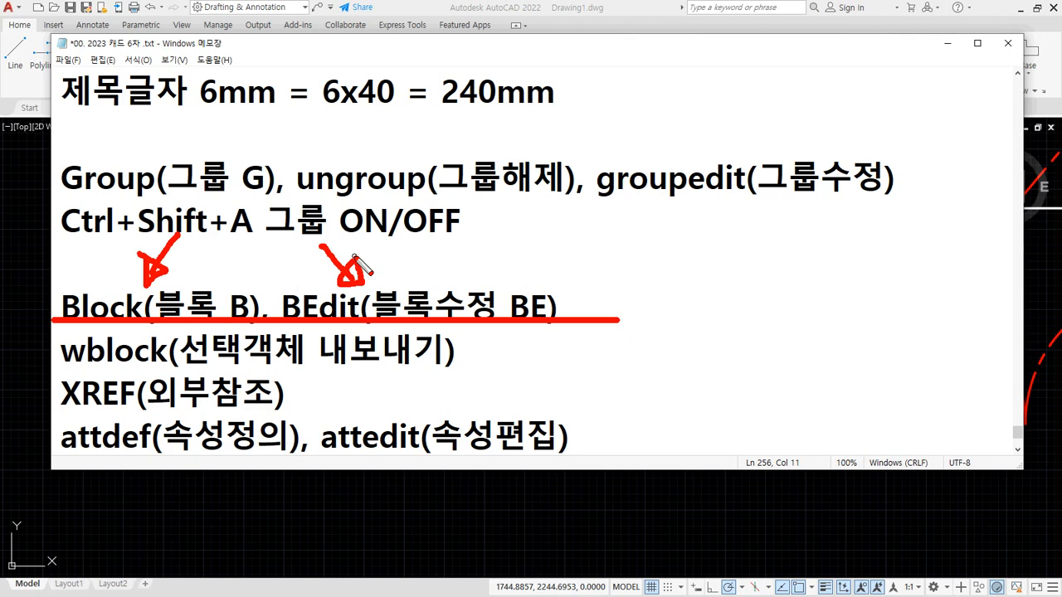
pyautogui.press('Escape')
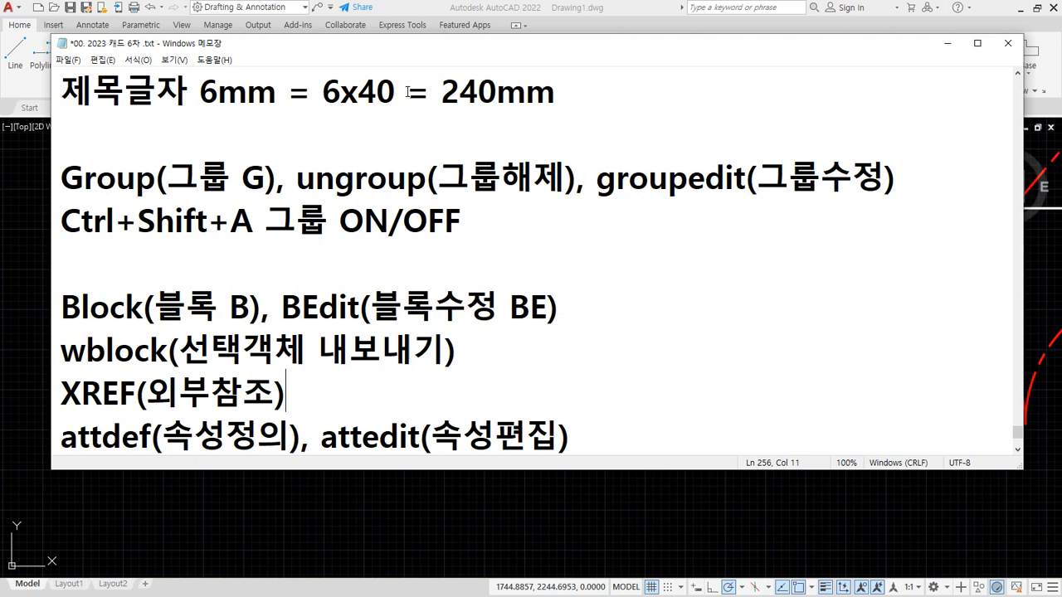
pyautogui.click(417, 9)
# - Ungroup the single door plan beside the double door
pyautogui.moveTo(248, 370); pyautogui.dragTo(321, 360, button='middle')
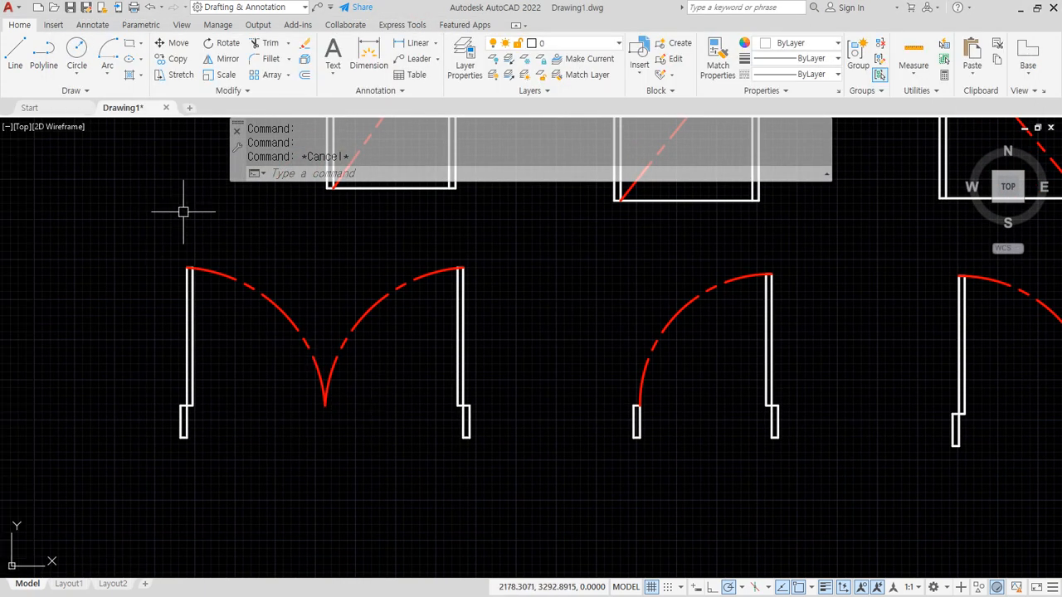
pyautogui.click(646, 351)
pyautogui.write('ung')
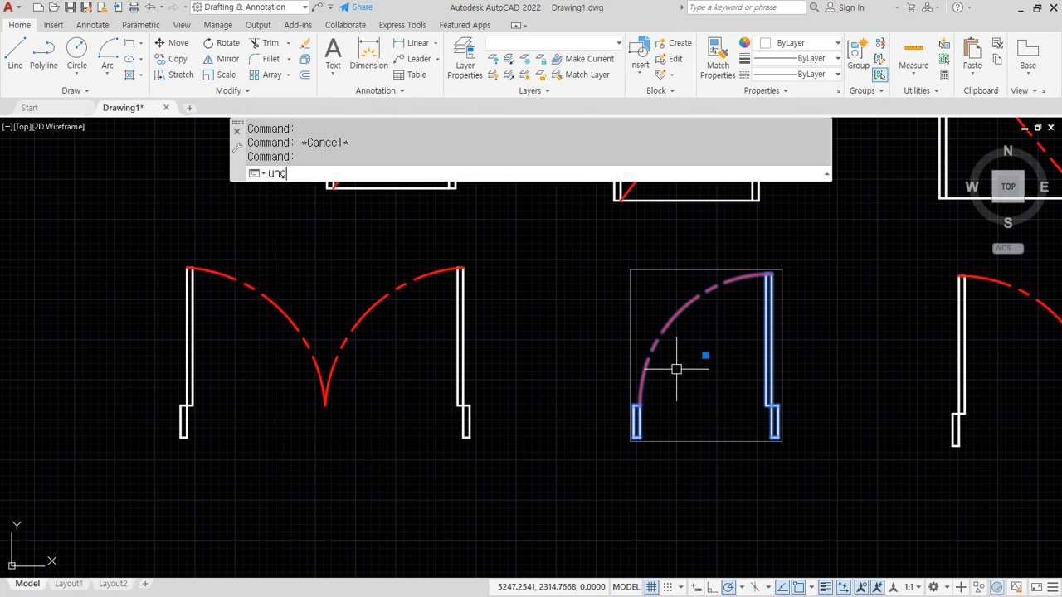
pyautogui.write('roup')
pyautogui.press('Return')
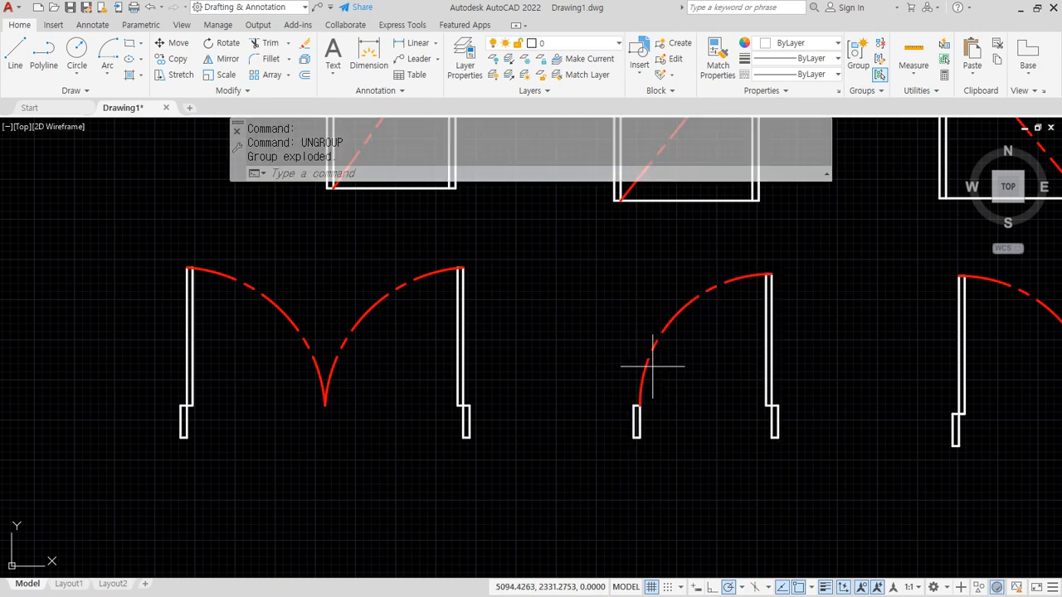
pyautogui.click(653, 366)
pyautogui.press('Escape')
pyautogui.press('Escape')
# - Start a block definition with the BLOCK command and name it 문_900
pyautogui.moveTo(655, 422); pyautogui.dragTo(555, 413, button='middle')
pyautogui.write('bl')
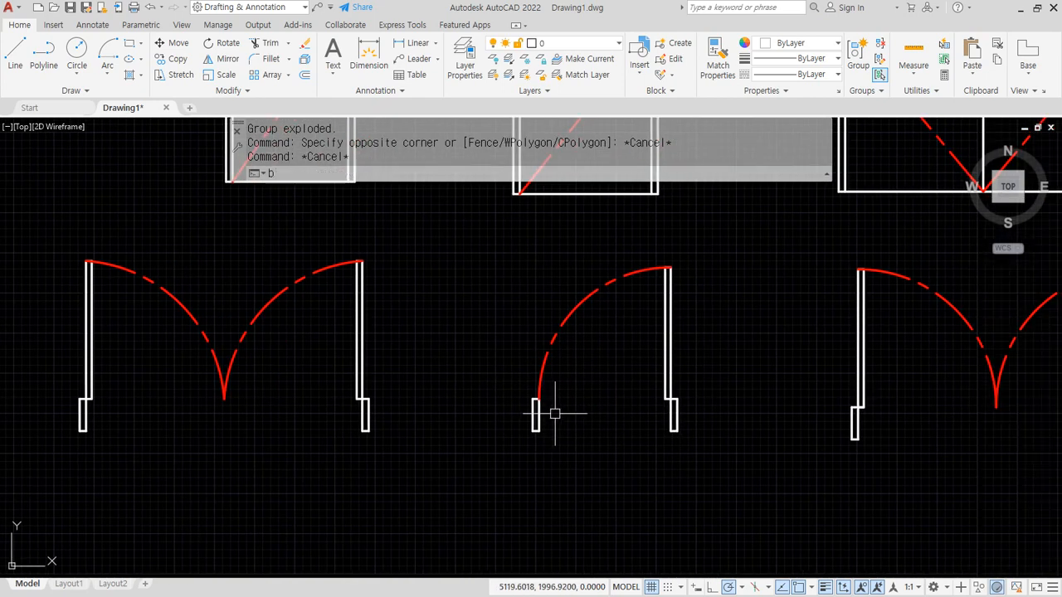
pyautogui.press('Return')
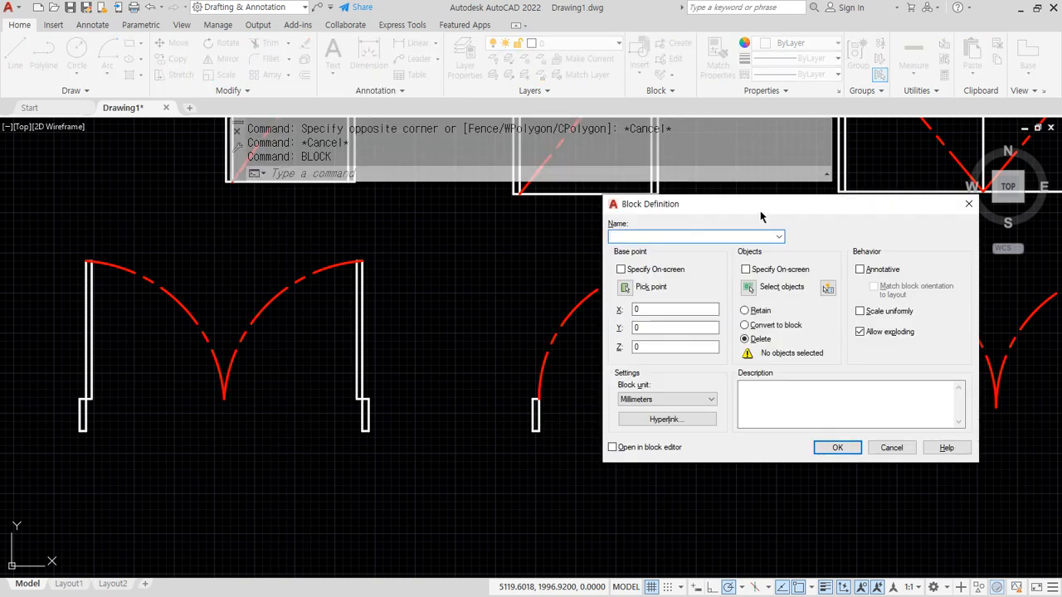
pyautogui.moveTo(761, 216); pyautogui.dragTo(288, 167)
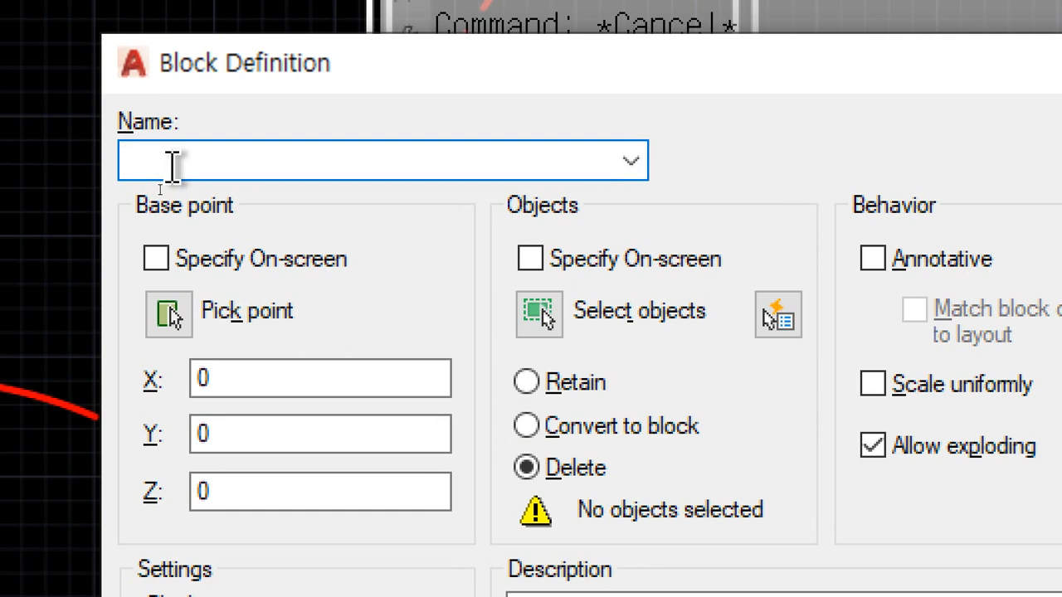
pyautogui.write('문_900')
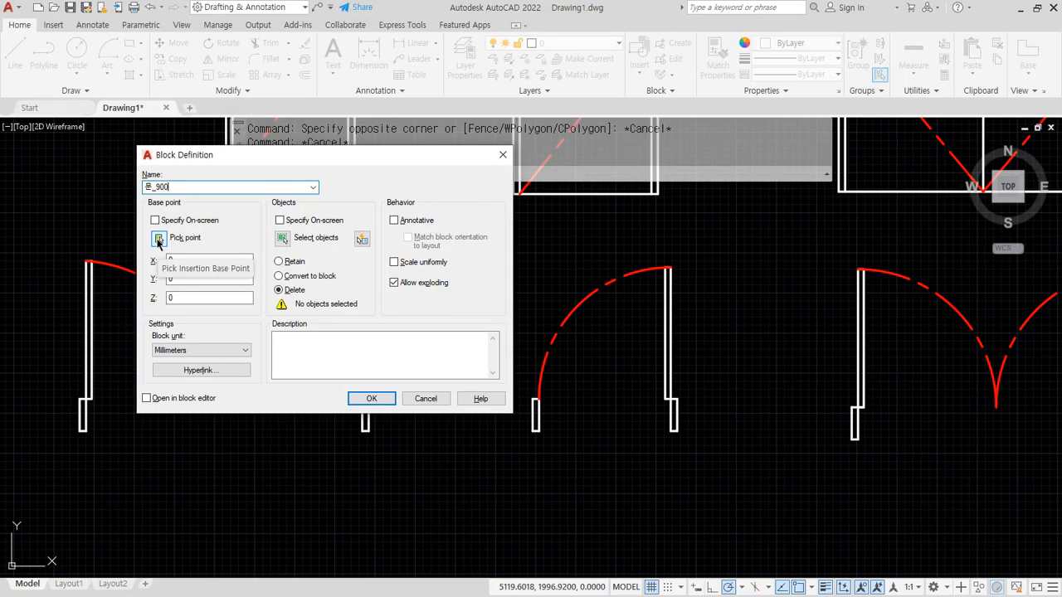
# - Set the block's base point at the upper outer corner of the single door's right jamb and select the whole door plan as its objects
pyautogui.click(167, 315)
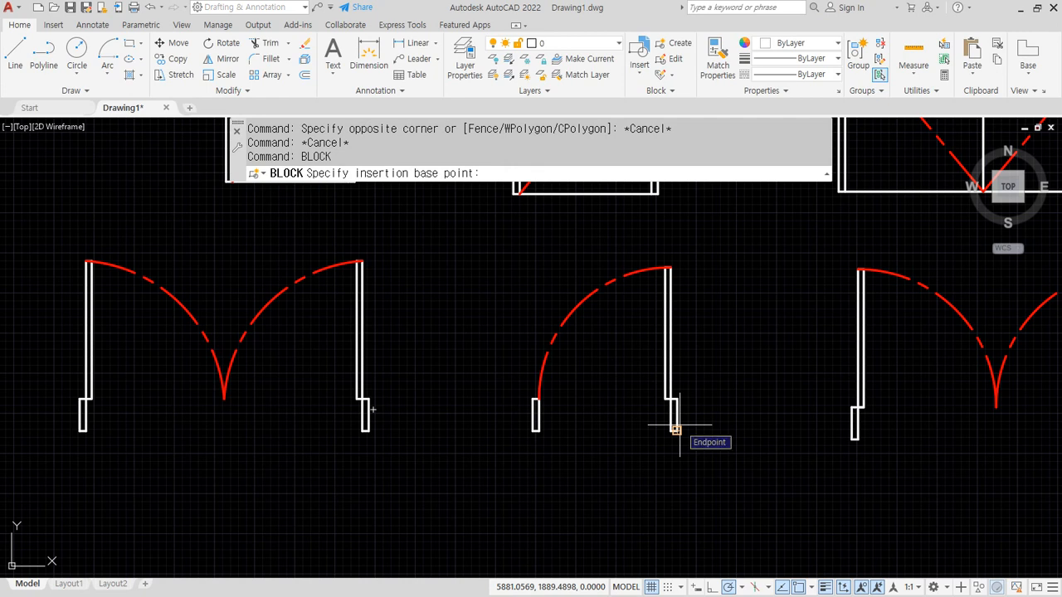
pyautogui.click(676, 399)
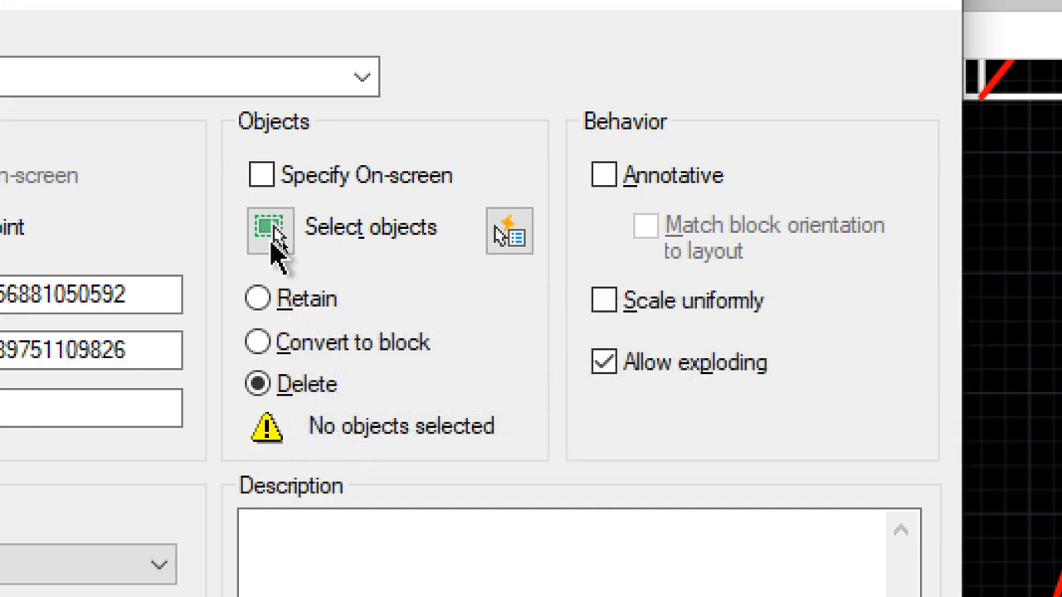
pyautogui.click(271, 232)
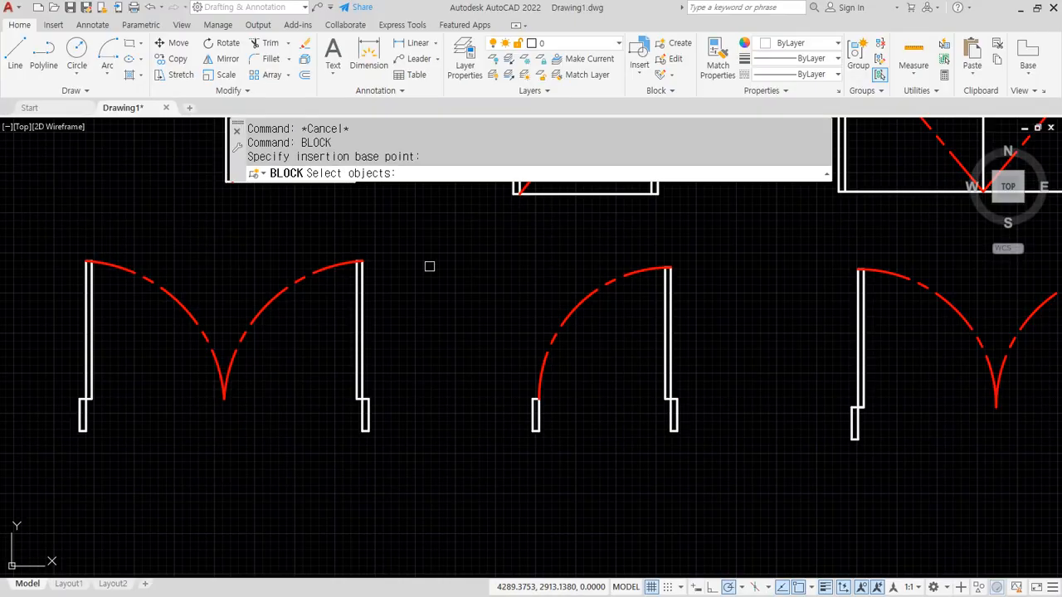
pyautogui.click(459, 234)
pyautogui.click(747, 459)
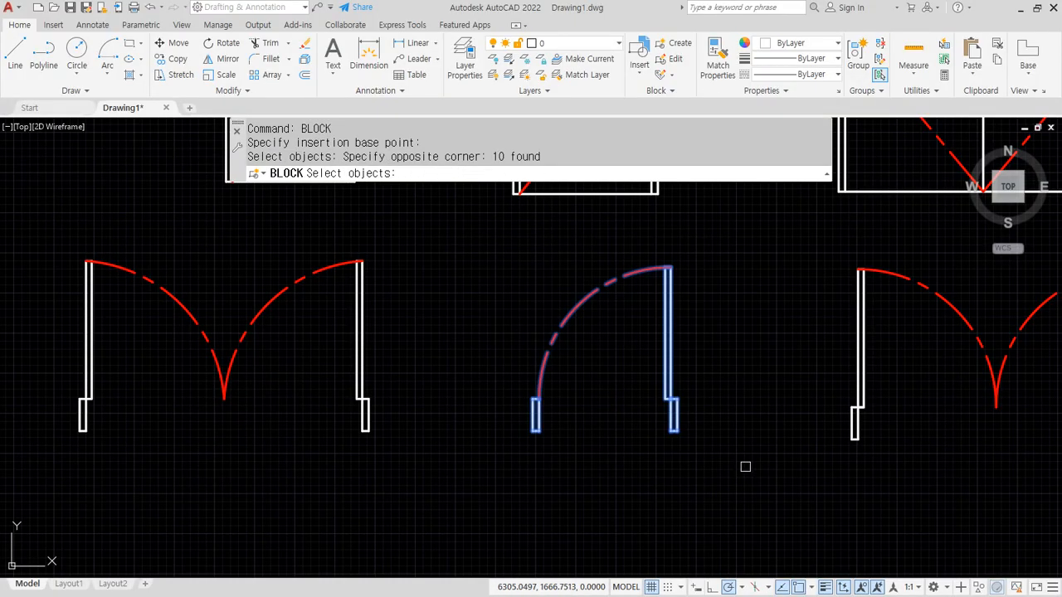
pyautogui.press('Return')
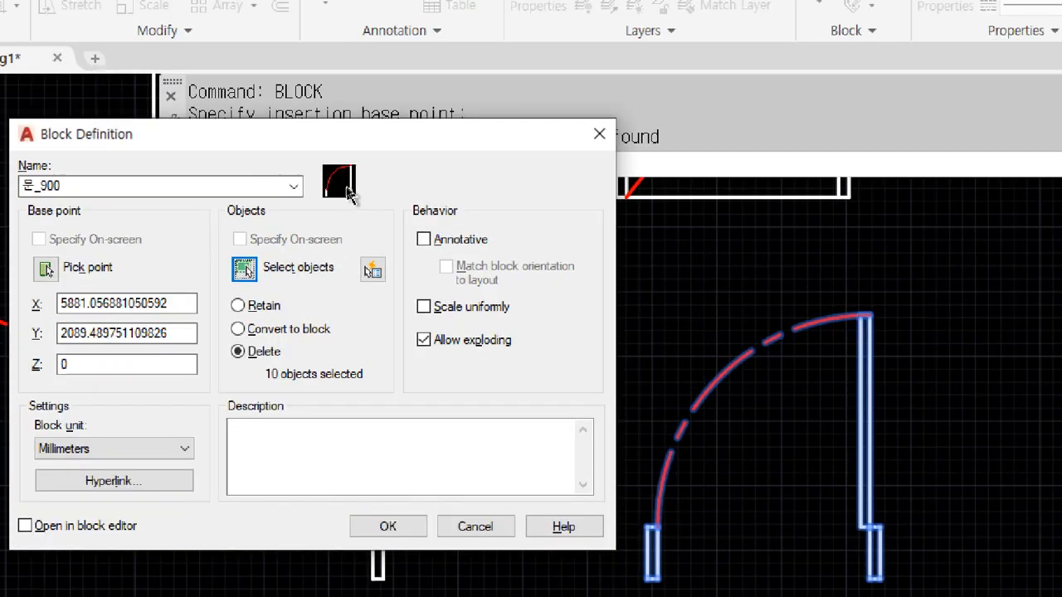
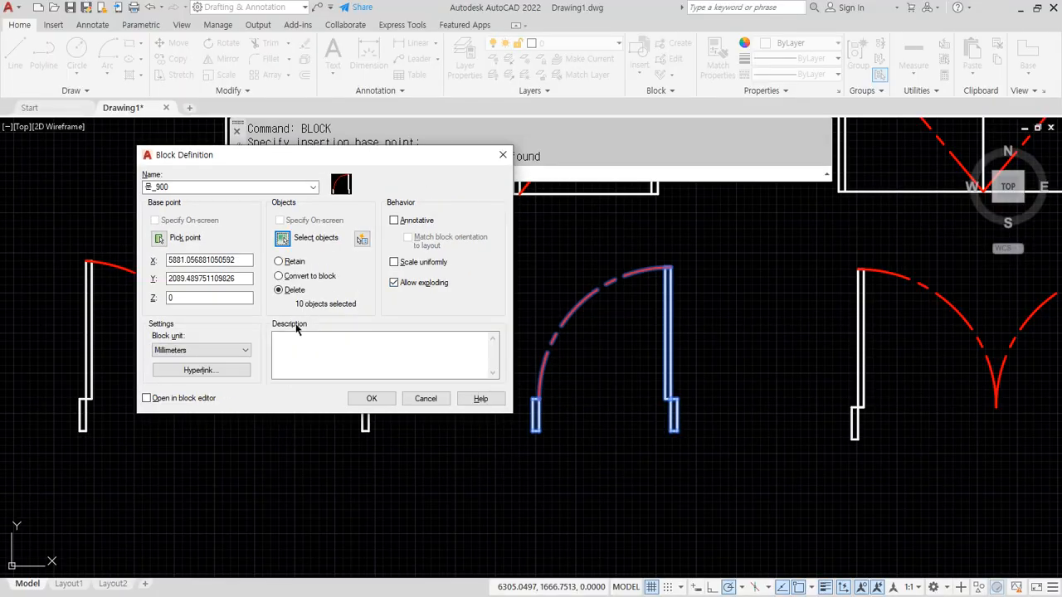
# - Complete the 문_900 block definition and display the block insertion tools
pyautogui.click(371, 399)
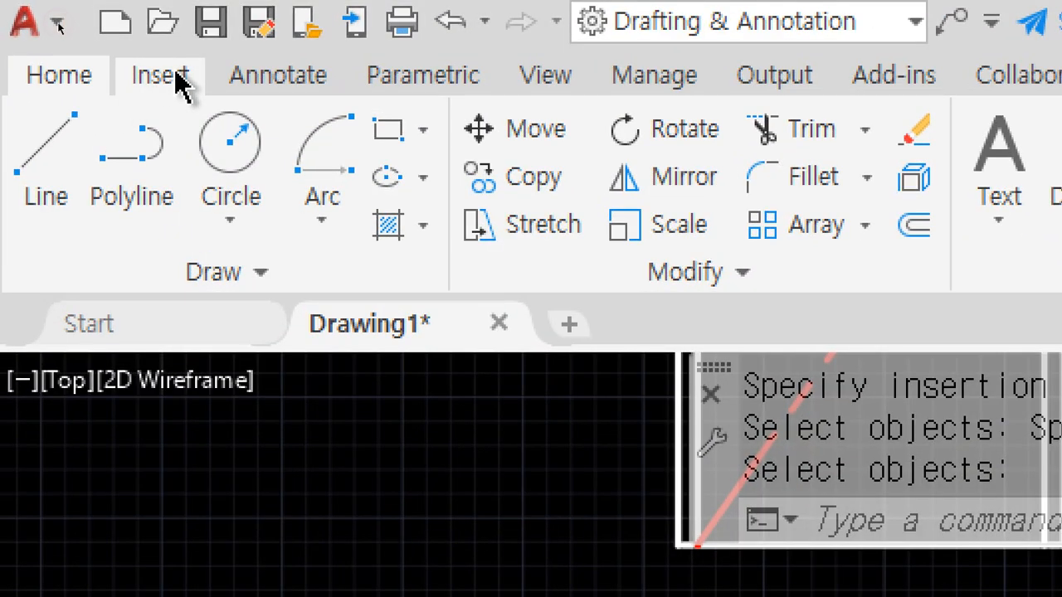
pyautogui.click(166, 81)
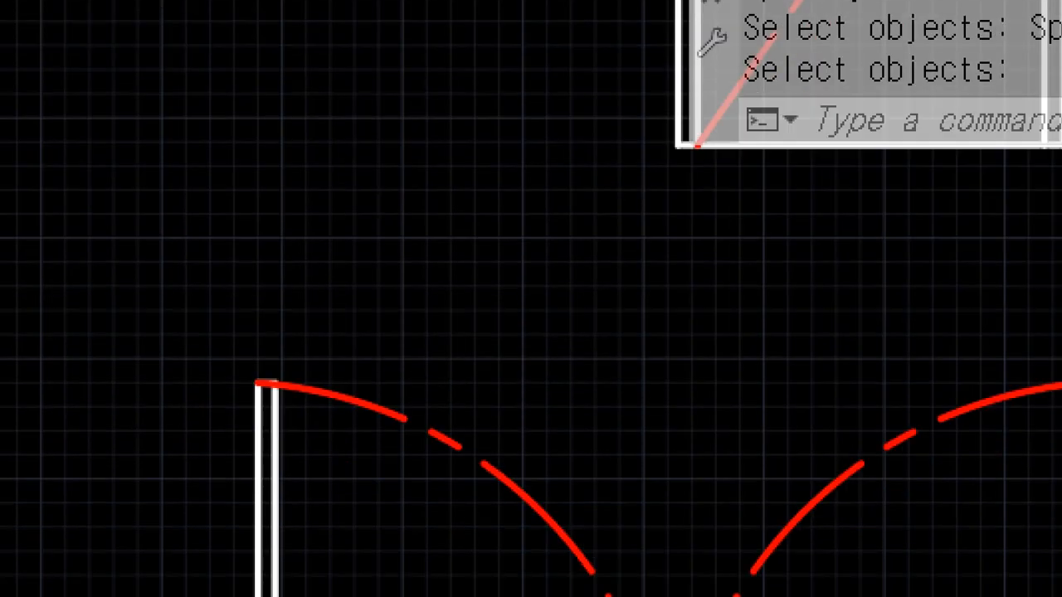
# - Switch to the Notepad notes and add "Insert(블록 불러오기 I)" between the Block and BEdit entries
pyautogui.hotkey('alt', 'Tab')
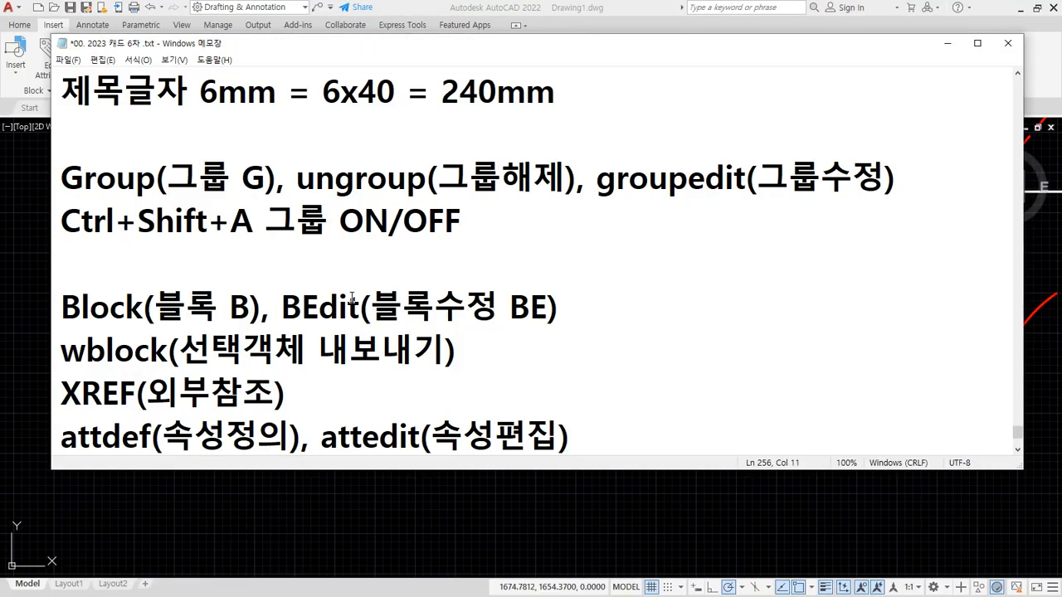
pyautogui.write('Insert(')
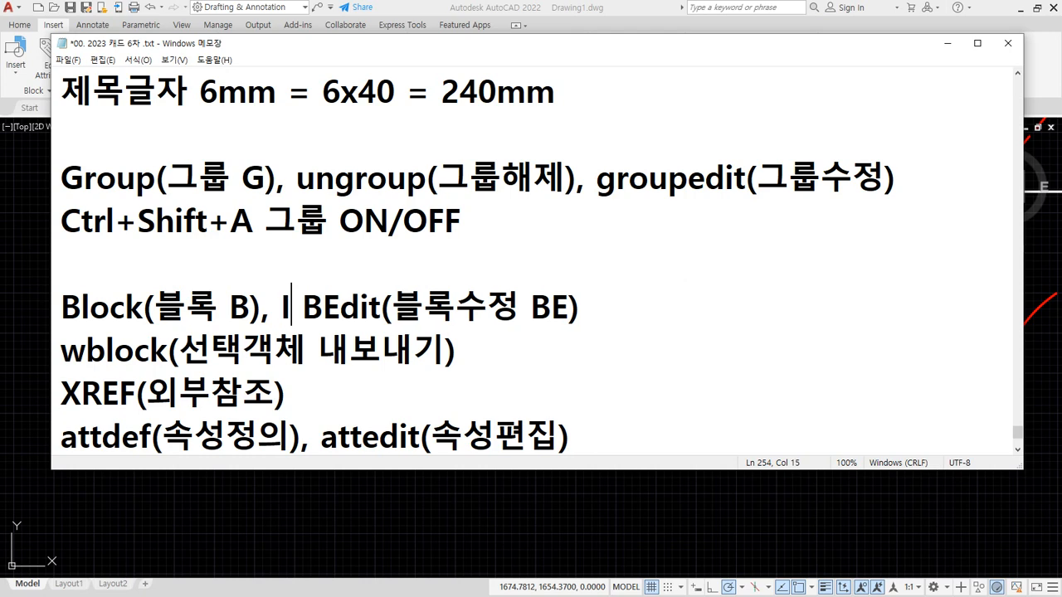
pyautogui.write('ㅂ')
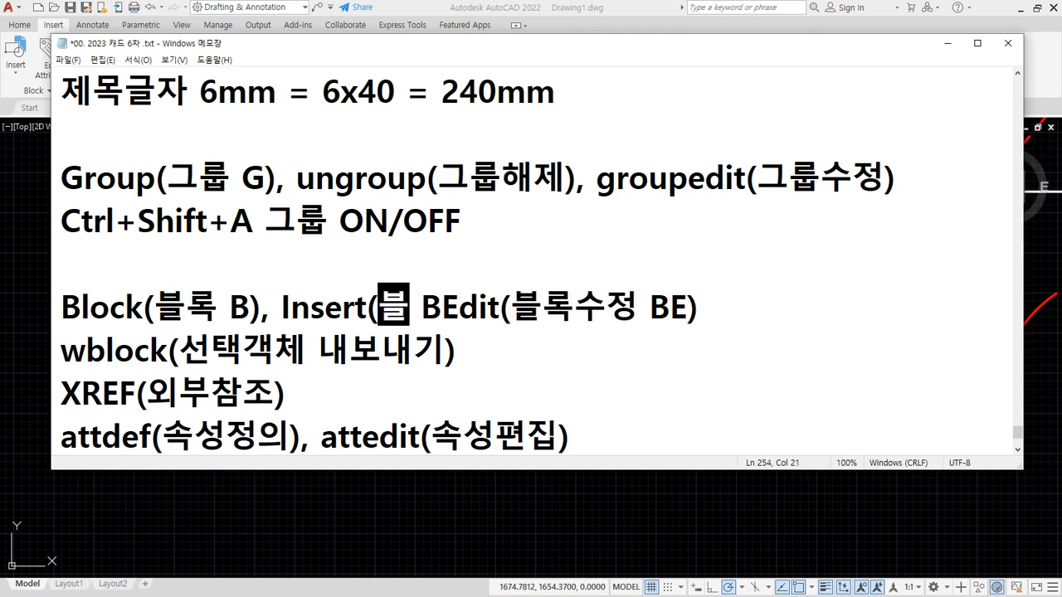
pyautogui.write('록 불')
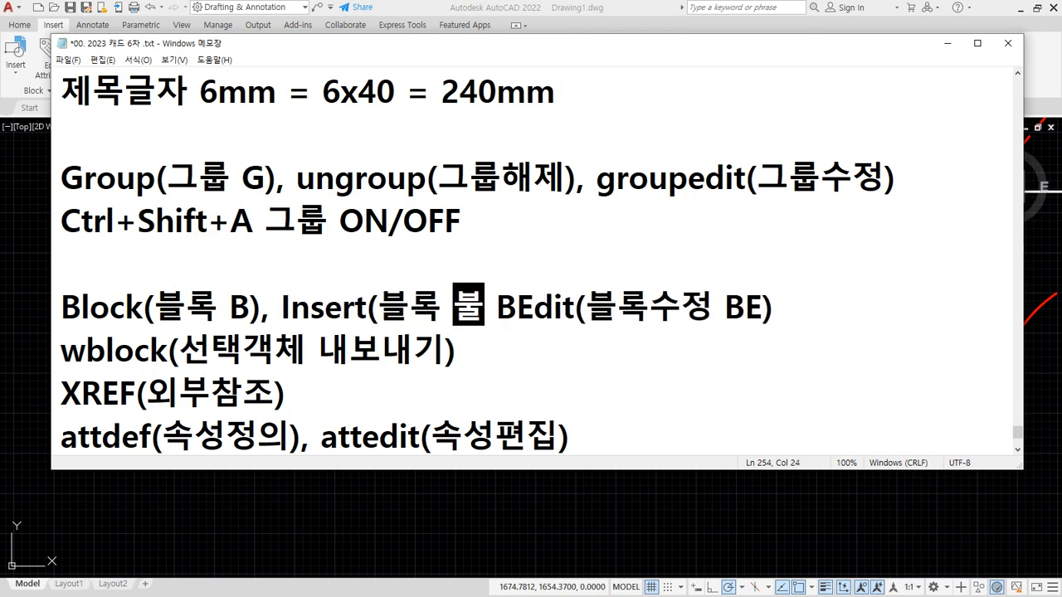
pyautogui.write('ㄹㅓ오기 ')
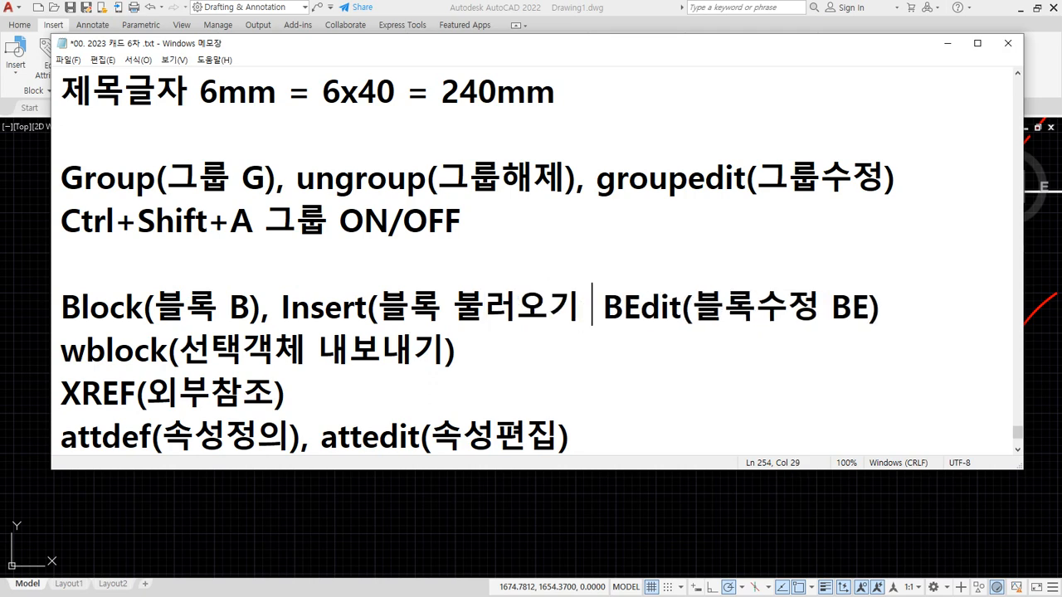
pyautogui.write('I)')
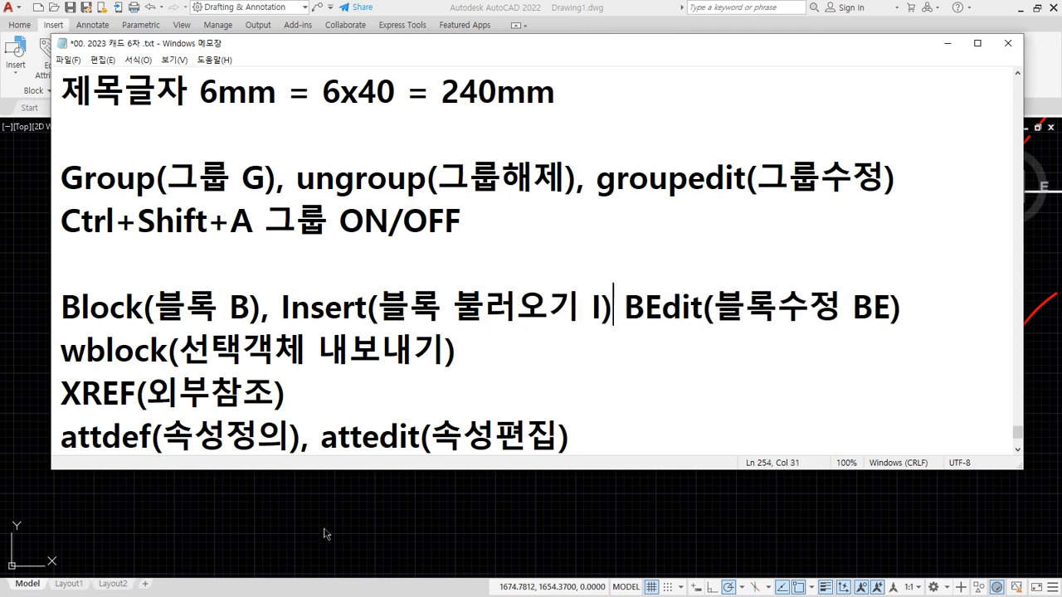
# - Return to AutoCAD and use INSERT to place the 문_900 block unrotated between the two double door plans
pyautogui.hotkey('alt', 'Tab')
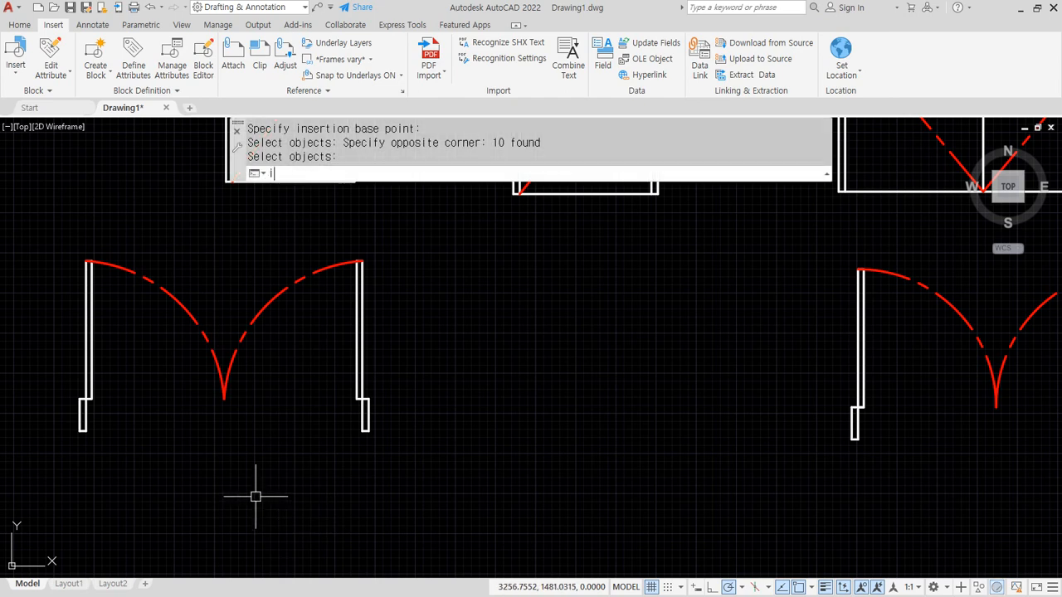
pyautogui.press('Return')
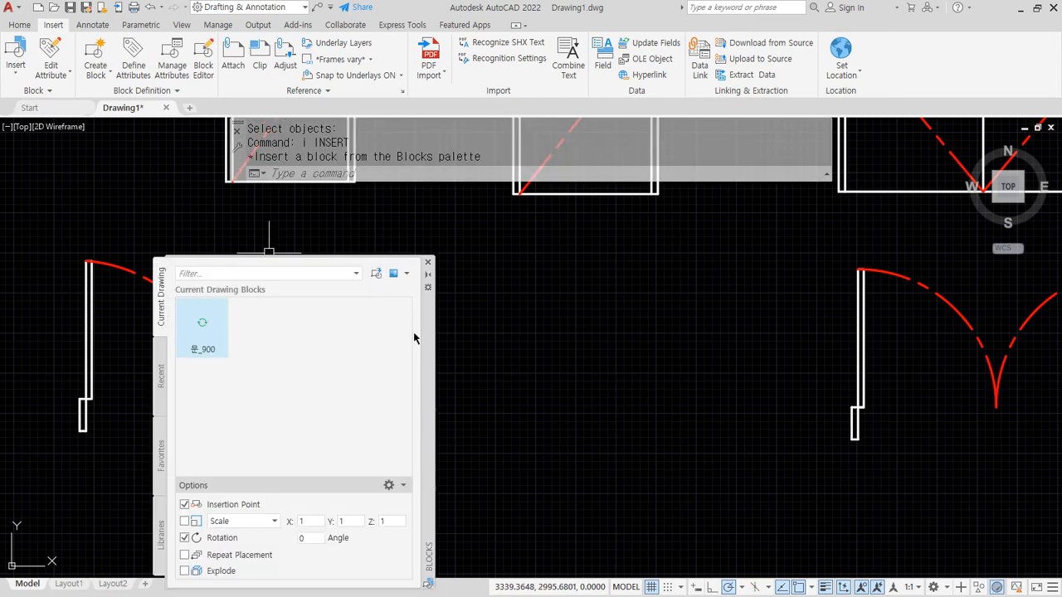
pyautogui.moveTo(431, 339); pyautogui.dragTo(876, 173)
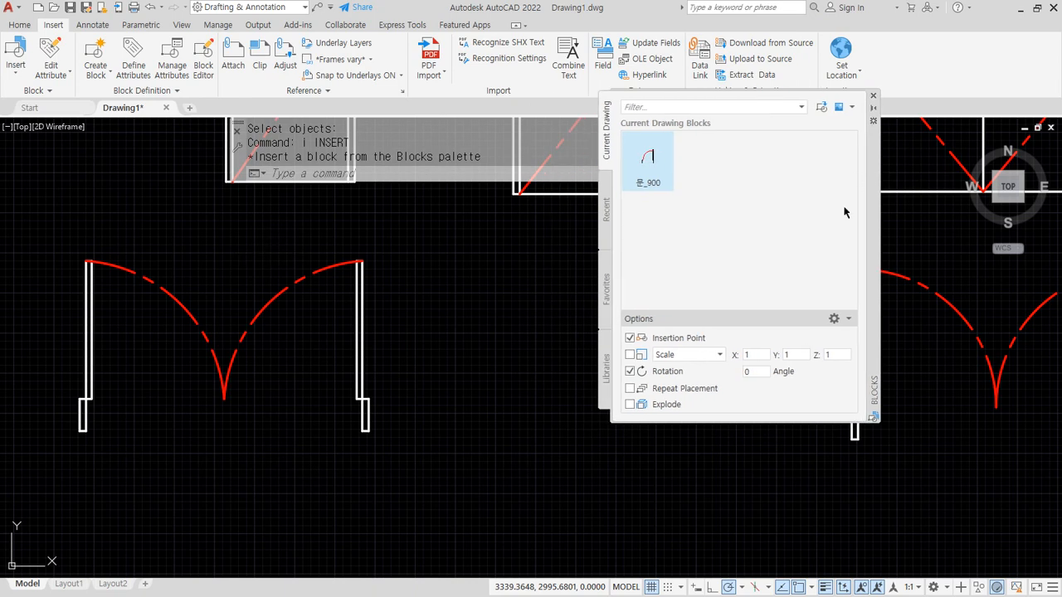
pyautogui.click(644, 161)
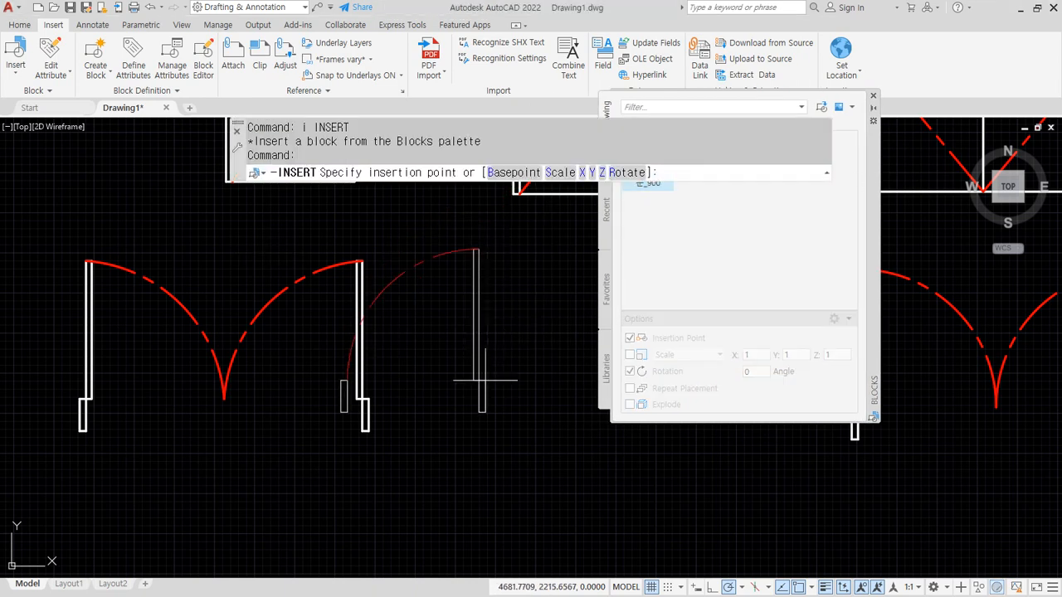
pyautogui.scroll(-2, 490, 374)
pyautogui.moveTo(493, 374); pyautogui.dragTo(204, 338, button='middle')
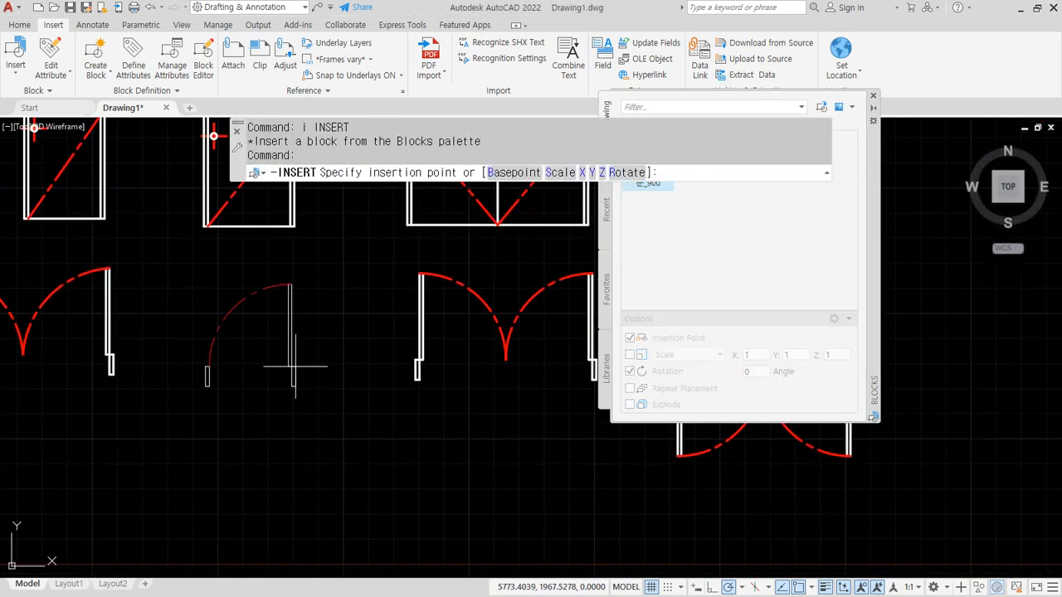
pyautogui.click(290, 366)
pyautogui.click(360, 367)
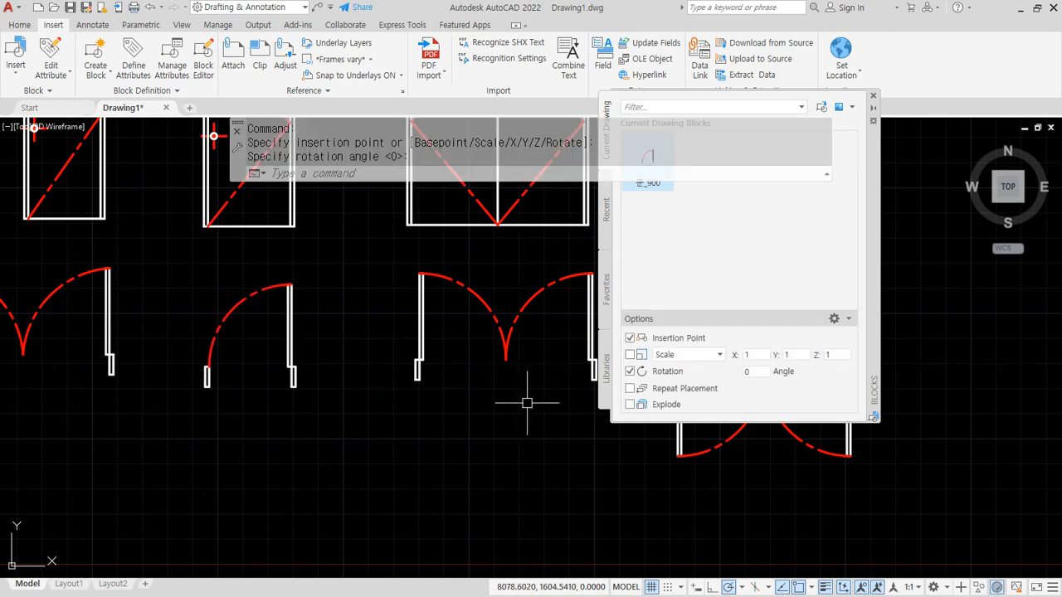
# - Insert a second unrotated 문_900 block below the row of door plans
pyautogui.click(648, 159)
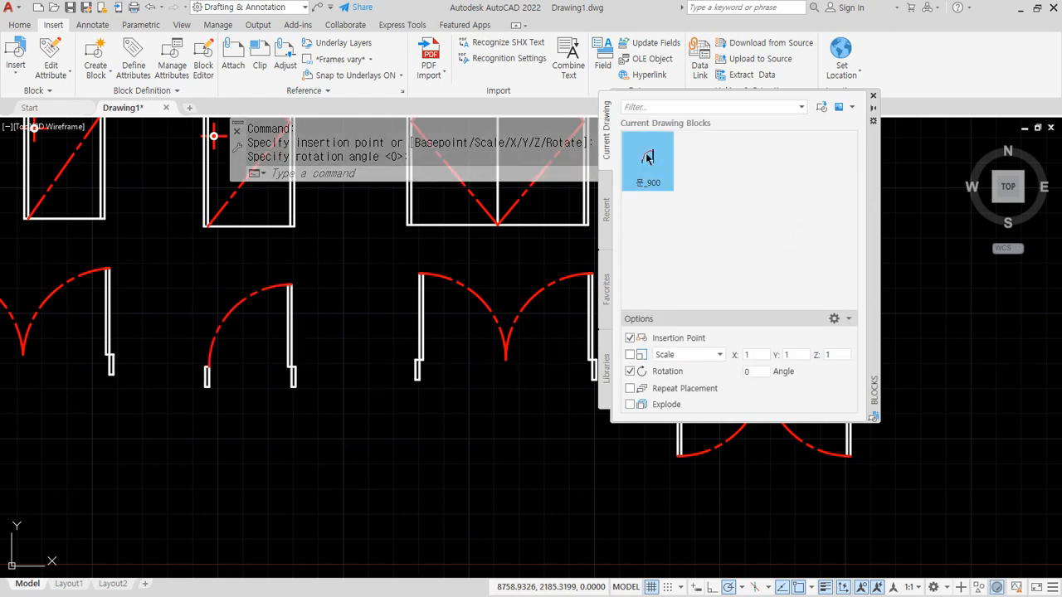
pyautogui.click(370, 501)
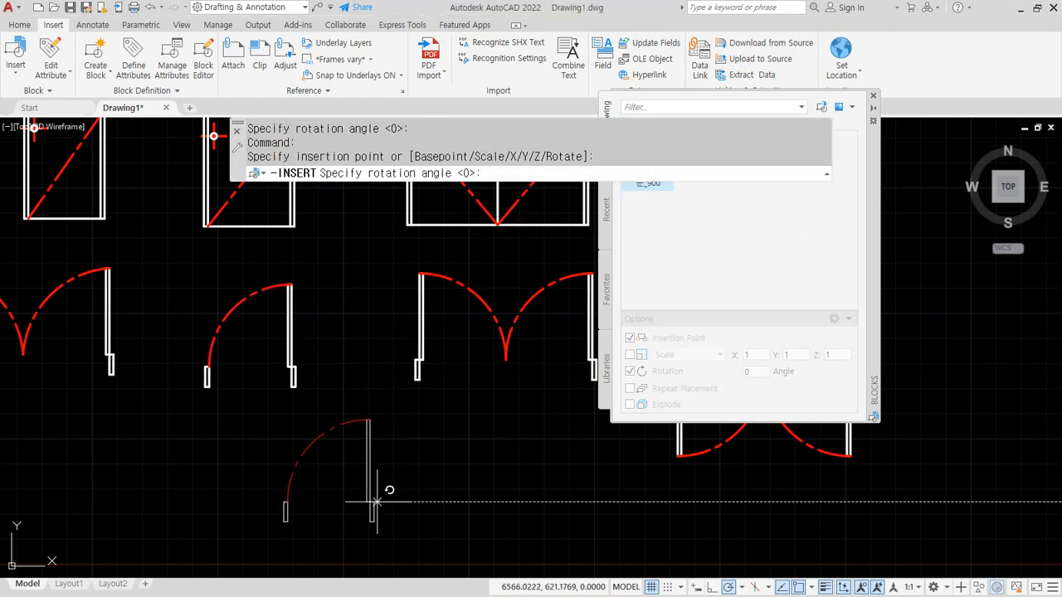
pyautogui.click(455, 501)
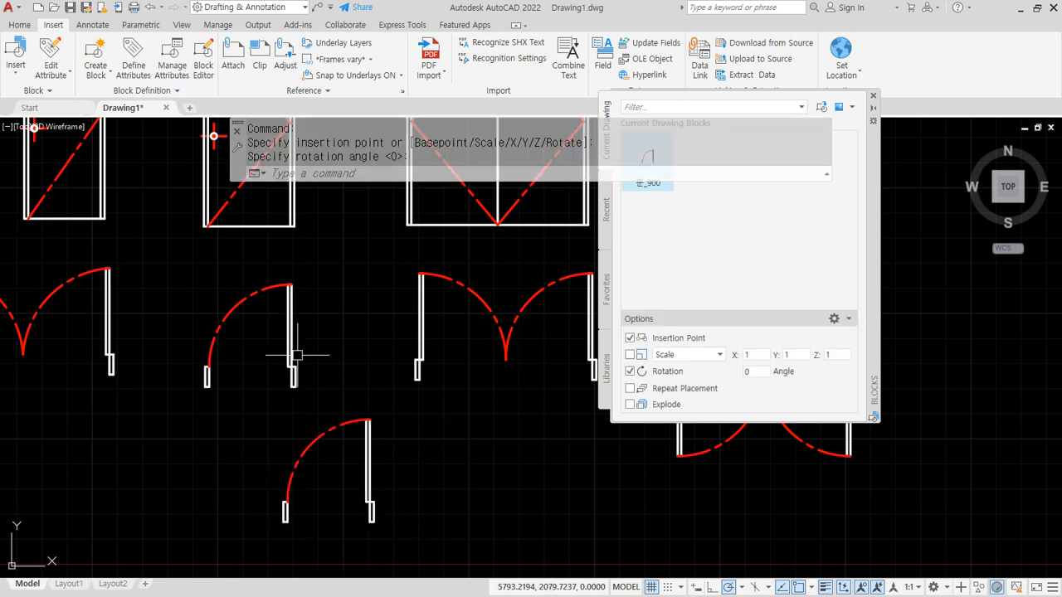
pyautogui.scroll(-5, 50, 481)
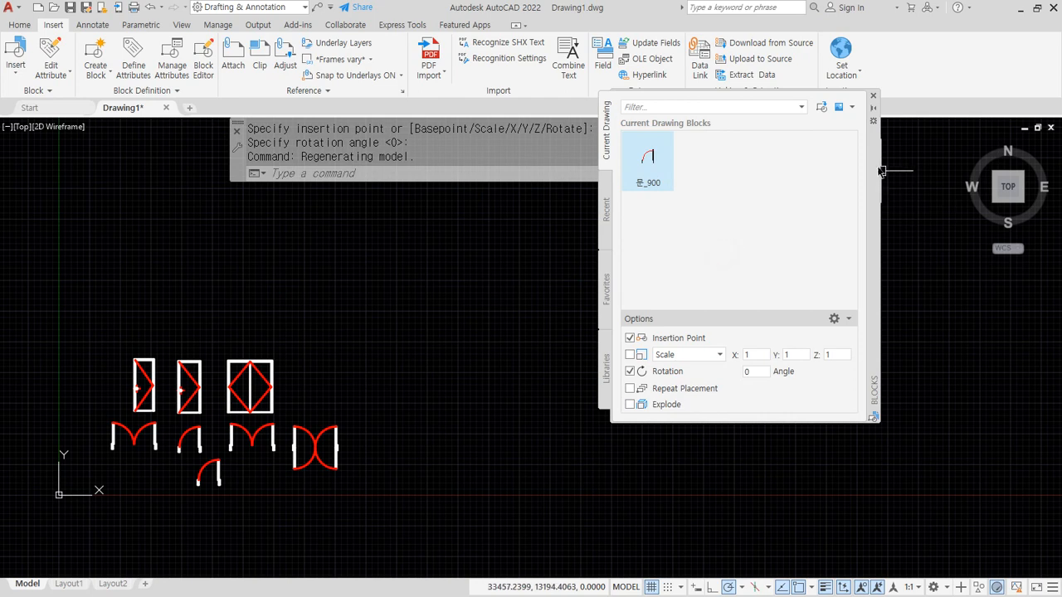
pyautogui.moveTo(881, 175); pyautogui.dragTo(939, 277)
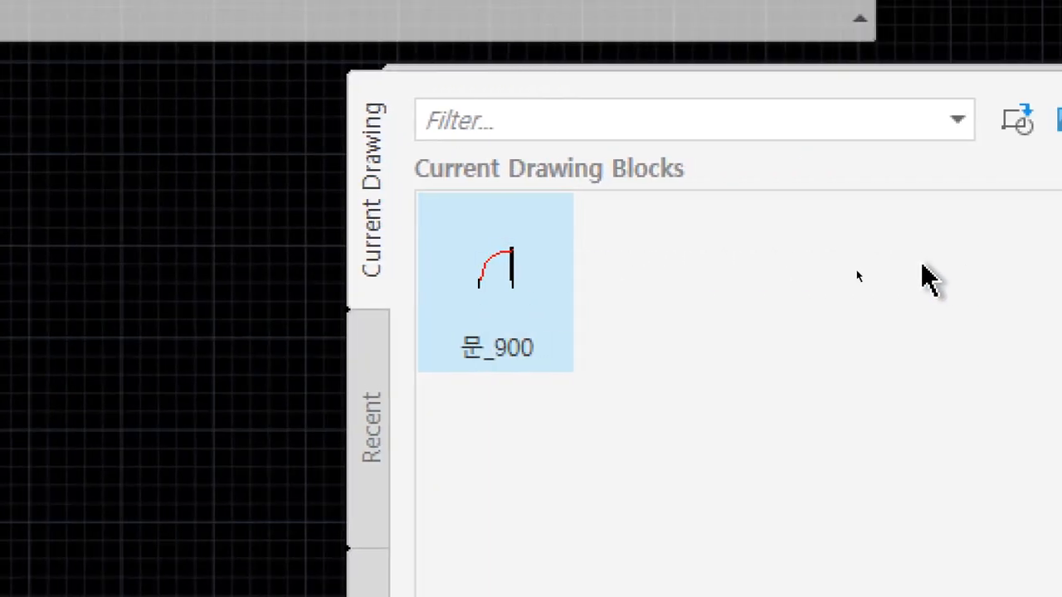
pyautogui.click(479, 308)
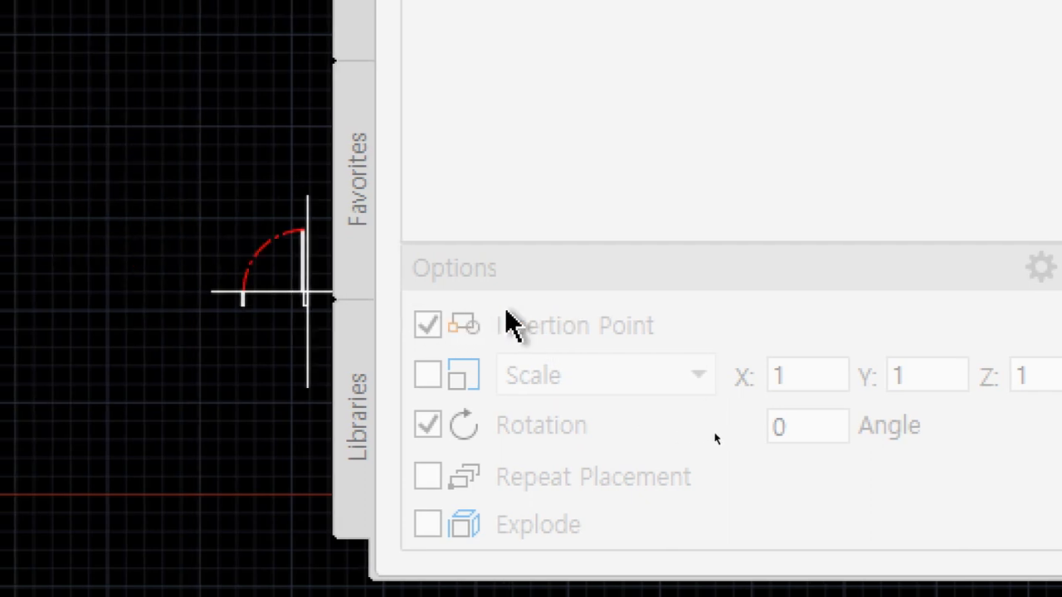
pyautogui.press('Escape')
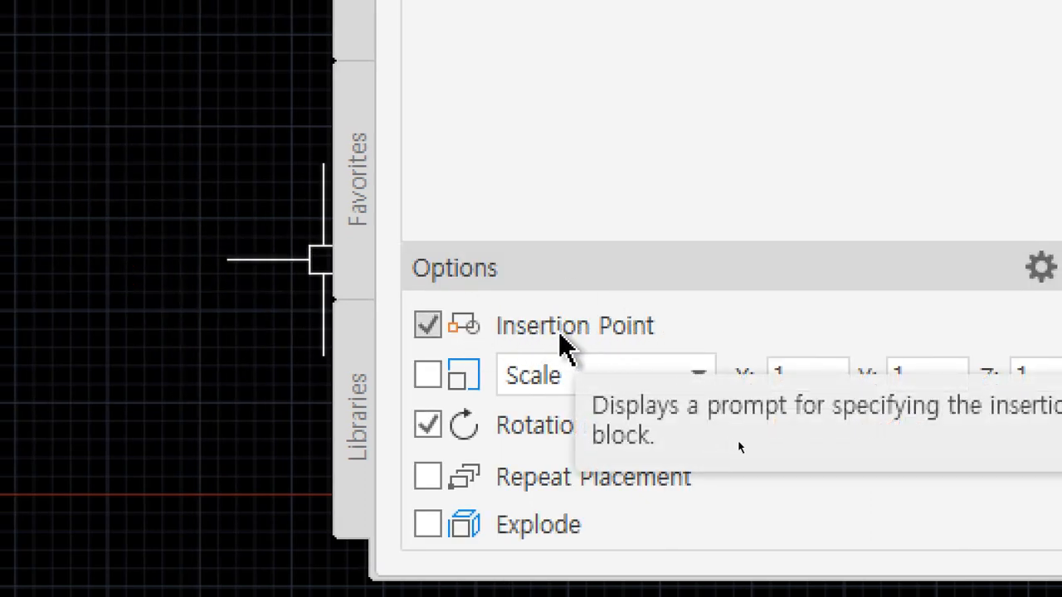
# - Toggle the Insertion Point prompt off and back on, and switch the scaling mode to Uniform Scale and back to Scale
pyautogui.click(422, 329)
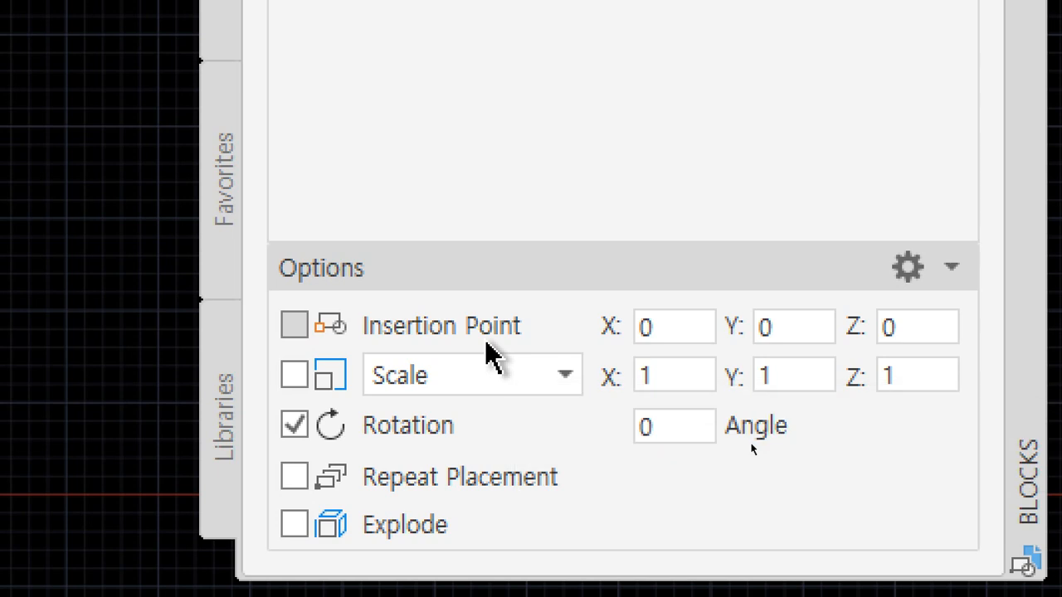
pyautogui.click(295, 325)
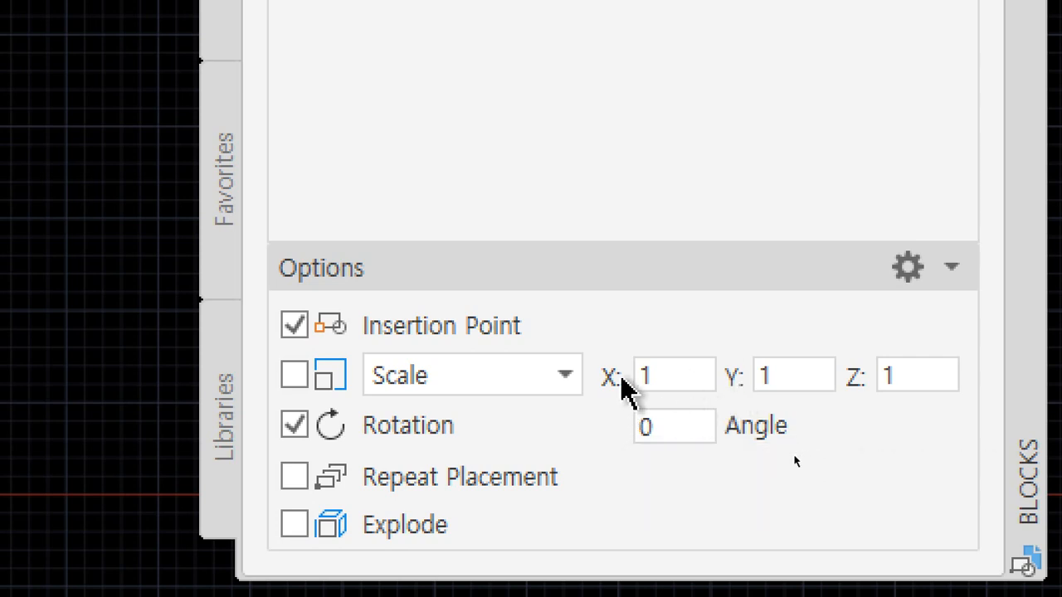
pyautogui.click(558, 383)
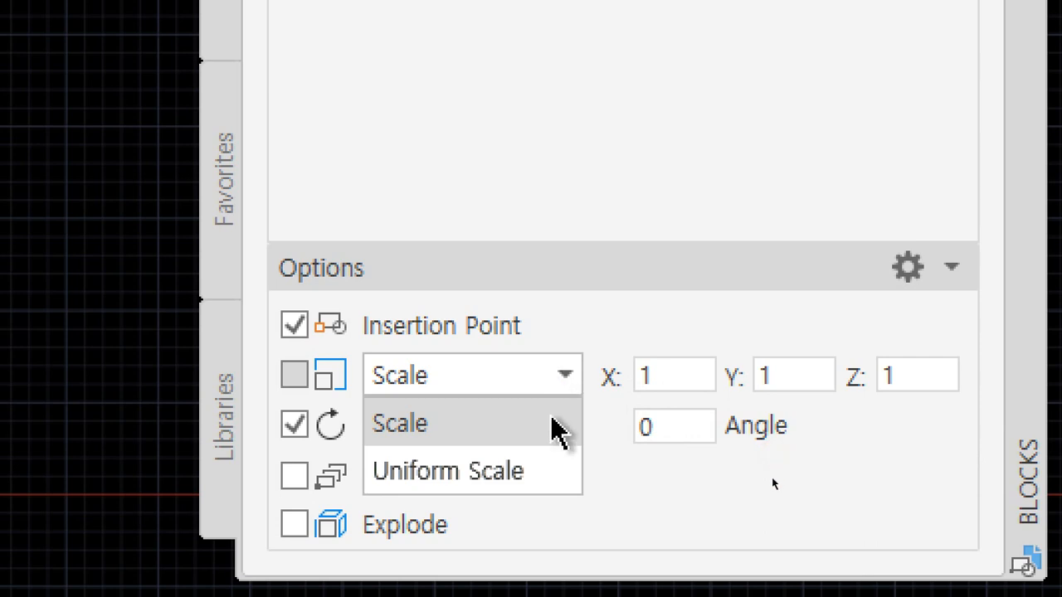
pyautogui.click(541, 471)
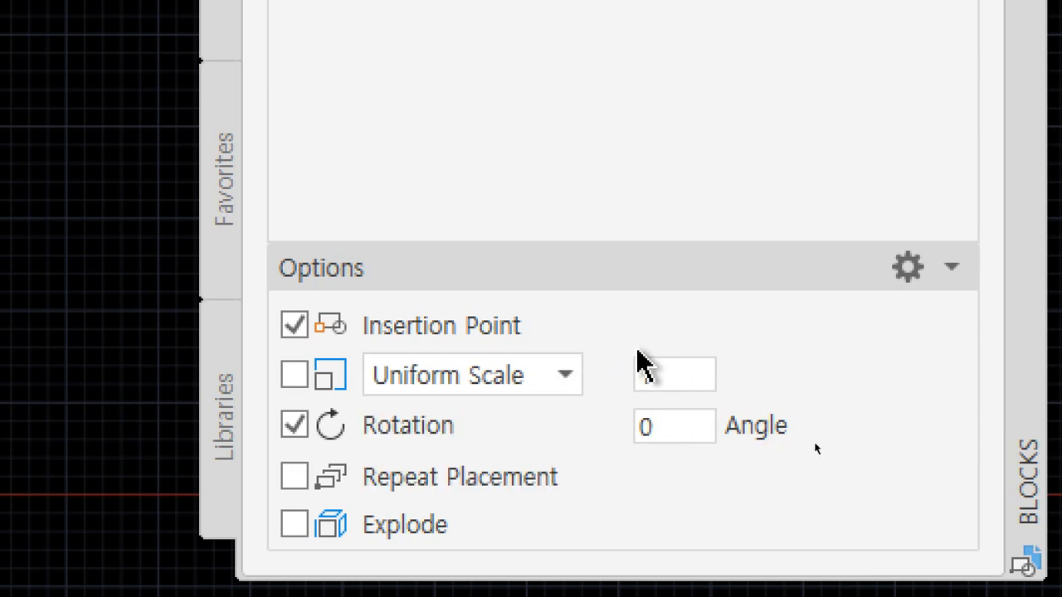
pyautogui.click(570, 380)
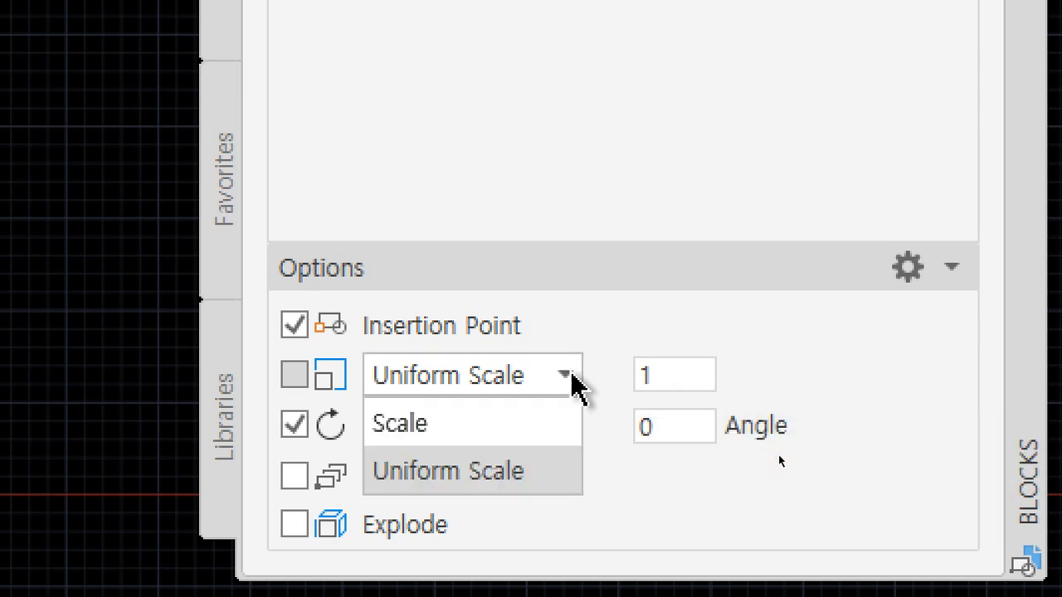
pyautogui.click(543, 423)
pyautogui.click(698, 376)
pyautogui.click(773, 376)
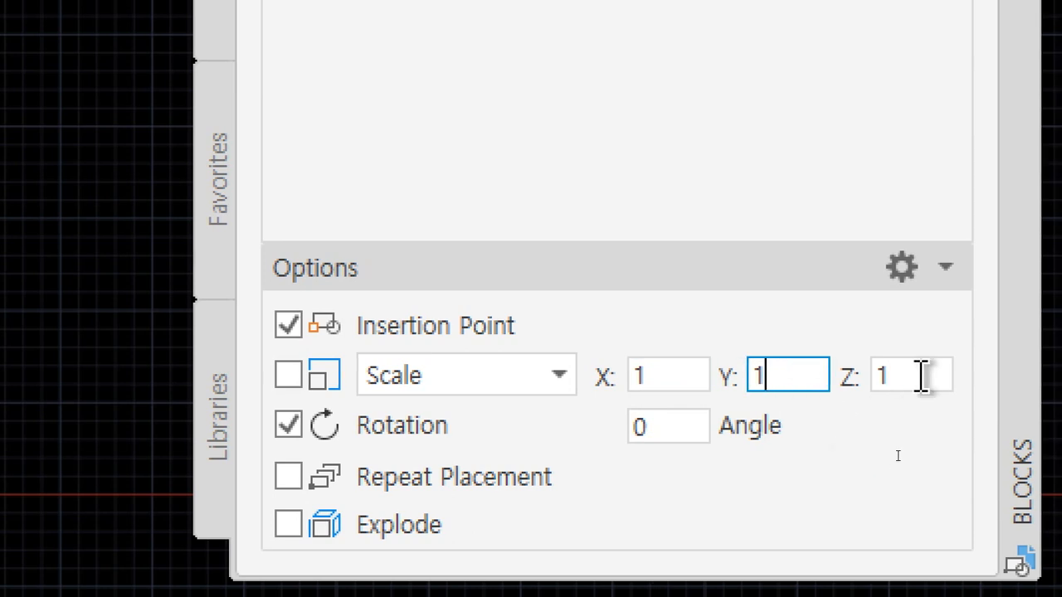
# - Insert the 문_900 door block in the empty area beside the existing doors, rotated 90° counterclockwise
pyautogui.click(927, 376)
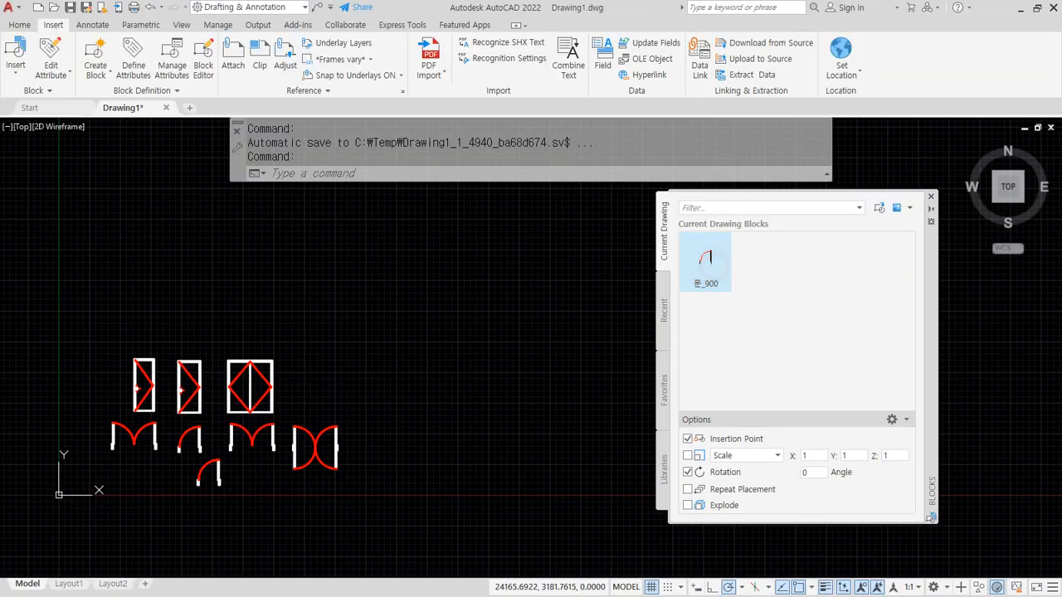
pyautogui.click(706, 261)
pyautogui.click(446, 349)
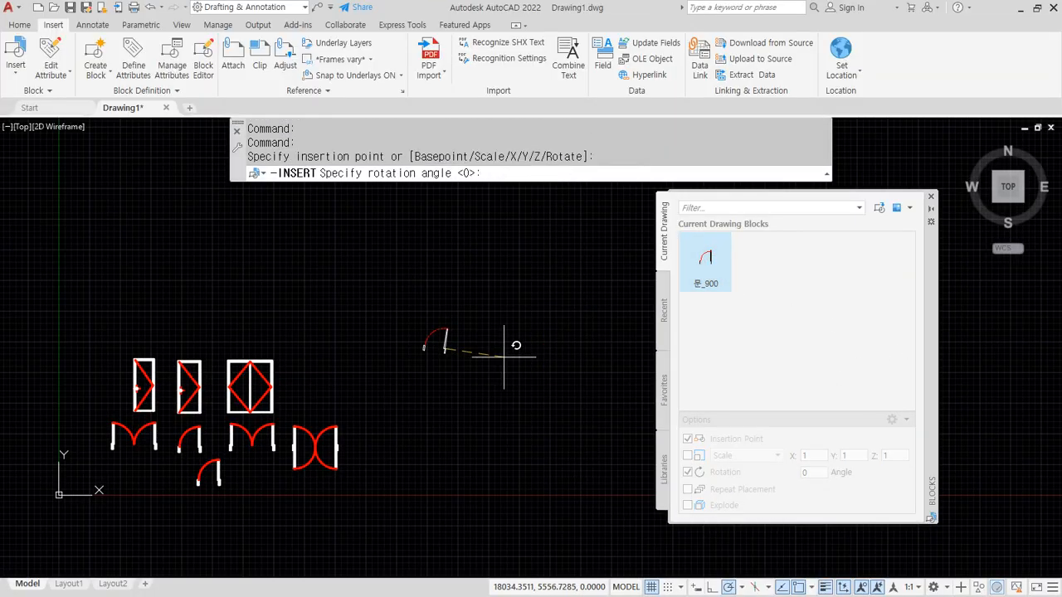
pyautogui.click(445, 283)
pyautogui.scroll(5, 479, 343)
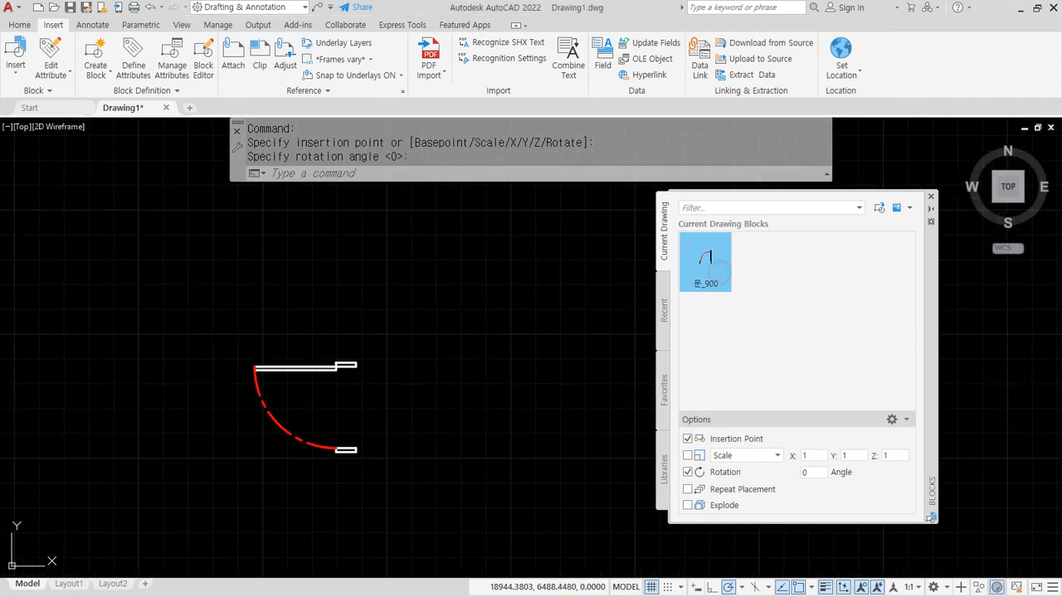
# - Insert a second 문_900 block above and to the right of the rotated door, turned 90° clockwise
pyautogui.click(715, 265)
pyautogui.click(496, 319)
pyautogui.click(505, 393)
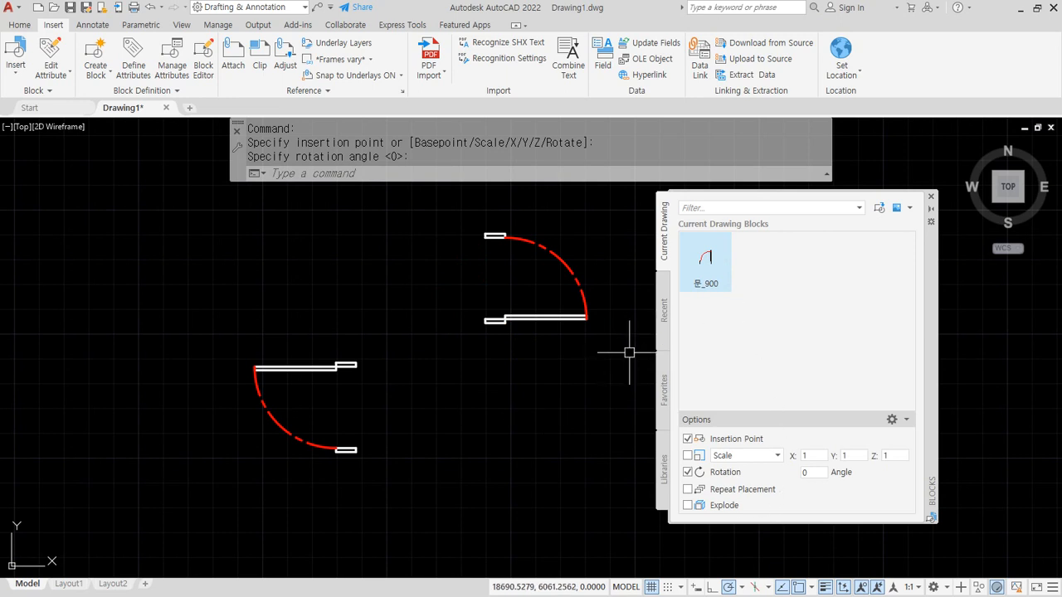
# - Insert two more 문_900 blocks without rotation, side by side to the left of the clockwise-rotated door
pyautogui.click(16, 67)
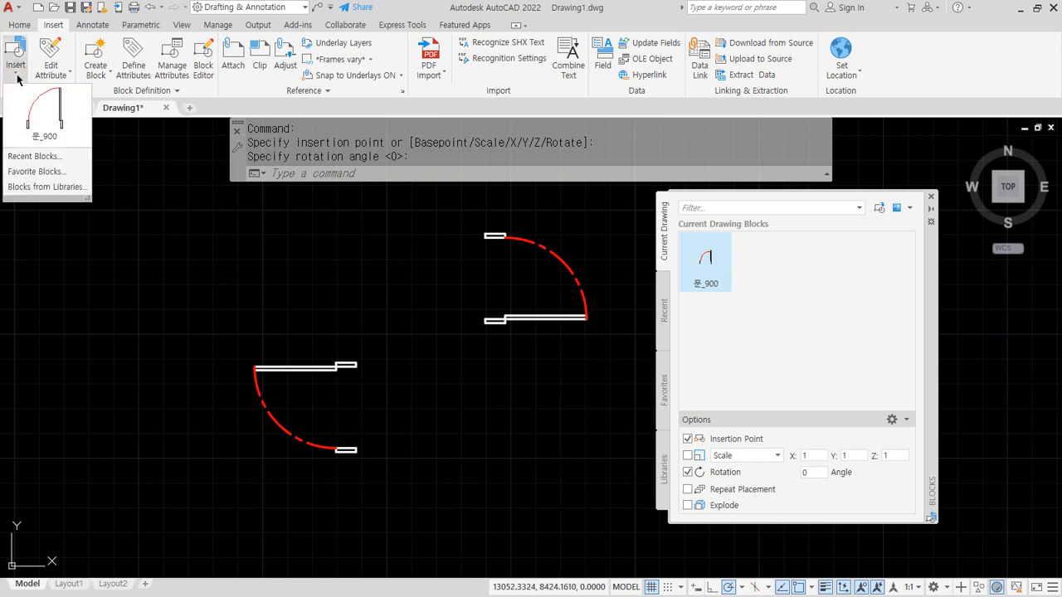
pyautogui.click(50, 117)
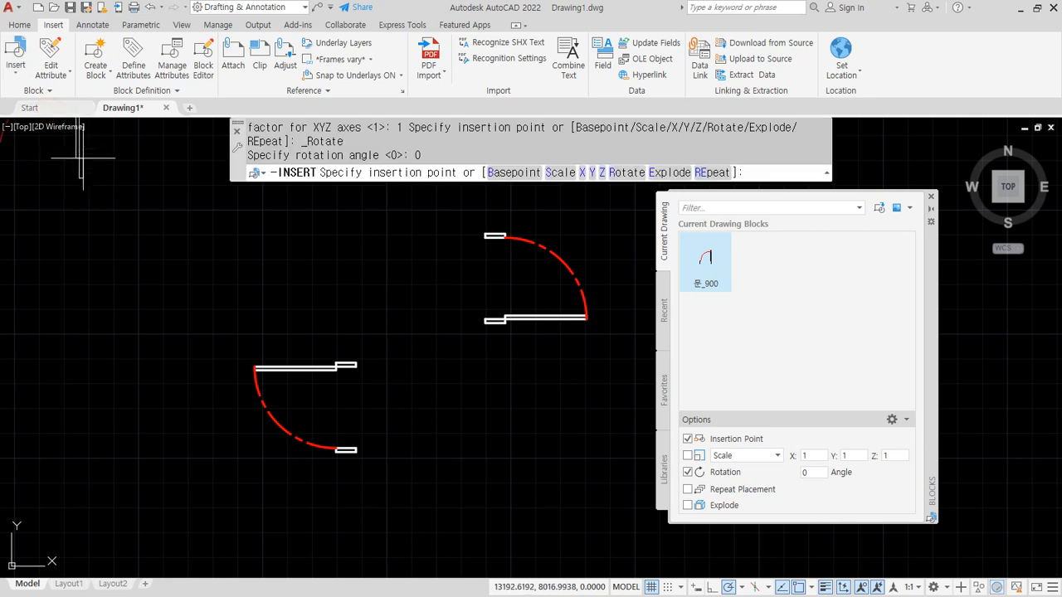
pyautogui.click(207, 305)
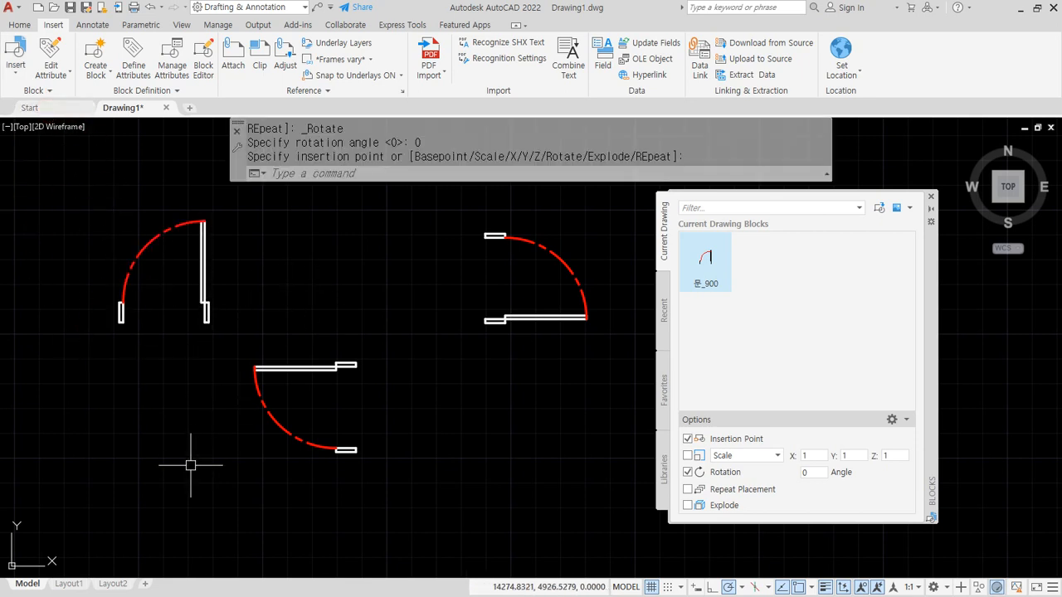
pyautogui.click(16, 60)
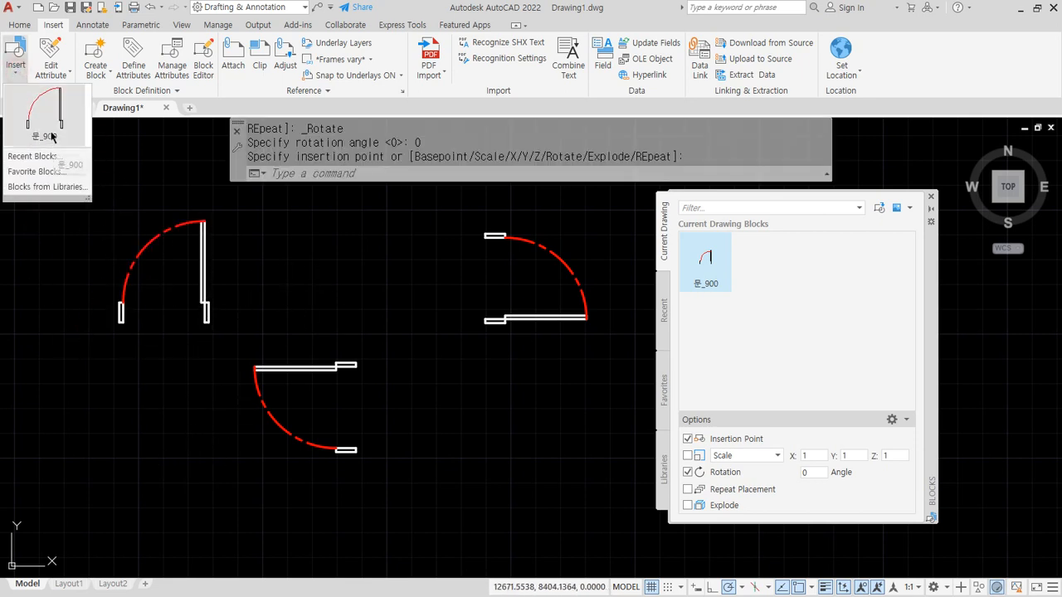
pyautogui.click(51, 137)
pyautogui.click(395, 292)
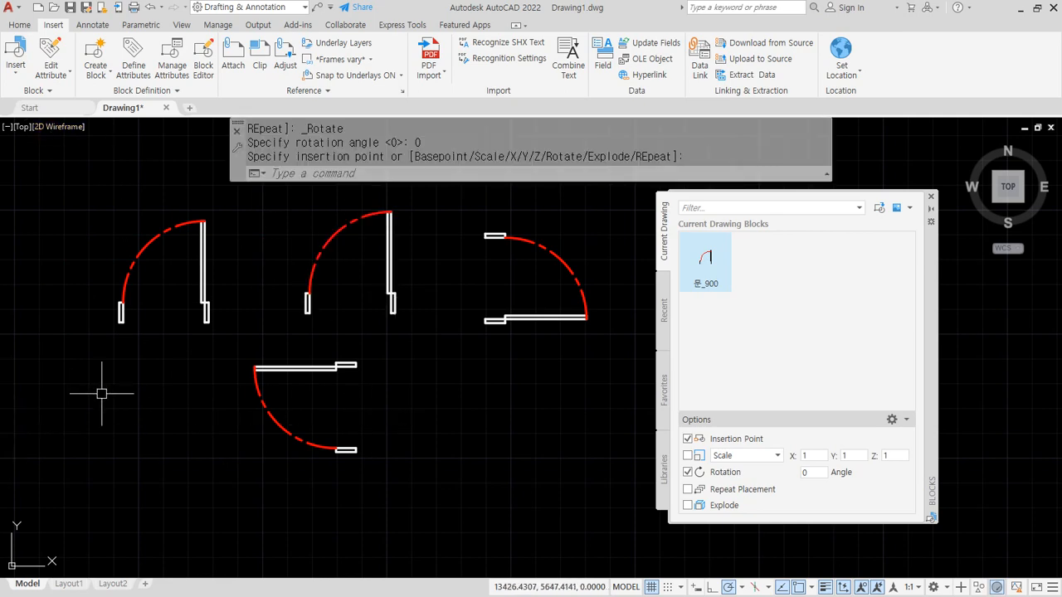
# - Open the 문_900 block definition in the Block Editor with BEDIT
pyautogui.scroll(2, 207, 304)
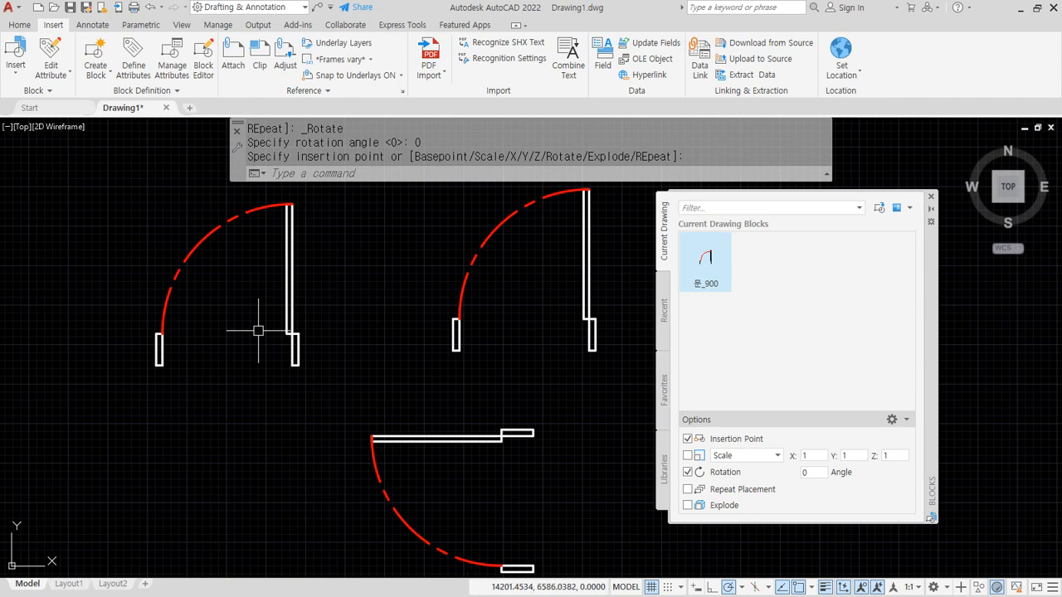
pyautogui.write('bedit')
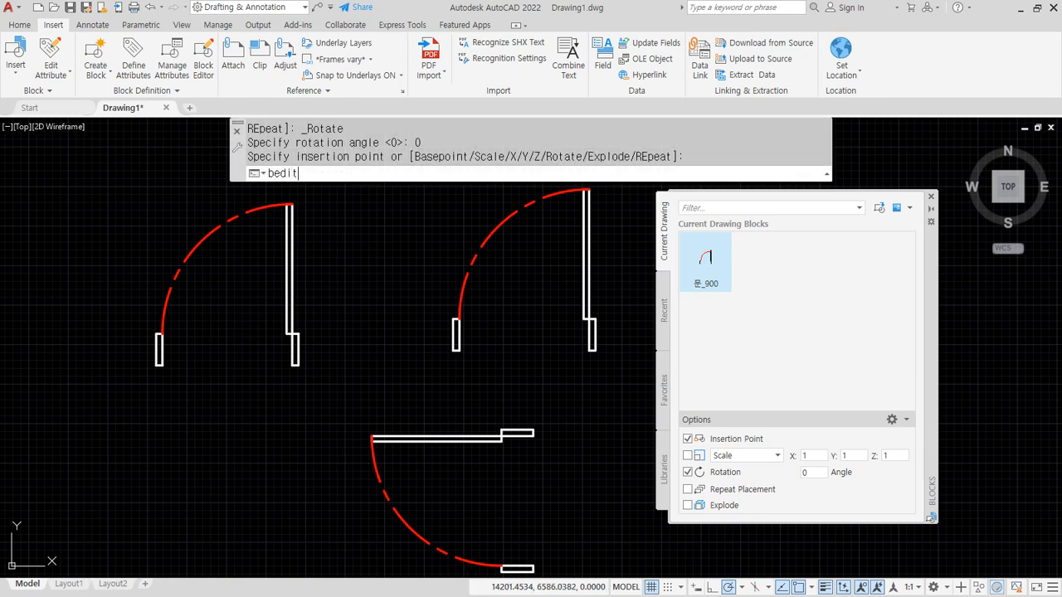
pyautogui.press('Return')
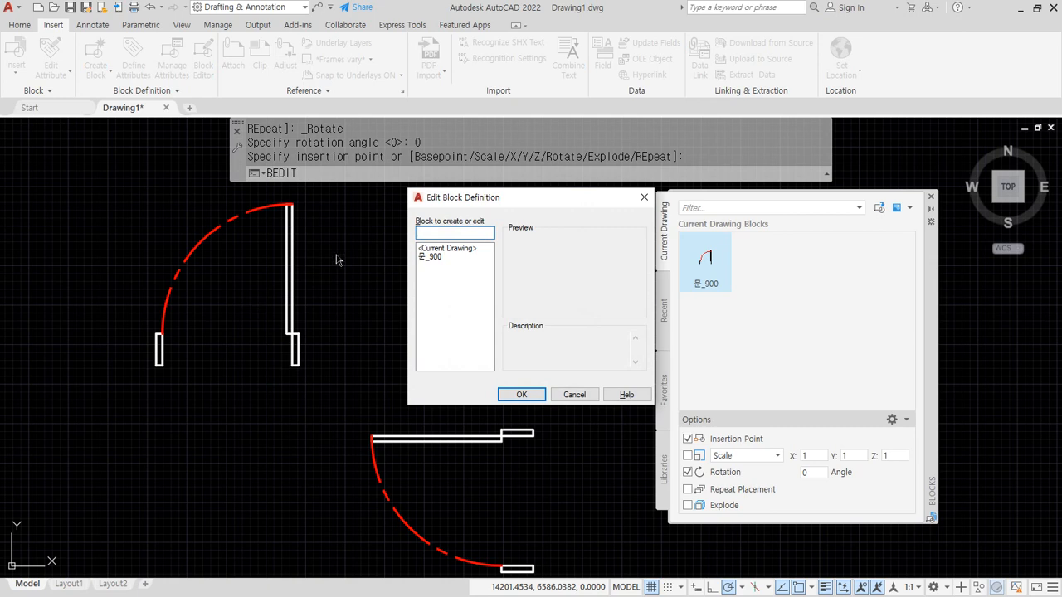
pyautogui.click(428, 256)
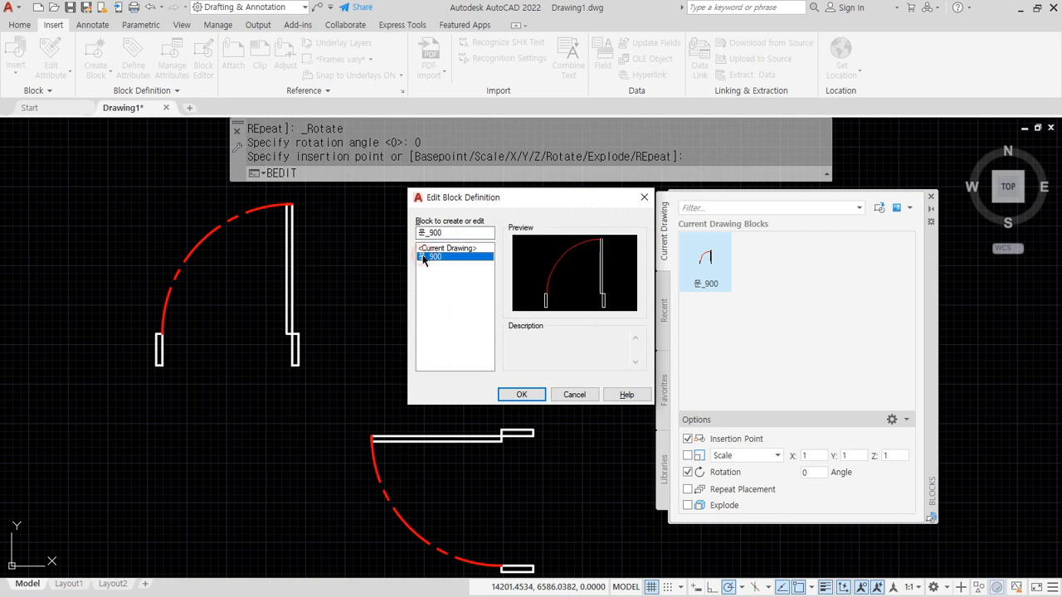
pyautogui.click(520, 395)
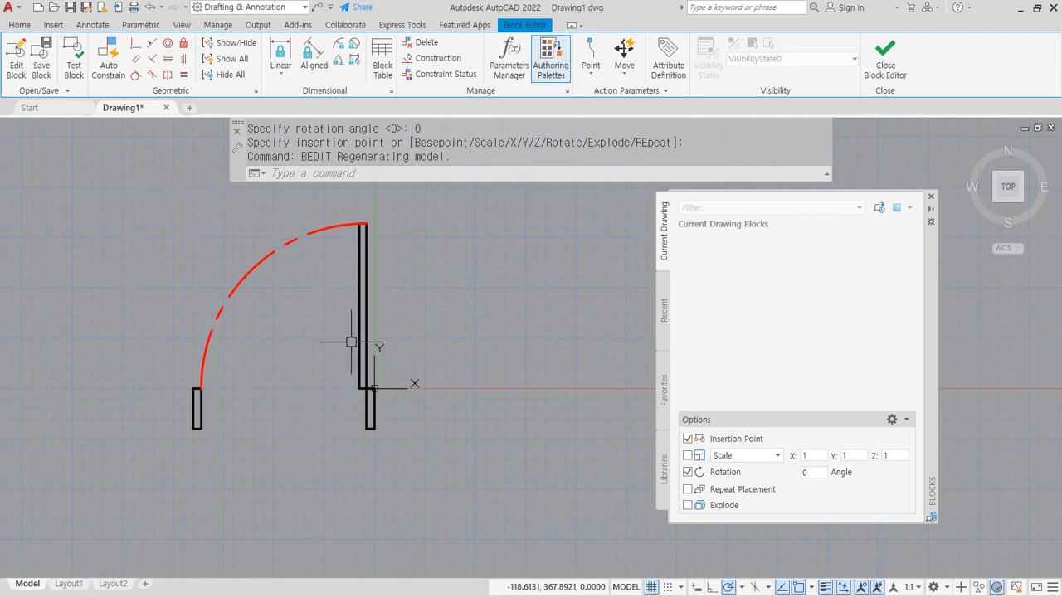
# - Mirror the whole door about a vertical line along the left jamb's outer edge, keeping the source objects
pyautogui.write('mi')
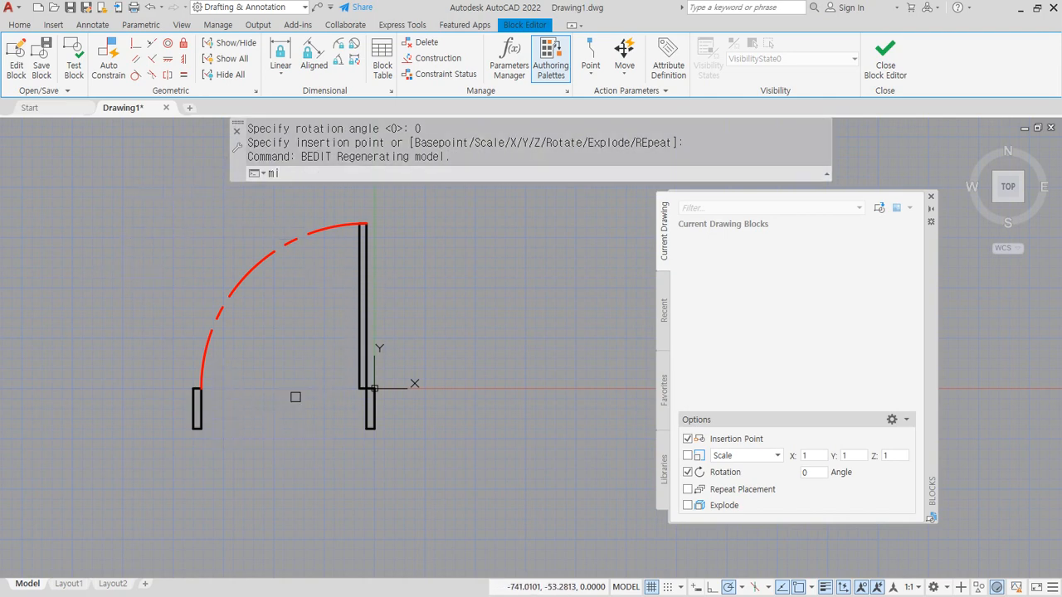
pyautogui.press('Return')
pyautogui.click(413, 441)
pyautogui.click(160, 236)
pyautogui.press('Return')
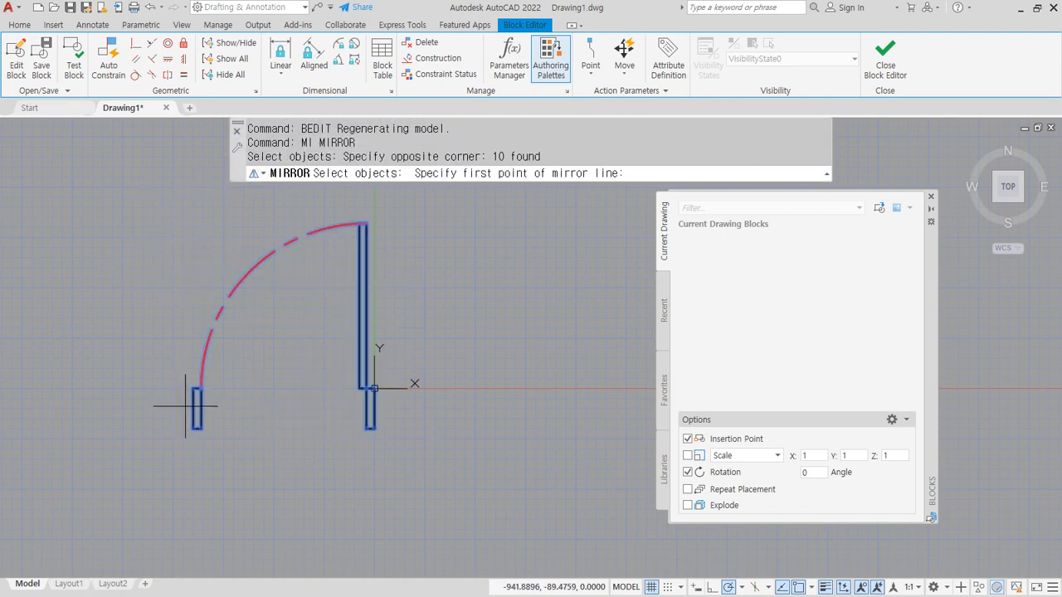
pyautogui.click(192, 426)
pyautogui.click(190, 304)
pyautogui.press('Return')
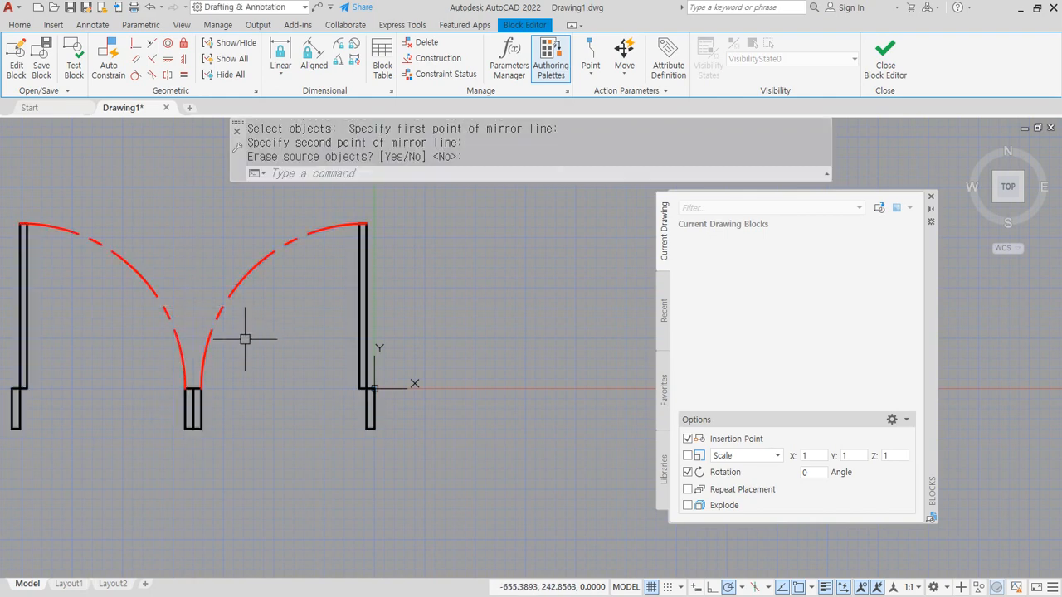
# - Stretch the upper ends of both door leaves and their arcs upward by 40
pyautogui.moveTo(371, 251); pyautogui.dragTo(407, 261, button='middle')
pyautogui.write('s')
pyautogui.press('Return')
pyautogui.click(432, 203)
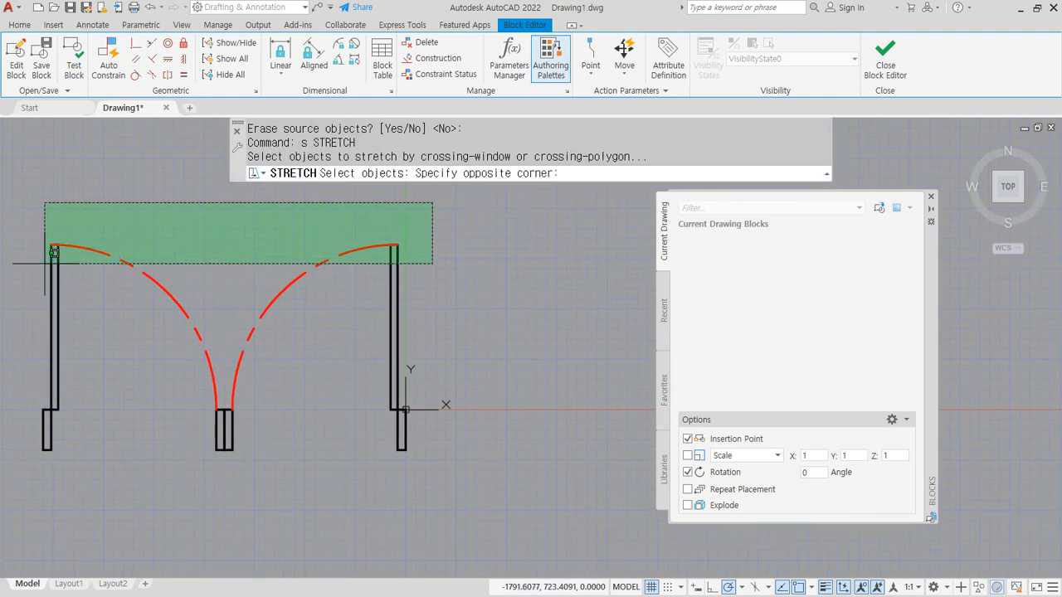
pyautogui.click(44, 279)
pyautogui.press('Return')
pyautogui.click(136, 329)
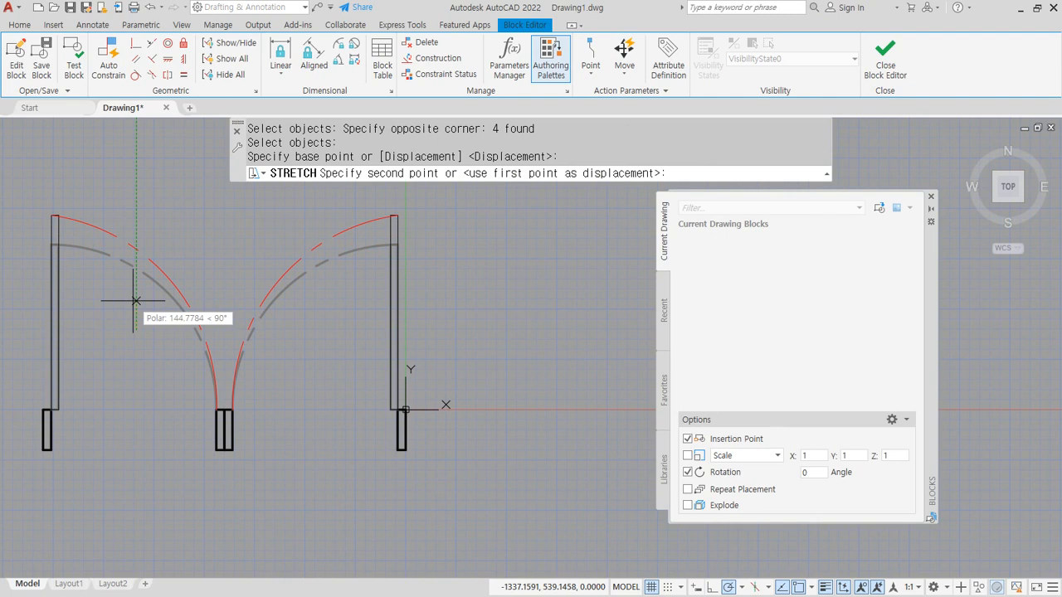
pyautogui.write('40')
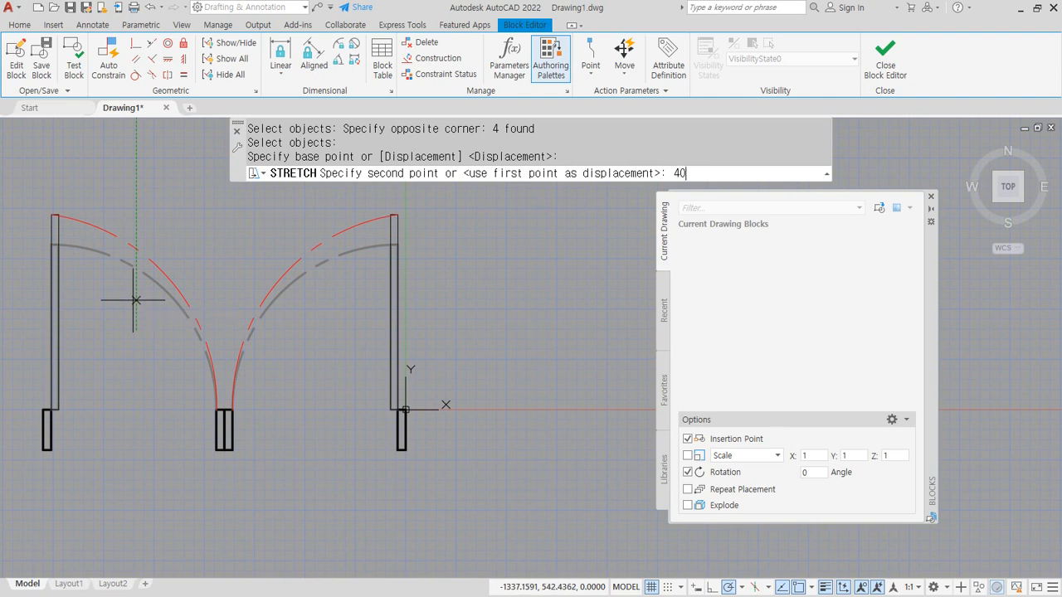
pyautogui.press('Return')
# - Stretch the lower ends of both swing arcs to the point where the two middle jambs meet
pyautogui.click(244, 384)
pyautogui.click(147, 348)
pyautogui.scroll(8, 199, 398)
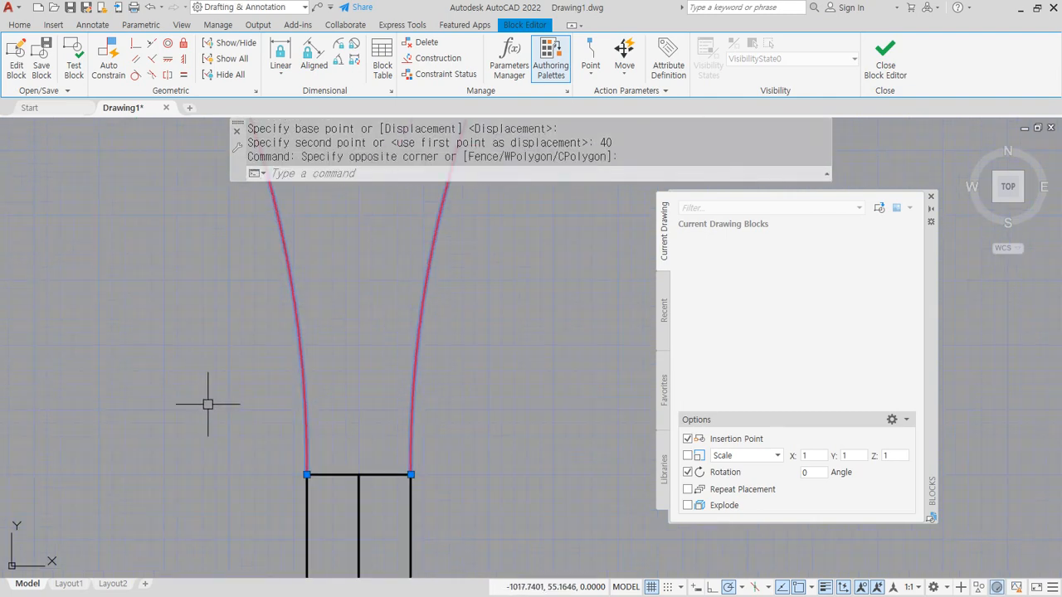
pyautogui.click(307, 475)
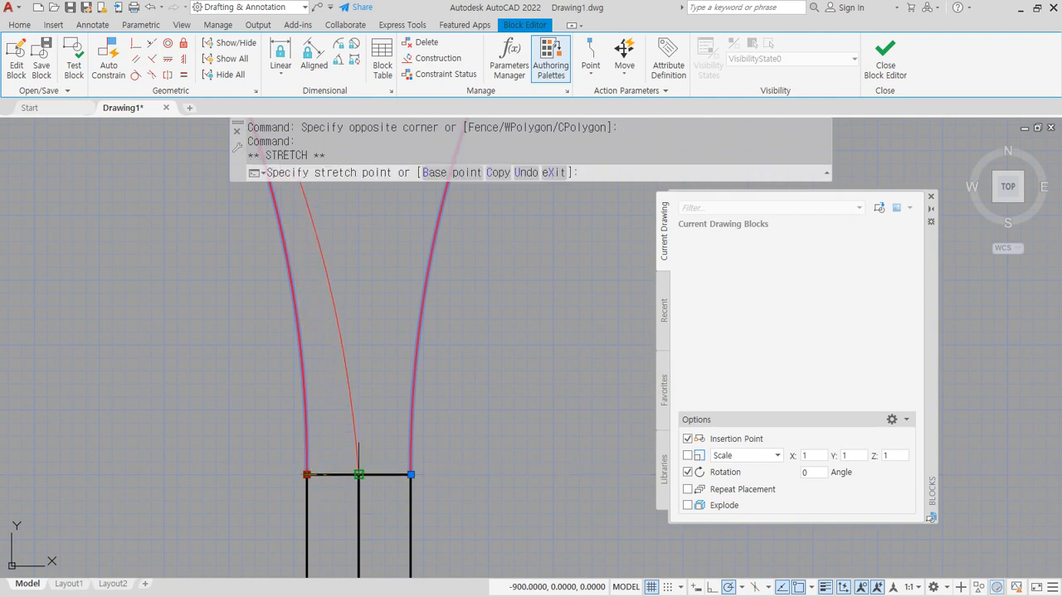
pyautogui.click(359, 475)
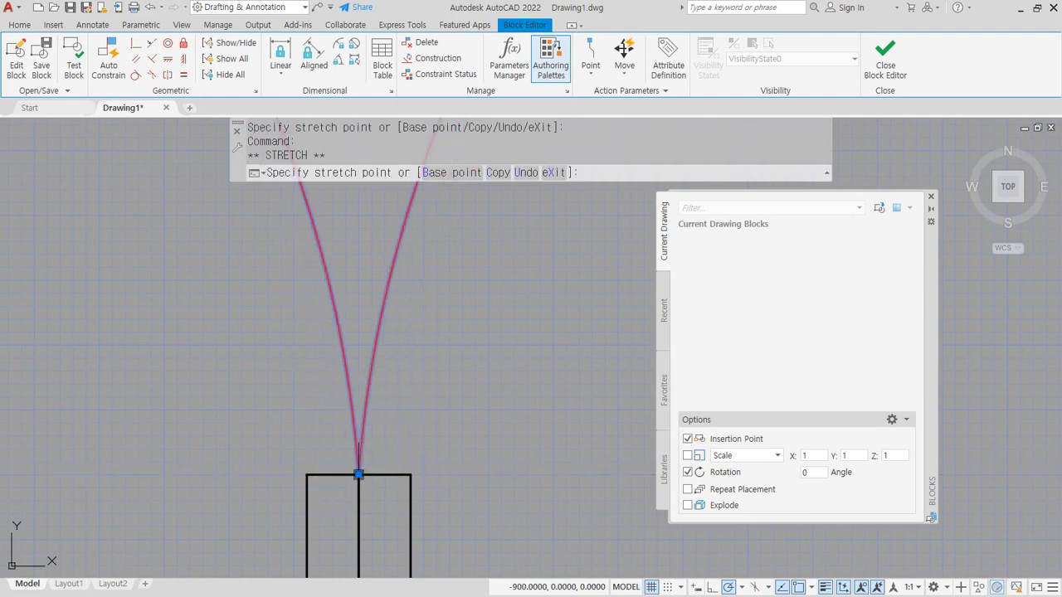
pyautogui.click(358, 474)
pyautogui.scroll(-6, 133, 422)
pyautogui.moveTo(133, 423); pyautogui.dragTo(189, 380, button='middle')
pyautogui.scroll(3, 189, 380)
pyautogui.press('Escape')
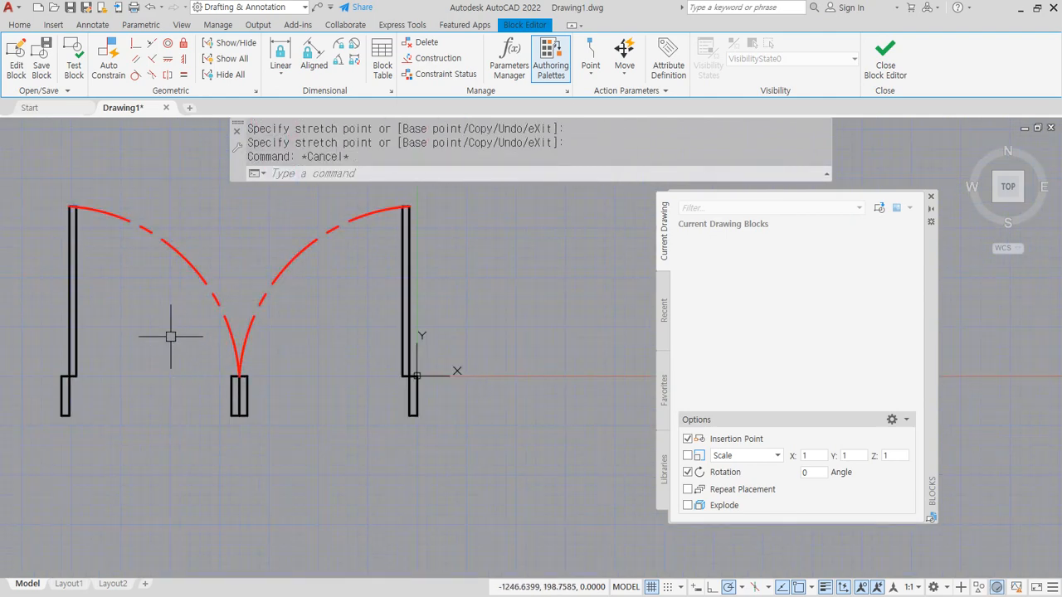
# - Erase the two middle jambs and close the Block Editor, saving the changes to 문_900
pyautogui.click(171, 335)
pyautogui.click(294, 448)
pyautogui.write('e')
pyautogui.press('Return')
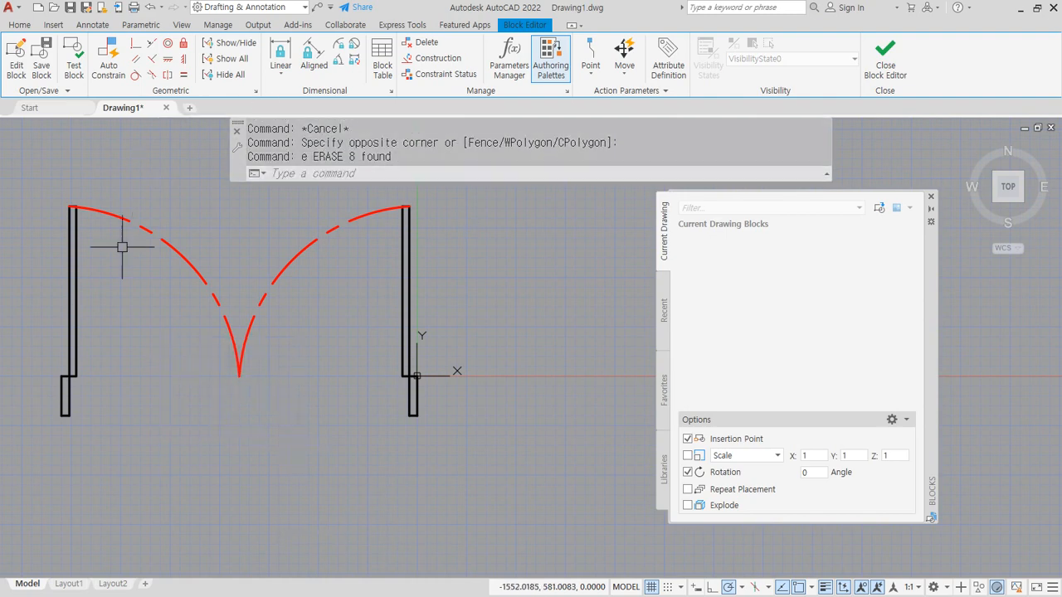
pyautogui.click(885, 56)
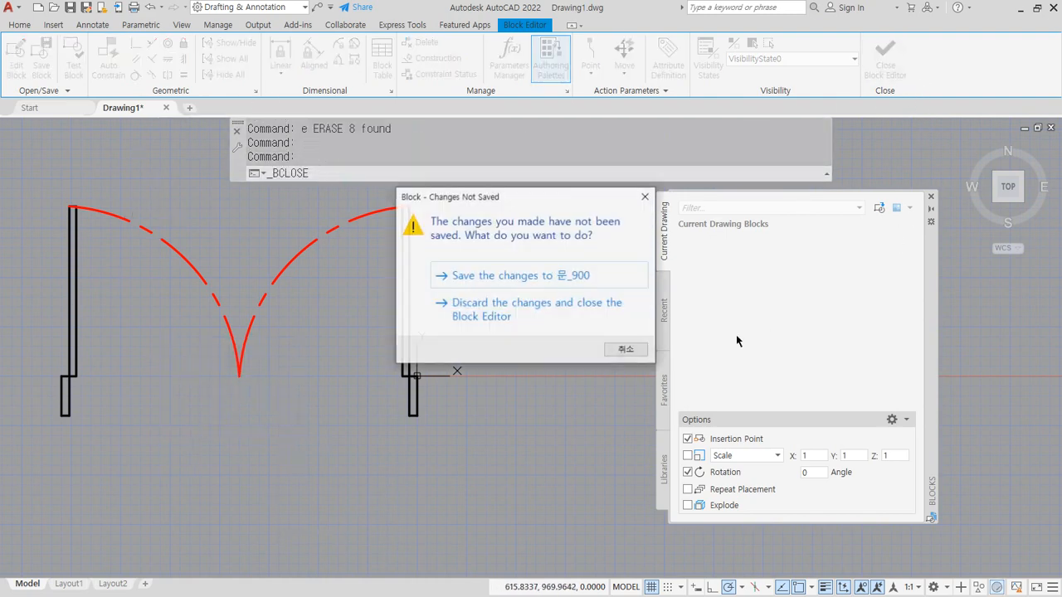
pyautogui.click(495, 279)
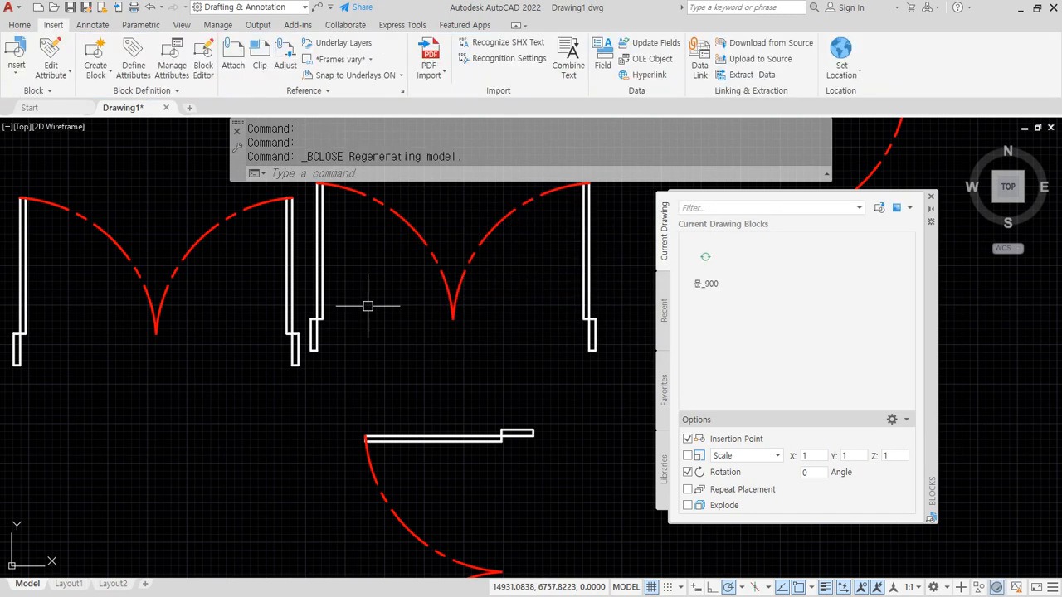
# - Move the leftmost upright double door a short distance left, away from the neighbouring door
pyautogui.scroll(-3, 367, 304)
pyautogui.moveTo(367, 304); pyautogui.dragTo(303, 358, button='middle')
pyautogui.write('m')
pyautogui.press('Return')
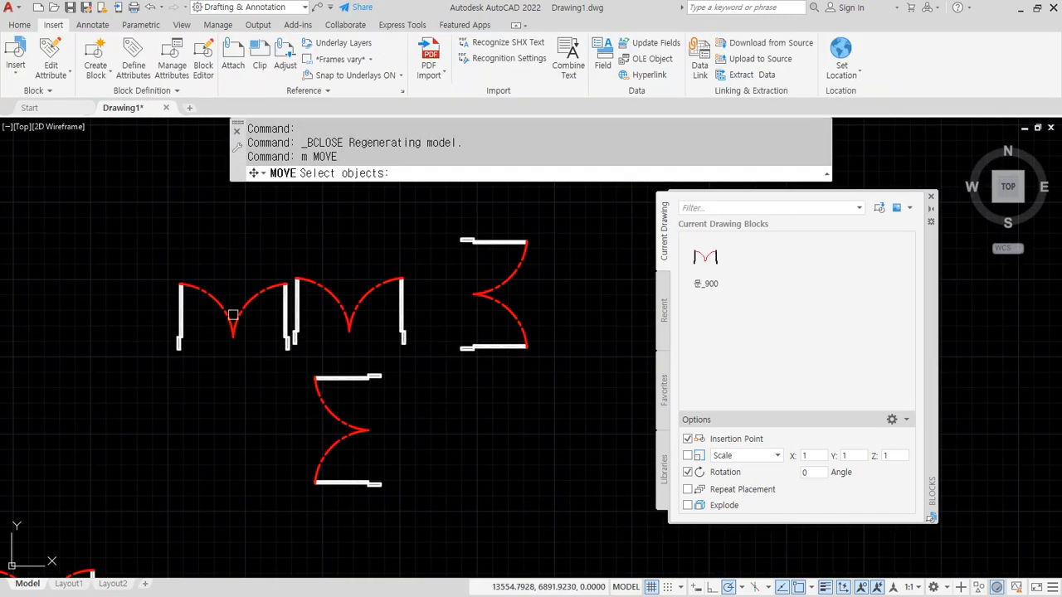
pyautogui.click(221, 310)
pyautogui.press('Return')
pyautogui.click(224, 370)
pyautogui.click(186, 371)
# - Move the other upright double door straight up, clear of the rotated door below it
pyautogui.press('Return')
pyautogui.click(372, 318)
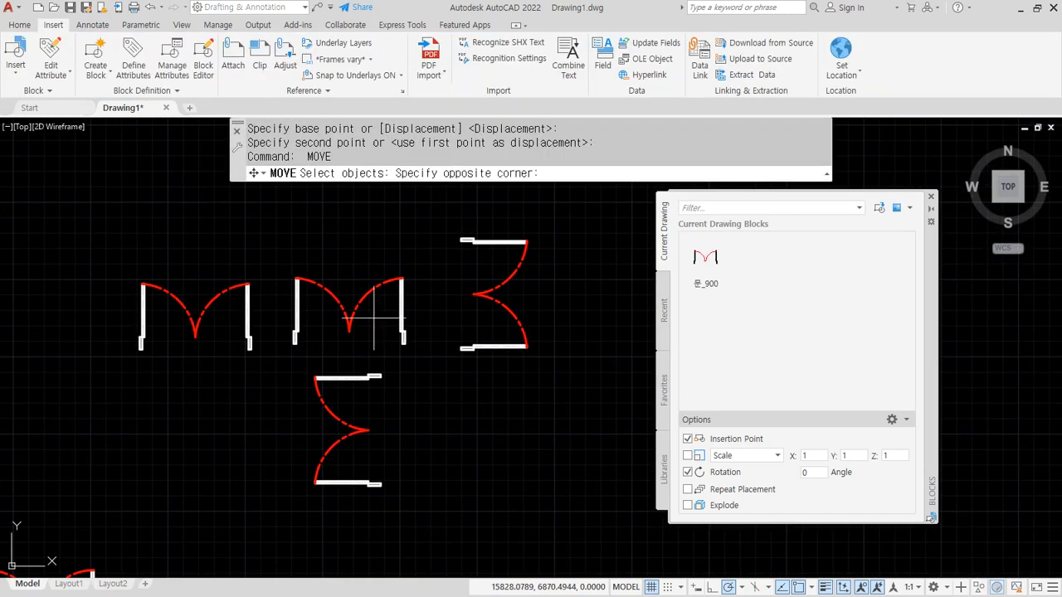
pyautogui.click(345, 283)
pyautogui.press('Return')
pyautogui.click(422, 384)
pyautogui.click(422, 360)
# - Move the clockwise-rotated double door horizontally to the right, away from the upright doors
pyautogui.press('Return')
pyautogui.click(515, 371)
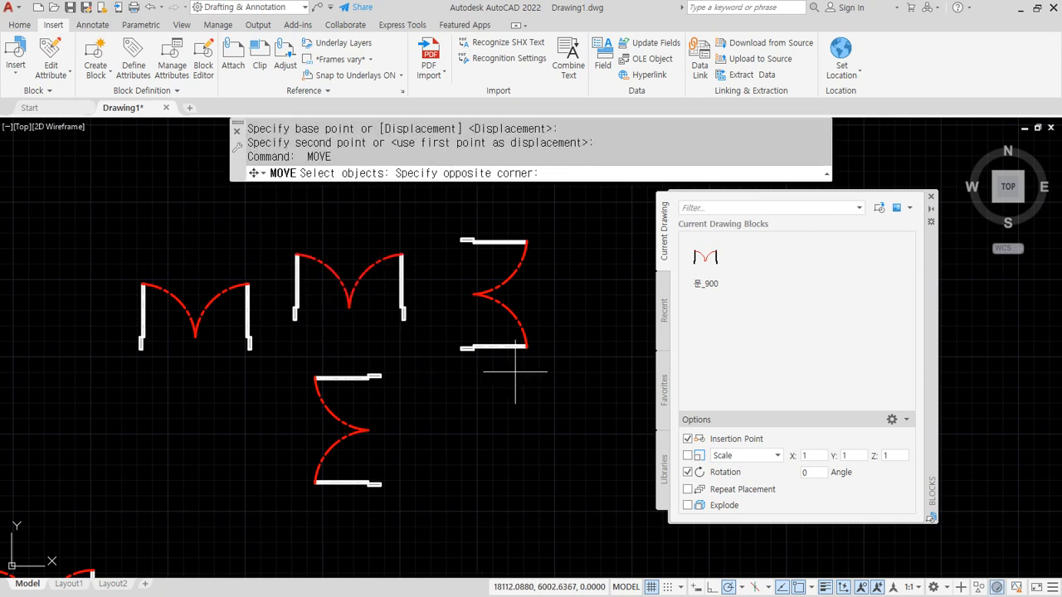
pyautogui.click(490, 344)
pyautogui.press('Return')
pyautogui.click(499, 377)
pyautogui.click(537, 377)
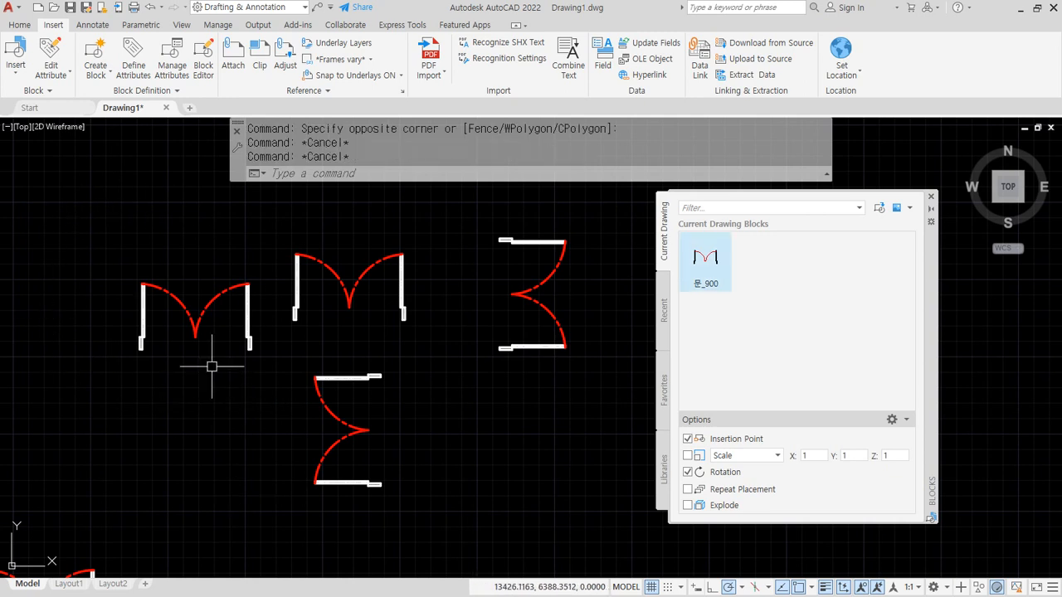
pyautogui.click(201, 284)
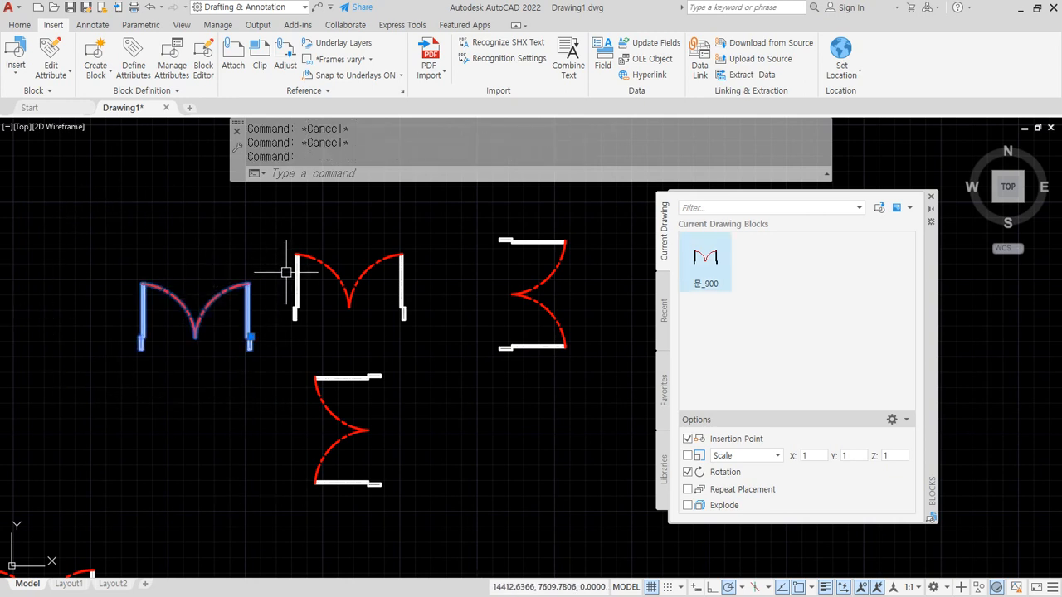
pyautogui.click(332, 267)
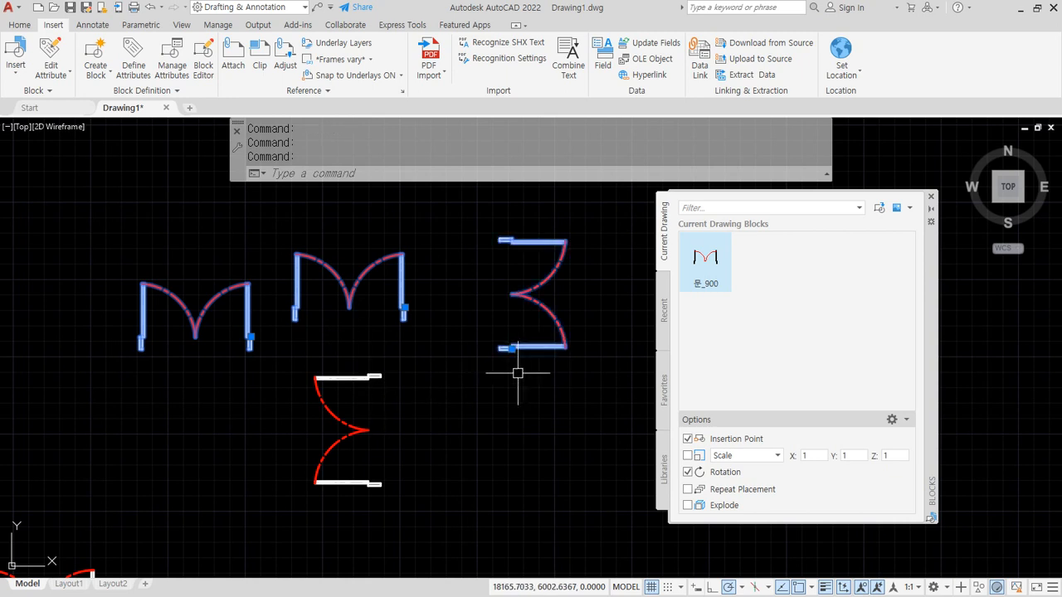
pyautogui.press('Escape')
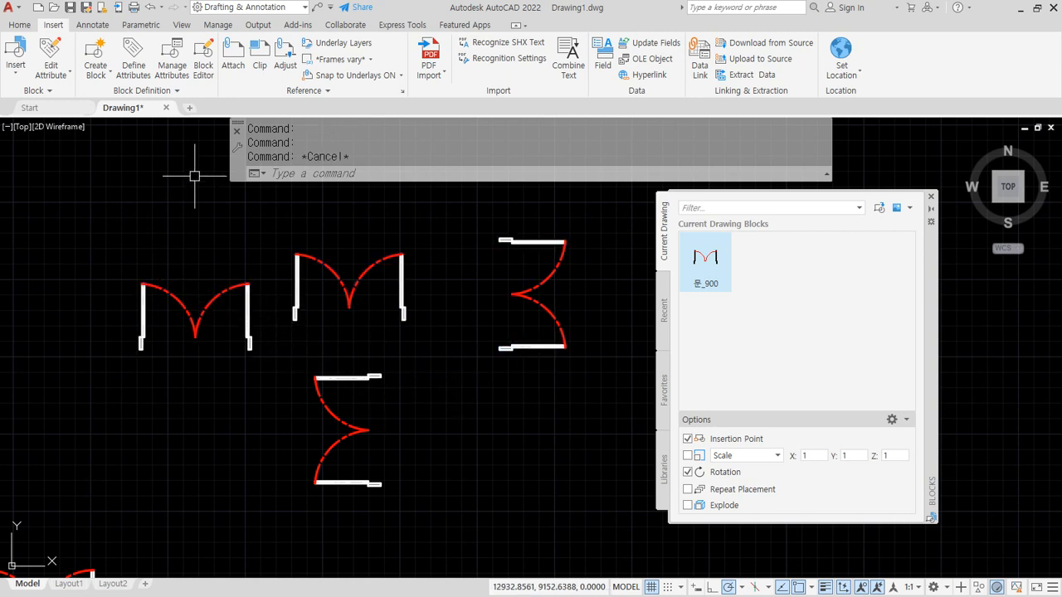
pyautogui.click(19, 25)
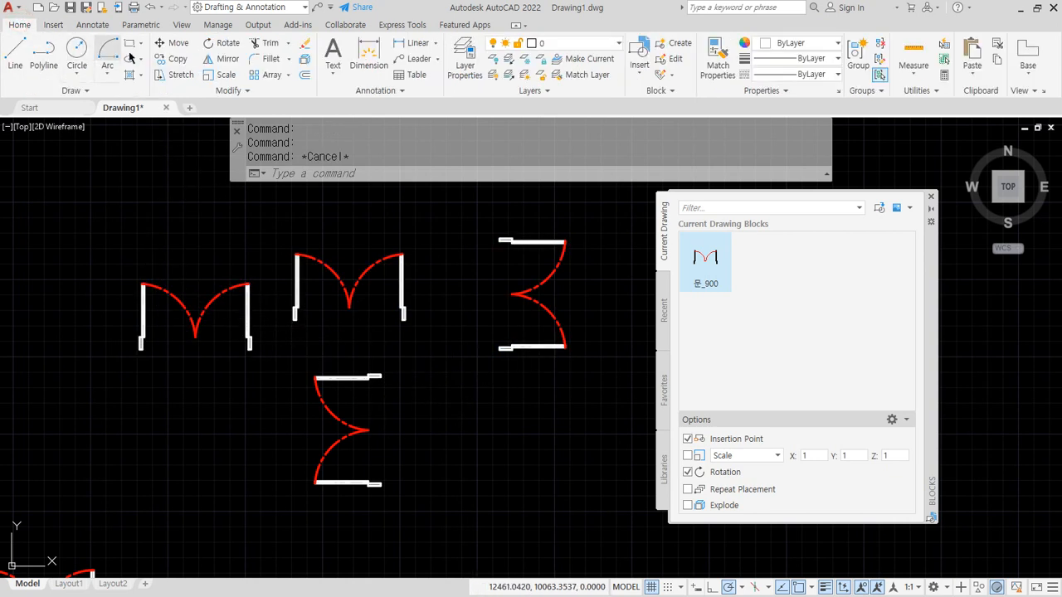
# - Explode the leftmost upright double door and select its leaves, arcs and jambs individually to check the separated parts
pyautogui.click(305, 59)
pyautogui.click(188, 309)
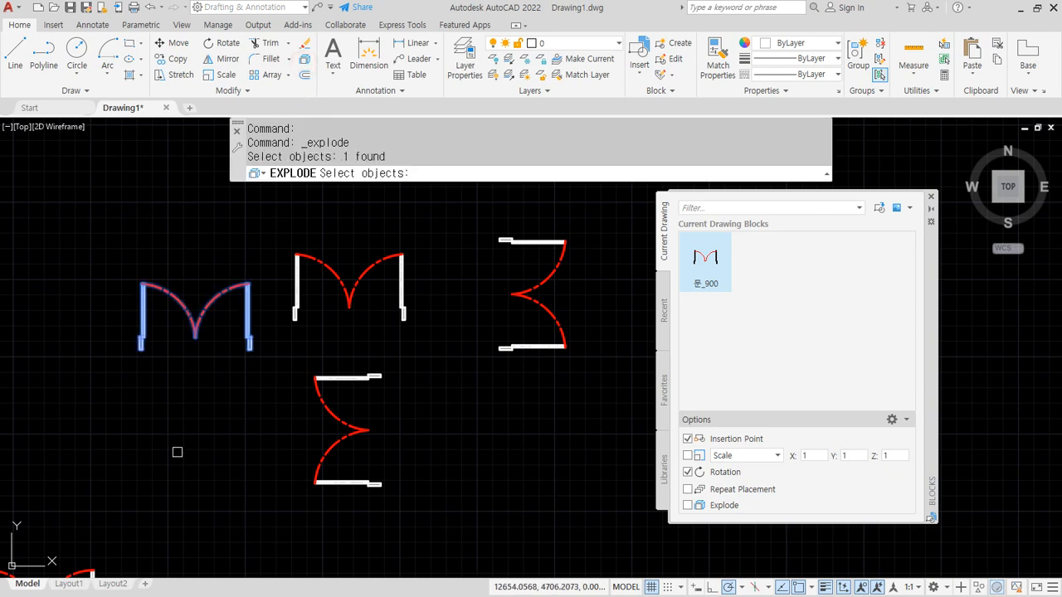
pyautogui.press('Return')
pyautogui.click(246, 306)
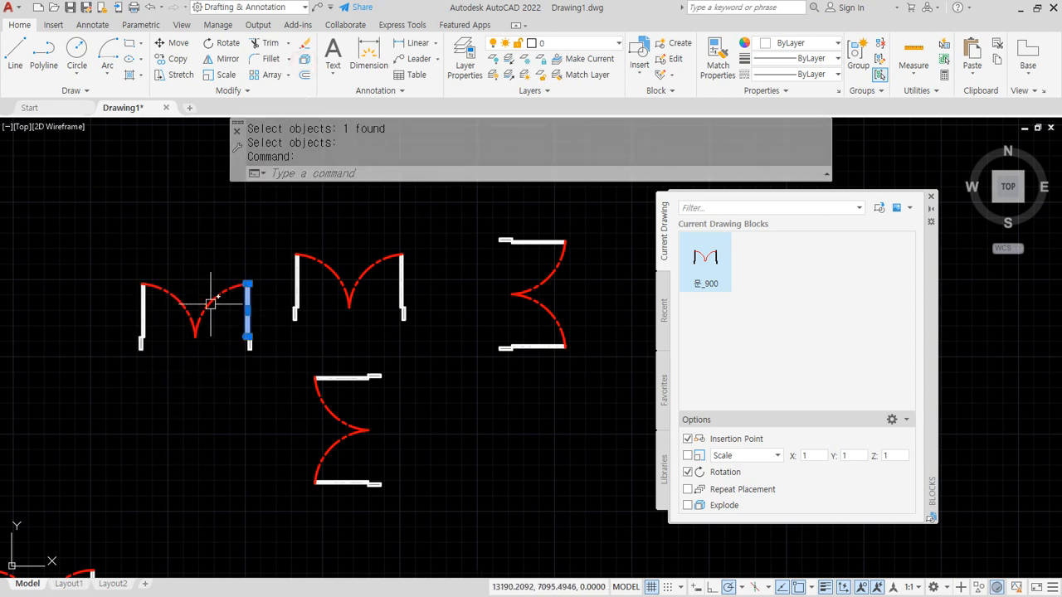
pyautogui.click(214, 300)
pyautogui.click(178, 299)
pyautogui.click(141, 316)
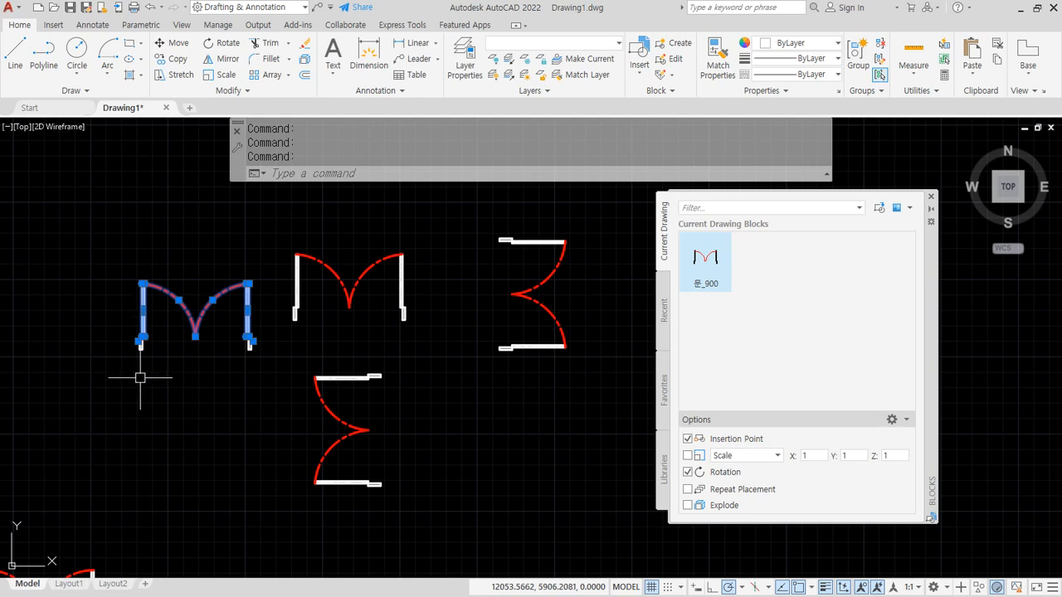
pyautogui.scroll(6, 140, 378)
pyautogui.press('Escape')
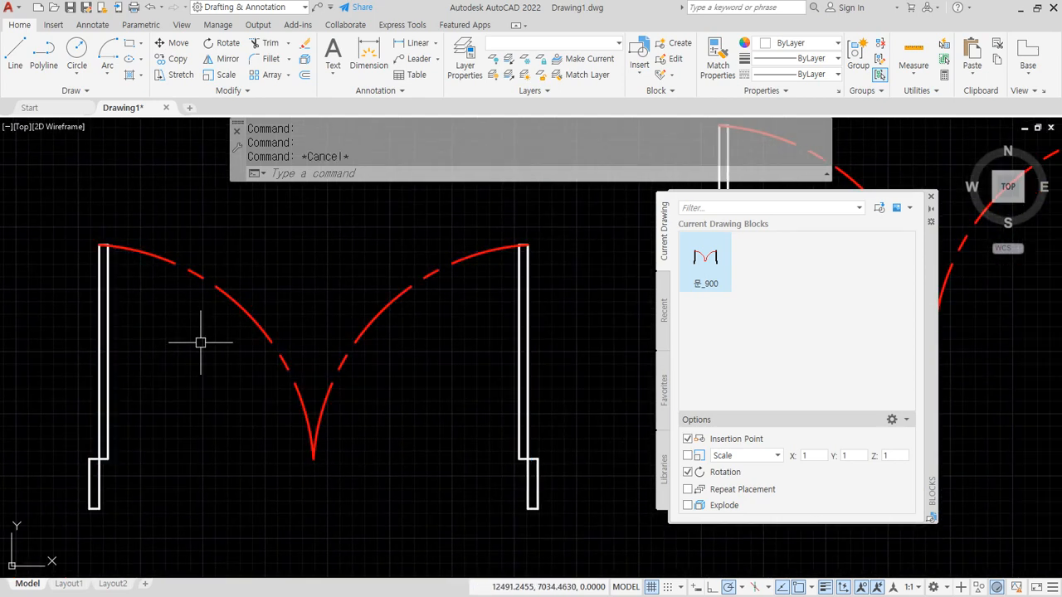
# - Select the clockwise-rotated double door and examine the block's single grip at its lower jamb
pyautogui.doubleClick(131, 357)
pyautogui.moveTo(630, 373); pyautogui.dragTo(325, 357, button='middle')
pyautogui.scroll(-6, 429, 393)
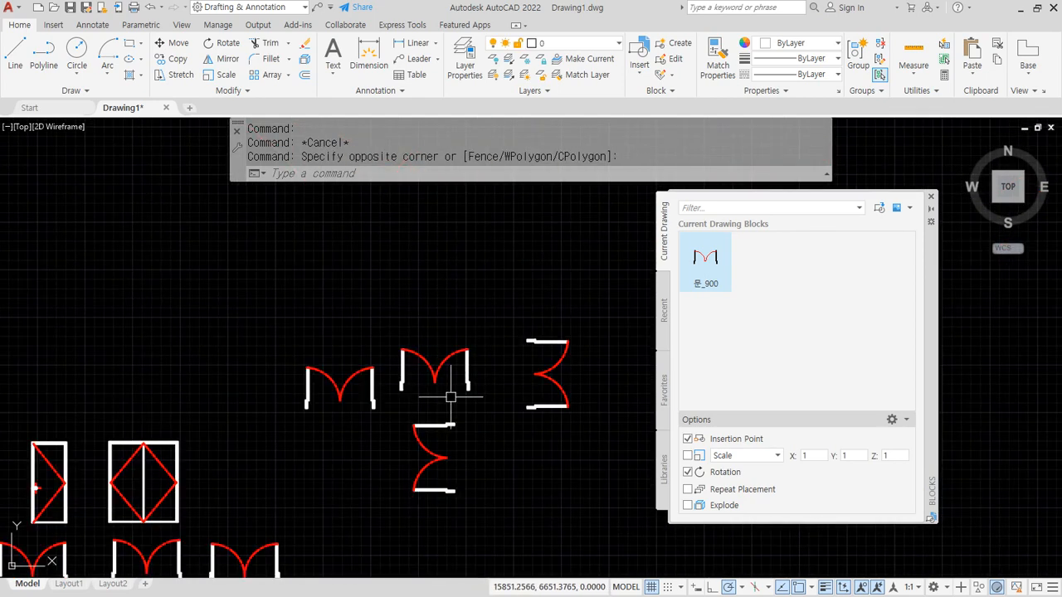
pyautogui.moveTo(504, 429); pyautogui.dragTo(300, 354, button='middle')
pyautogui.scroll(7, 365, 312)
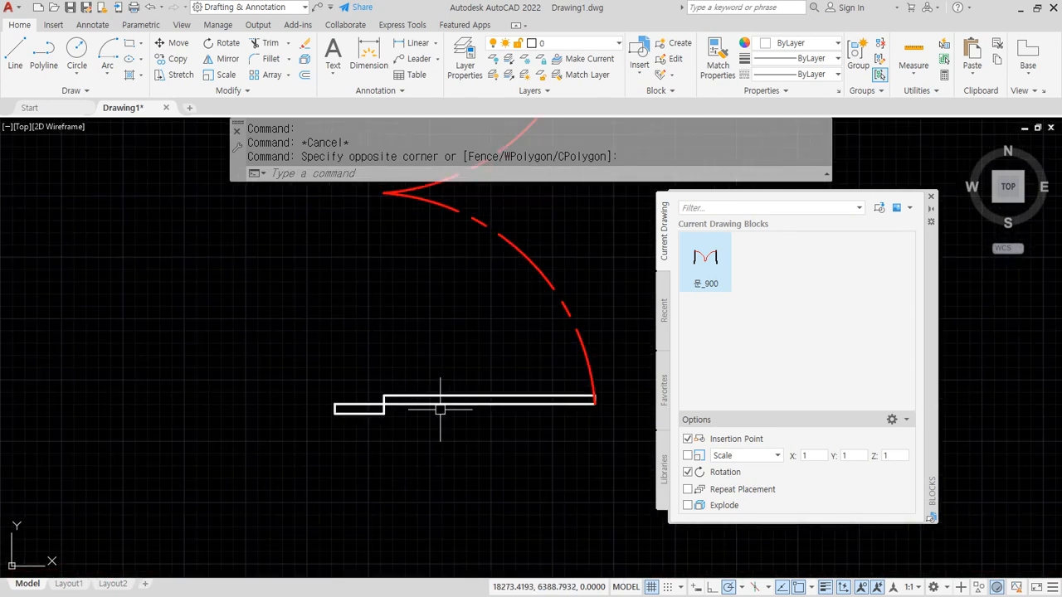
pyautogui.click(440, 409)
pyautogui.click(325, 344)
pyautogui.moveTo(341, 427); pyautogui.dragTo(285, 310, button='middle')
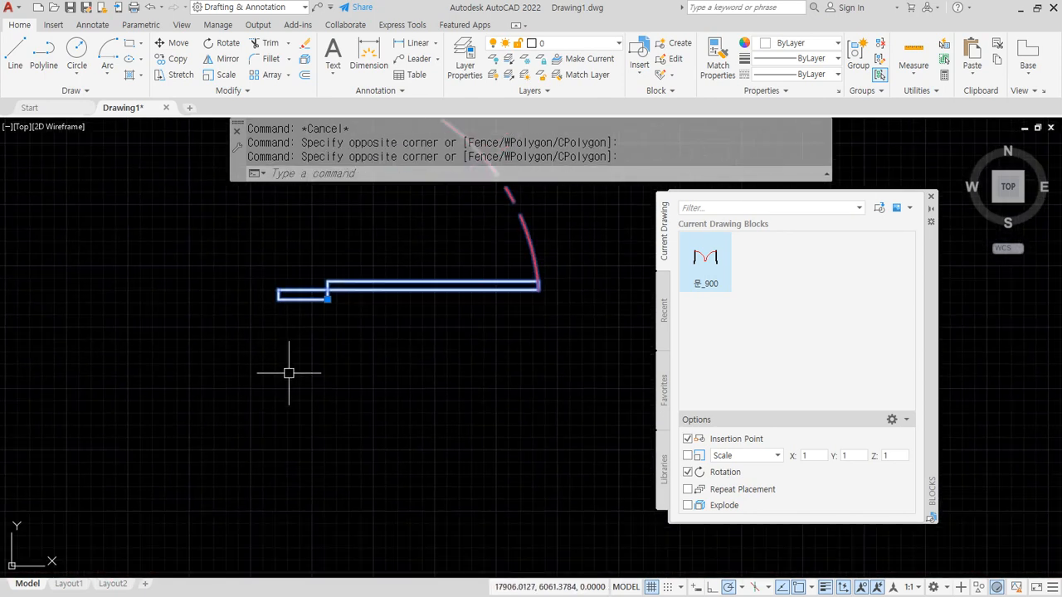
# - Switch to Notepad and add the line "INSert(삽입점 INS)" at the end of the notes
pyautogui.hotkey('alt', 'Tab')
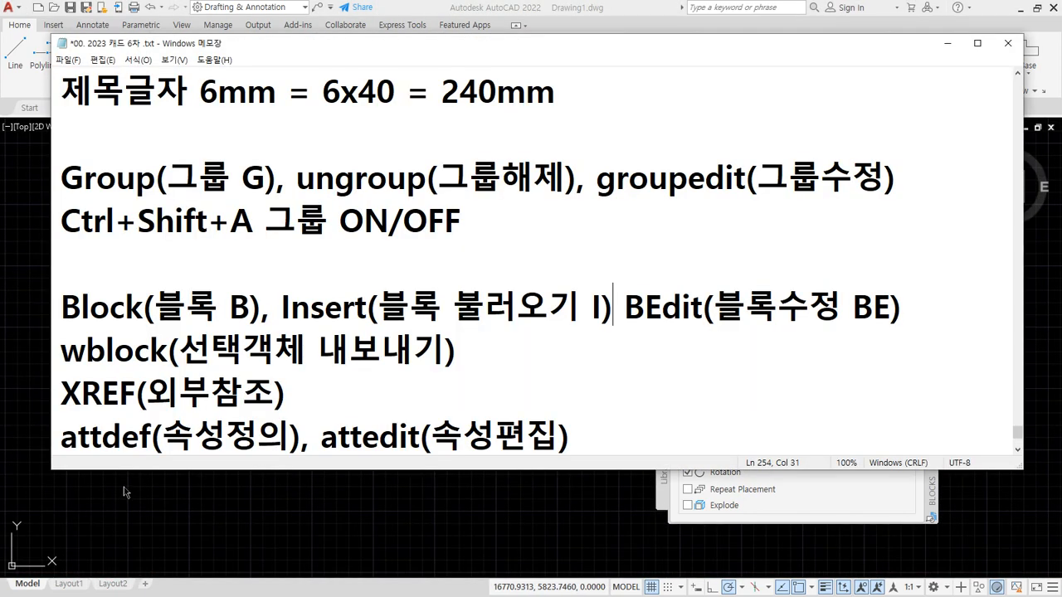
pyautogui.press('Return')
pyautogui.press('Return')
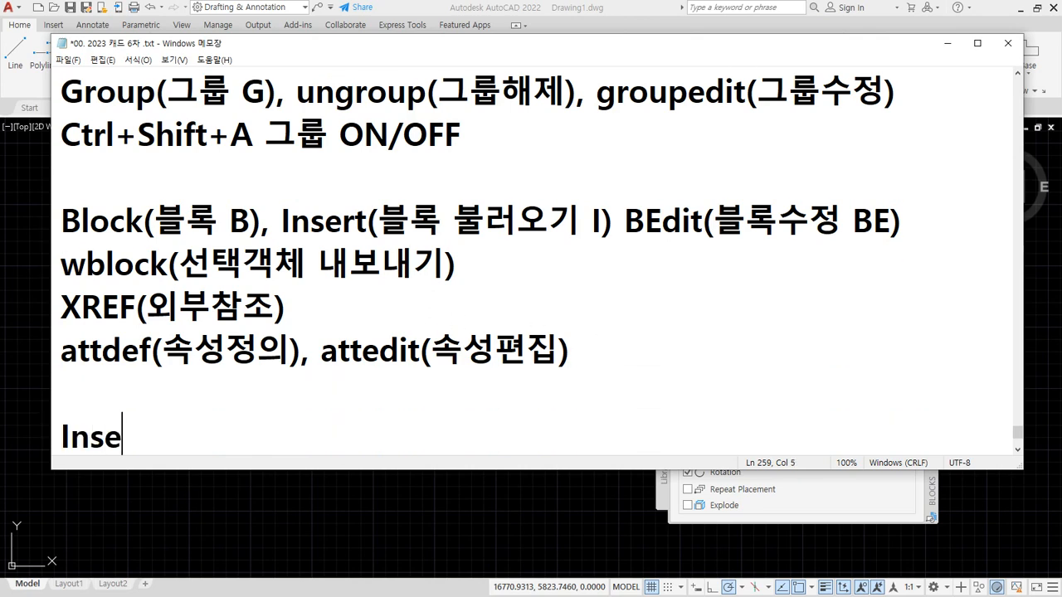
pyautogui.press('Right')
pyautogui.press('Delete')
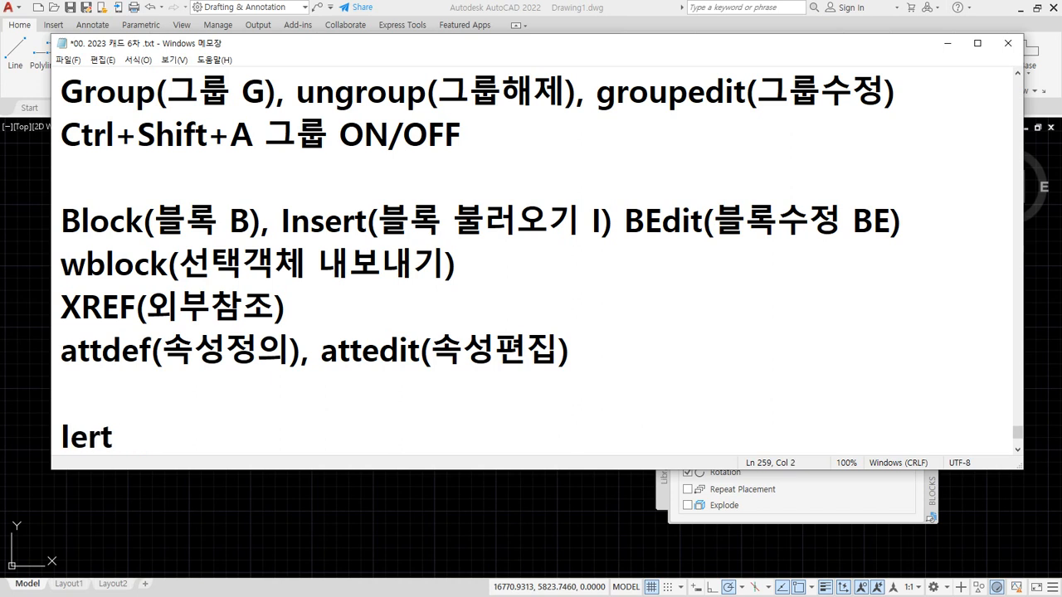
pyautogui.write('NS')
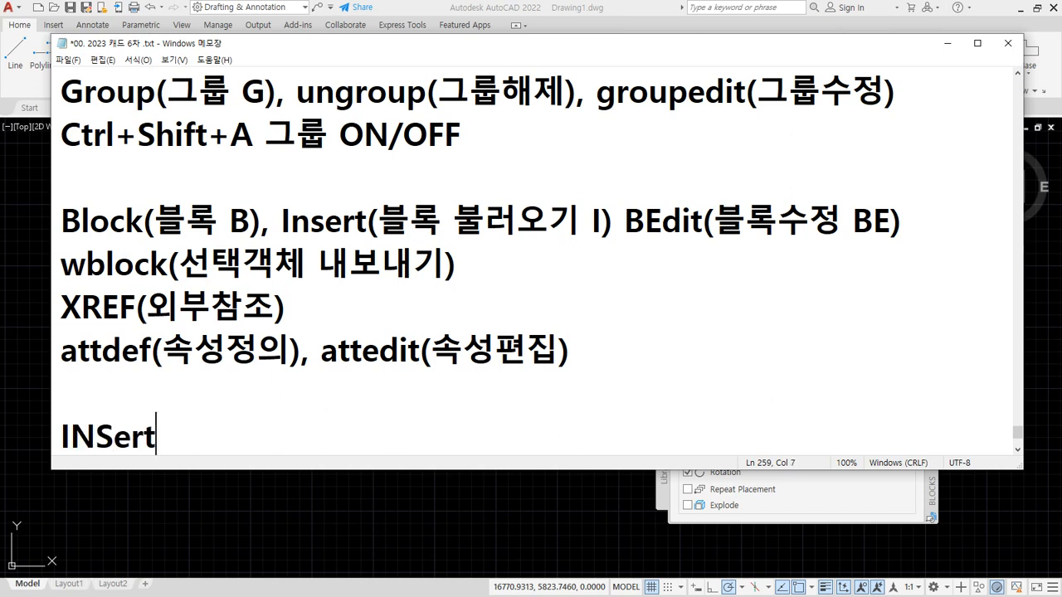
pyautogui.write('(ㅅ')
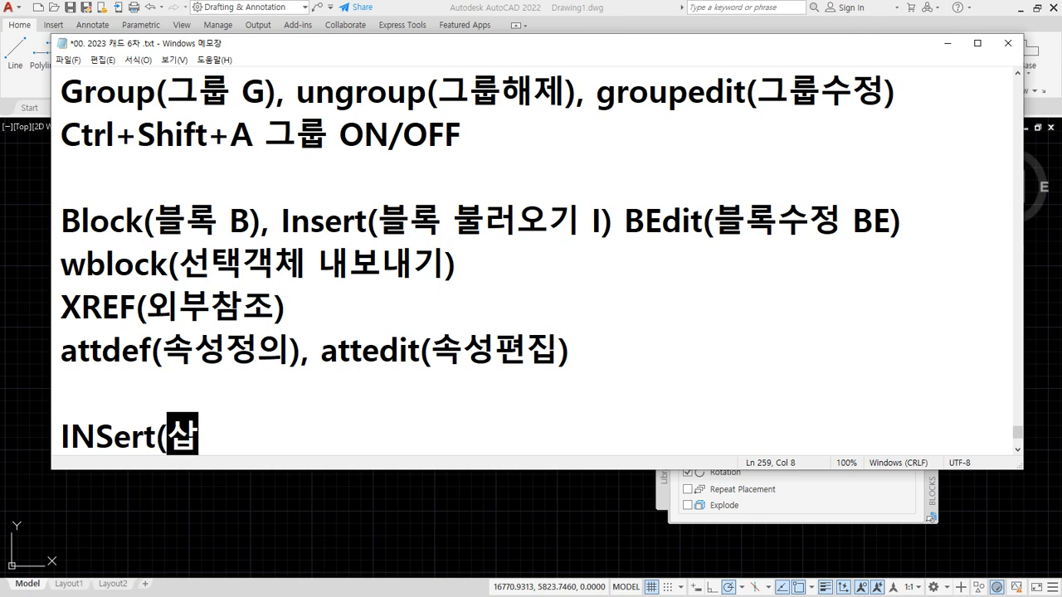
pyautogui.write('입점')
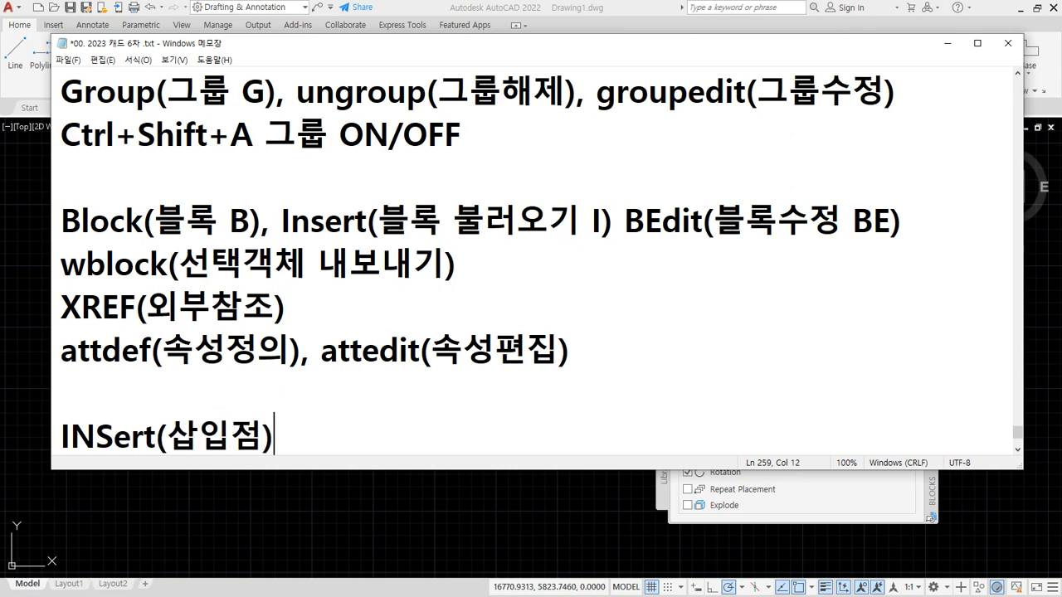
pyautogui.write(')')
pyautogui.press('Return')
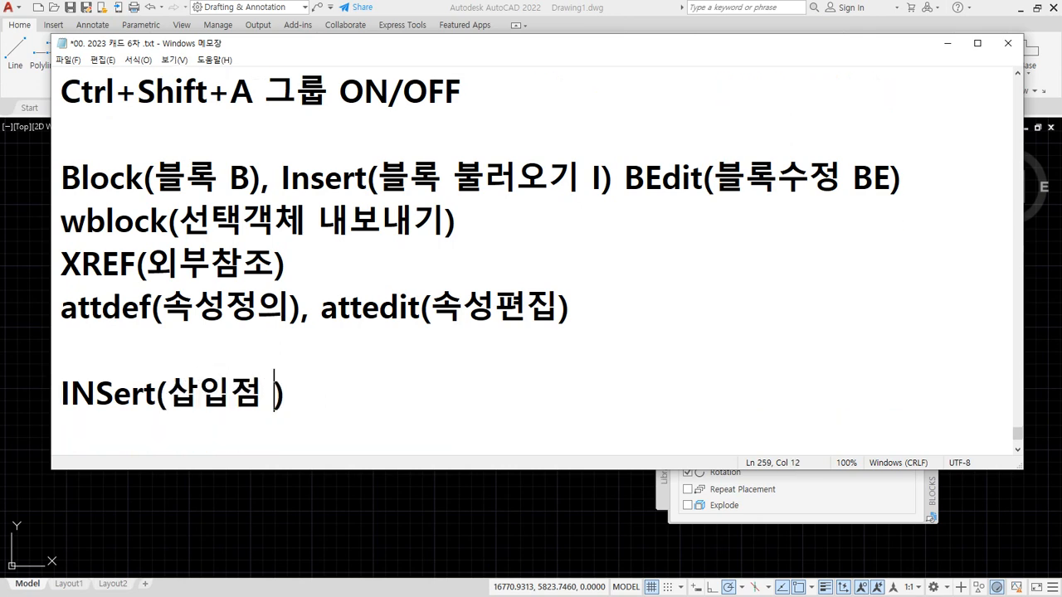
pyautogui.write('INS')
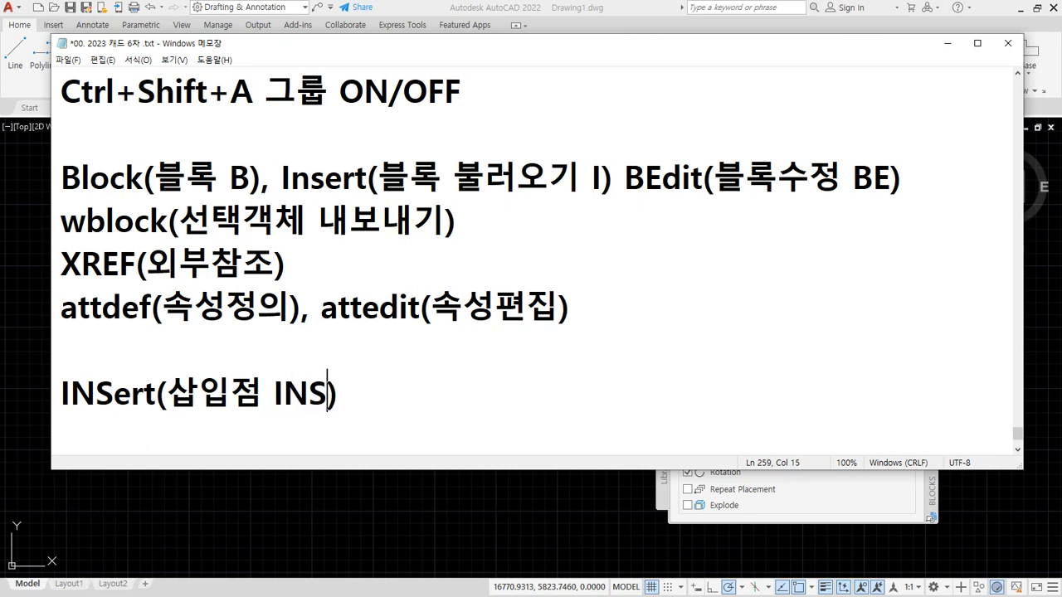
# - Return to AutoCAD and reselect the clockwise-rotated double door to inspect its insertion point up close
pyautogui.click(449, 6)
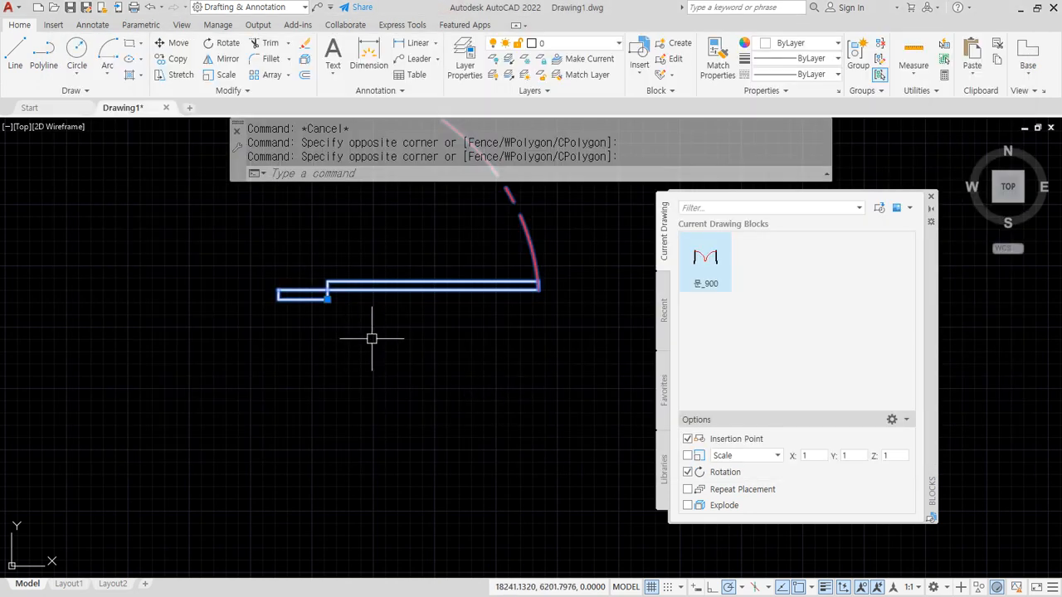
pyautogui.moveTo(372, 357); pyautogui.dragTo(371, 407, button='middle')
pyautogui.press('Escape')
pyautogui.scroll(4, 344, 345)
pyautogui.scroll(-4, 335, 381)
pyautogui.click(358, 393)
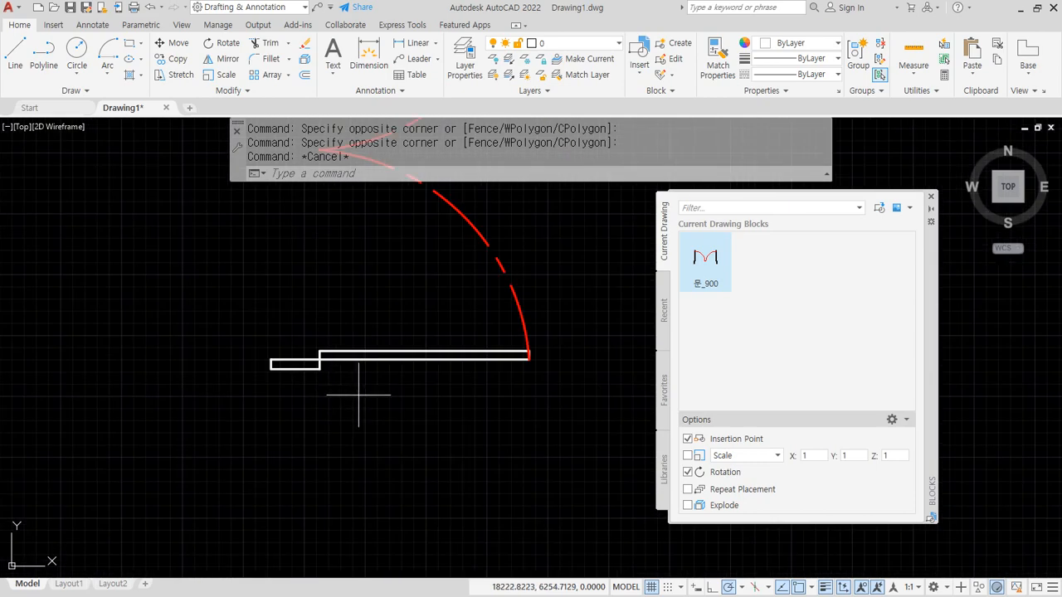
pyautogui.click(302, 318)
pyautogui.scroll(4, 318, 379)
pyautogui.hotkey('ctrl', '2')
pyautogui.moveTo(331, 367); pyautogui.dragTo(302, 336)
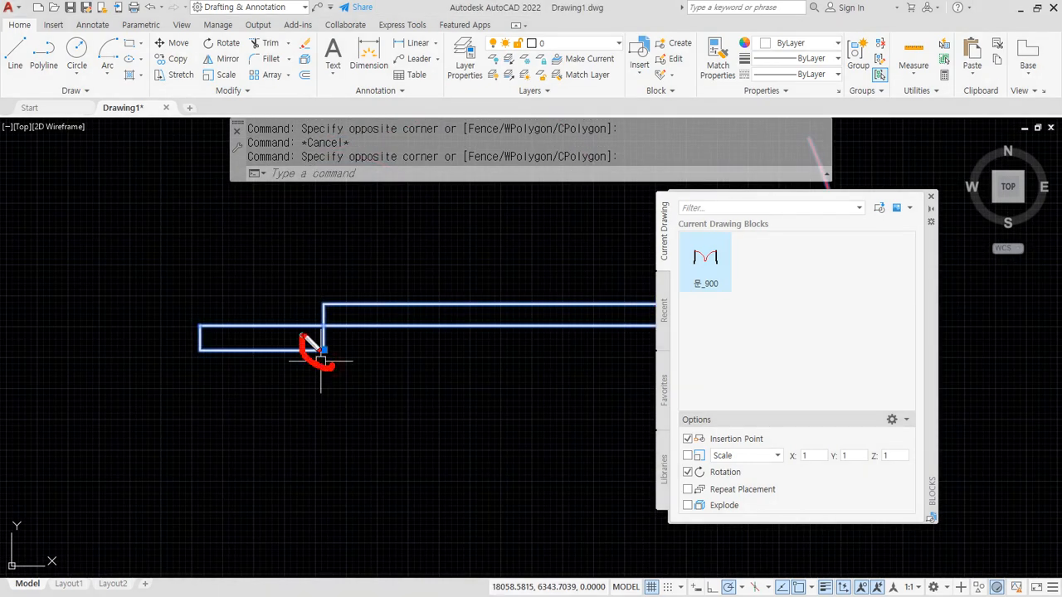
pyautogui.press('Escape')
pyautogui.scroll(-4, 360, 427)
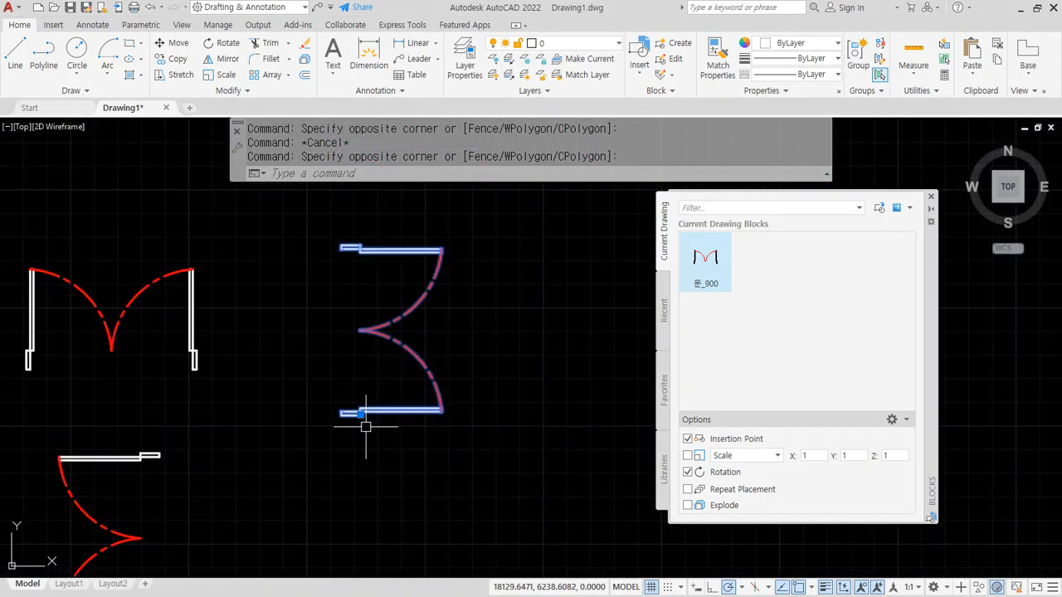
# - Draw a line straight down from the clockwise-rotated double door's insertion point, using the Insert object snap
pyautogui.write('l')
pyautogui.press('Return')
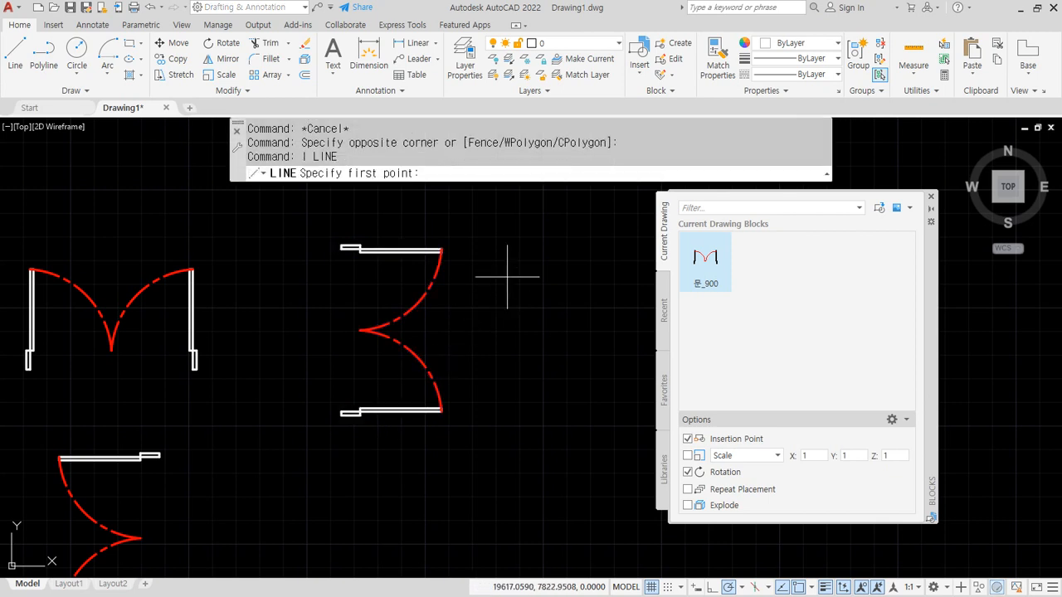
pyautogui.keyDown('shift'); pyautogui.rightClick(509, 274); pyautogui.keyUp('shift')
pyautogui.click(546, 540)
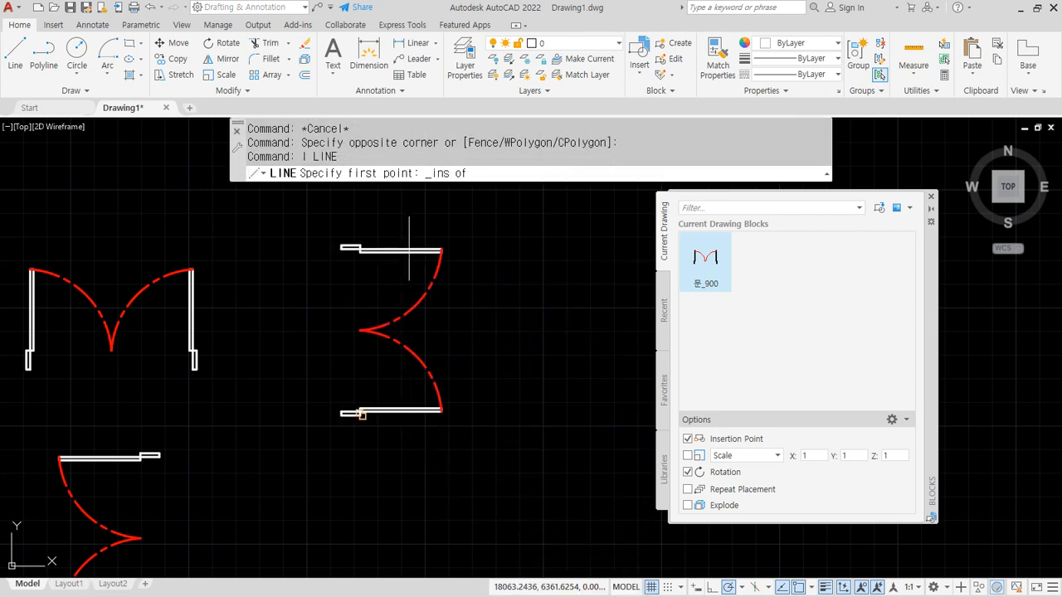
pyautogui.click(409, 407)
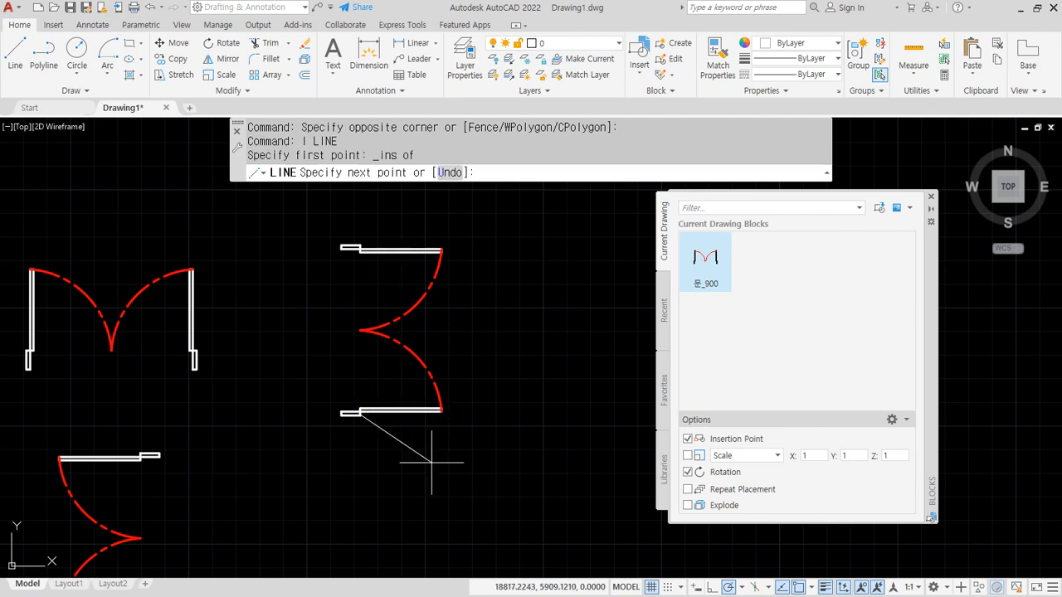
pyautogui.click(361, 541)
pyautogui.press('Return')
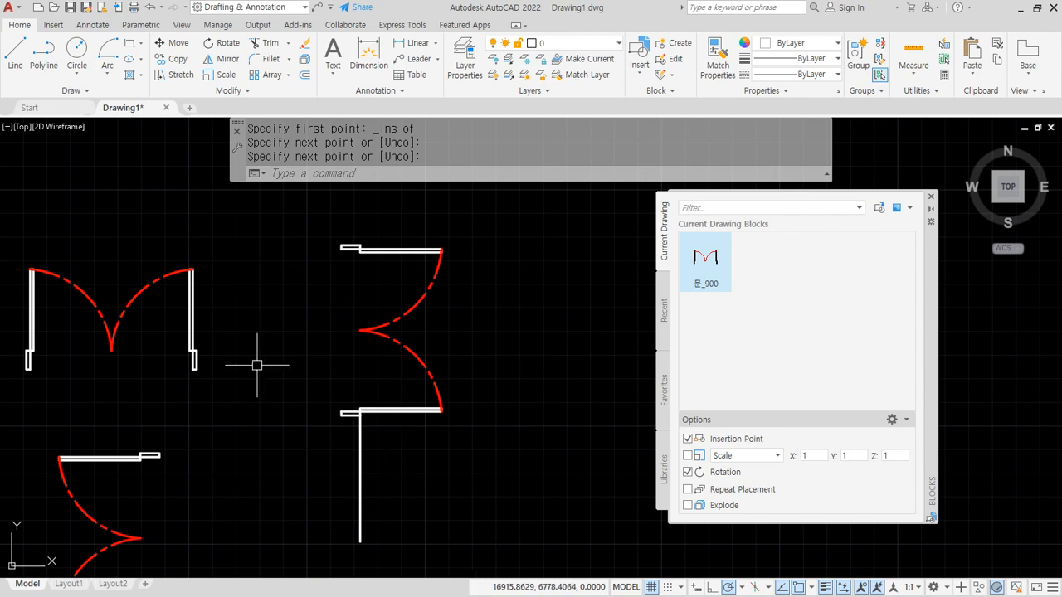
# - Draw a horizontal line to the right from the middle upright double door's insertion point, using the Insert object snap
pyautogui.moveTo(251, 365); pyautogui.dragTo(490, 385, button='middle')
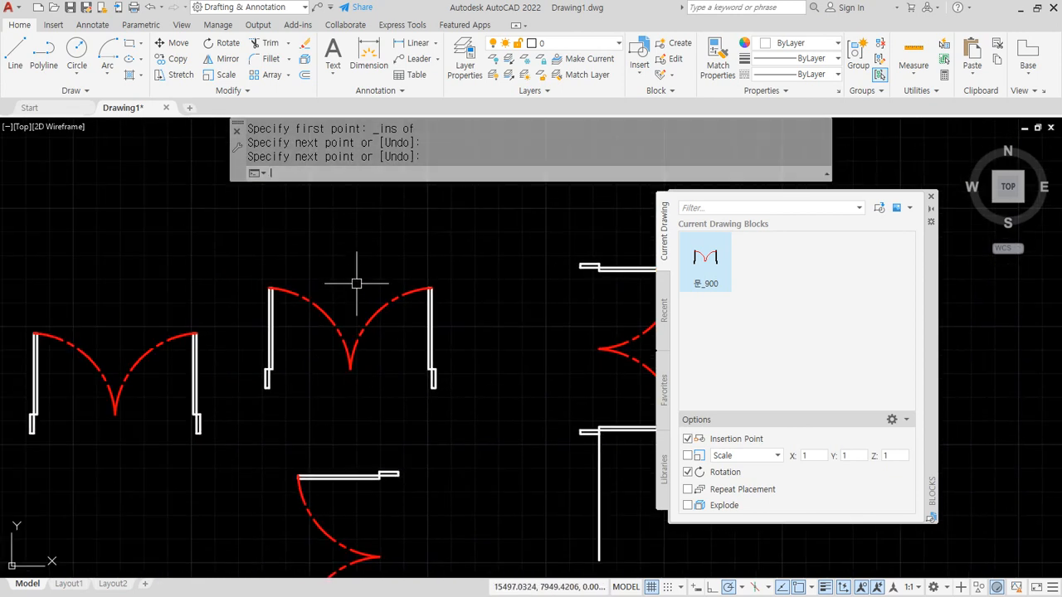
pyautogui.write('l')
pyautogui.press('Return')
pyautogui.keyDown('shift'); pyautogui.rightClick(380, 221); pyautogui.keyUp('shift')
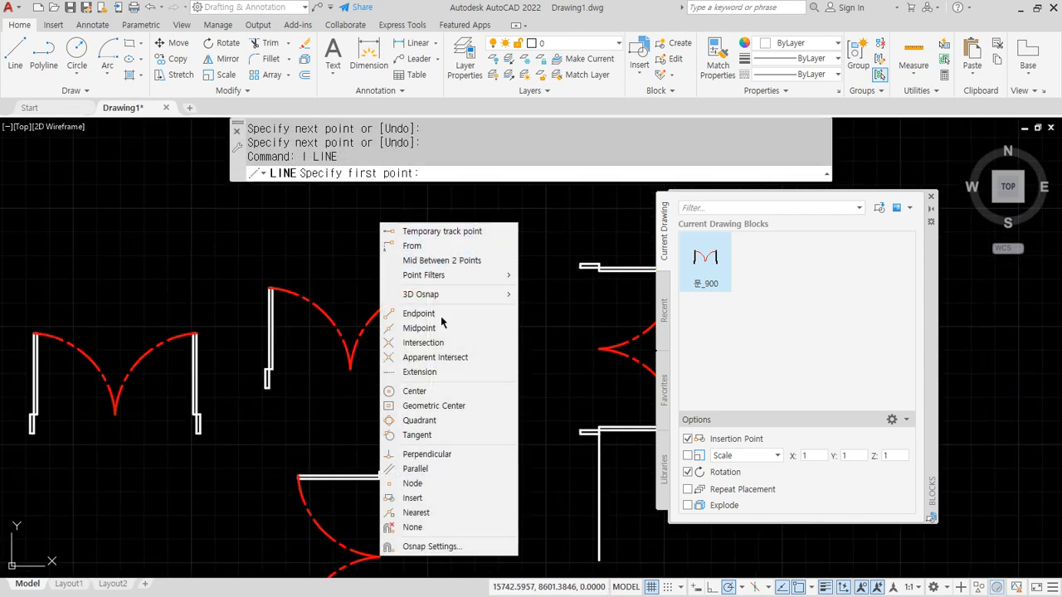
pyautogui.click(419, 498)
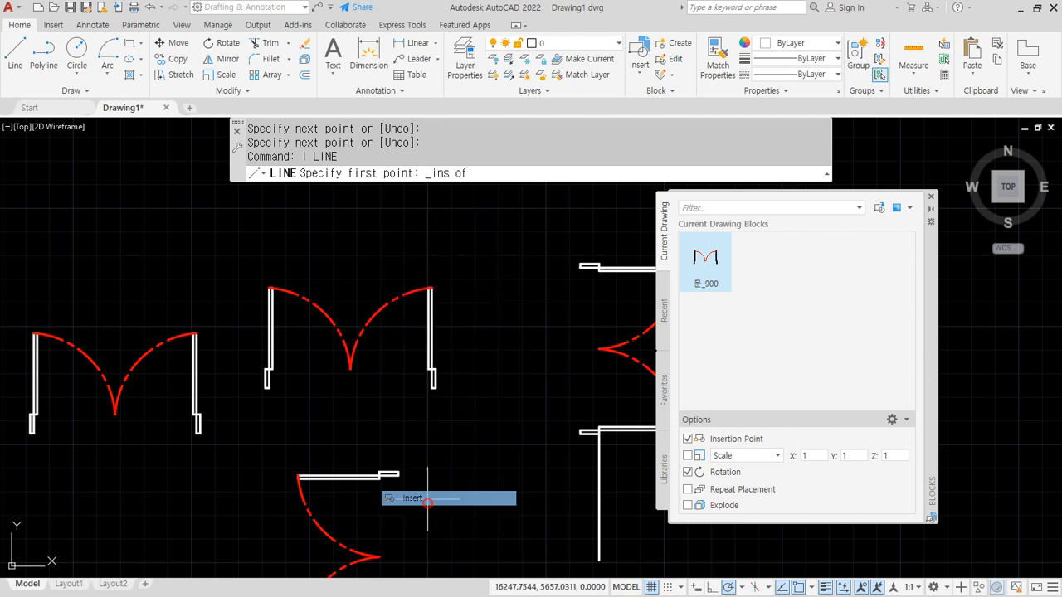
pyautogui.click(432, 383)
pyautogui.click(540, 370)
pyautogui.press('Return')
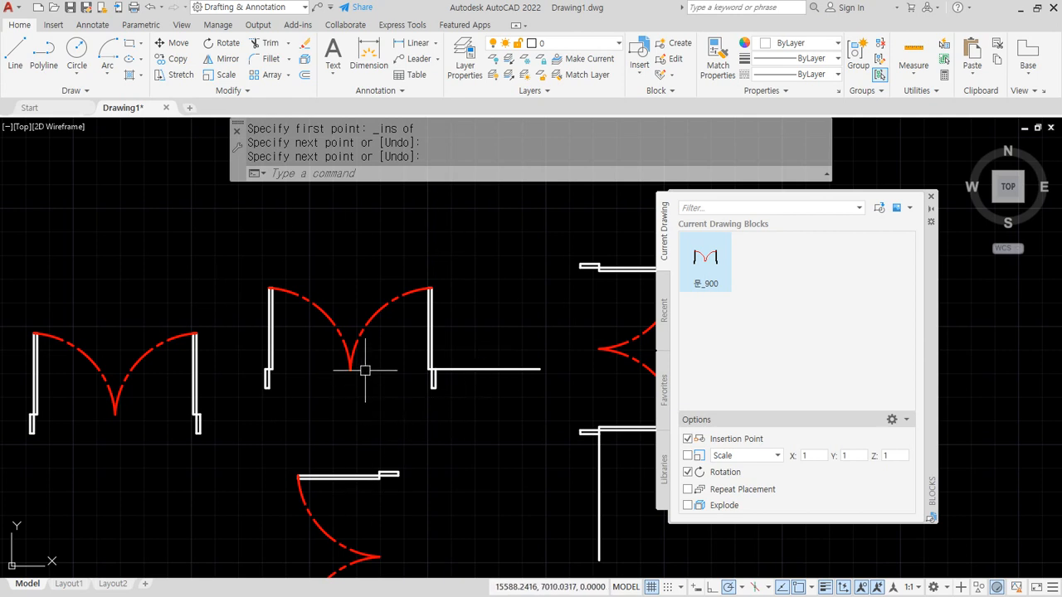
# - Review the "wblock(선택객체 내보내기)" line in the Notepad notes and return to the AutoCAD drawing
pyautogui.hotkey('alt', 'Tab')
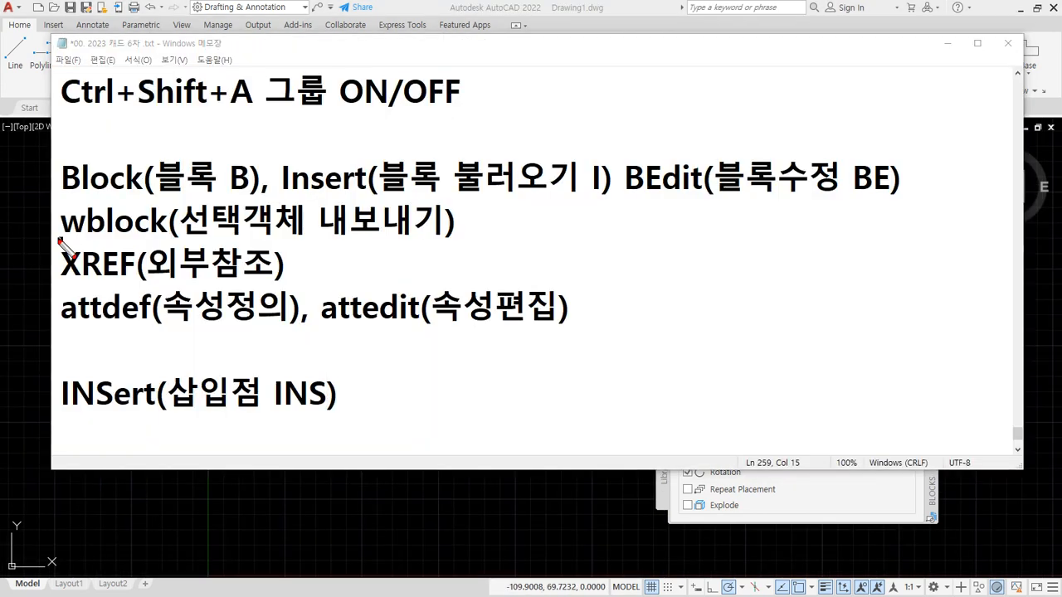
pyautogui.moveTo(56, 242)
pyautogui.mouseDown()
pyautogui.moveTo(475, 241)
pyautogui.moveTo(163, 242)
pyautogui.mouseUp()
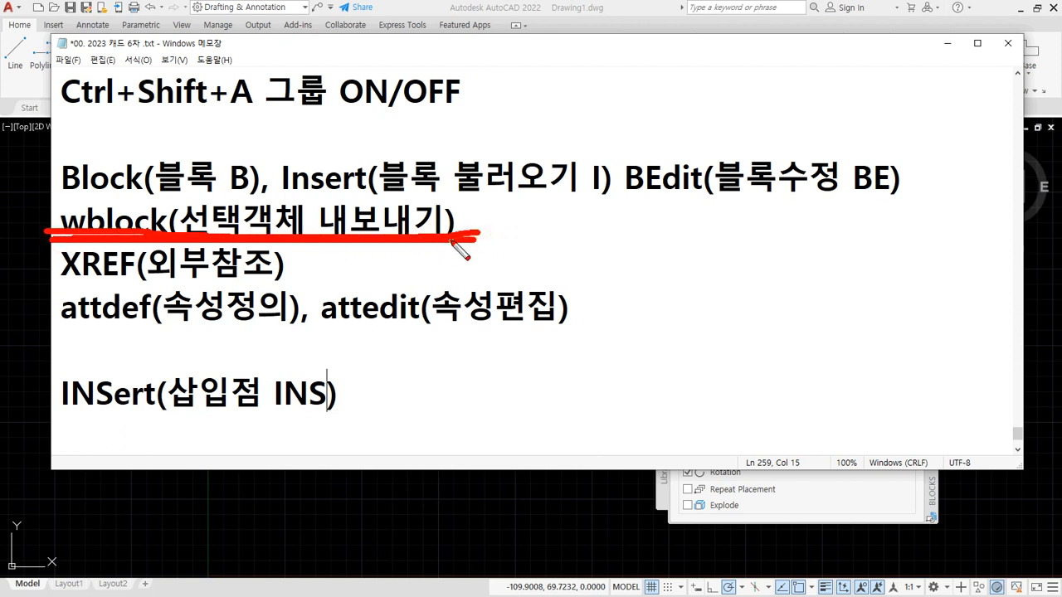
pyautogui.press('Escape')
pyautogui.click(254, 483)
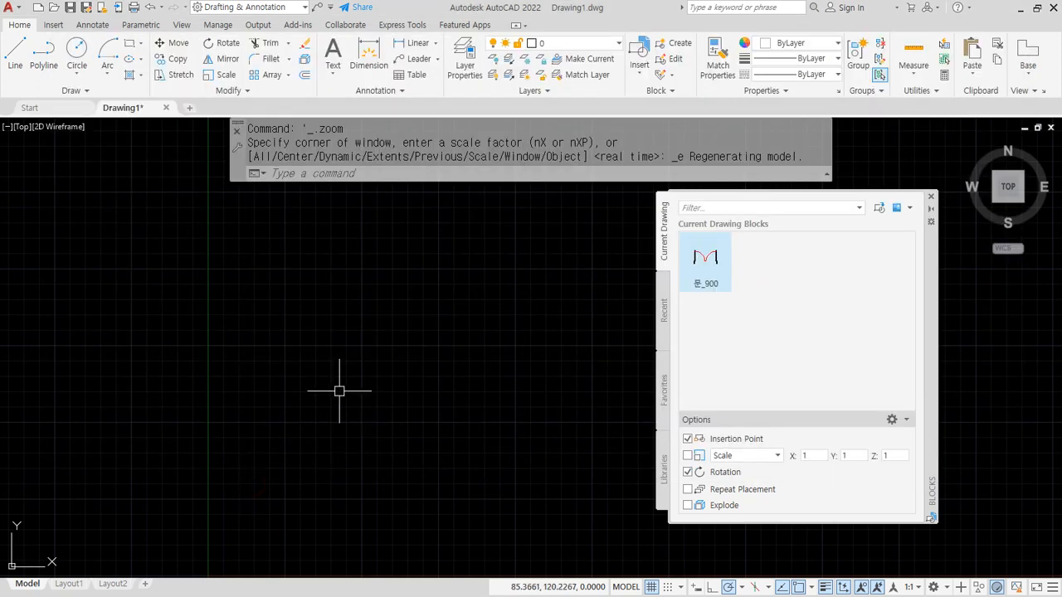
# - Insert the 문_900 block near the drawing origin without rotating it
pyautogui.scroll(-2, 339, 390)
pyautogui.click(705, 258)
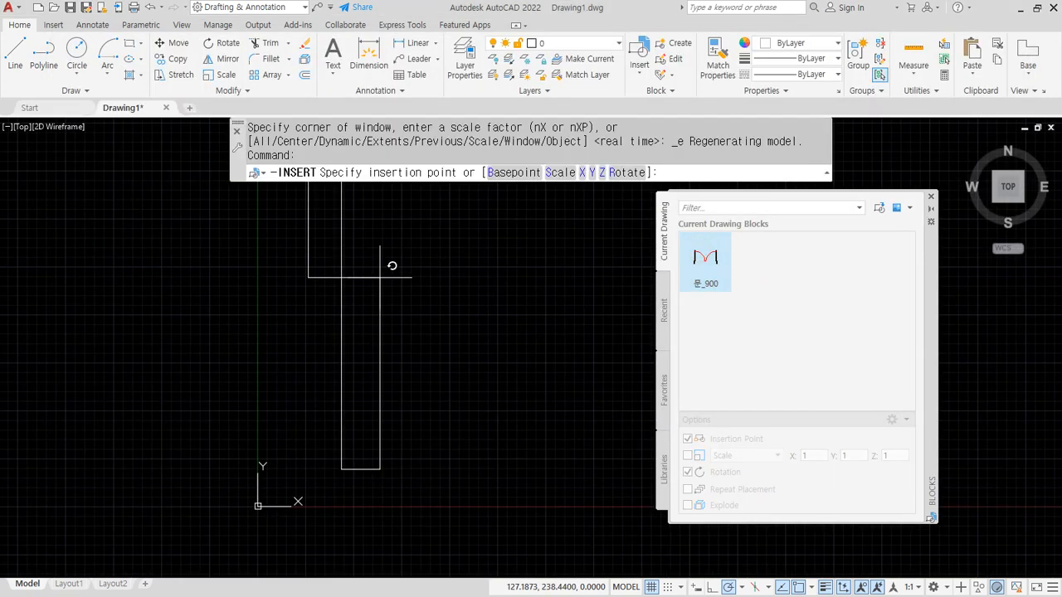
pyautogui.click(413, 325)
pyautogui.click(482, 326)
pyautogui.scroll(-4, 306, 330)
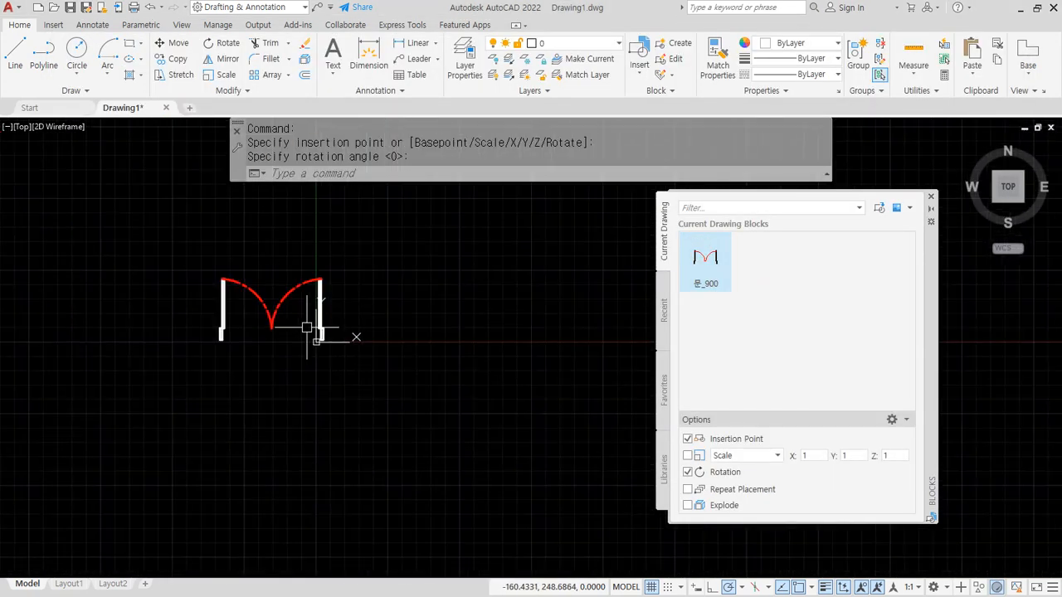
pyautogui.scroll(2, 296, 340)
pyautogui.scroll(-2, 296, 341)
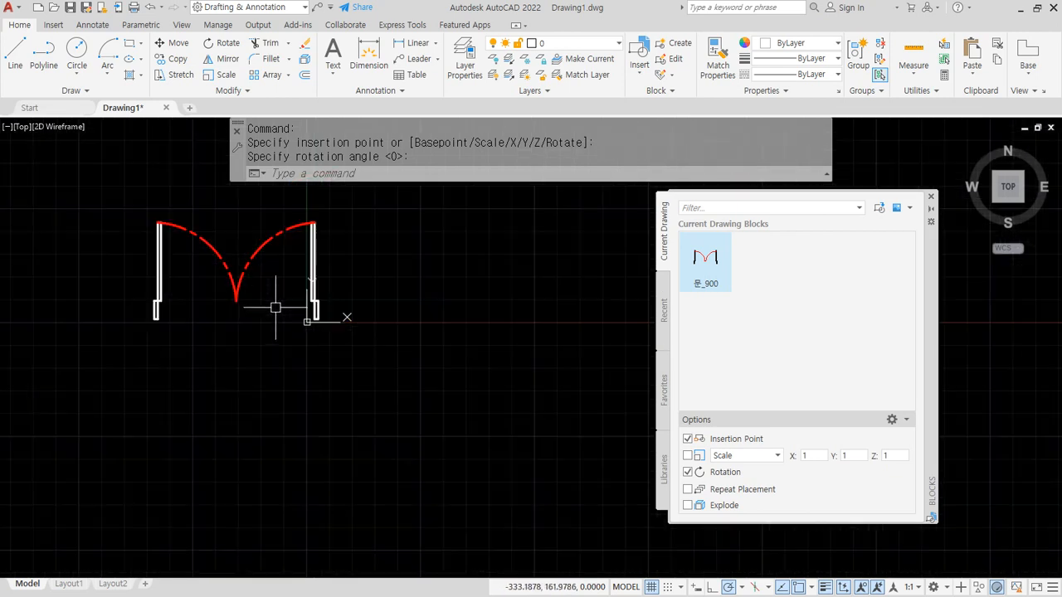
# - Explode the double door inserted near the origin and select all of its separate parts
pyautogui.click(247, 275)
pyautogui.write('x')
pyautogui.press('Return')
pyautogui.click(377, 383)
pyautogui.click(79, 161)
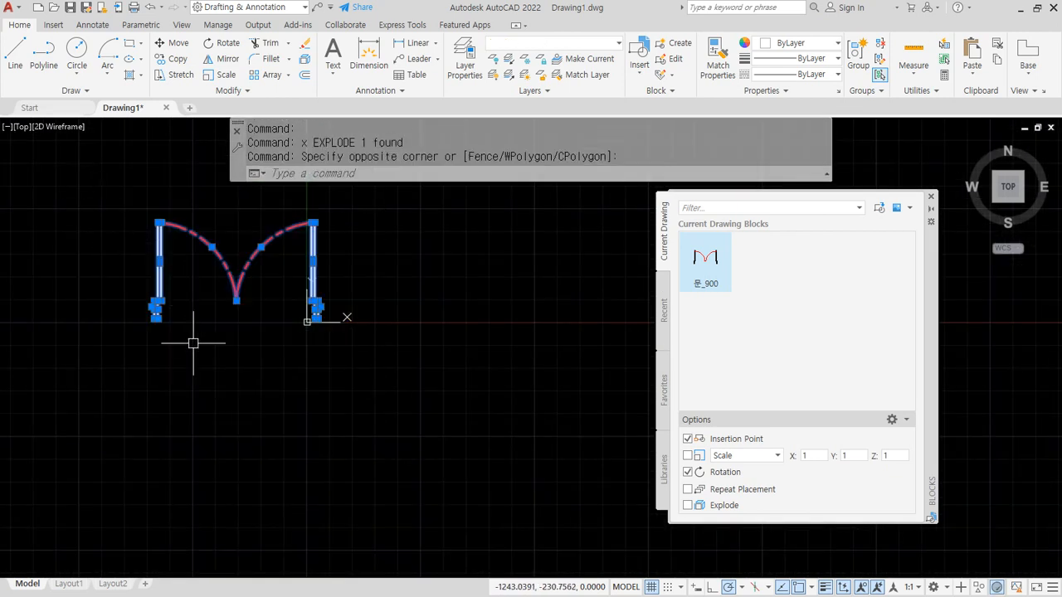
pyautogui.moveTo(158, 344)
pyautogui.mouseDown()
pyautogui.moveTo(90, 230)
pyautogui.moveTo(411, 307)
pyautogui.moveTo(112, 356)
pyautogui.mouseUp()
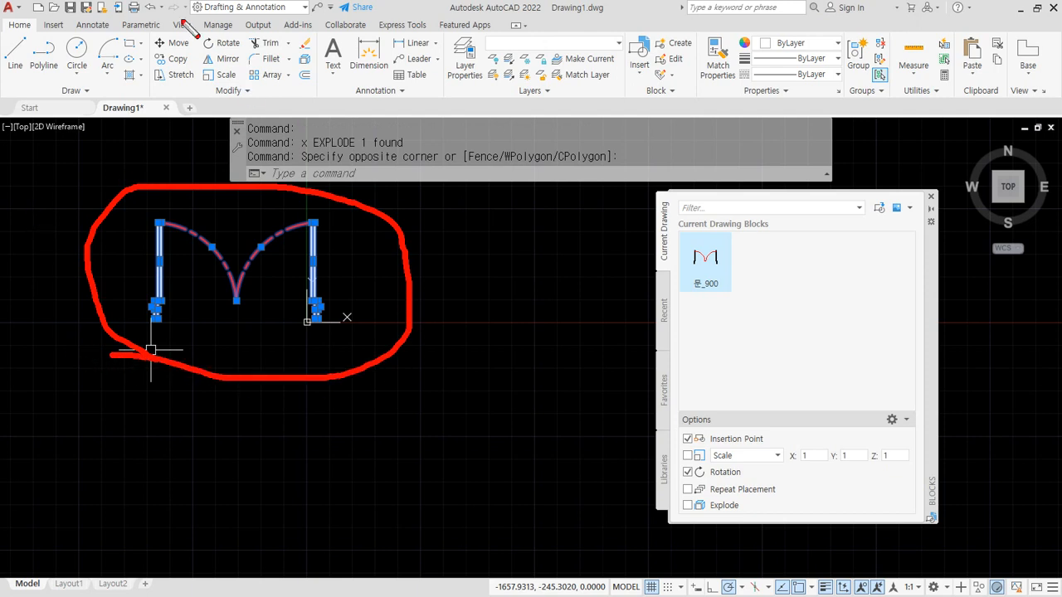
# - Start the WBLOCK command and set the base point at the lower-left corner of the exploded double door's left jamb
pyautogui.click(53, 25)
pyautogui.moveTo(77, 200); pyautogui.dragTo(121, 262, button='middle')
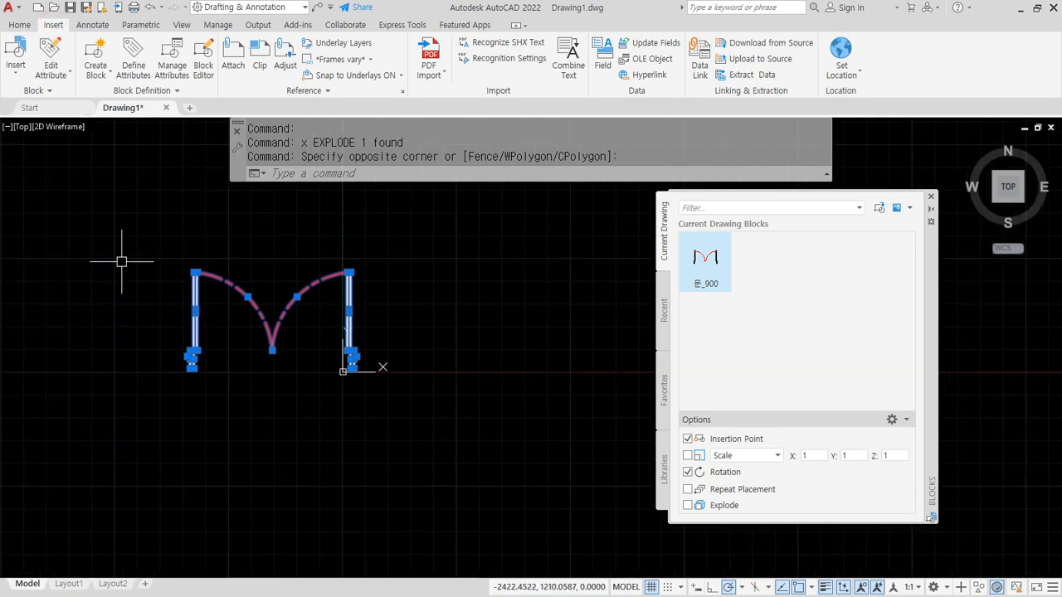
pyautogui.press('Escape')
pyautogui.write('wbl')
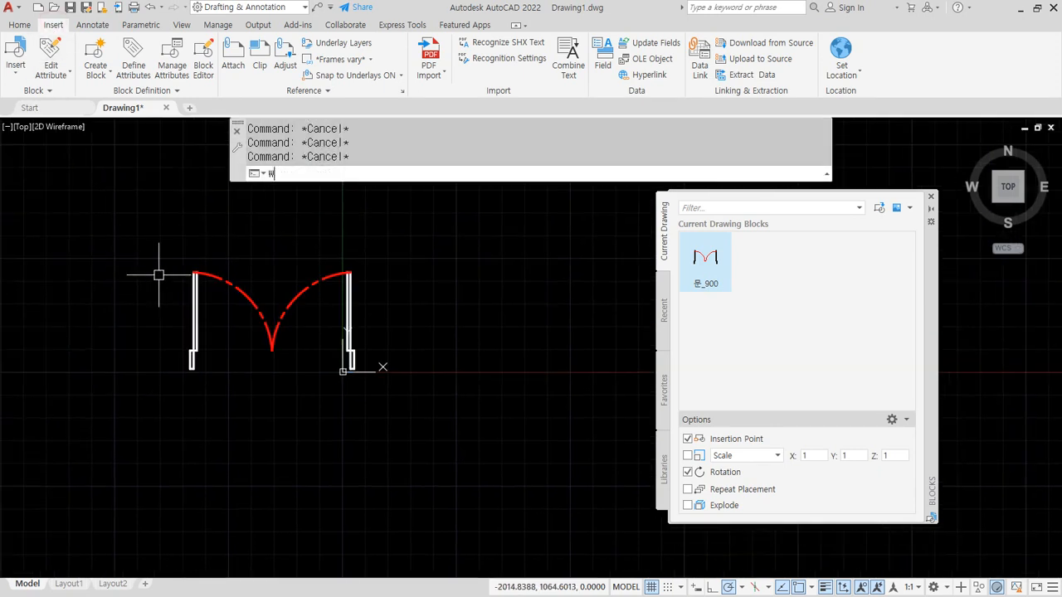
pyautogui.write('ock')
pyautogui.press('Return')
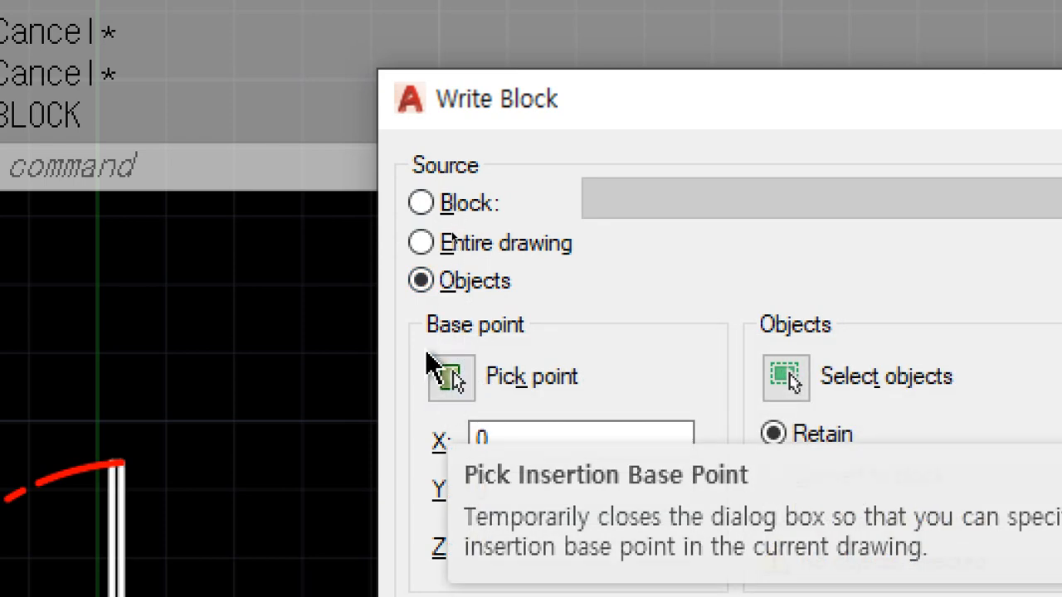
pyautogui.click(461, 384)
pyautogui.moveTo(207, 464); pyautogui.dragTo(368, 409, button='middle')
pyautogui.scroll(4, 344, 418)
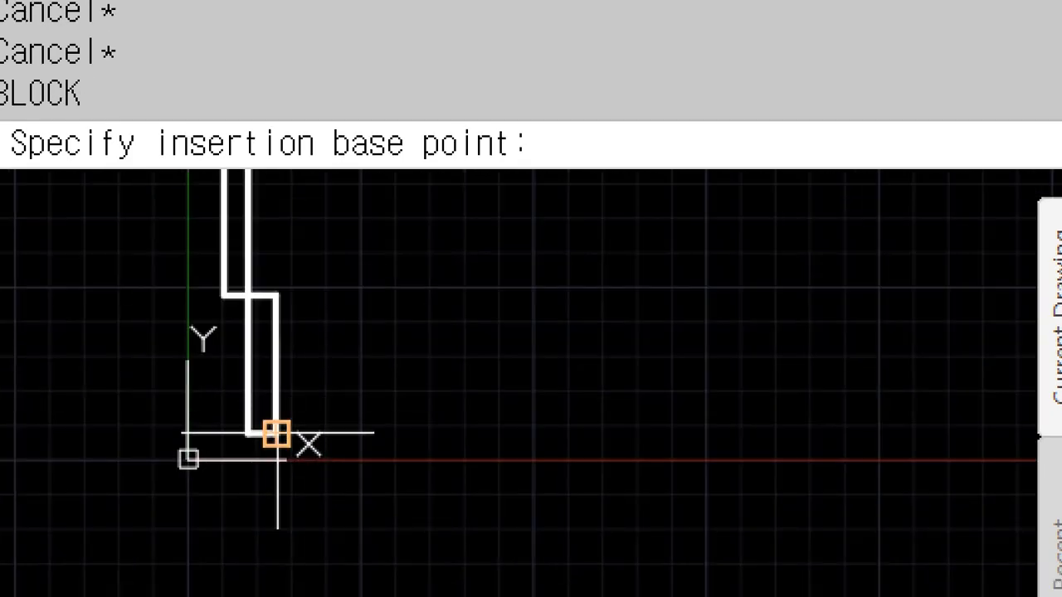
pyautogui.scroll(-3, 116, 369)
pyautogui.moveTo(116, 367); pyautogui.dragTo(486, 368, button='middle')
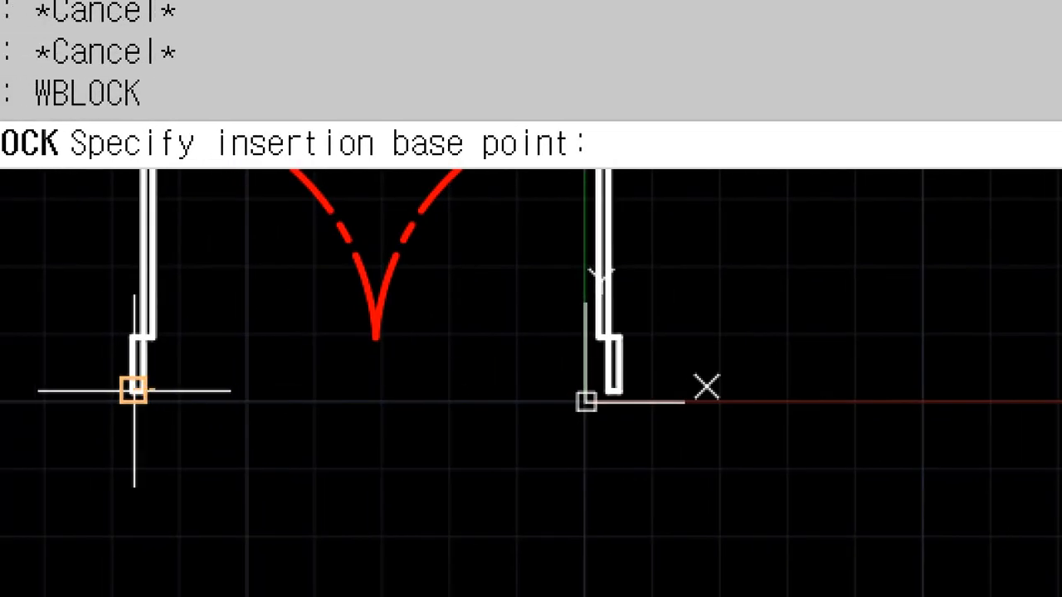
pyautogui.click(134, 390)
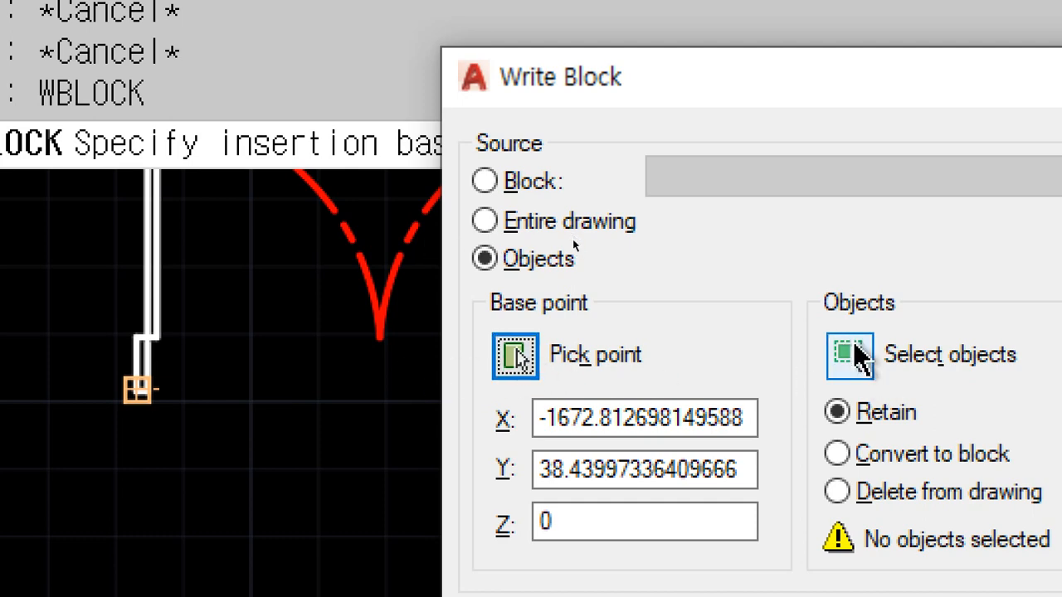
# - Select all parts of the exploded double door as the objects to write, retaining them in the drawing
pyautogui.click(859, 365)
pyautogui.scroll(-3, 37, 362)
pyautogui.click(588, 476)
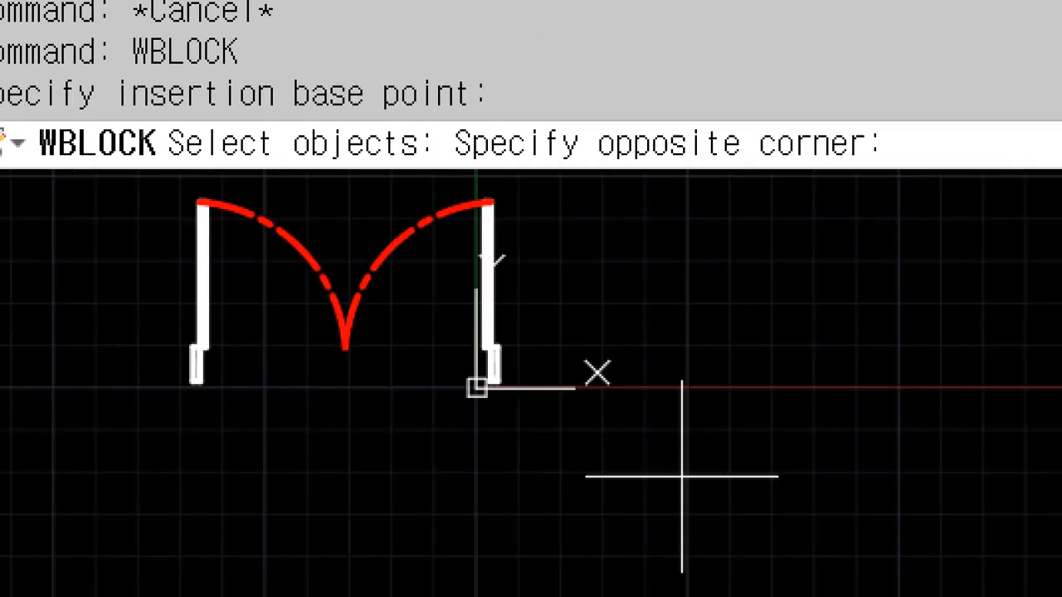
pyautogui.click(147, 222)
pyautogui.press('Return')
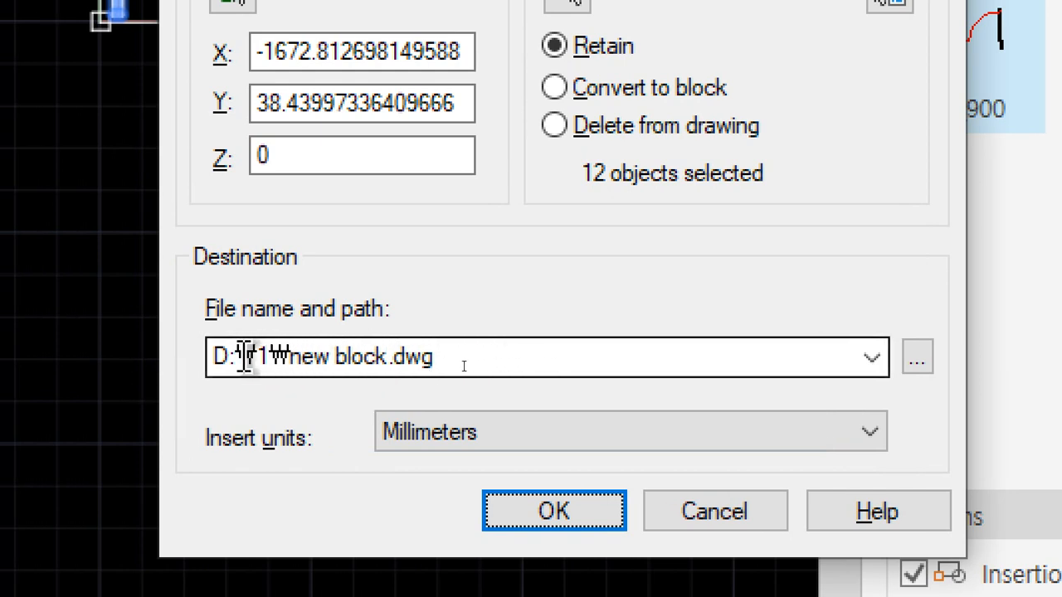
# - Set the destination to D:\1\문.dwg and write out the block, replacing the existing file
pyautogui.click(902, 359)
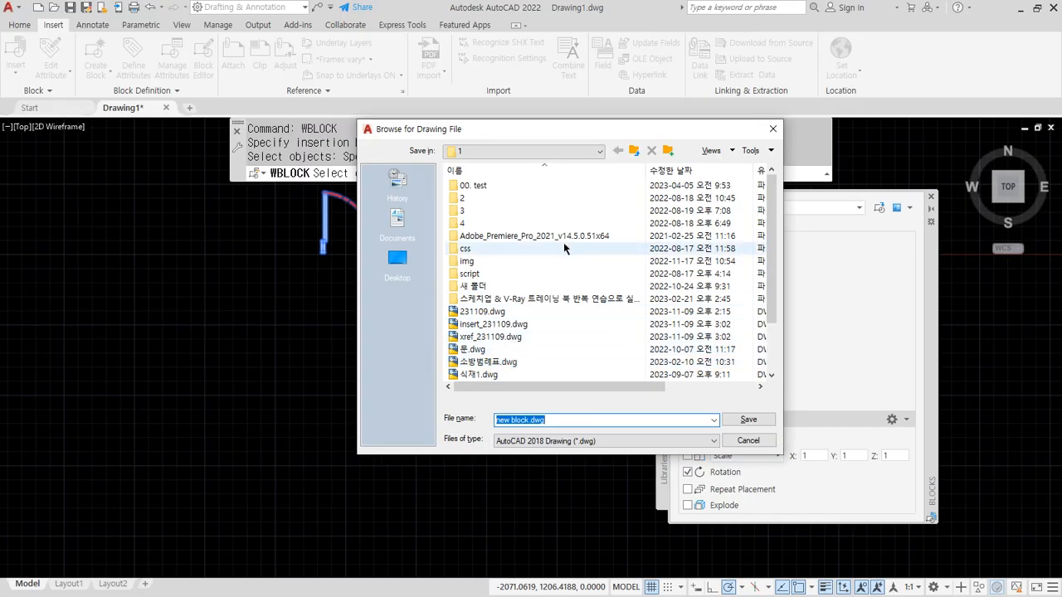
pyautogui.click(749, 441)
pyautogui.click(496, 367)
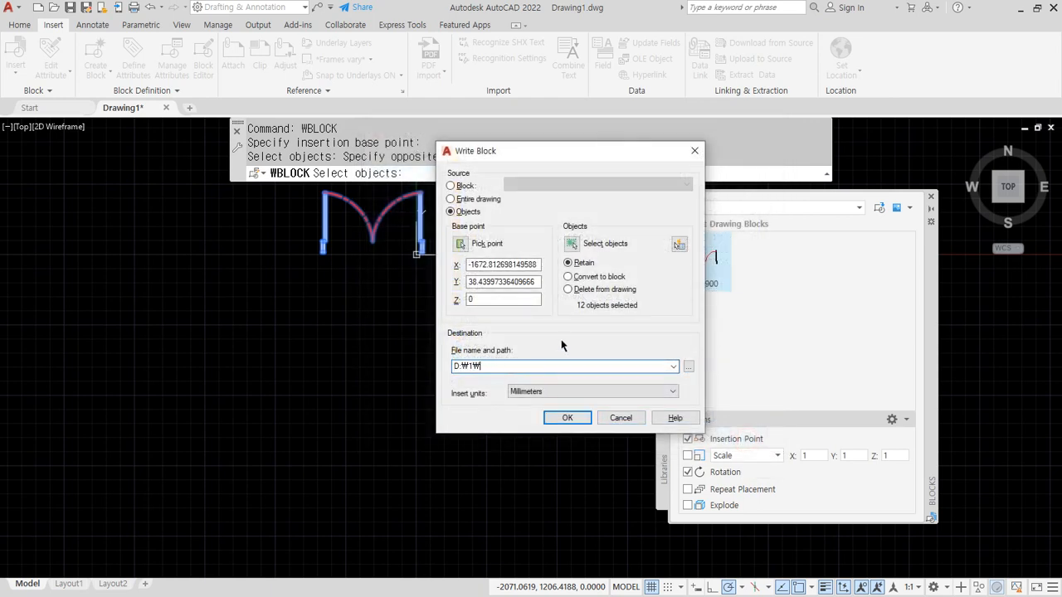
pyautogui.write('트.dwg')
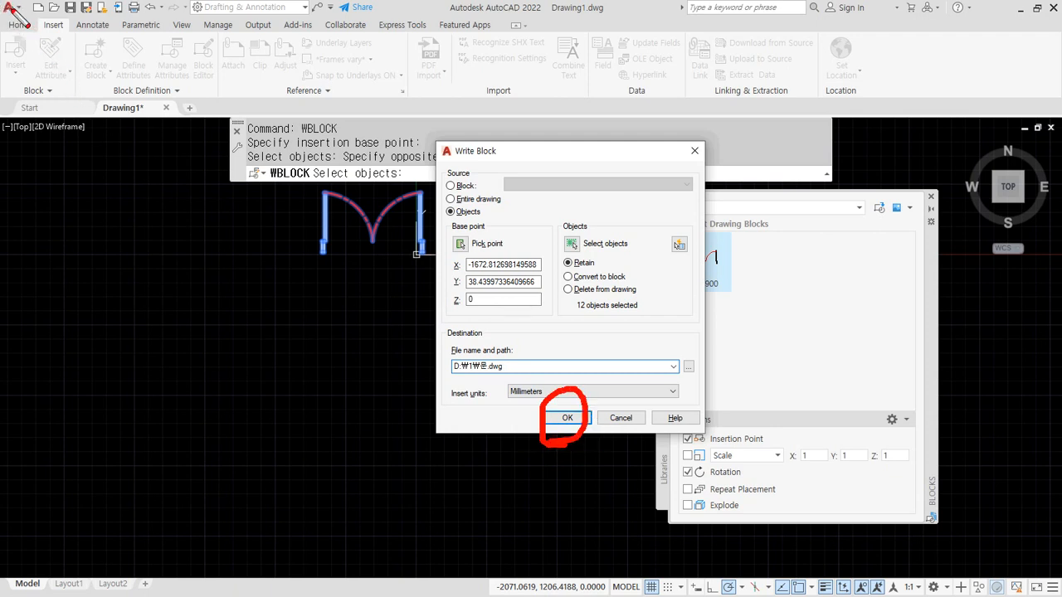
pyautogui.moveTo(12, 7); pyautogui.dragTo(178, 5)
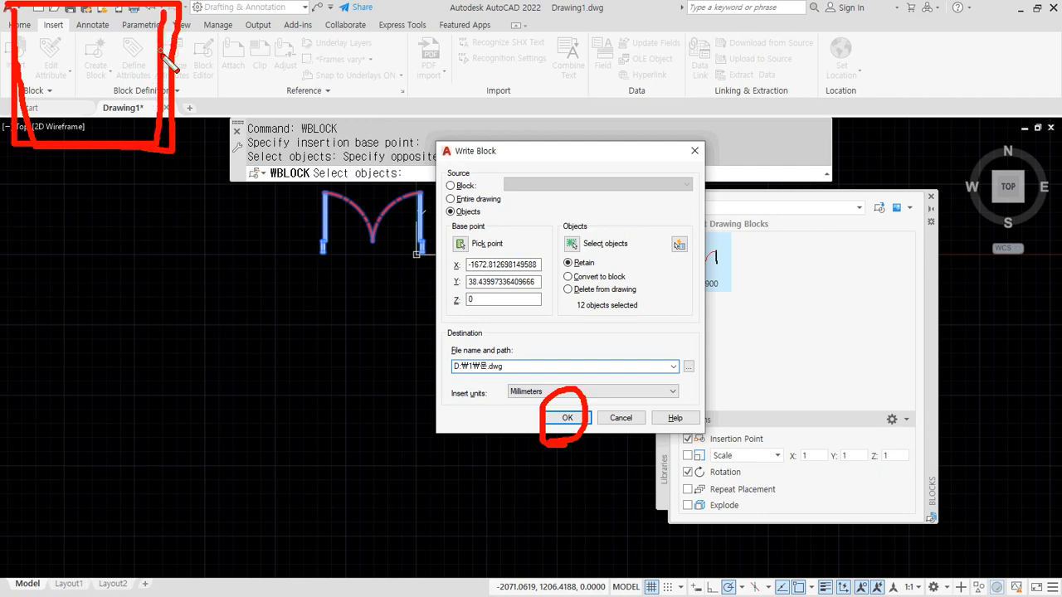
pyautogui.press('Escape')
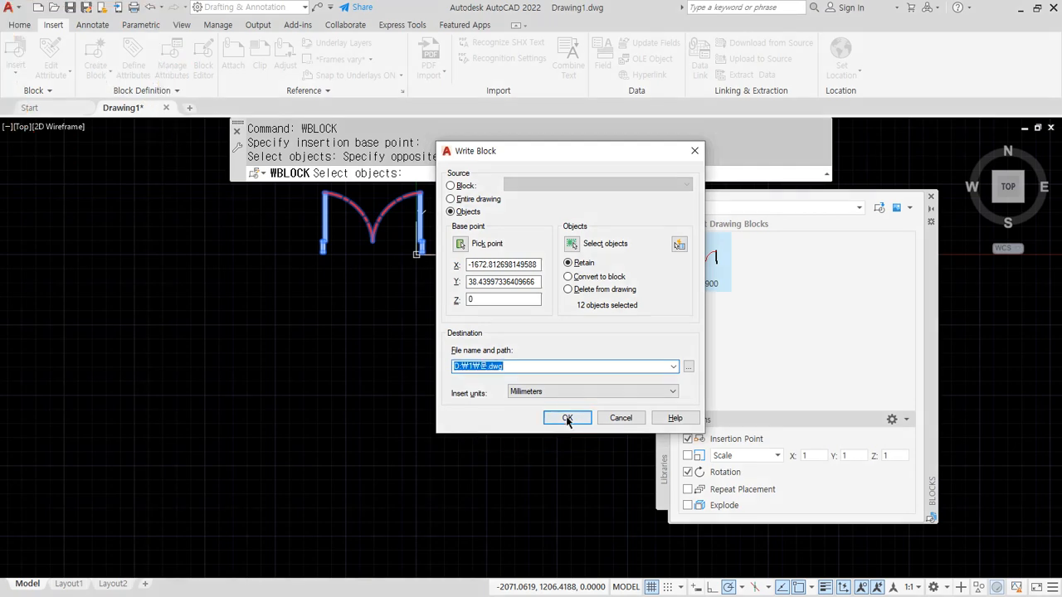
pyautogui.click(568, 418)
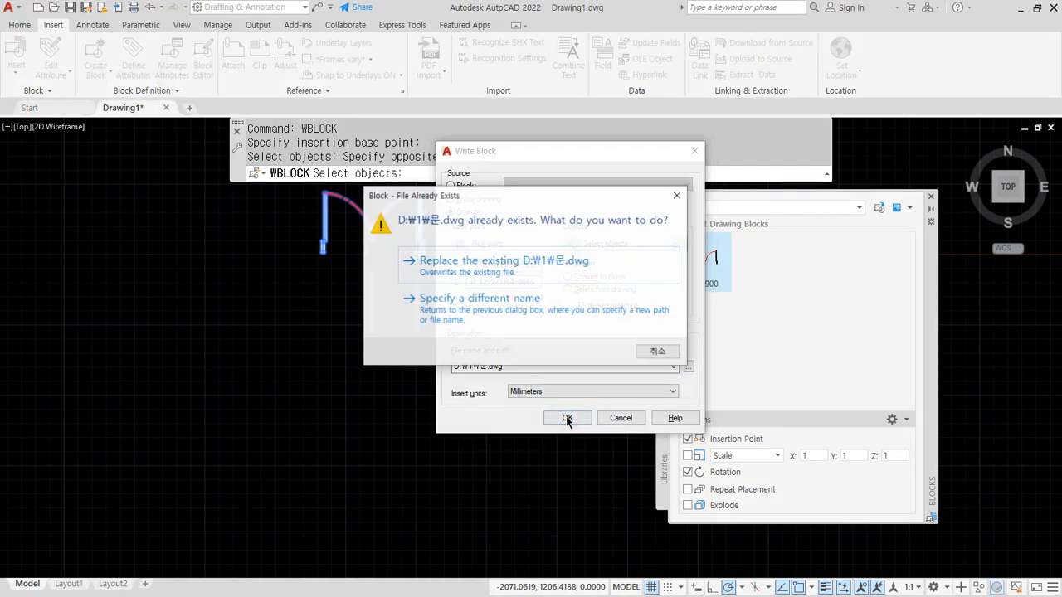
pyautogui.click(521, 264)
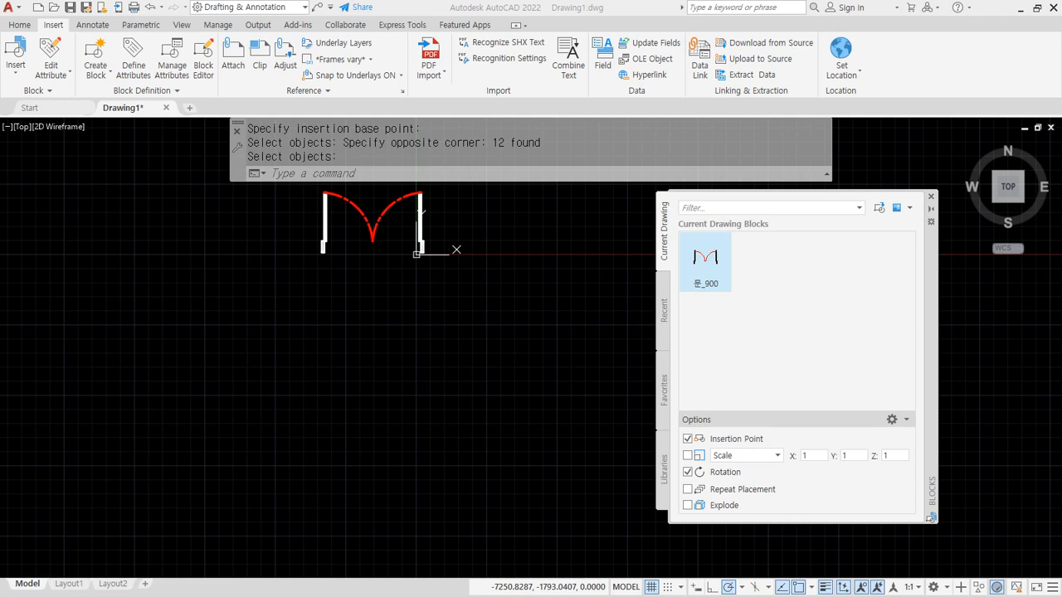
# - Switch to File Explorer, find 문.dwg in folder 1 on drive D:, open it in AutoCAD and turn on its lineweight display
pyautogui.moveTo(0, 114); pyautogui.dragTo(558, 116)
pyautogui.moveTo(221, 107); pyautogui.dragTo(552, 180)
pyautogui.scroll(-2, 349, 404)
pyautogui.click(349, 478)
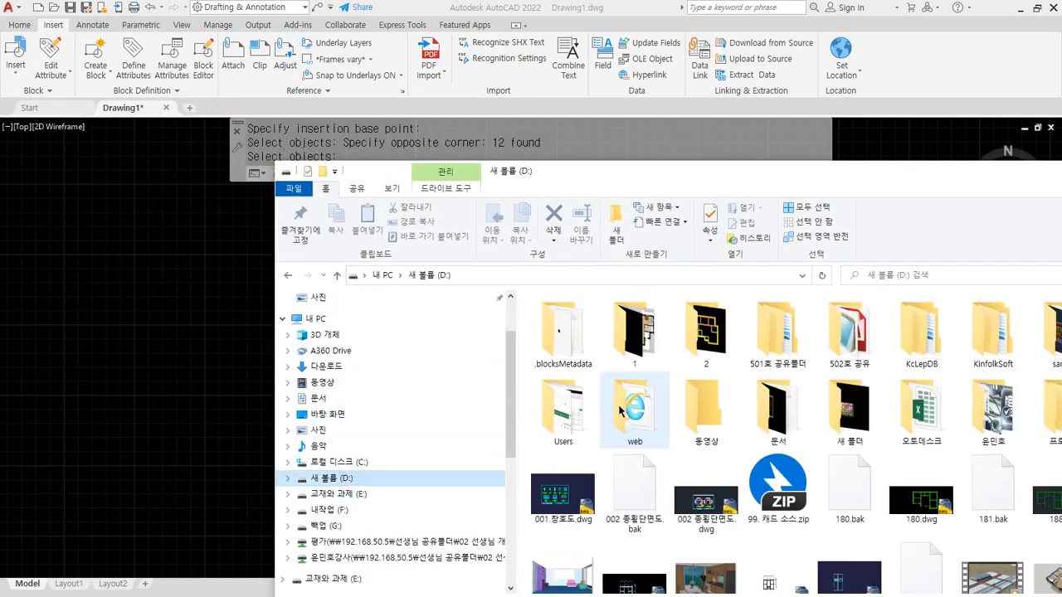
pyautogui.doubleClick(624, 357)
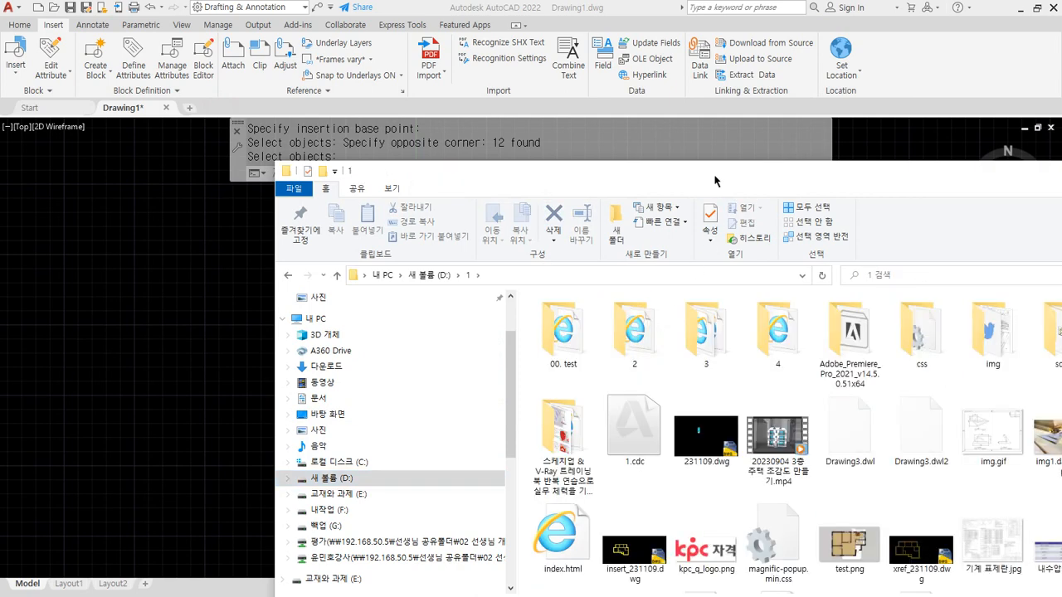
pyautogui.moveTo(704, 179); pyautogui.dragTo(531, 95)
pyautogui.scroll(-2, 739, 365)
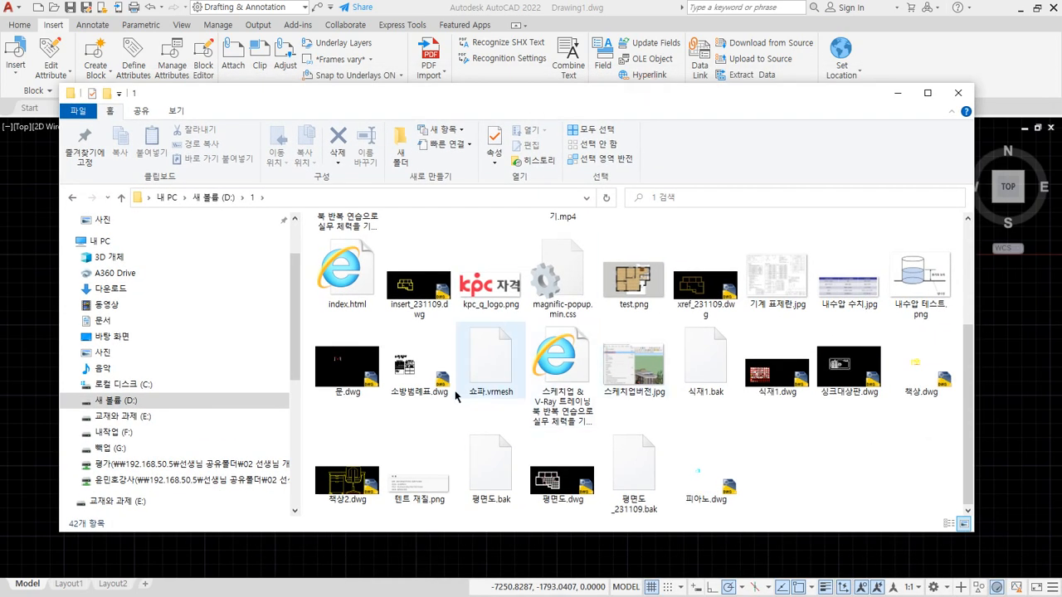
pyautogui.moveTo(354, 380)
pyautogui.mouseDown()
pyautogui.moveTo(400, 226)
pyautogui.moveTo(408, 8)
pyautogui.mouseUp()
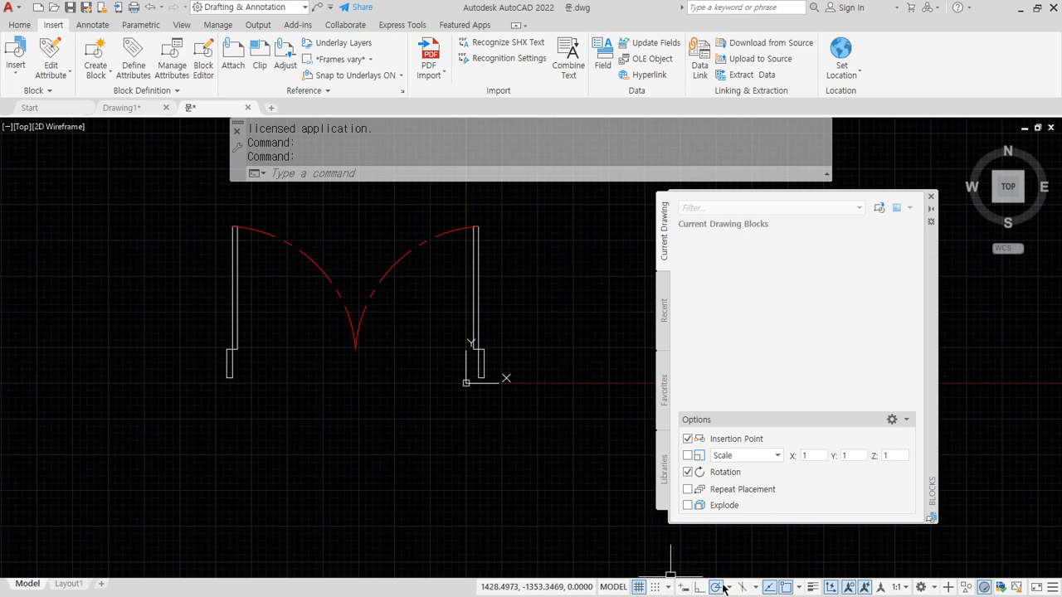
pyautogui.click(812, 588)
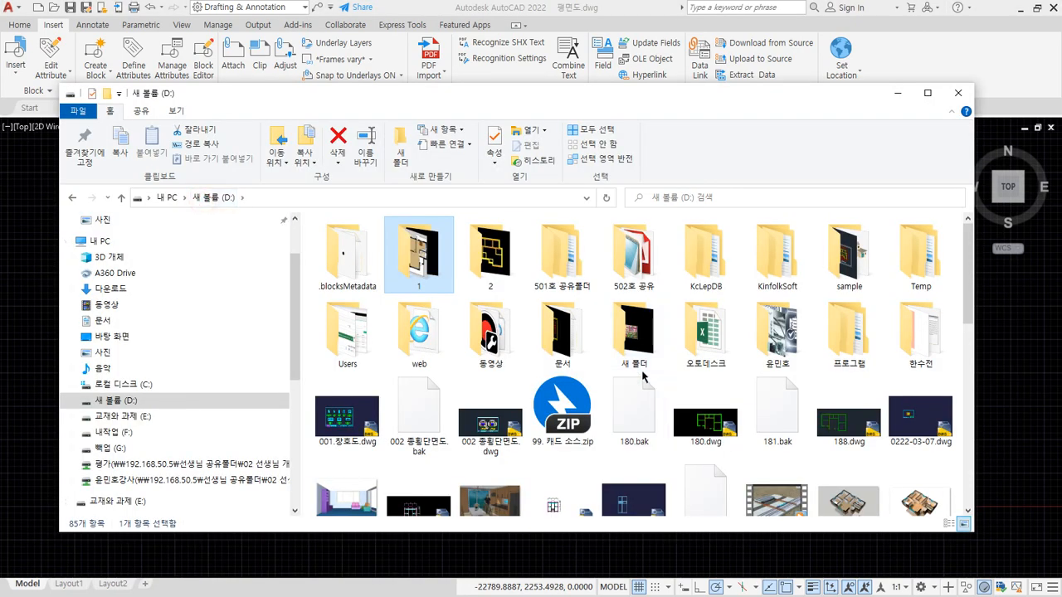
# - Open 캐드소스-1-1.dwg from the 99. 캐드 소스 folder inside 502호 공유 on drive D: in AutoCAD
pyautogui.doubleClick(632, 249)
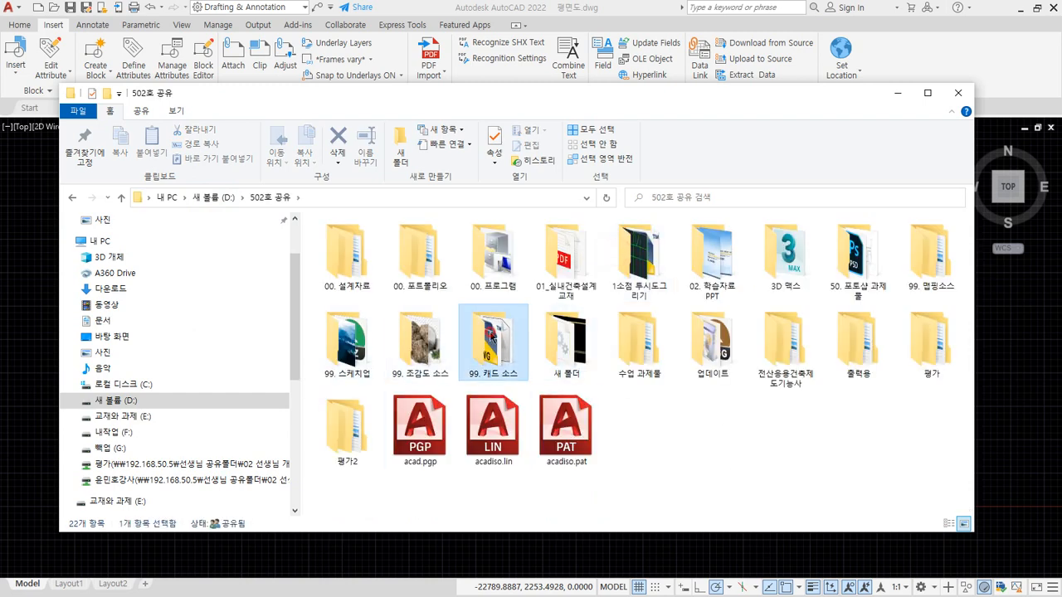
pyautogui.doubleClick(493, 340)
pyautogui.scroll(-5, 474, 429)
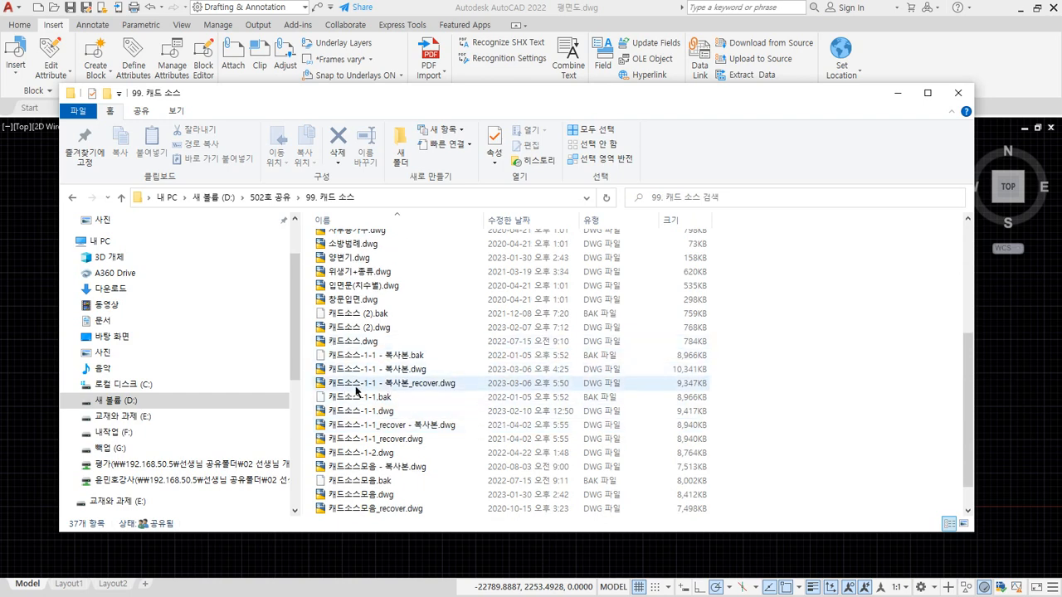
pyautogui.click(348, 411)
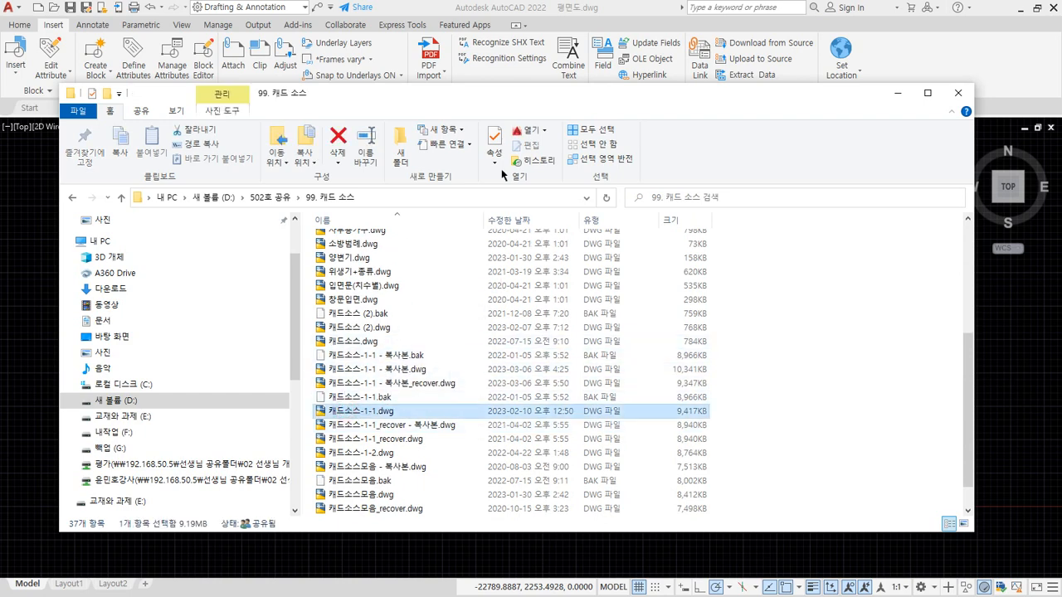
pyautogui.moveTo(520, 20); pyautogui.dragTo(526, 25)
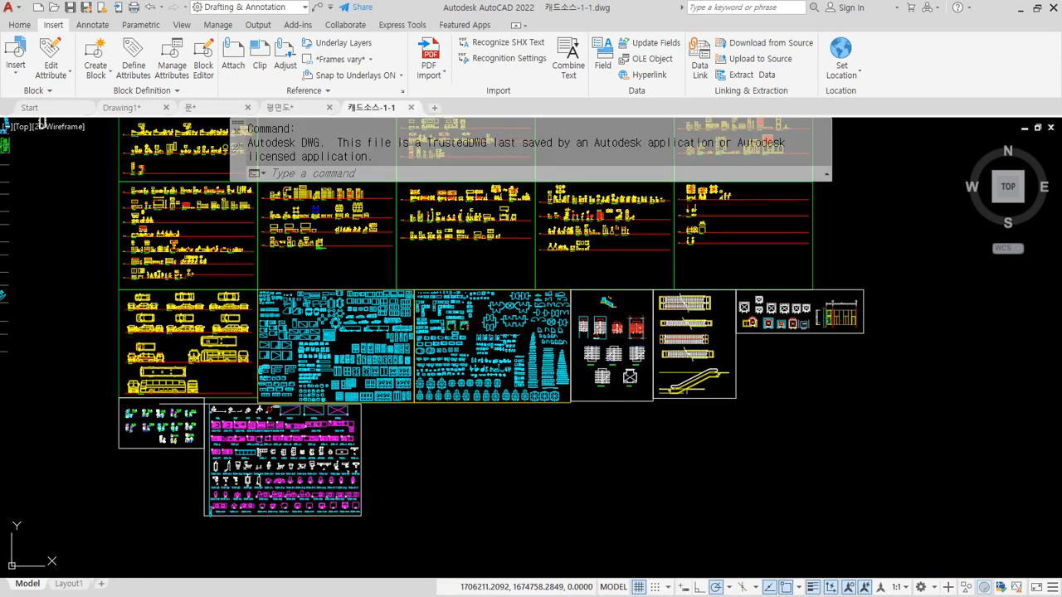
# - Look through the table set, sofa, appliance, kitchen, furniture and bed symbols in the source library drawing
pyautogui.moveTo(58, 324); pyautogui.dragTo(748, 424, button='middle')
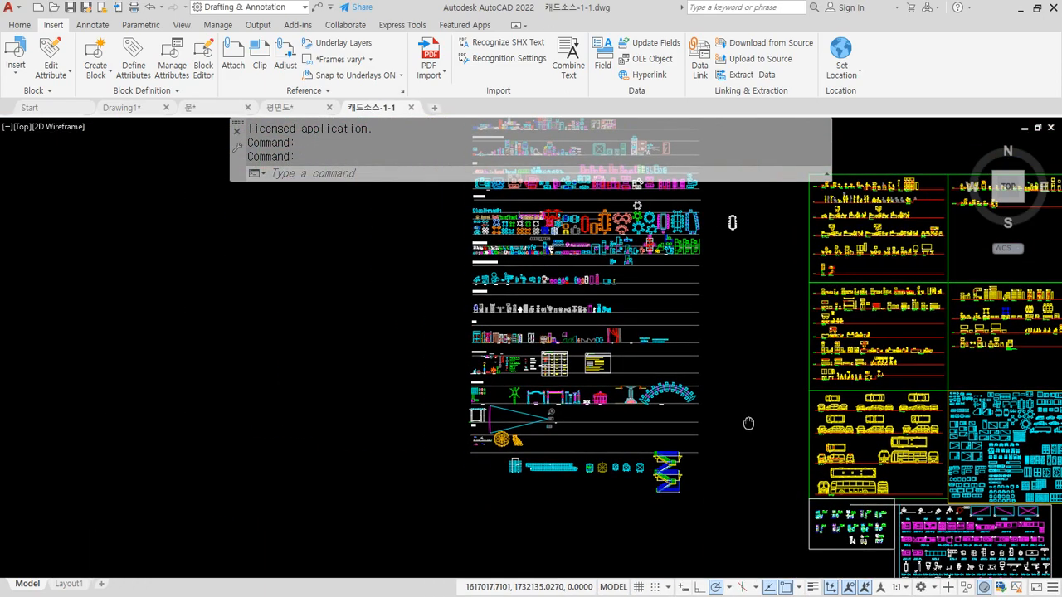
pyautogui.scroll(3, 553, 221)
pyautogui.moveTo(540, 258); pyautogui.dragTo(453, 554, button='middle')
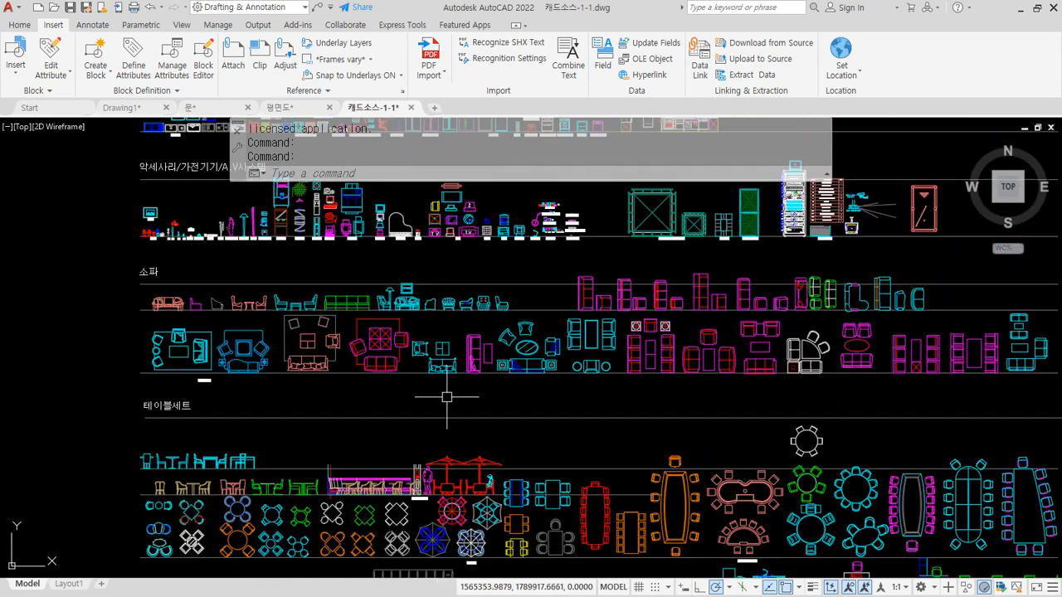
pyautogui.moveTo(496, 332); pyautogui.dragTo(409, 456, button='middle')
pyautogui.moveTo(324, 359); pyautogui.dragTo(418, 500, button='middle')
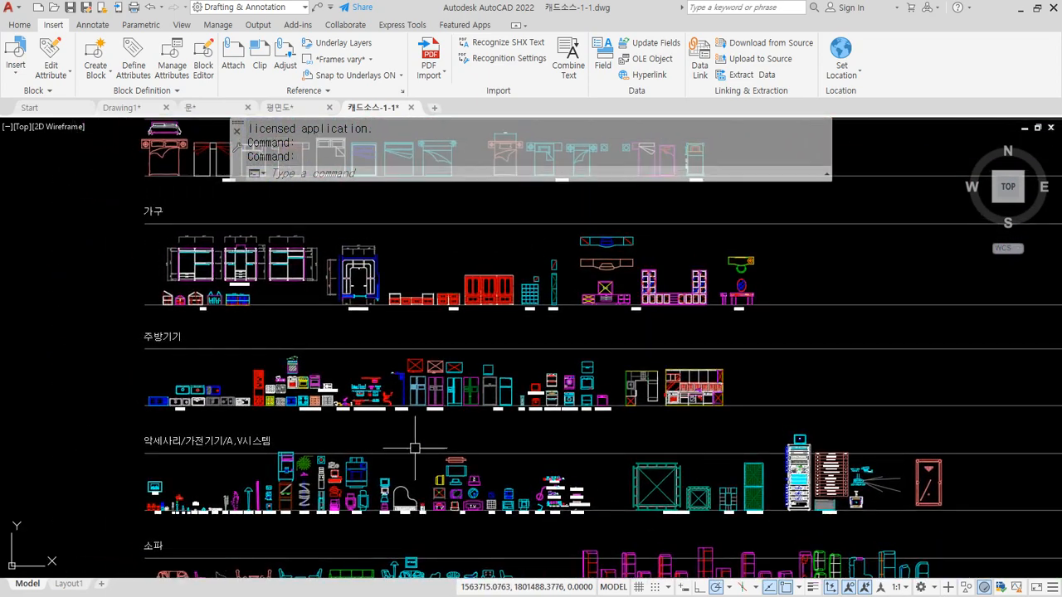
pyautogui.moveTo(346, 317)
pyautogui.mouseDown(button='middle')
pyautogui.moveTo(348, 415)
pyautogui.moveTo(372, 518)
pyautogui.moveTo(352, 410)
pyautogui.moveTo(352, 429)
pyautogui.mouseUp(button='middle')
pyautogui.scroll(3, 321, 356)
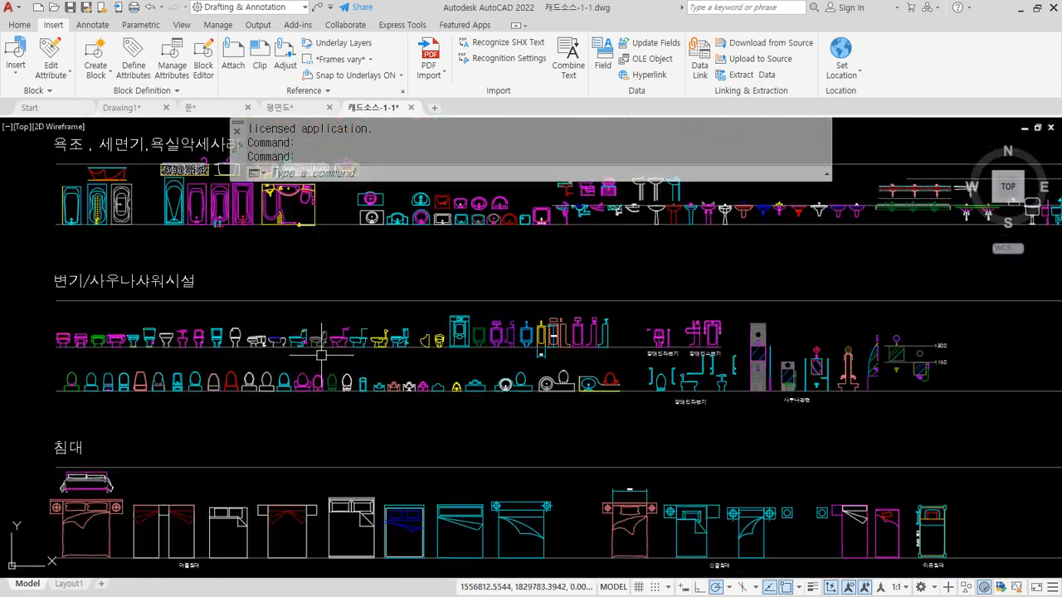
# - Examine the elevation and plan toilet symbols in the 변기/사우나샤워시설 section
pyautogui.moveTo(240, 366); pyautogui.dragTo(481, 370, button='middle')
pyautogui.moveTo(234, 416); pyautogui.dragTo(486, 408, button='middle')
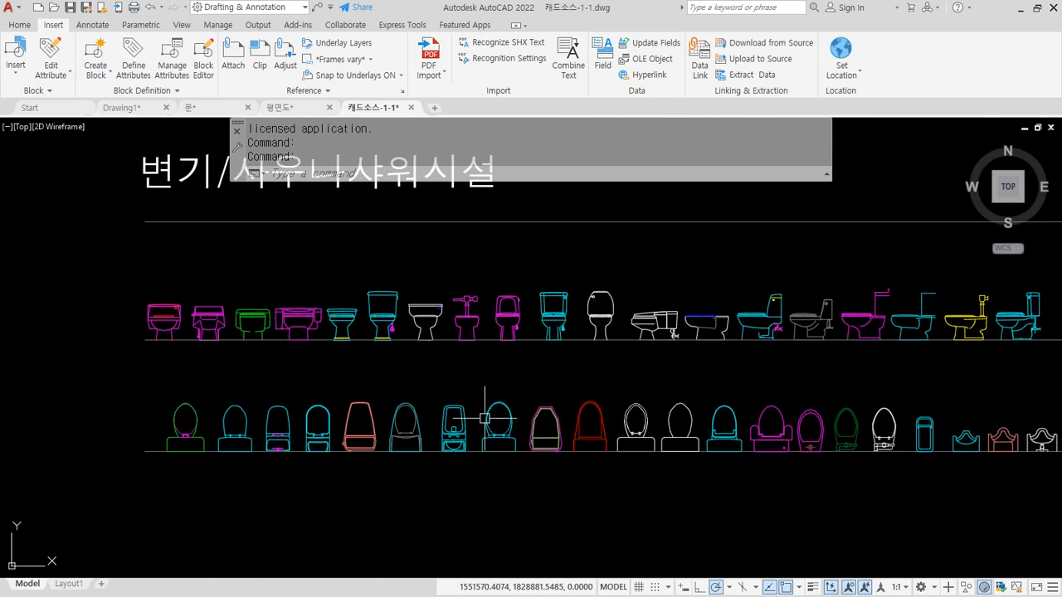
pyautogui.scroll(2, 138, 451)
pyautogui.moveTo(137, 451); pyautogui.dragTo(451, 462, button='middle')
pyautogui.moveTo(743, 432); pyautogui.dragTo(326, 404, button='middle')
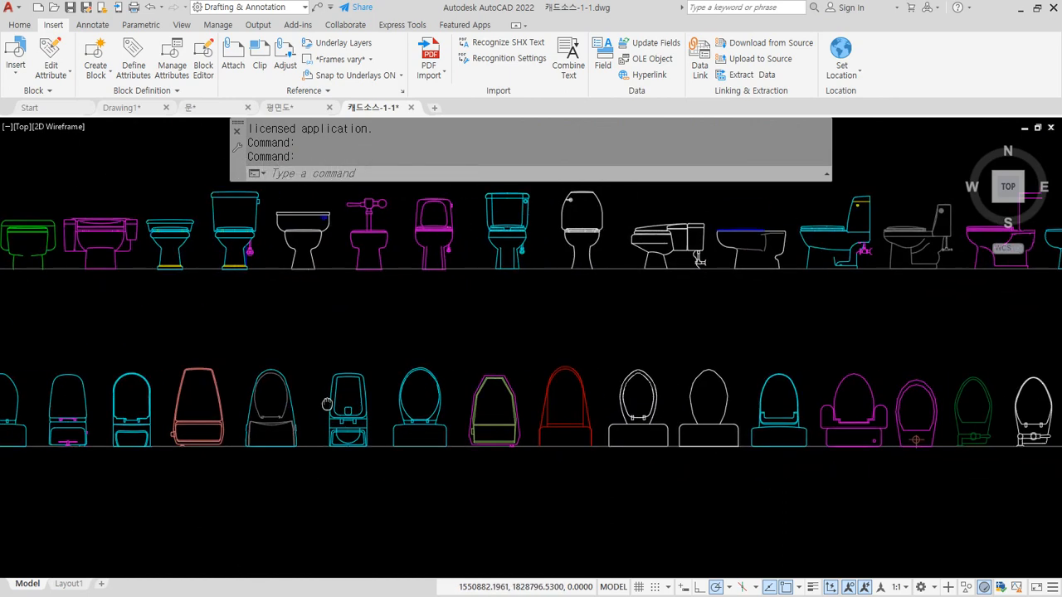
pyautogui.moveTo(751, 394); pyautogui.dragTo(316, 389, button='middle')
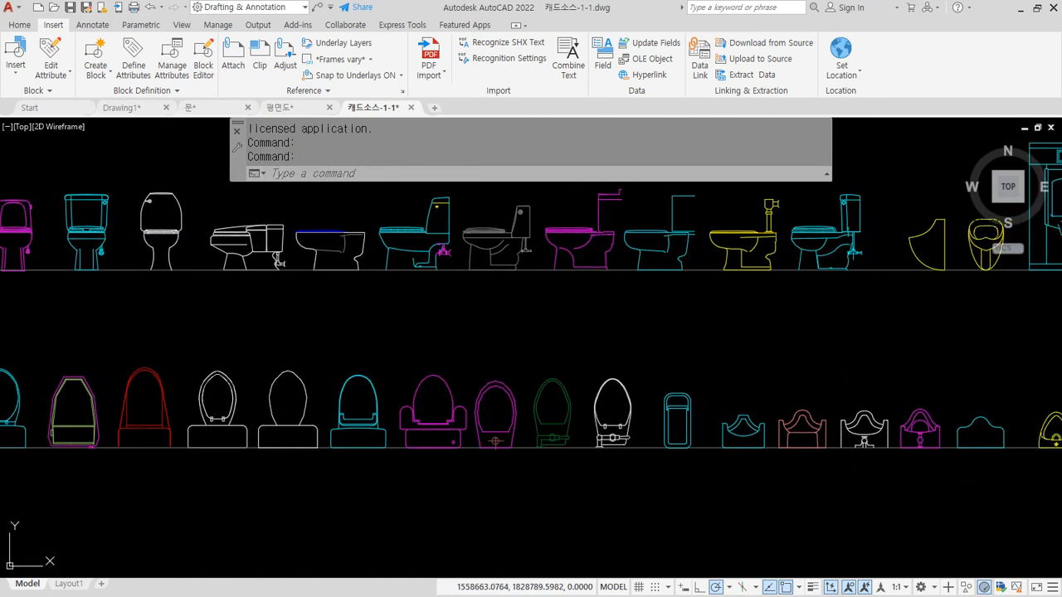
pyautogui.moveTo(614, 394); pyautogui.dragTo(133, 381, button='middle')
pyautogui.moveTo(639, 382)
pyautogui.mouseDown(button='middle')
pyautogui.moveTo(343, 377)
pyautogui.moveTo(210, 387)
pyautogui.mouseUp(button='middle')
# - Examine the washbasin, shower and bathroom accessory symbols and return to the plan-view toilets
pyautogui.moveTo(372, 307); pyautogui.dragTo(381, 409, button='middle')
pyautogui.scroll(-2, 547, 375)
pyautogui.moveTo(548, 355); pyautogui.dragTo(652, 465, button='middle')
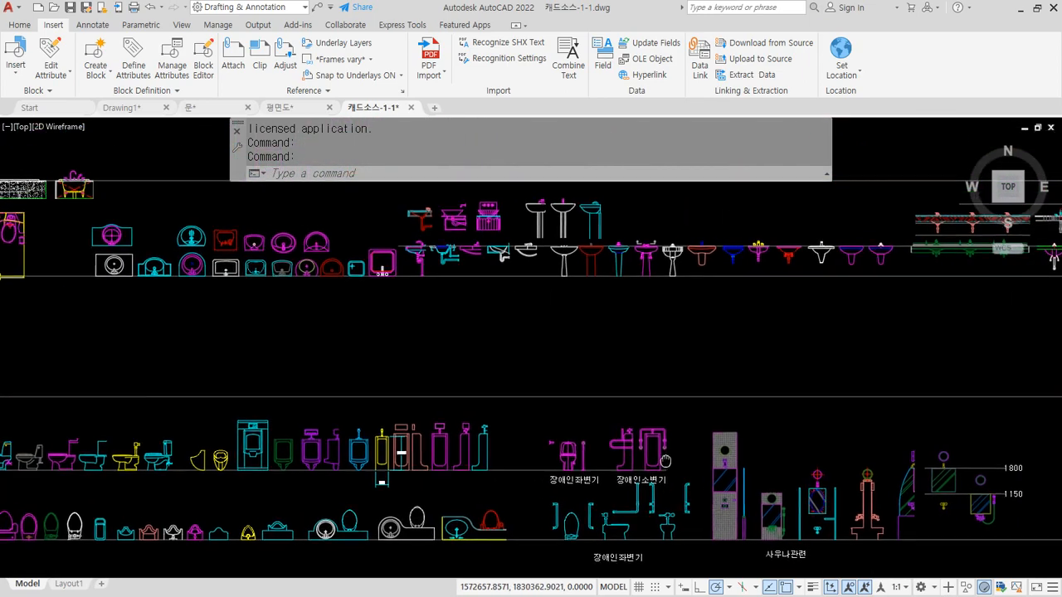
pyautogui.moveTo(659, 396); pyautogui.dragTo(260, 439, button='middle')
pyautogui.moveTo(456, 342); pyautogui.dragTo(87, 360, button='middle')
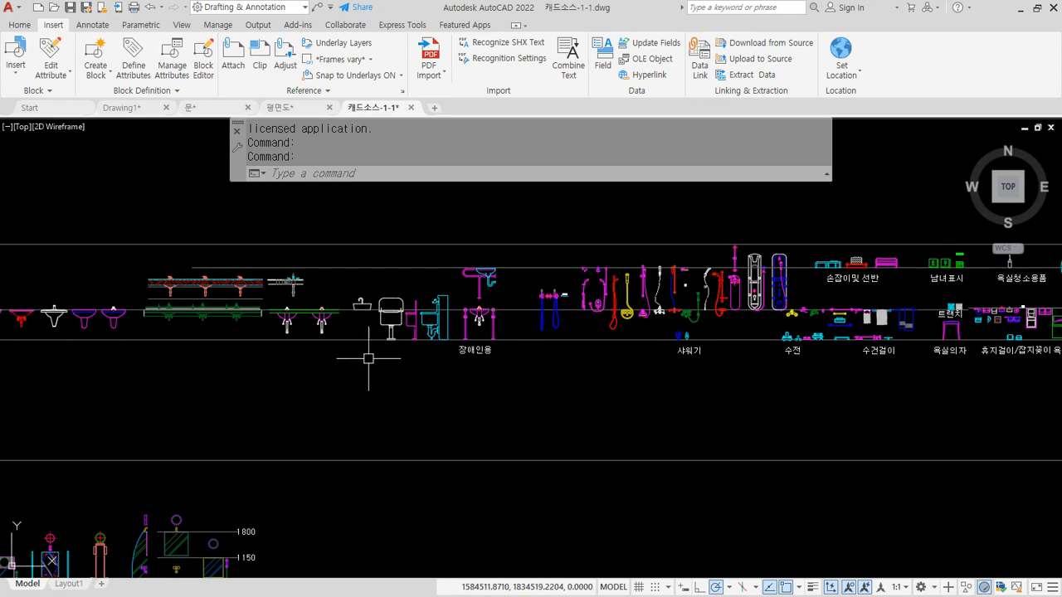
pyautogui.moveTo(870, 359); pyautogui.dragTo(346, 358, button='middle')
pyautogui.scroll(-4, 367, 360)
pyautogui.moveTo(33, 361); pyautogui.dragTo(602, 337, button='middle')
pyautogui.scroll(4, 249, 405)
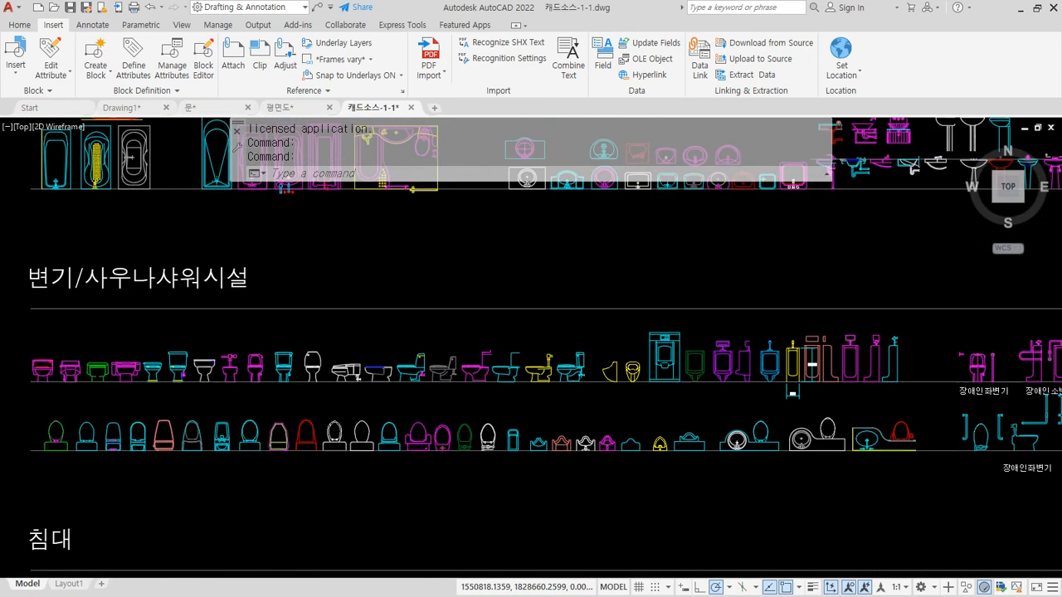
pyautogui.scroll(6, 158, 437)
pyautogui.moveTo(258, 415); pyautogui.dragTo(398, 358, button='middle')
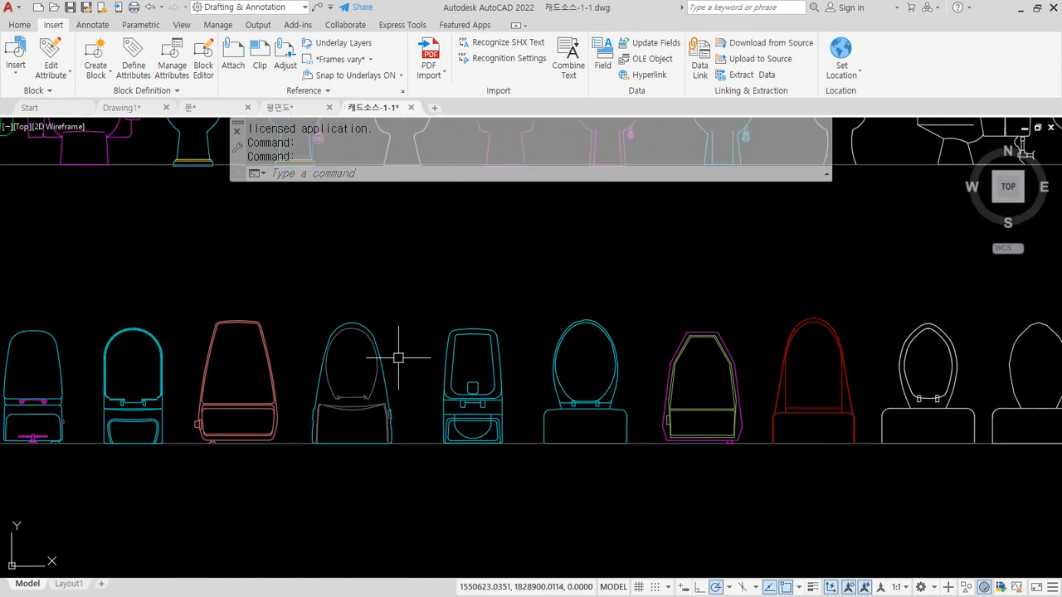
# - Copy the tapered pink plan-view toilet from the source library and paste it into the small bathroom of the 평면도 drawing
pyautogui.click(256, 317)
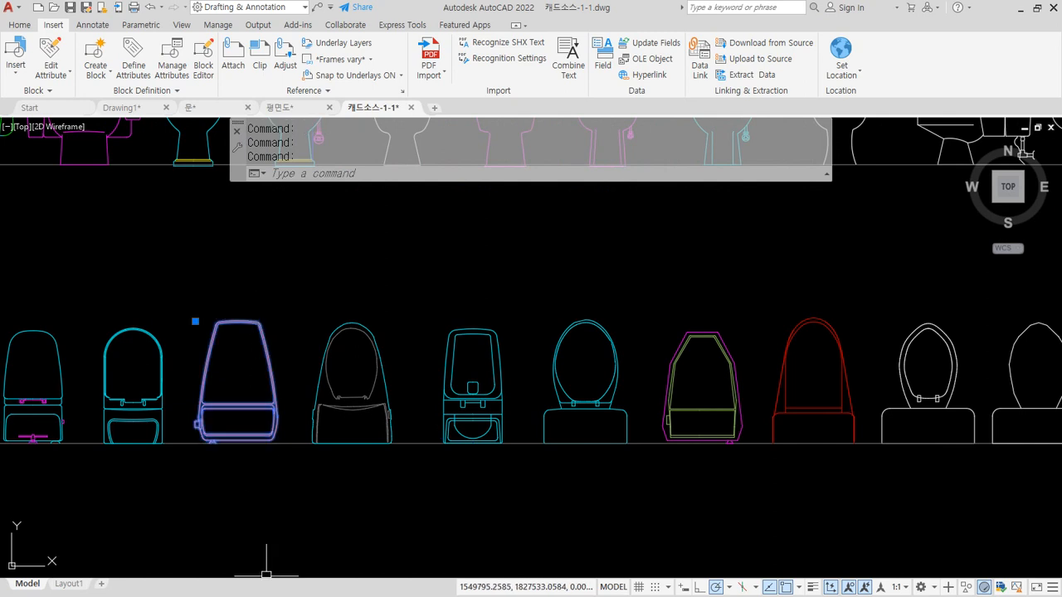
pyautogui.hotkey('ctrl', 'c')
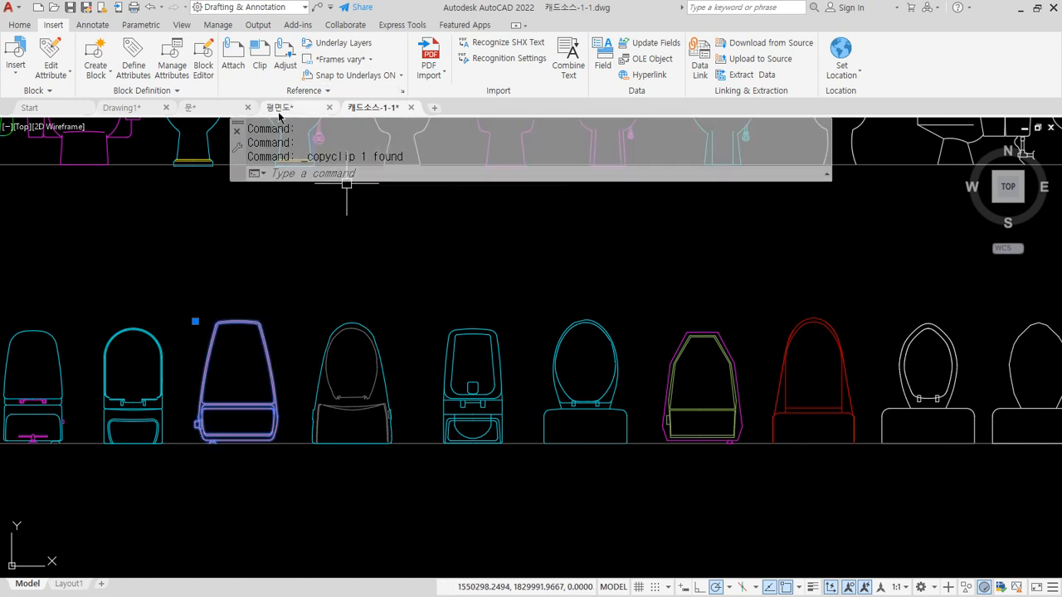
pyautogui.click(280, 107)
pyautogui.hotkey('ctrl', 'v')
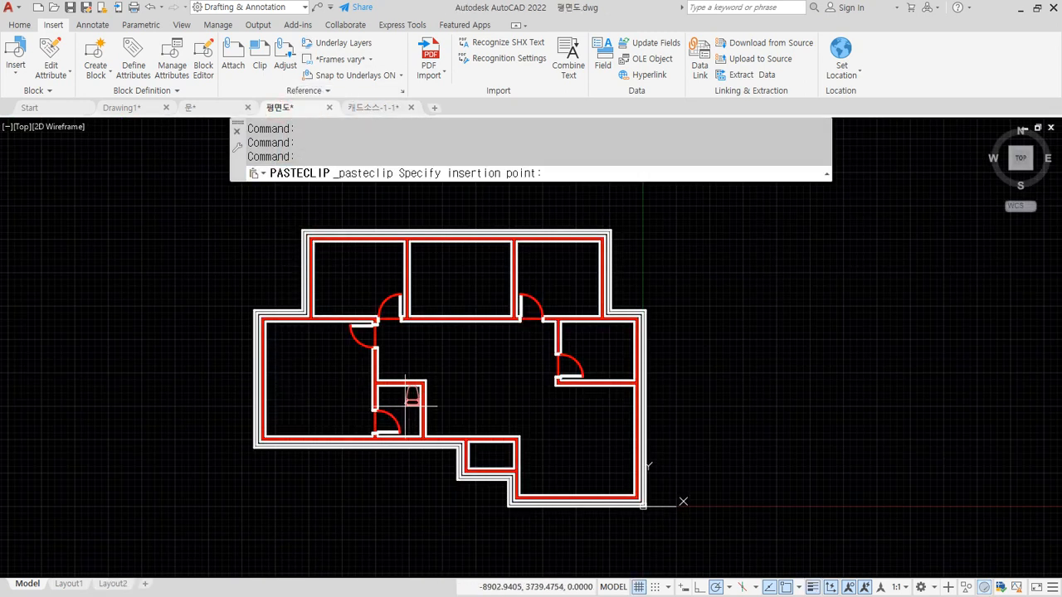
pyautogui.scroll(8, 415, 411)
pyautogui.click(359, 431)
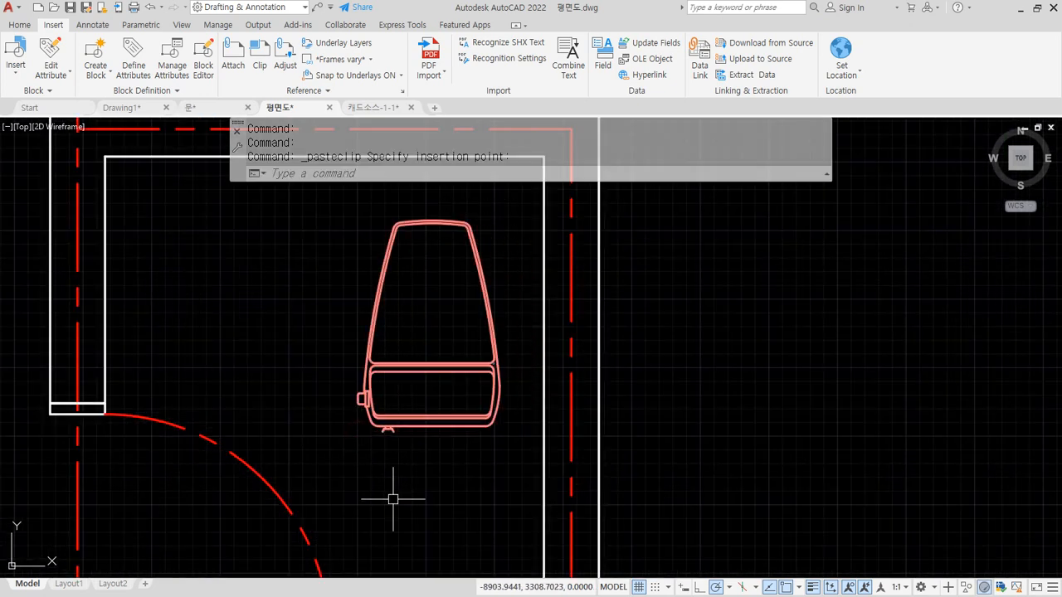
# - Rotate the pasted toilet 90° about its lower edge so its tank faces the bathroom's right wall
pyautogui.write('ro')
pyautogui.press('Return')
pyautogui.click(429, 435)
pyautogui.click(332, 350)
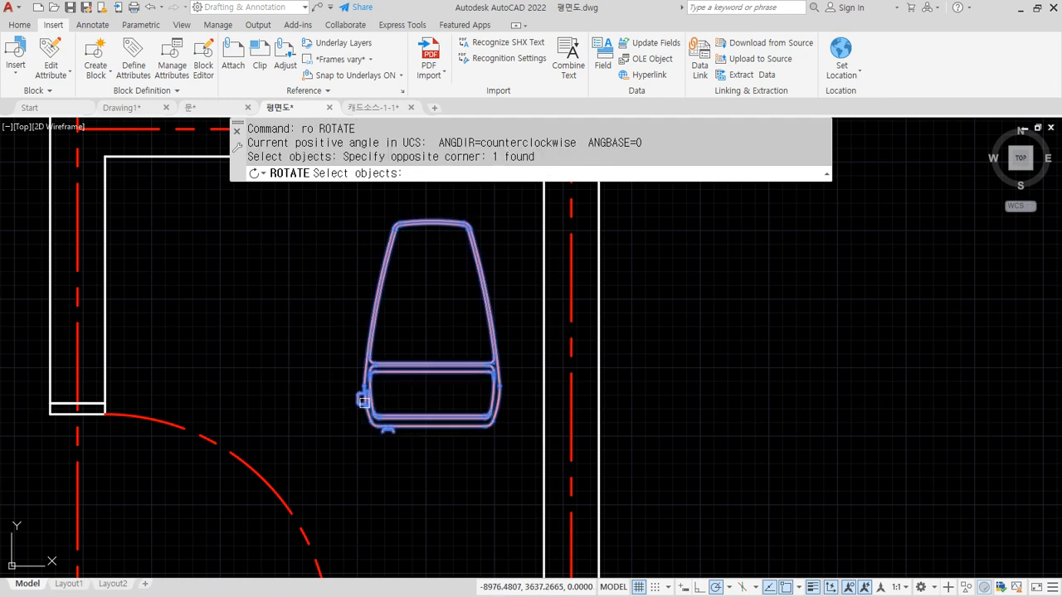
pyautogui.press('Return')
pyautogui.click(381, 429)
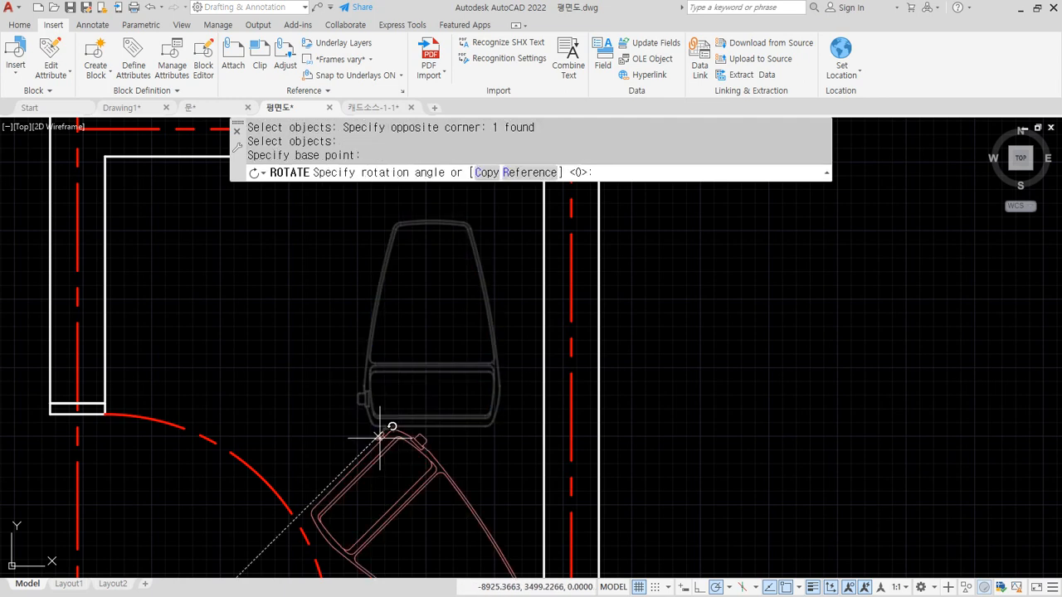
pyautogui.click(378, 300)
pyautogui.moveTo(402, 410); pyautogui.dragTo(360, 323, button='middle')
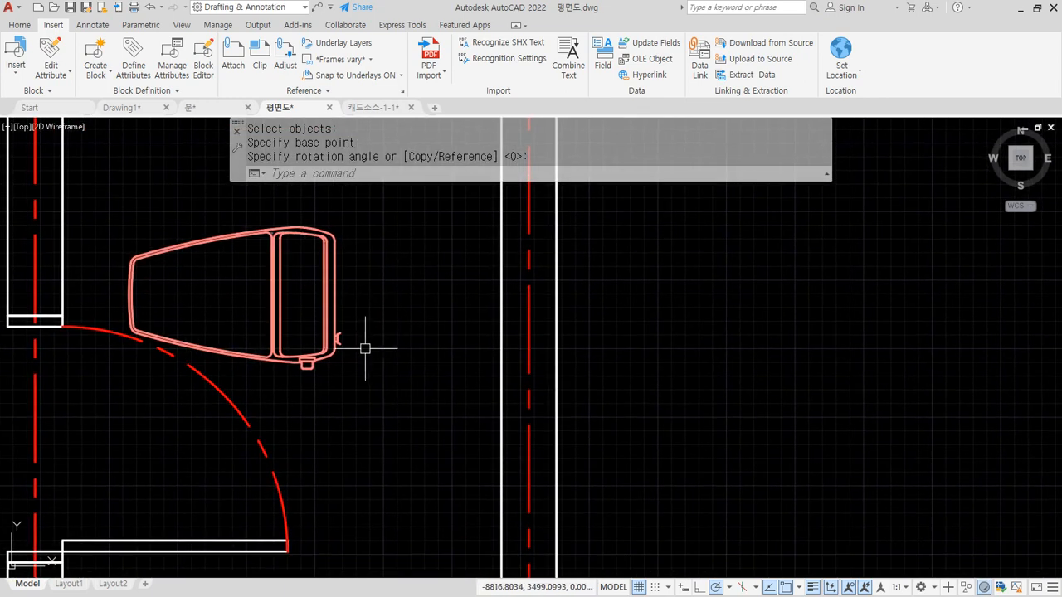
# - Move the toilet horizontally so the back of its tank meets the inner face of the bathroom's right wall
pyautogui.write('m')
pyautogui.press('Return')
pyautogui.click(340, 342)
pyautogui.press('Return')
pyautogui.click(342, 345)
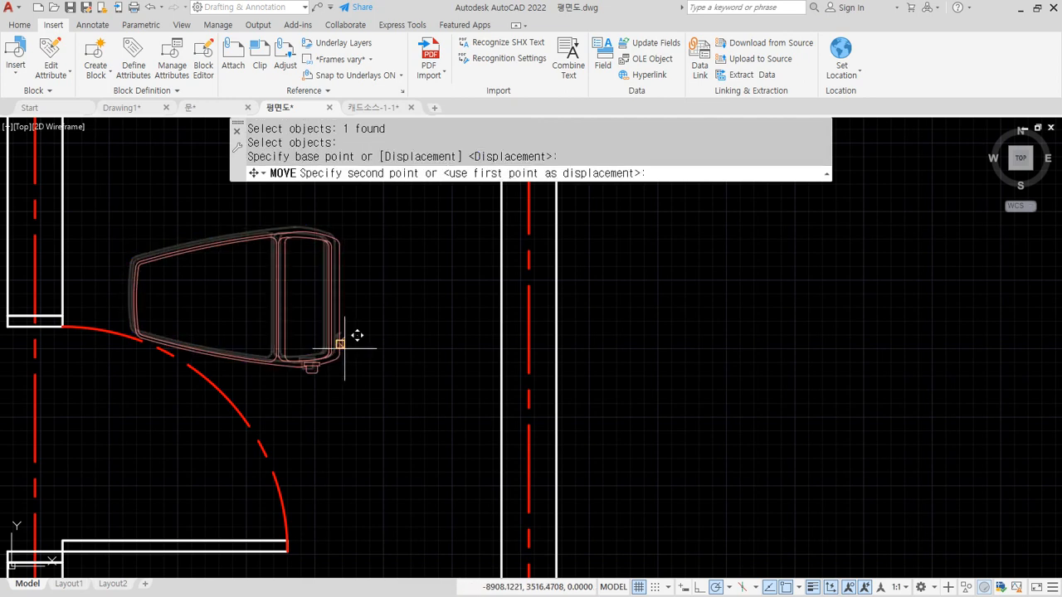
pyautogui.click(502, 340)
# - Move the toilet down along the right wall beside the door leaf and restore the top view
pyautogui.press('Return')
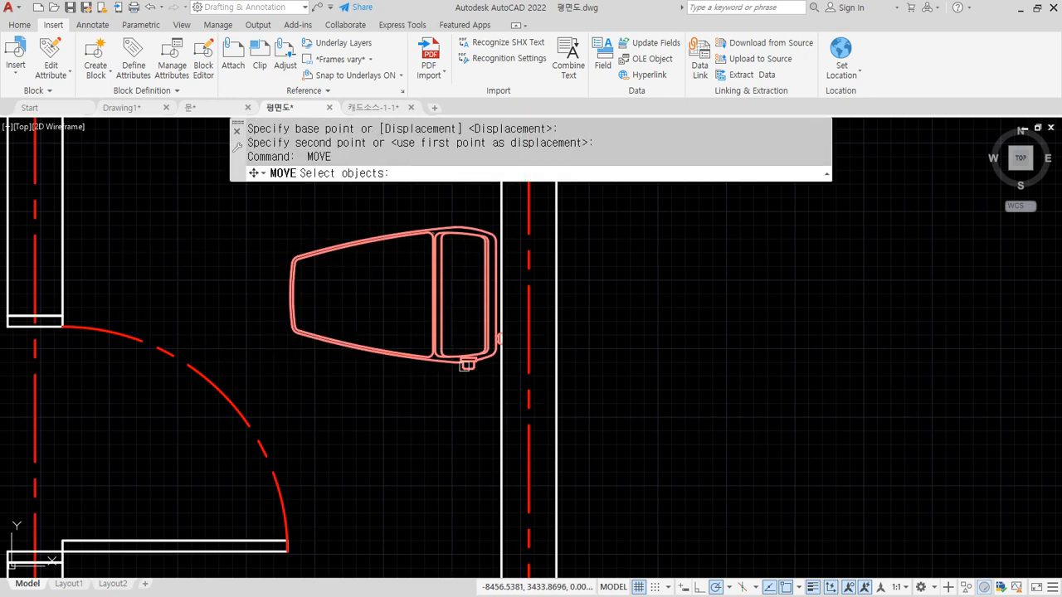
pyautogui.click(464, 367)
pyautogui.press('Return')
pyautogui.click(254, 287)
pyautogui.keyDown('shift'); pyautogui.moveTo(264, 397); pyautogui.dragTo(262, 365, button='middle'); pyautogui.keyUp('shift')
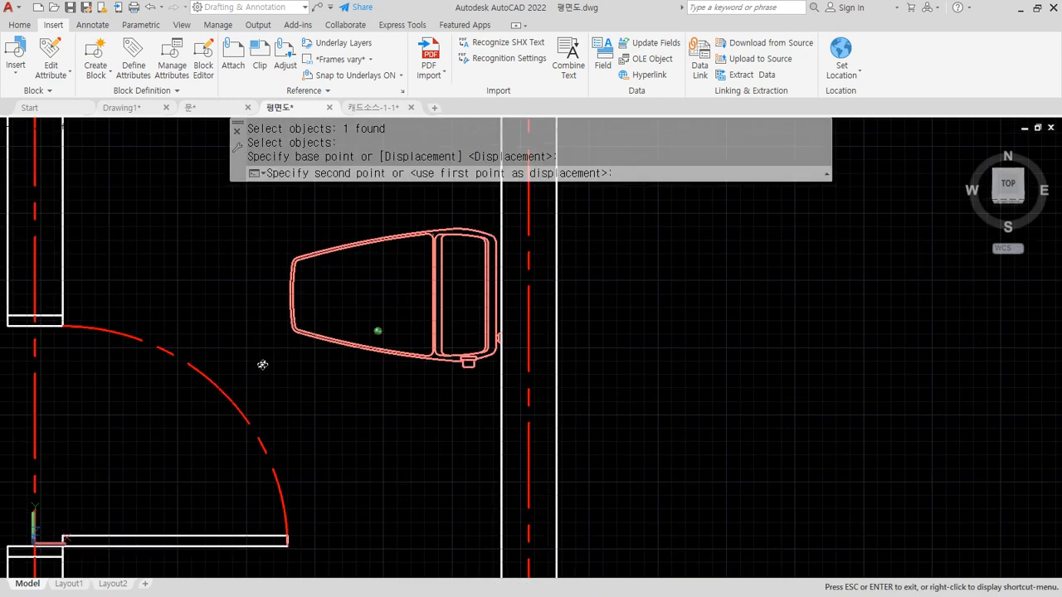
pyautogui.moveTo(265, 481); pyautogui.dragTo(244, 300, button='middle')
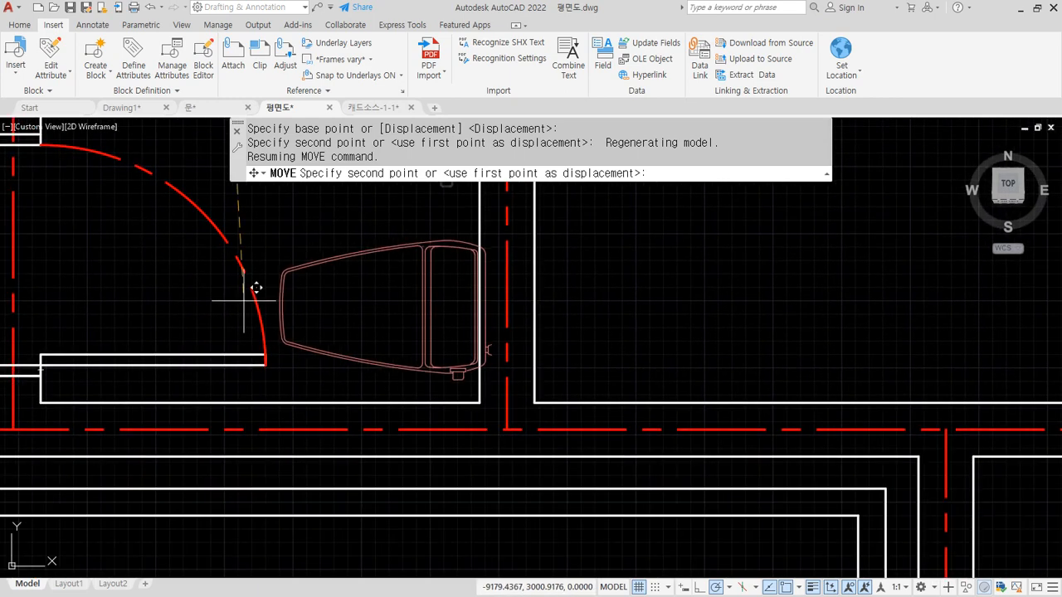
pyautogui.press('Escape')
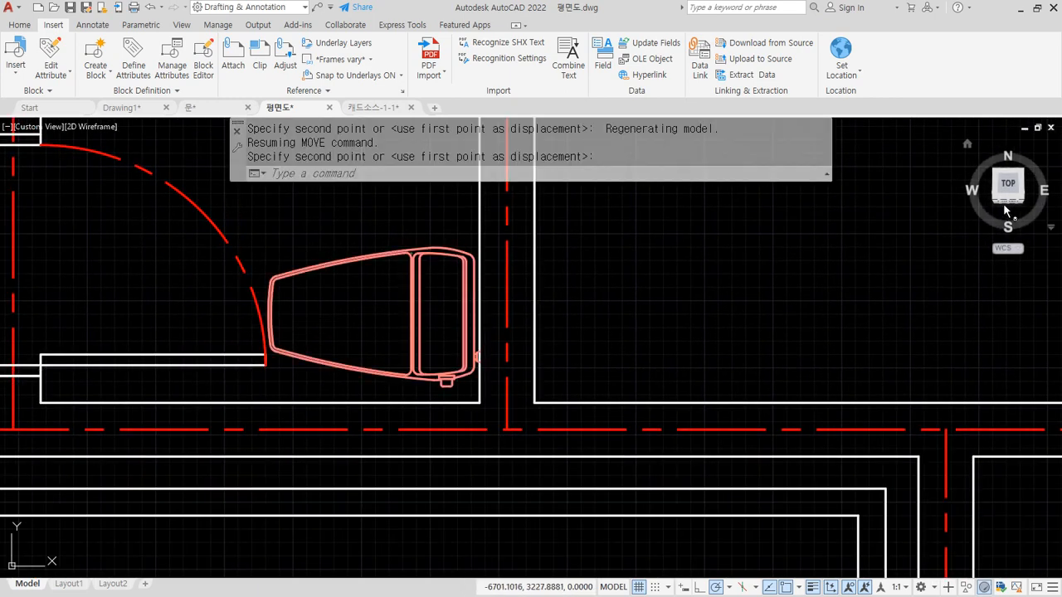
pyautogui.click(1009, 186)
pyautogui.scroll(8, 498, 415)
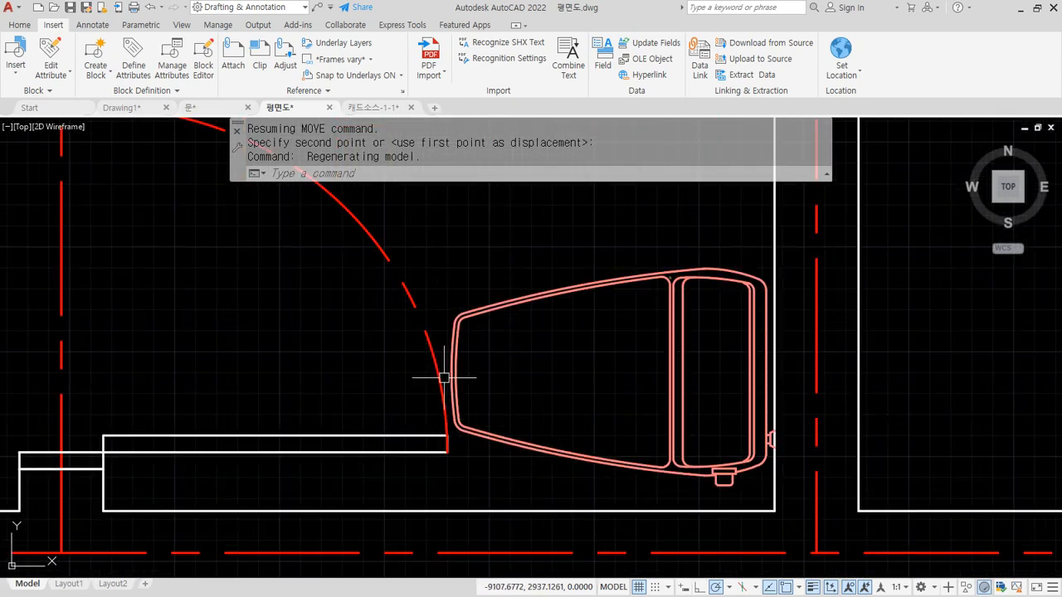
pyautogui.scroll(-2, 445, 377)
pyautogui.scroll(-1, 485, 385)
pyautogui.moveTo(541, 425); pyautogui.dragTo(538, 436, button='middle')
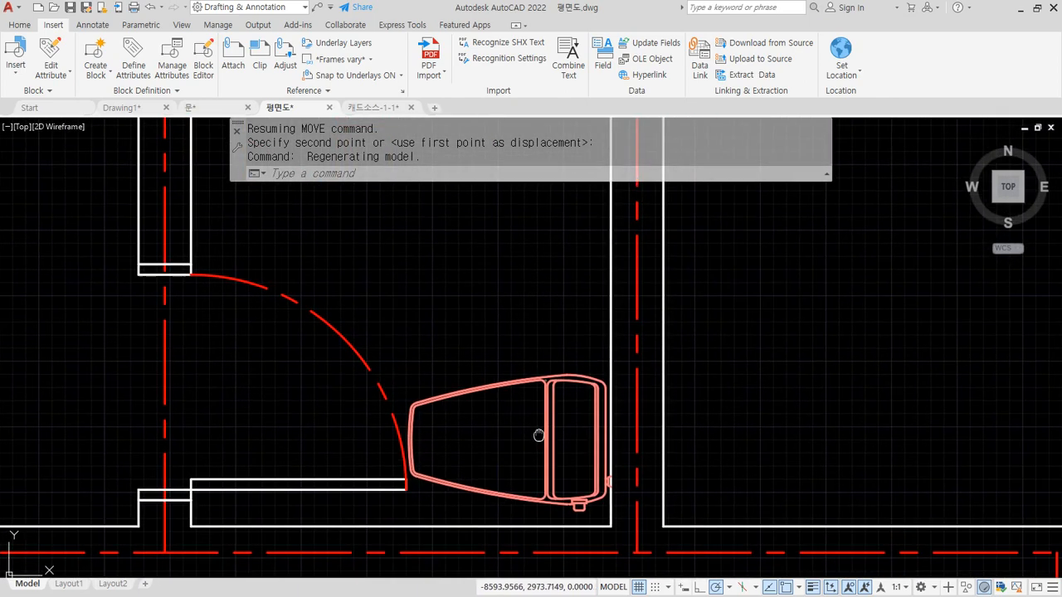
# - Move the toilet straight up along the right wall, clear of the door swing
pyautogui.write('m')
pyautogui.press('Return')
pyautogui.click(548, 425)
pyautogui.press('Return')
pyautogui.click(555, 383)
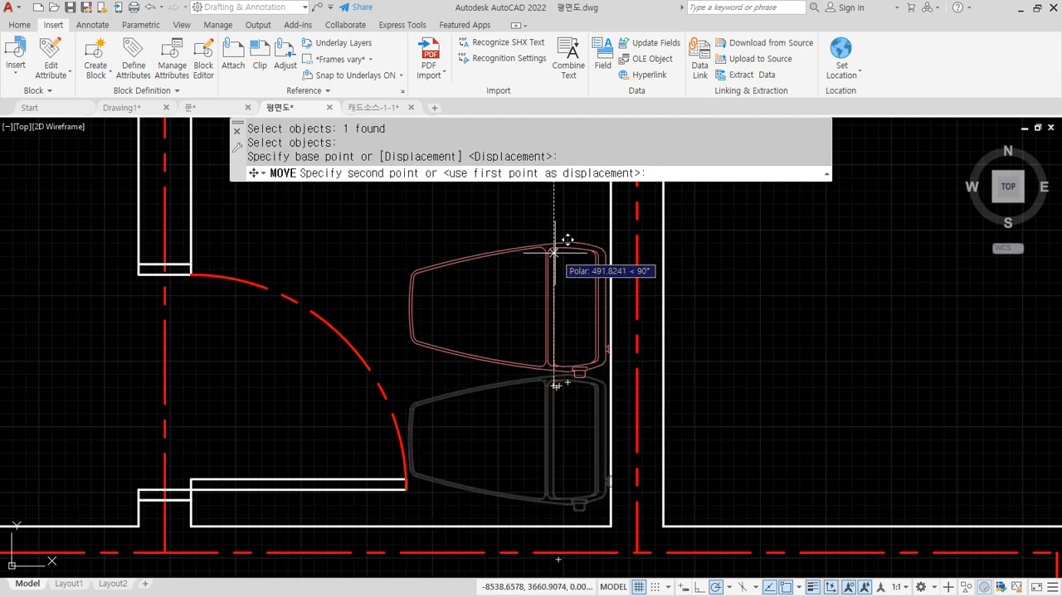
pyautogui.click(557, 198)
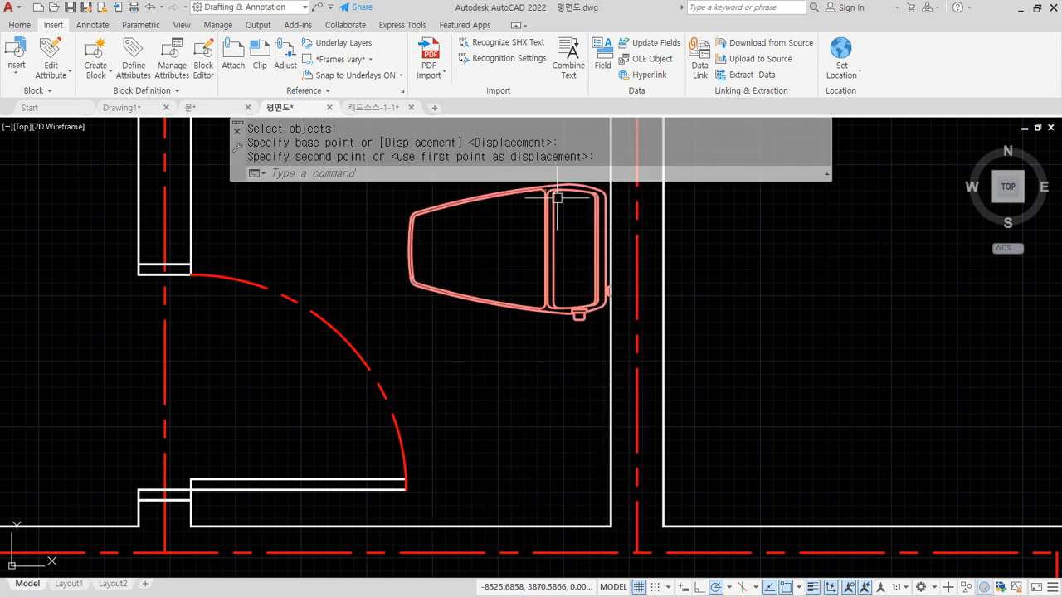
pyautogui.moveTo(554, 339)
pyautogui.mouseDown()
pyautogui.moveTo(584, 360)
pyautogui.moveTo(557, 348)
pyautogui.mouseUp()
pyautogui.press('Escape')
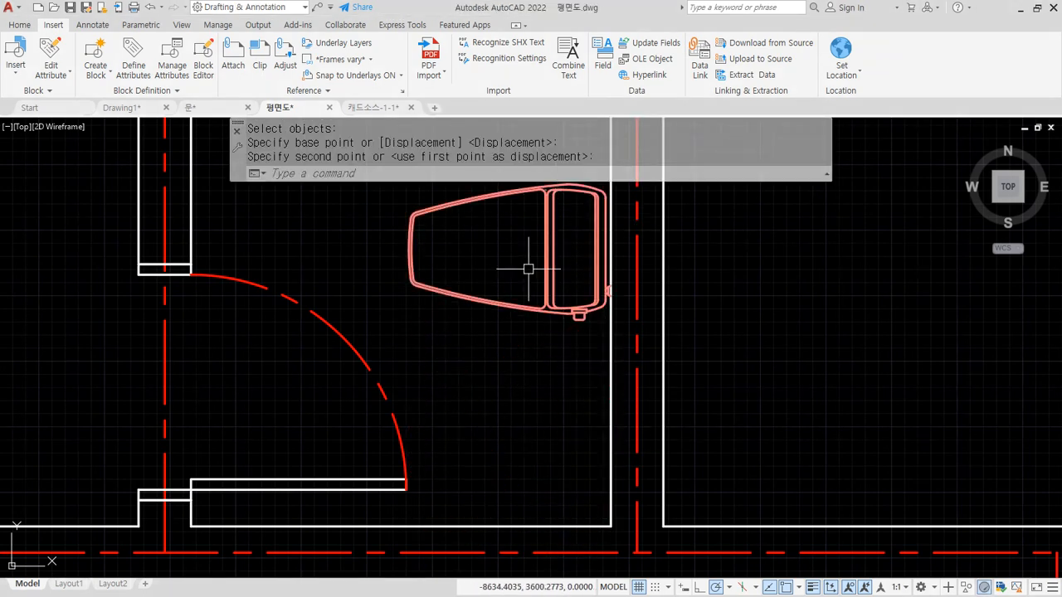
pyautogui.moveTo(565, 186); pyautogui.dragTo(562, 415, button='middle')
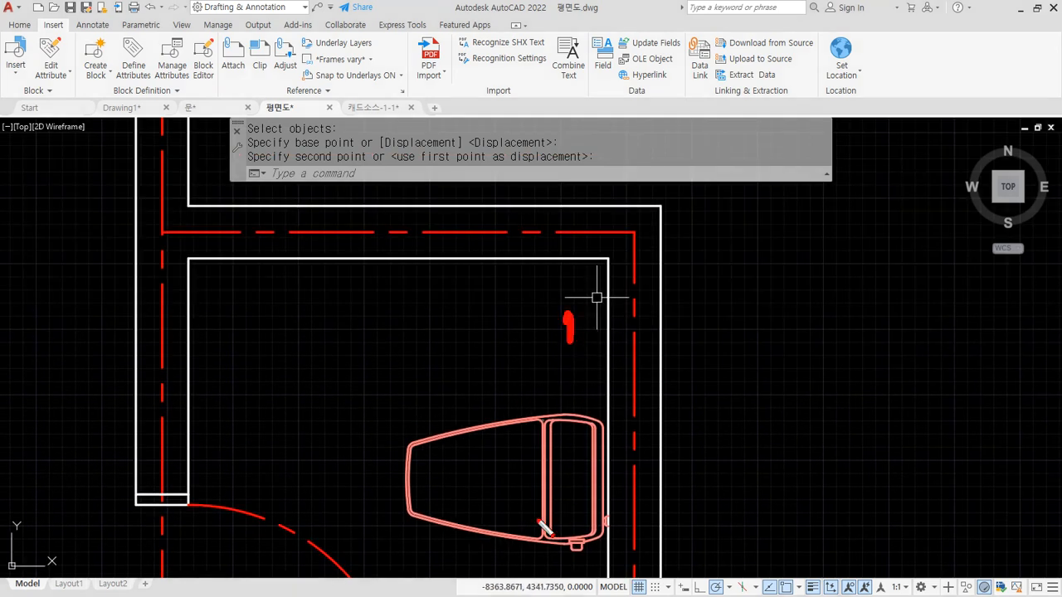
# - Look through the plan-view washbasin symbols in the 캐드소스-1-1 source drawing
pyautogui.click(374, 107)
pyautogui.scroll(-4, 341, 303)
pyautogui.click(360, 284)
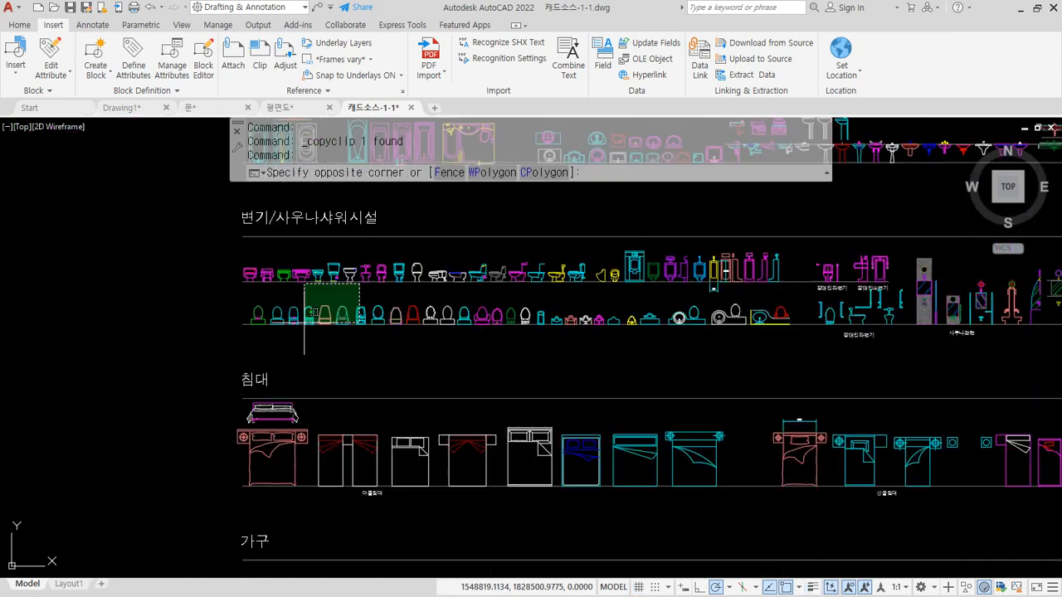
pyautogui.press('Escape')
pyautogui.press('Escape')
pyautogui.press('Escape')
pyautogui.scroll(2, 666, 259)
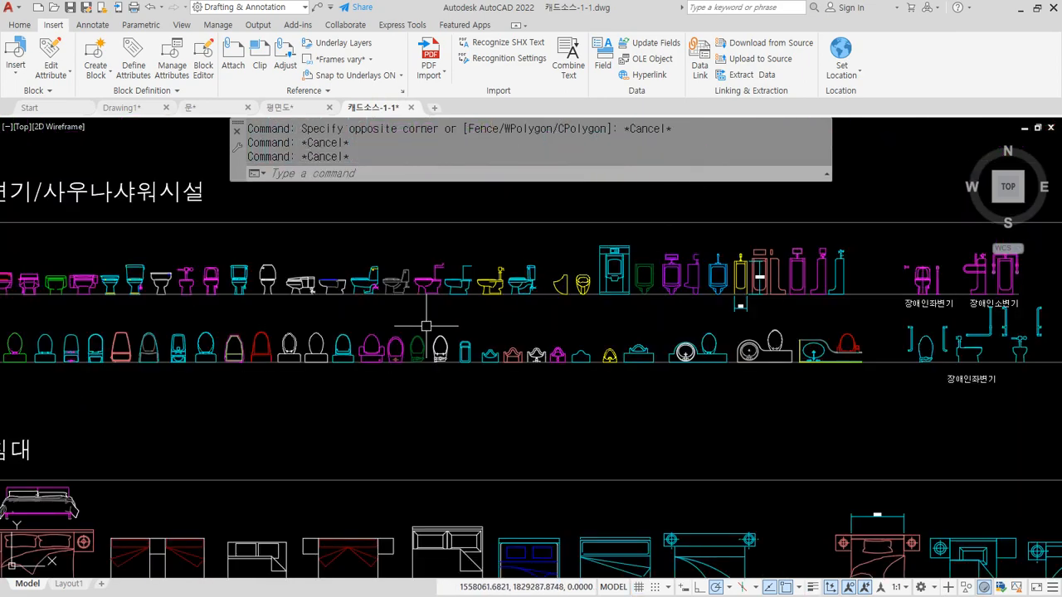
pyautogui.moveTo(319, 314)
pyautogui.mouseDown(button='middle')
pyautogui.moveTo(400, 369)
pyautogui.moveTo(490, 526)
pyautogui.mouseUp(button='middle')
pyautogui.moveTo(358, 334)
pyautogui.mouseDown(button='middle')
pyautogui.moveTo(353, 509)
pyautogui.moveTo(246, 335)
pyautogui.mouseUp(button='middle')
pyautogui.scroll(-2, 365, 508)
pyautogui.scroll(2, 289, 290)
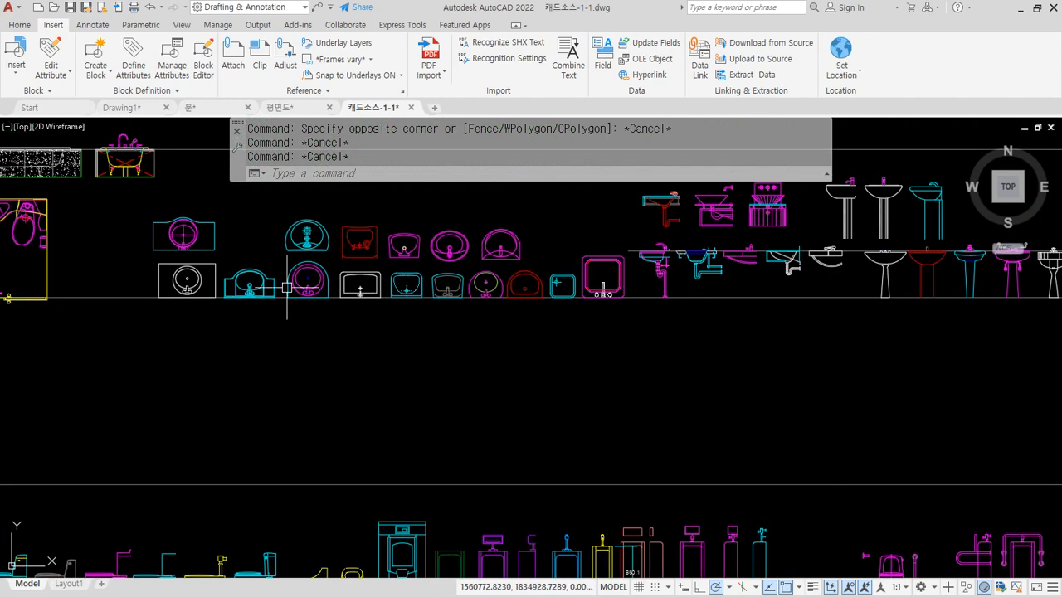
pyautogui.scroll(2, 278, 329)
pyautogui.moveTo(353, 347)
pyautogui.mouseDown(button='middle')
pyautogui.moveTo(332, 390)
pyautogui.moveTo(287, 424)
pyautogui.moveTo(395, 463)
pyautogui.mouseUp(button='middle')
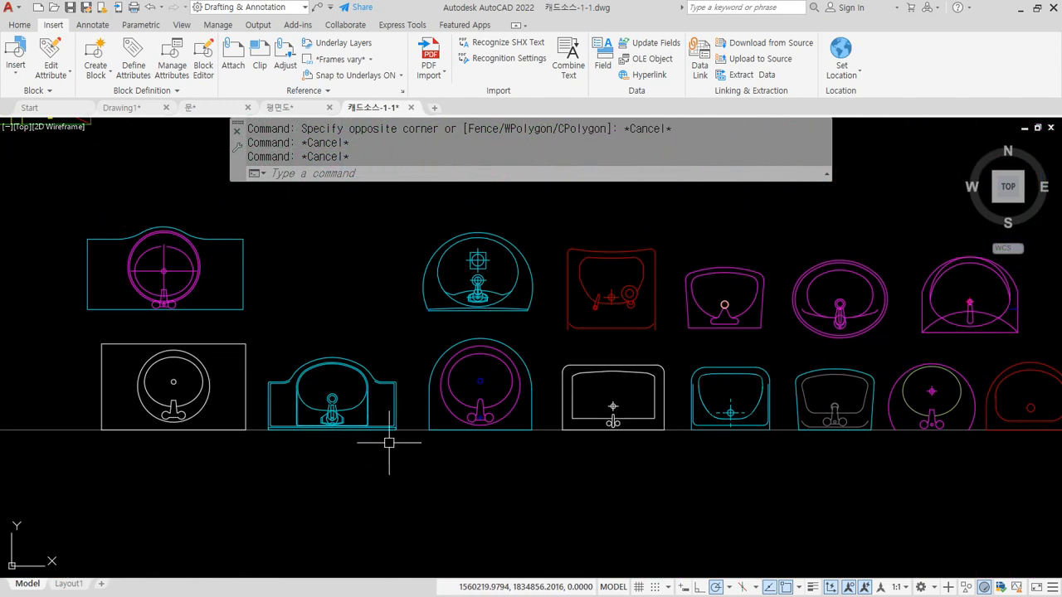
pyautogui.moveTo(487, 384); pyautogui.dragTo(164, 381, button='middle')
pyautogui.moveTo(537, 391)
pyautogui.mouseDown(button='middle')
pyautogui.moveTo(441, 360)
pyautogui.moveTo(200, 333)
pyautogui.moveTo(898, 381)
pyautogui.mouseUp(button='middle')
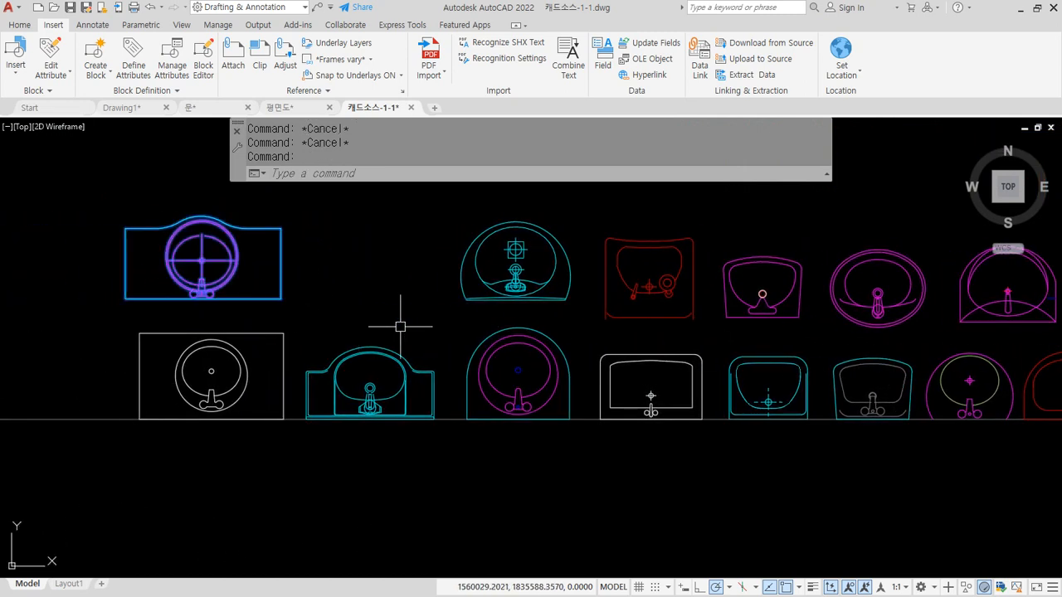
# - Copy the round washbasin with the curved-front counter and paste it outside the bathroom in the 평면도 drawing
pyautogui.hotkey('ctrl', 'c')
pyautogui.click(282, 108)
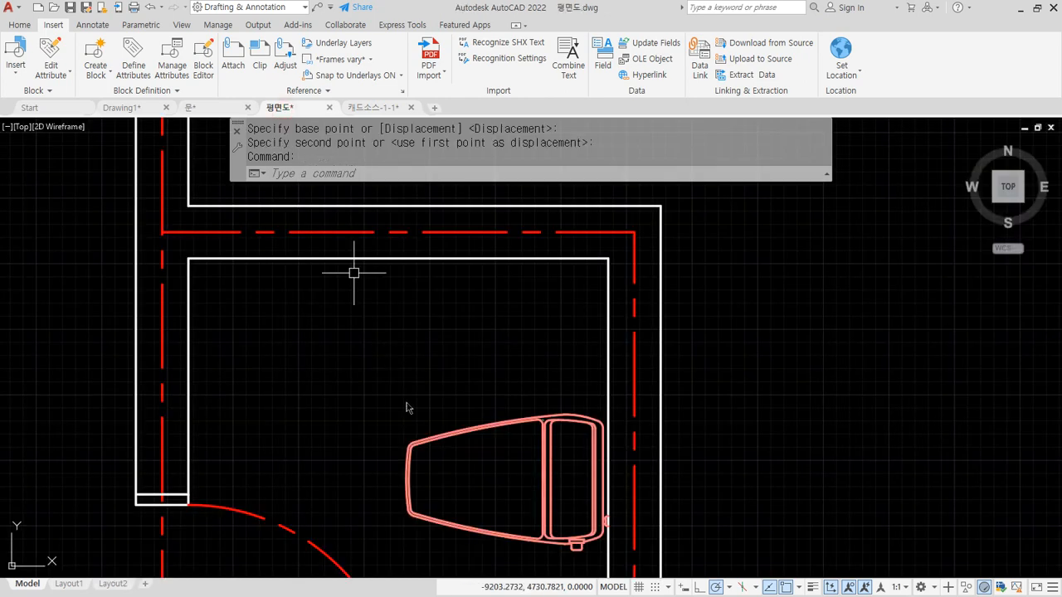
pyautogui.hotkey('ctrl', 'v')
pyautogui.moveTo(692, 415); pyautogui.dragTo(343, 360, button='middle')
pyautogui.click(494, 448)
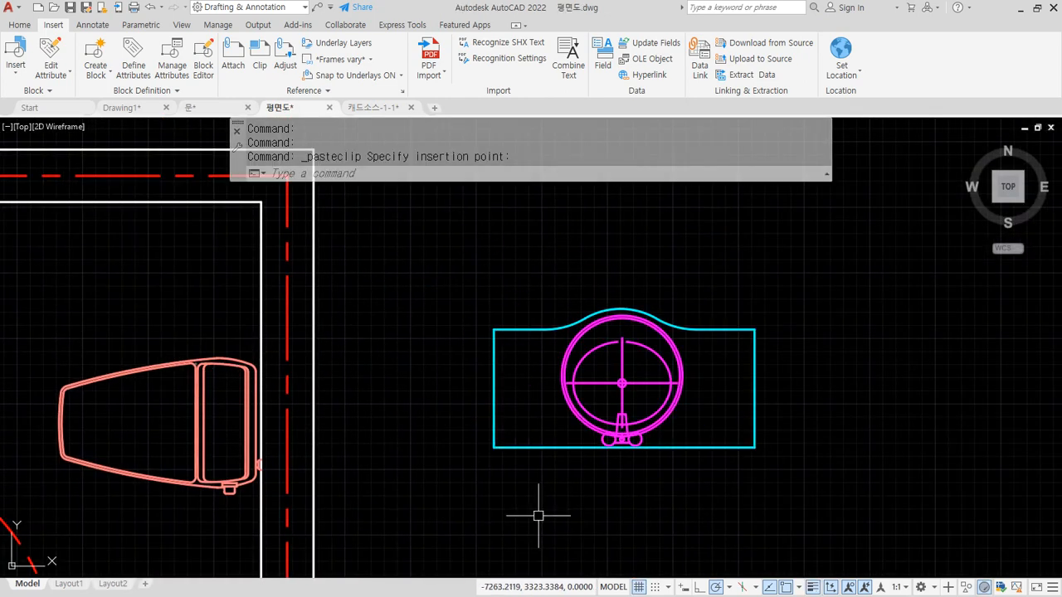
# - Rotate the washbasin 90° about its lower-left corner so its faucet side faces right
pyautogui.write('ro')
pyautogui.press('Return')
pyautogui.click(725, 484)
pyautogui.click(538, 355)
pyautogui.press('Return')
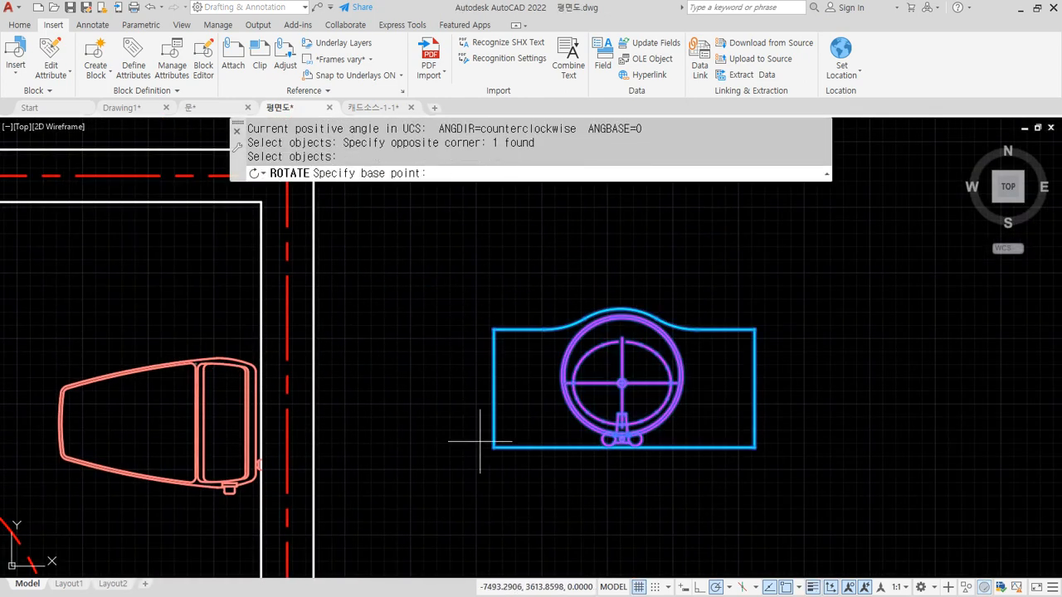
pyautogui.click(495, 448)
pyautogui.click(503, 315)
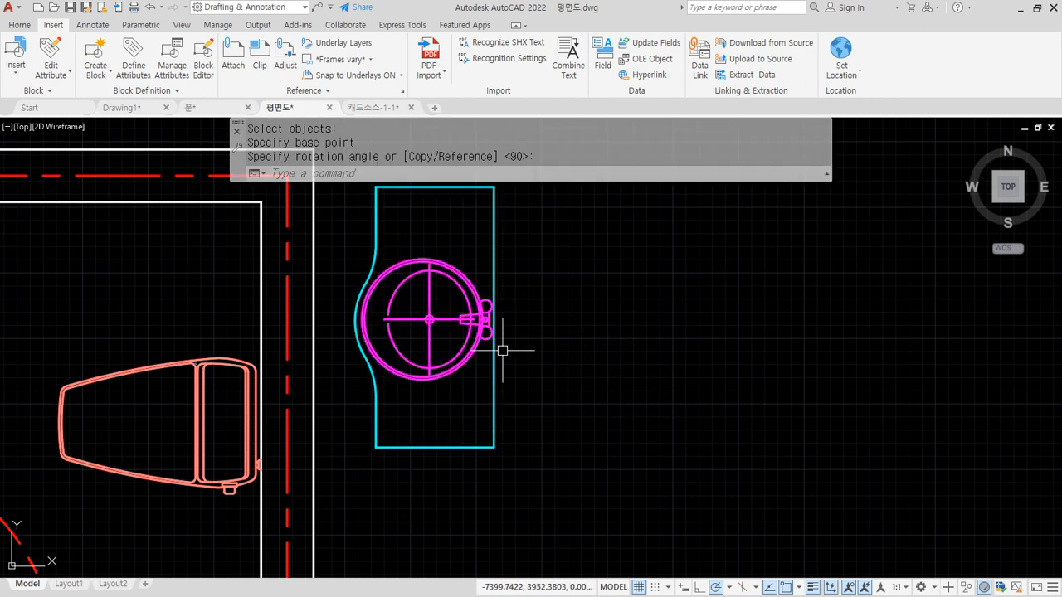
# - Move the washbasin by its lower-right corner to the lower-right inner corner of the bathroom
pyautogui.write('m')
pyautogui.press('Return')
pyautogui.click(500, 285)
pyautogui.click(455, 353)
pyautogui.press('Return')
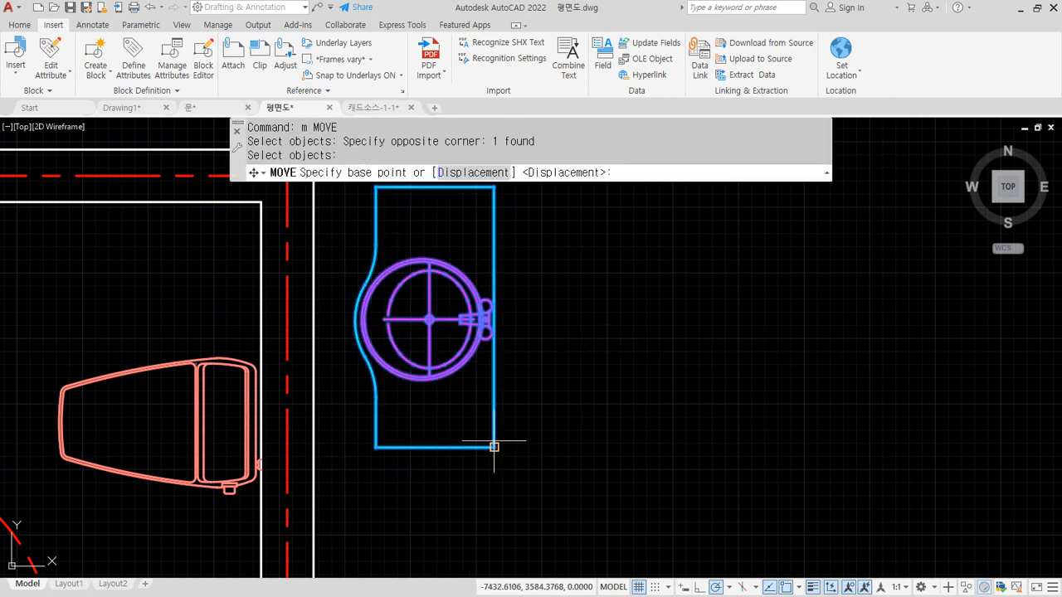
pyautogui.click(494, 448)
pyautogui.moveTo(304, 462); pyautogui.dragTo(373, 306, button='middle')
pyautogui.moveTo(331, 520); pyautogui.dragTo(341, 412, button='middle')
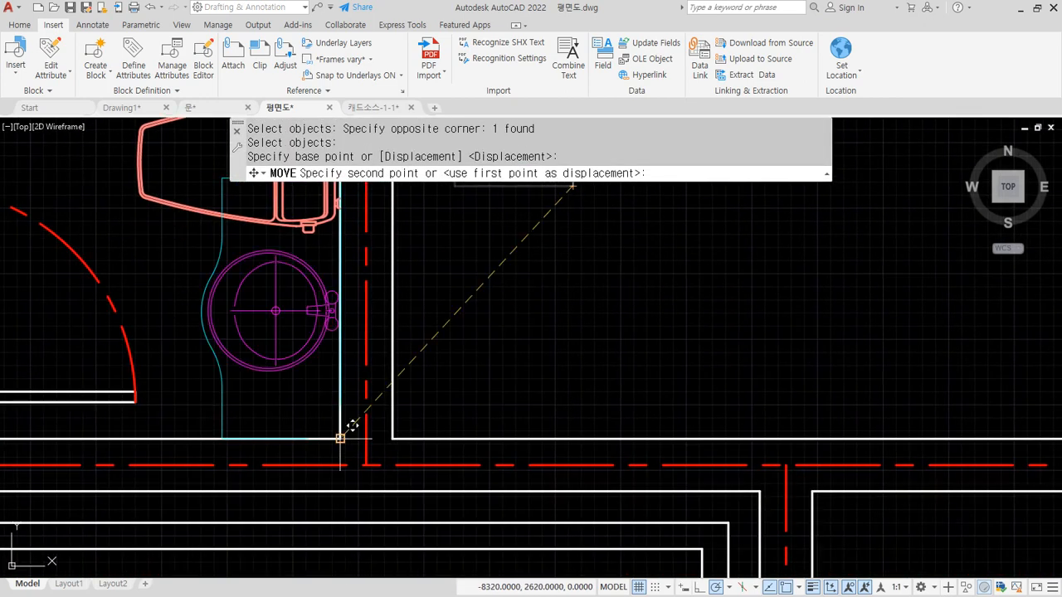
pyautogui.click(341, 439)
# - Move the toilet up along the right wall so it sits just above the washbasin counter
pyautogui.moveTo(225, 272); pyautogui.dragTo(221, 391, button='middle')
pyautogui.press('Return')
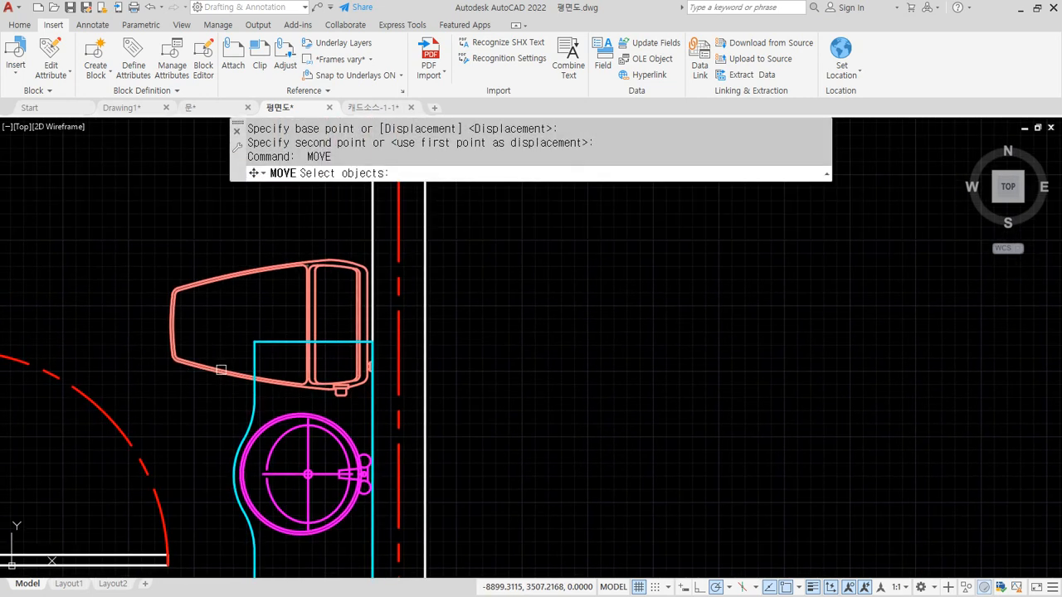
pyautogui.press('Escape')
pyautogui.press('Return')
pyautogui.click(222, 374)
pyautogui.press('Return')
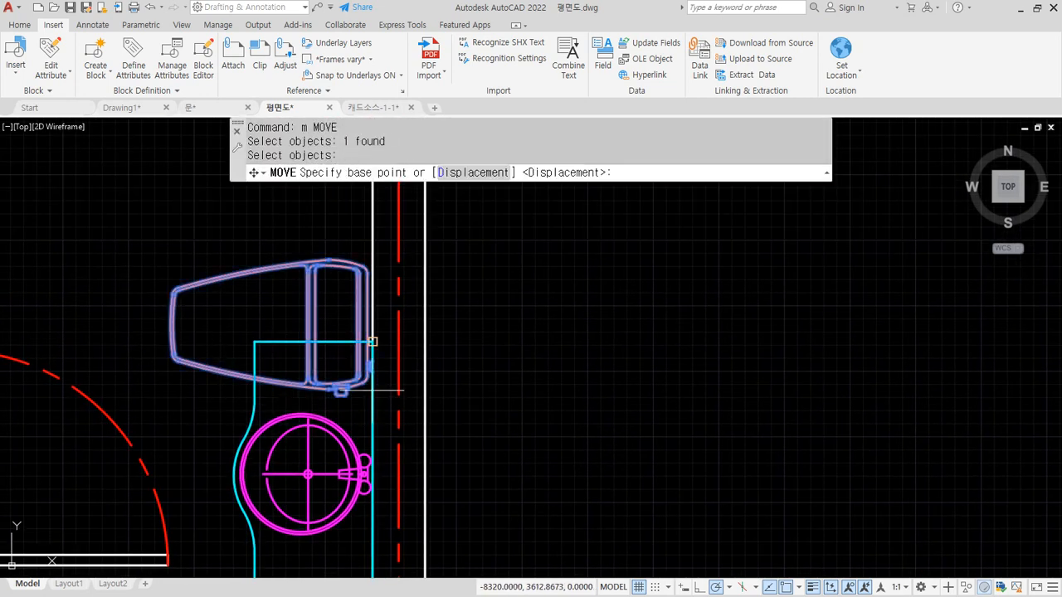
pyautogui.click(498, 378)
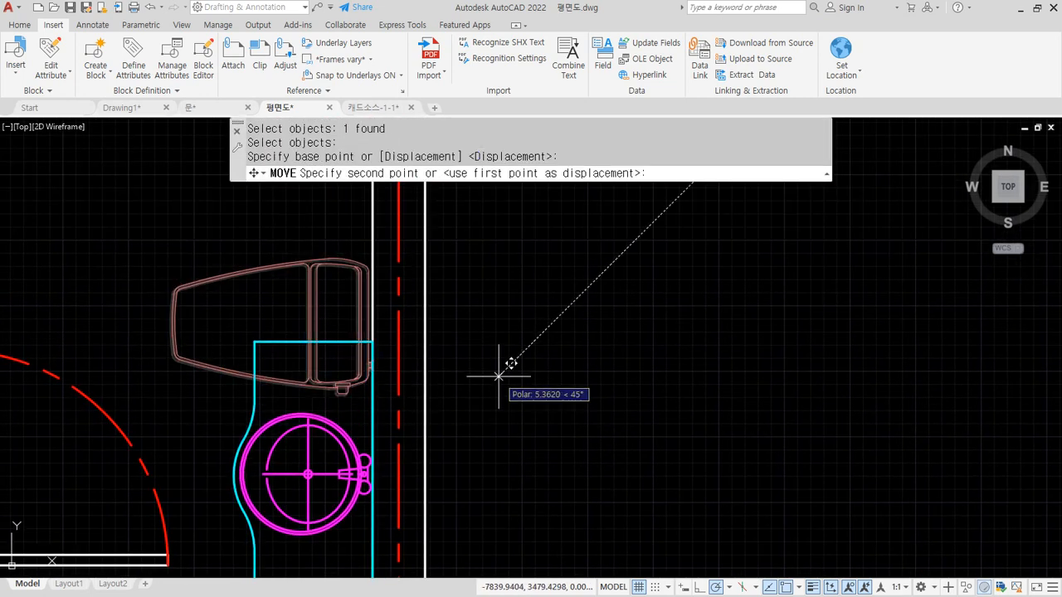
pyautogui.click(497, 321)
pyautogui.scroll(-2, 366, 432)
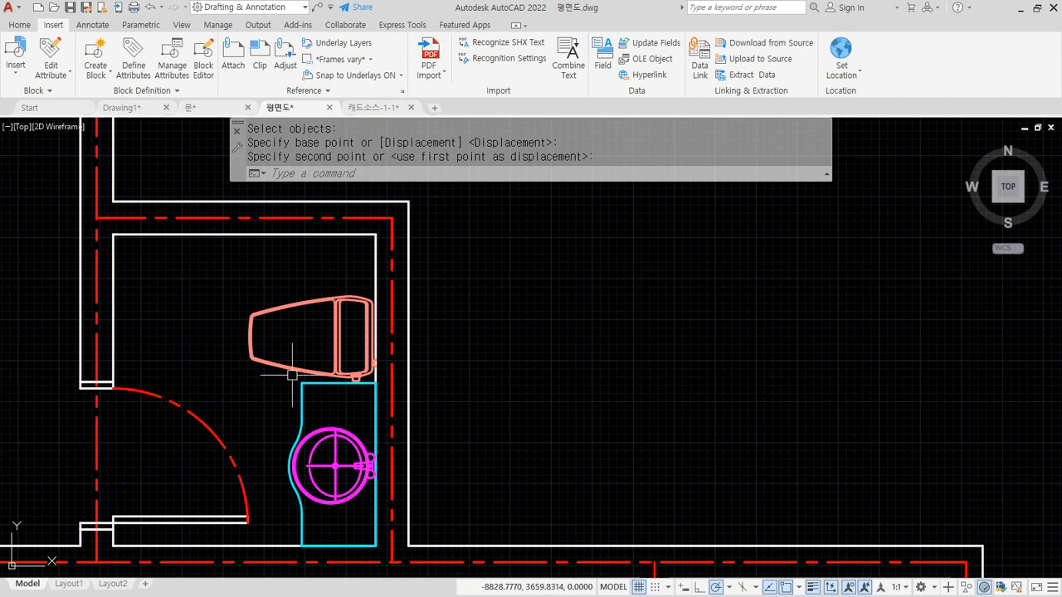
# - Delete the round washbasin with the curved-front counter from the bathroom's lower-right corner
pyautogui.moveTo(292, 375); pyautogui.dragTo(315, 321, button='middle')
pyautogui.click(346, 388)
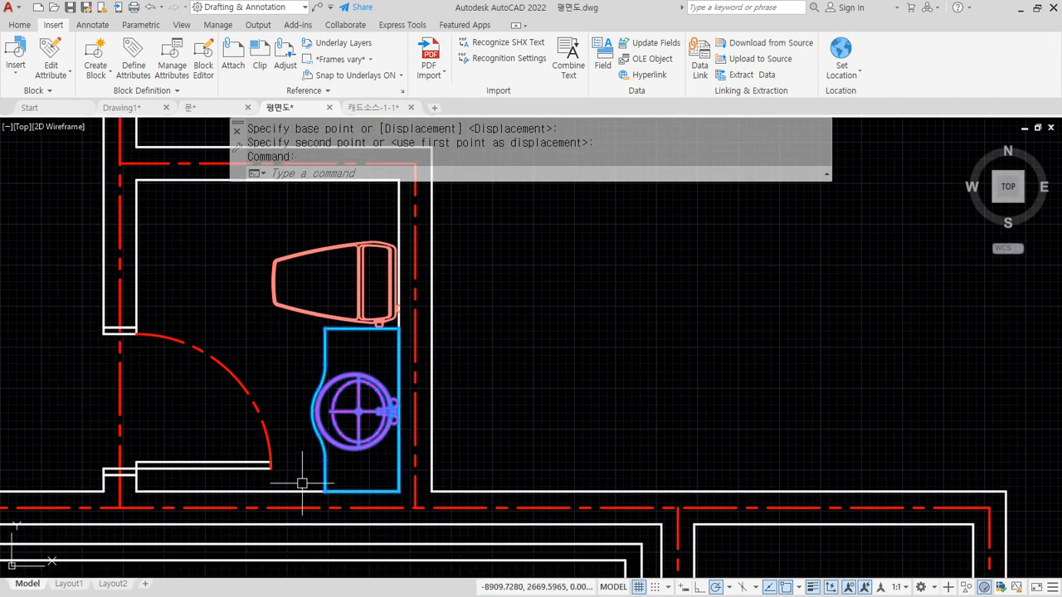
pyautogui.hotkey('ctrl', 'c')
# - Copy the magenta round-fronted washbasin from the 캐드소스-1-1 library and paste it to the right of the bathroom in the 평면도 drawing
pyautogui.click(358, 108)
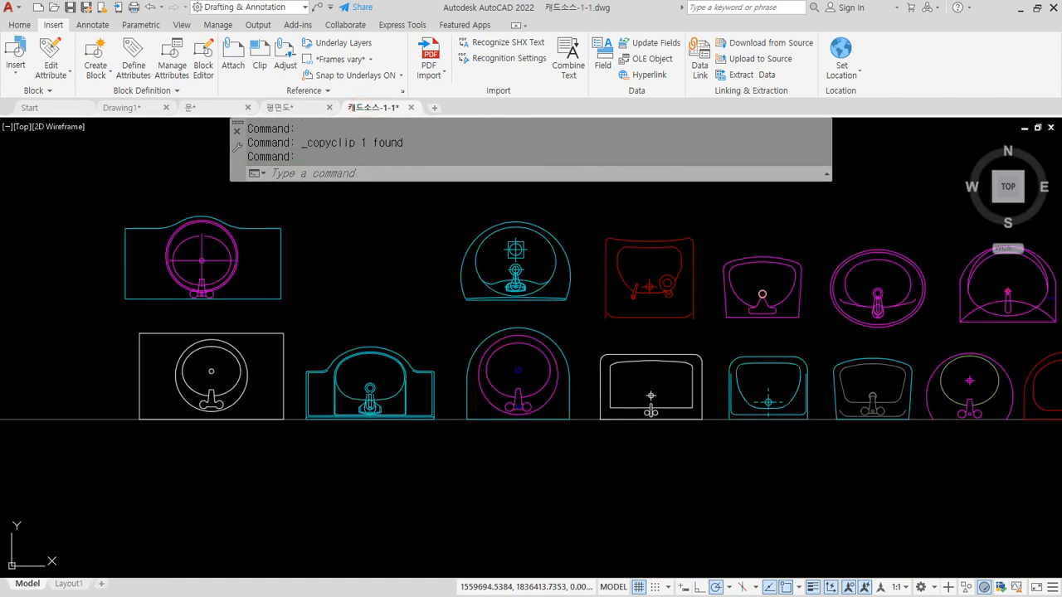
pyautogui.moveTo(821, 354); pyautogui.dragTo(410, 354, button='middle')
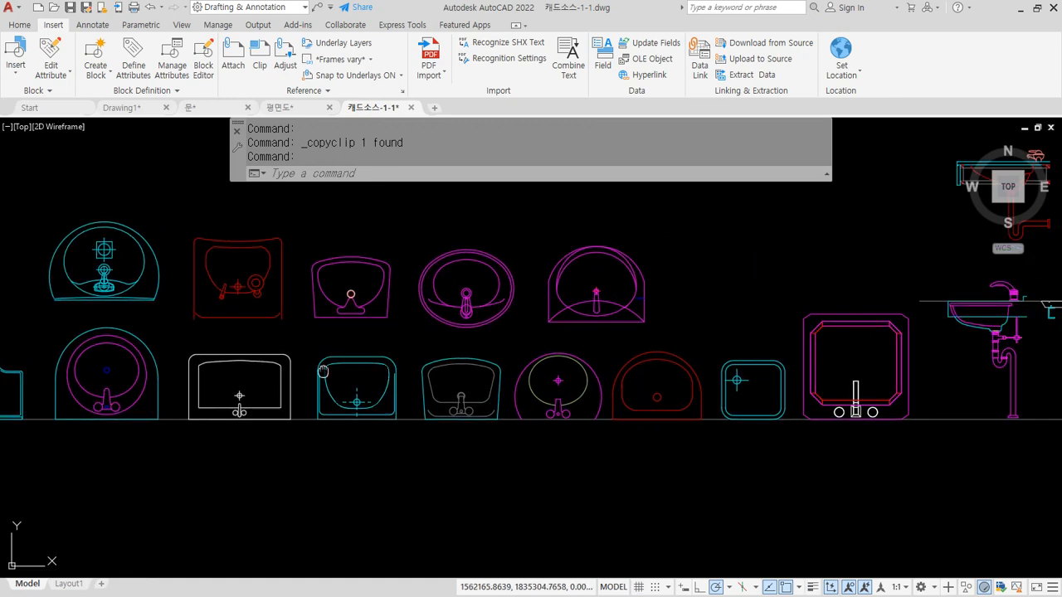
pyautogui.moveTo(323, 371); pyautogui.dragTo(417, 374, button='middle')
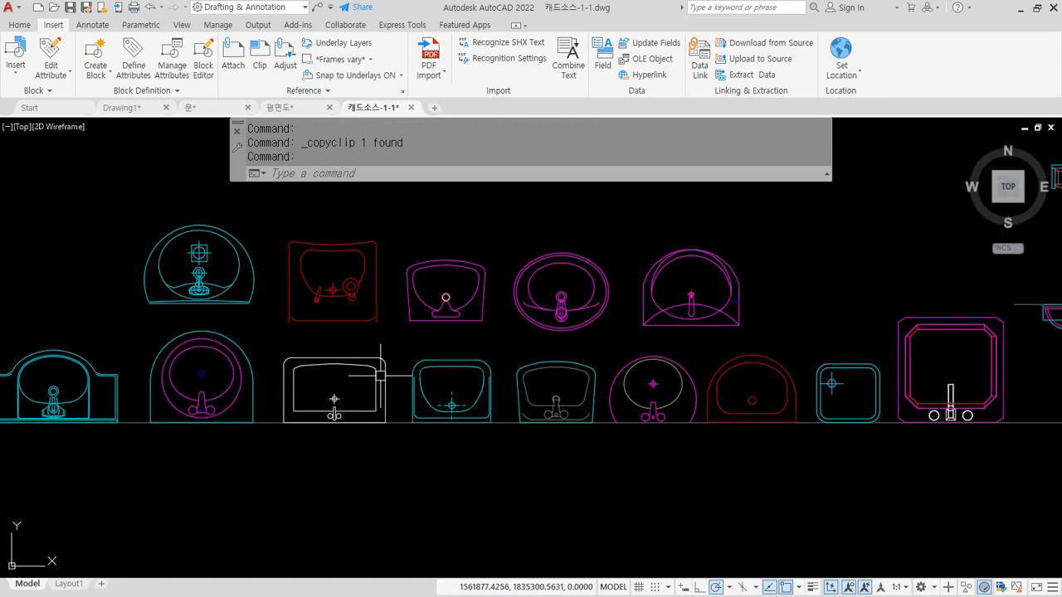
pyautogui.moveTo(625, 356); pyautogui.dragTo(609, 362, button='middle')
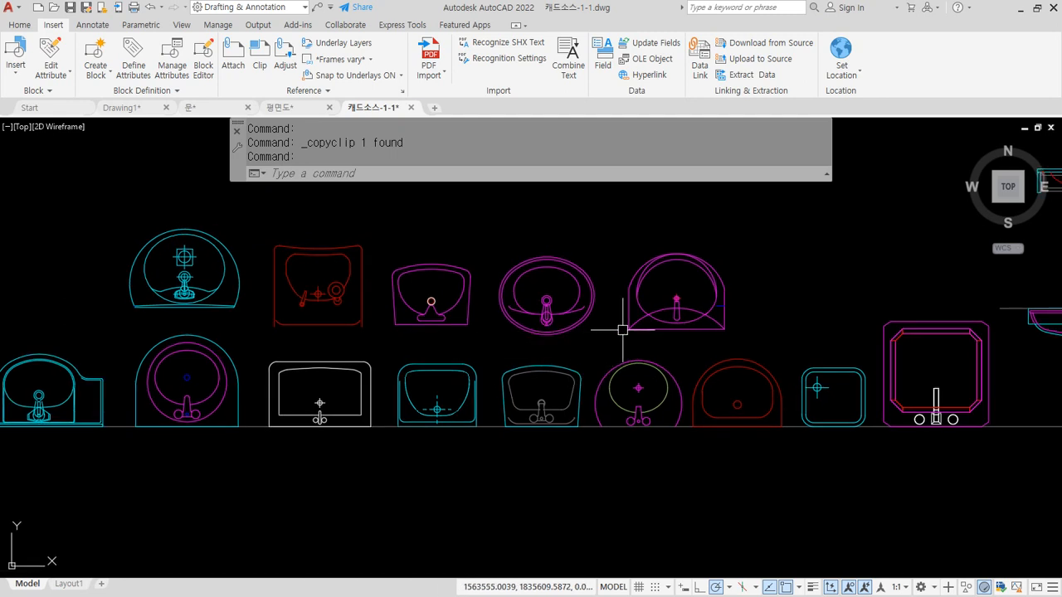
pyautogui.click(624, 329)
pyautogui.click(301, 109)
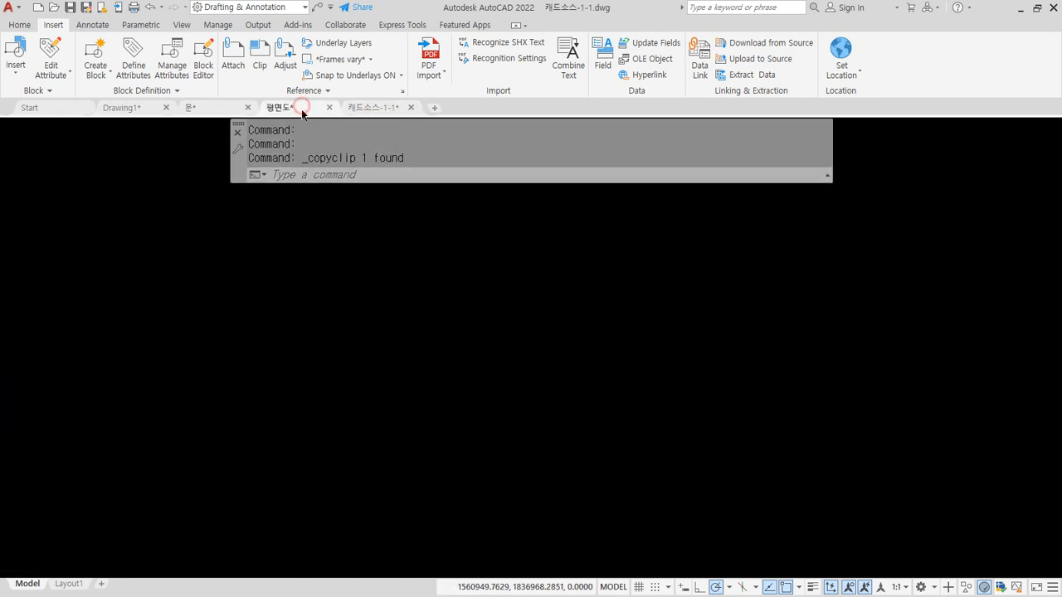
pyautogui.hotkey('ctrl', 'v')
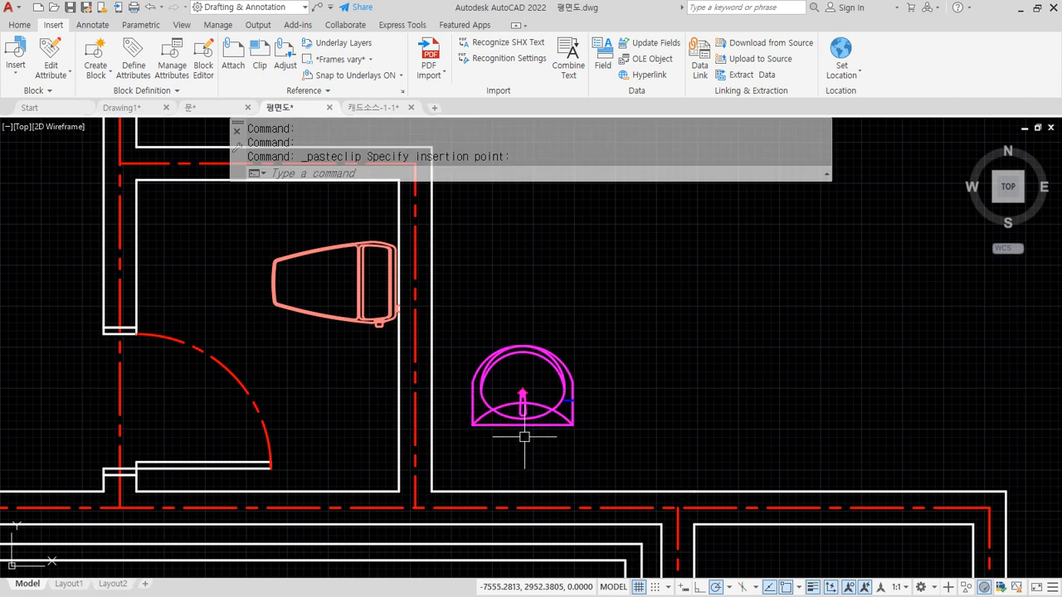
# - Rotate the pasted washbasin 90° counterclockwise about its lower-left corner so its straight back faces right
pyautogui.press('Return')
pyautogui.click(572, 438)
pyautogui.click(497, 348)
pyautogui.press('Return')
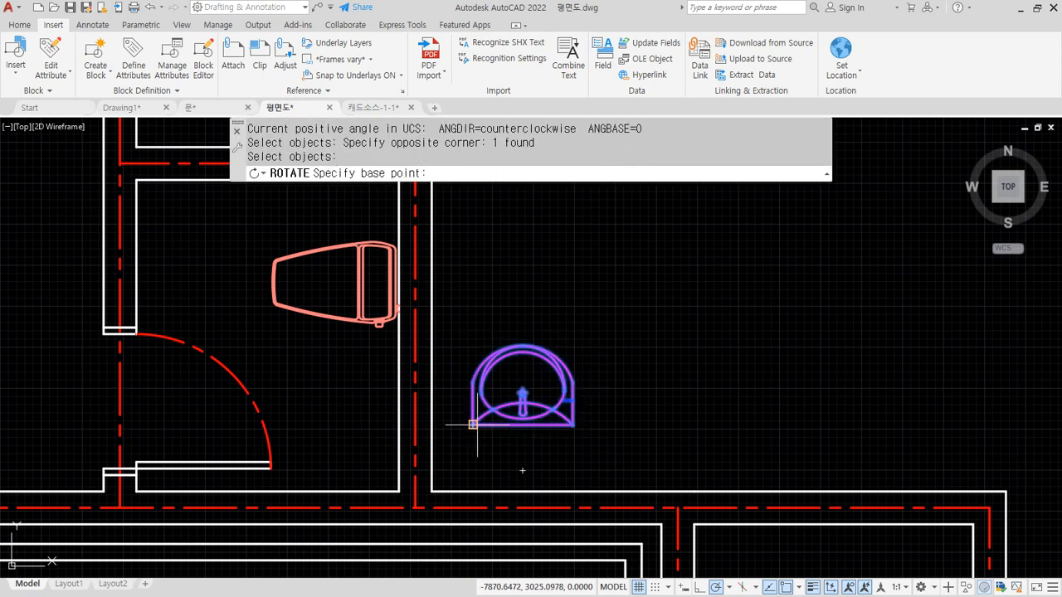
pyautogui.click(473, 425)
pyautogui.click(475, 322)
# - Move the washbasin by its lower-right corner to the lower-right inner corner of the bathroom
pyautogui.write('m')
pyautogui.press('Return')
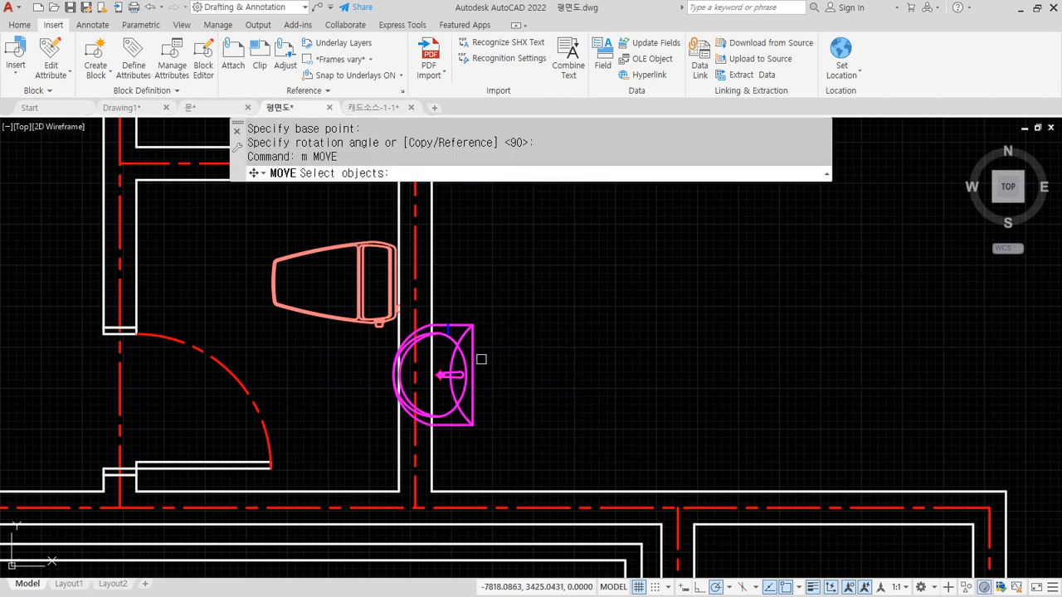
pyautogui.click(470, 385)
pyautogui.press('Return')
pyautogui.click(473, 426)
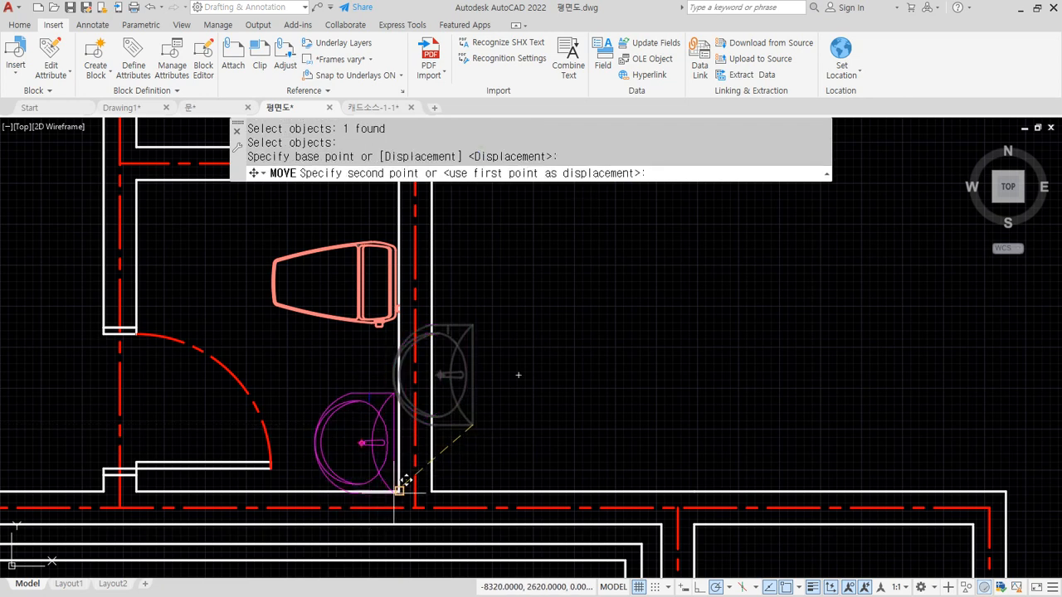
pyautogui.click(396, 489)
# - Move the washbasin 100 straight up along the bathroom's right wall
pyautogui.scroll(1, 332, 483)
pyautogui.press('Return')
pyautogui.click(340, 418)
pyautogui.click(282, 399)
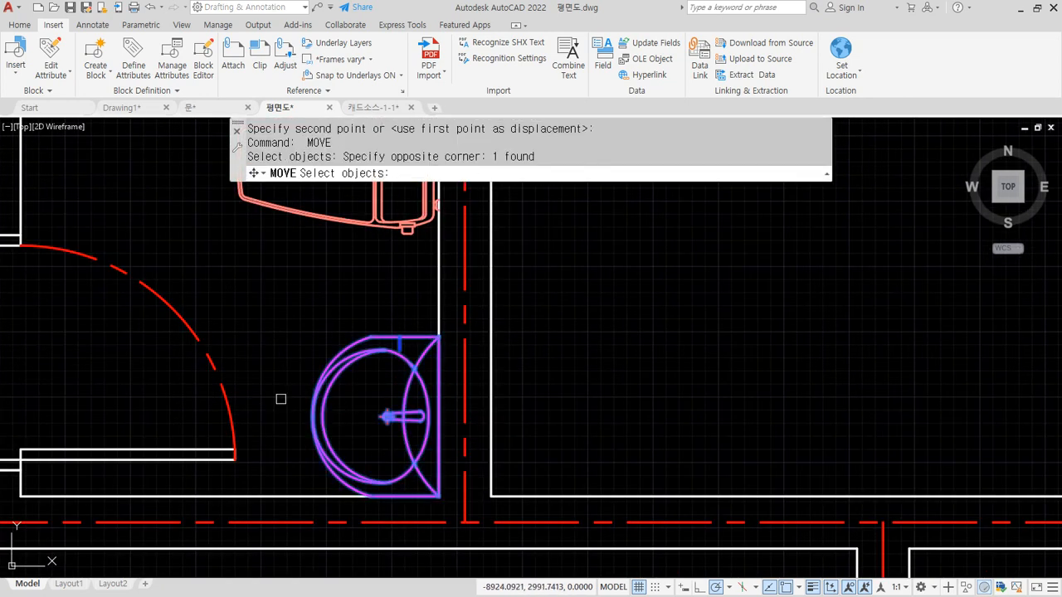
pyautogui.press('Return')
pyautogui.click(263, 425)
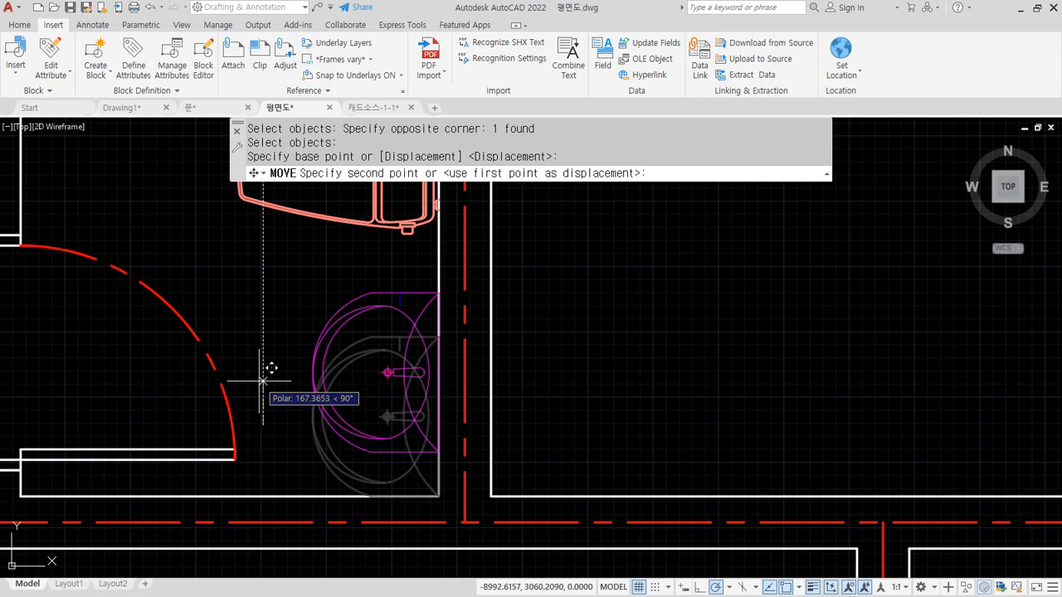
pyautogui.write('100')
pyautogui.press('Return')
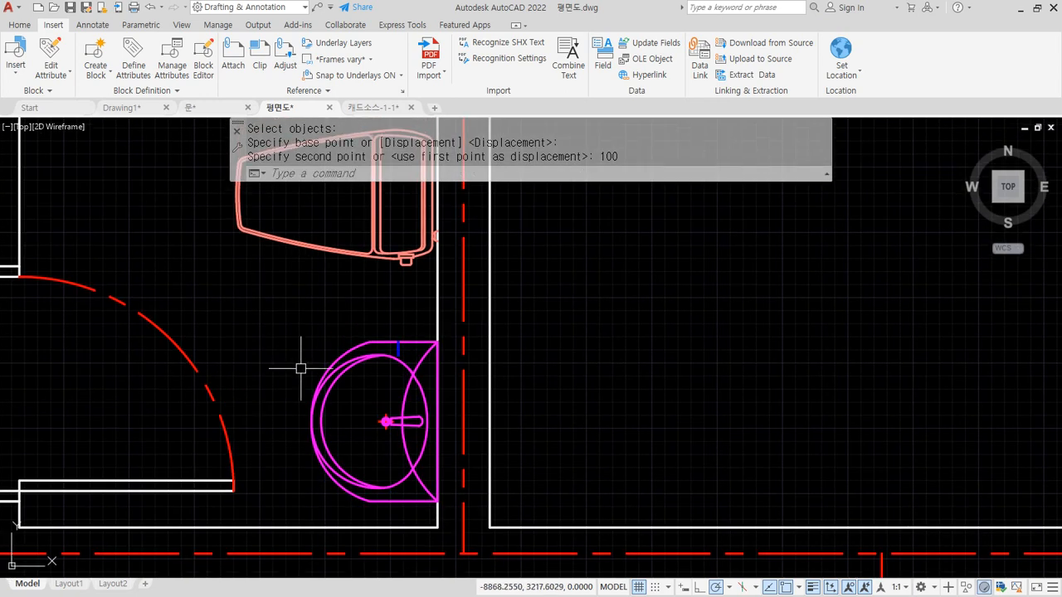
# - Move the toilet straight down along the right wall so it sits just above the washbasin
pyautogui.press('Return')
pyautogui.click(400, 296)
pyautogui.click(350, 241)
pyautogui.press('Return')
pyautogui.click(269, 294)
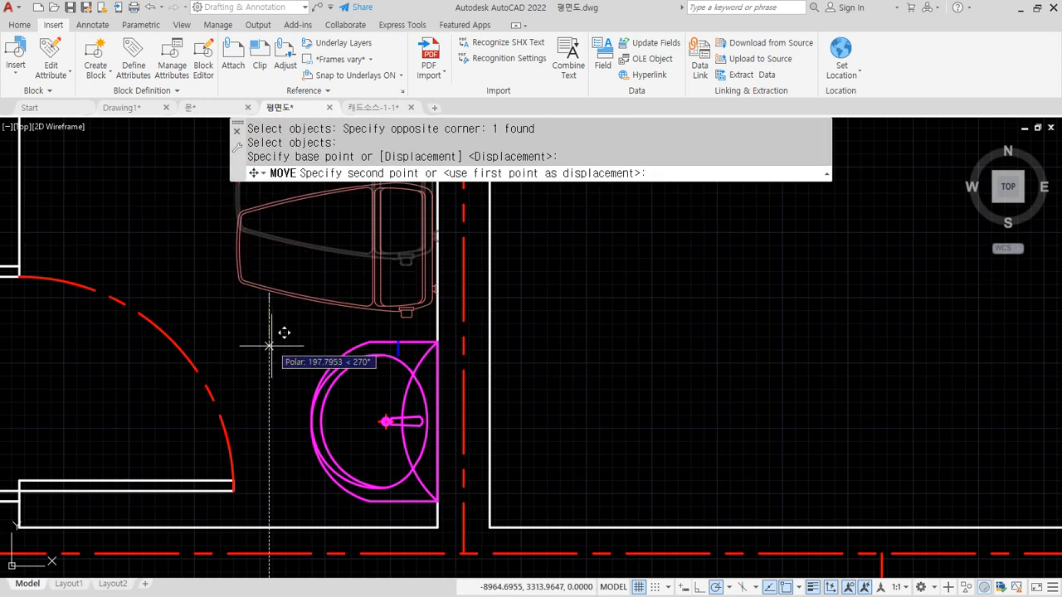
pyautogui.click(270, 357)
pyautogui.scroll(-1, 465, 290)
pyautogui.moveTo(465, 290); pyautogui.dragTo(475, 421, button='middle')
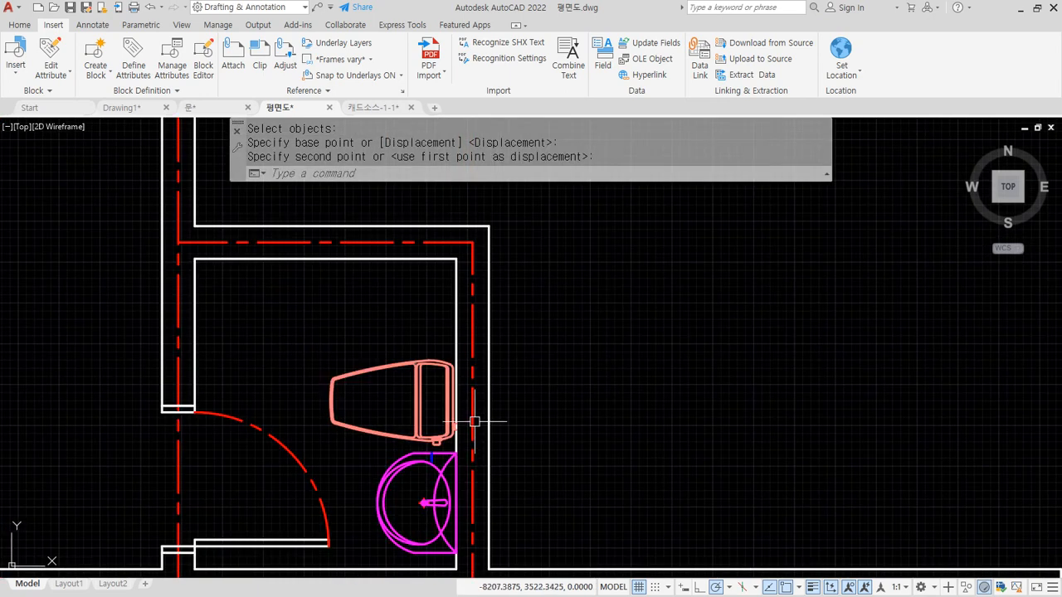
# - Look through the 캐드소스-1-1 library's shower, faucet (수전) and towel-rail sections for a bathroom faucet symbol
pyautogui.click(374, 107)
pyautogui.scroll(-1, 846, 270)
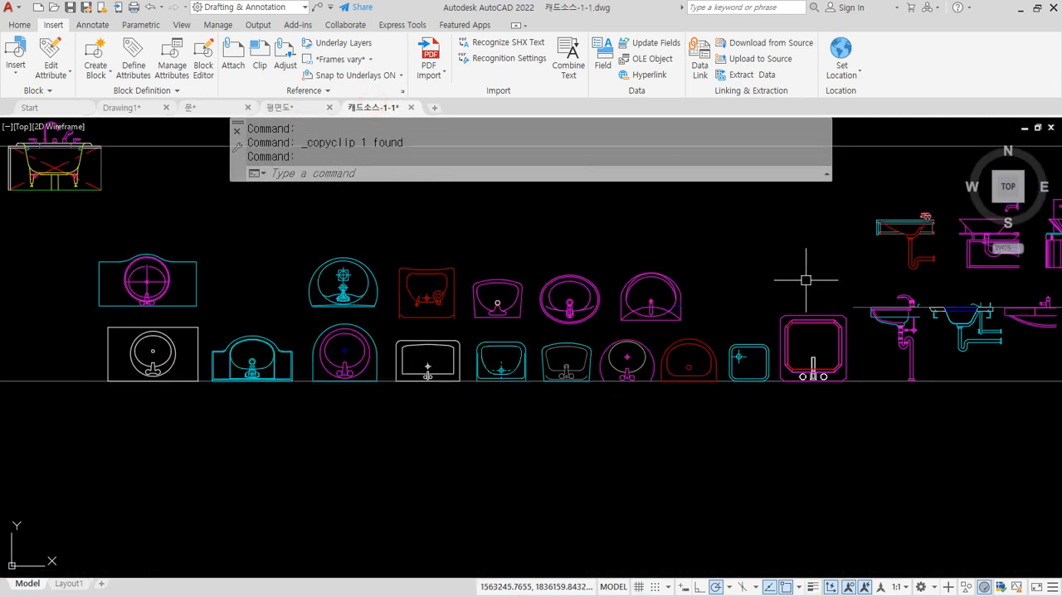
pyautogui.moveTo(806, 273); pyautogui.dragTo(407, 451, button='middle')
pyautogui.scroll(-1, 457, 442)
pyautogui.scroll(-1, 457, 442)
pyautogui.moveTo(712, 441); pyautogui.dragTo(440, 338, button='middle')
pyautogui.scroll(4, 517, 360)
pyautogui.moveTo(611, 371); pyautogui.dragTo(196, 373, button='middle')
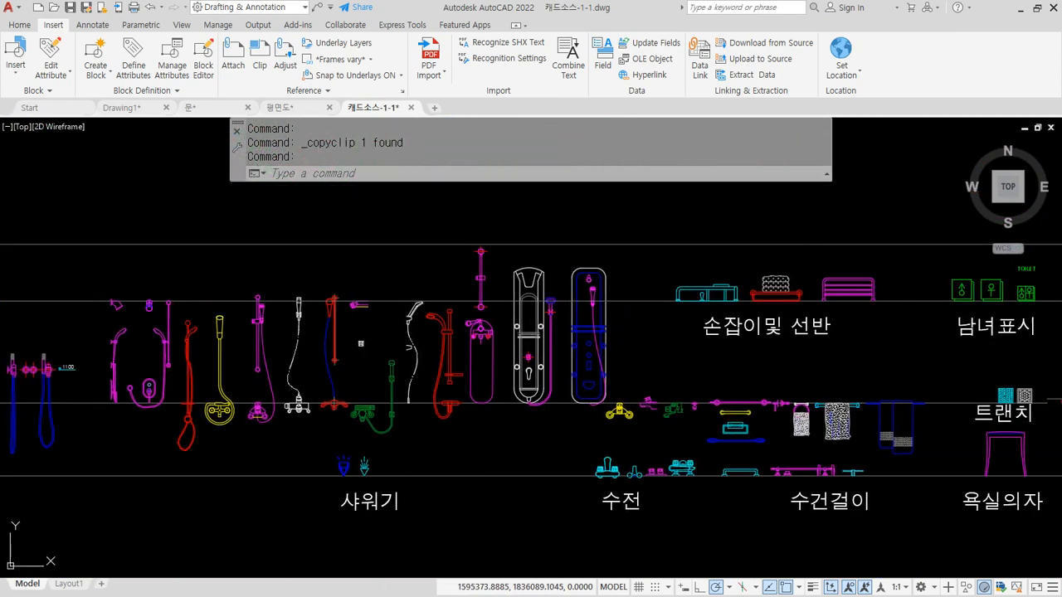
pyautogui.moveTo(657, 445); pyautogui.dragTo(379, 427, button='middle')
pyautogui.scroll(4, 399, 480)
pyautogui.scroll(1, 220, 437)
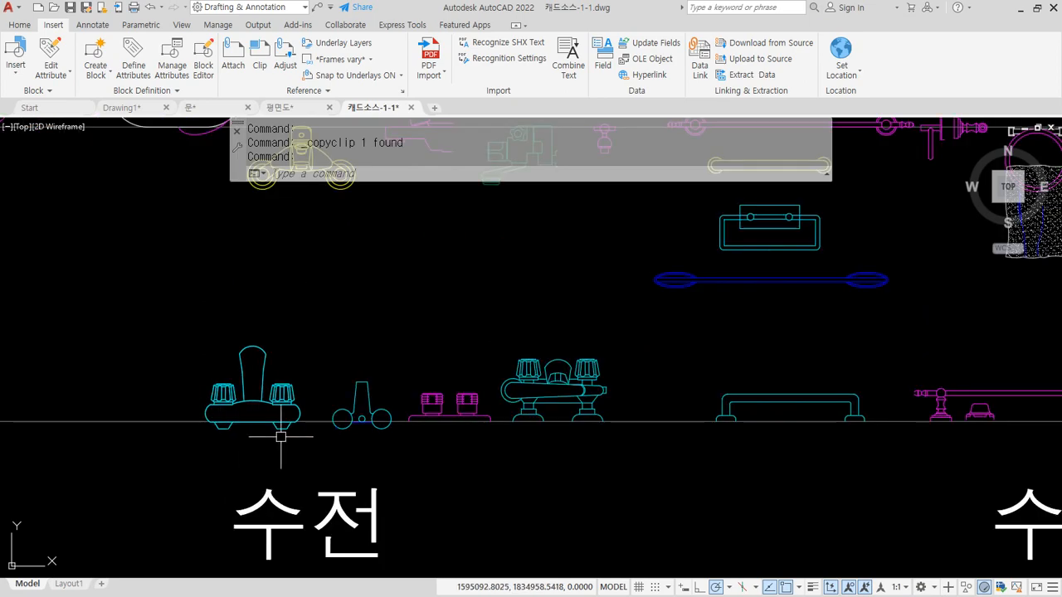
pyautogui.scroll(-2, 290, 434)
pyautogui.moveTo(620, 418); pyautogui.dragTo(262, 385, button='middle')
pyautogui.moveTo(434, 379); pyautogui.dragTo(624, 390, button='middle')
pyautogui.moveTo(156, 392); pyautogui.dragTo(407, 402, button='middle')
pyautogui.scroll(3, 362, 392)
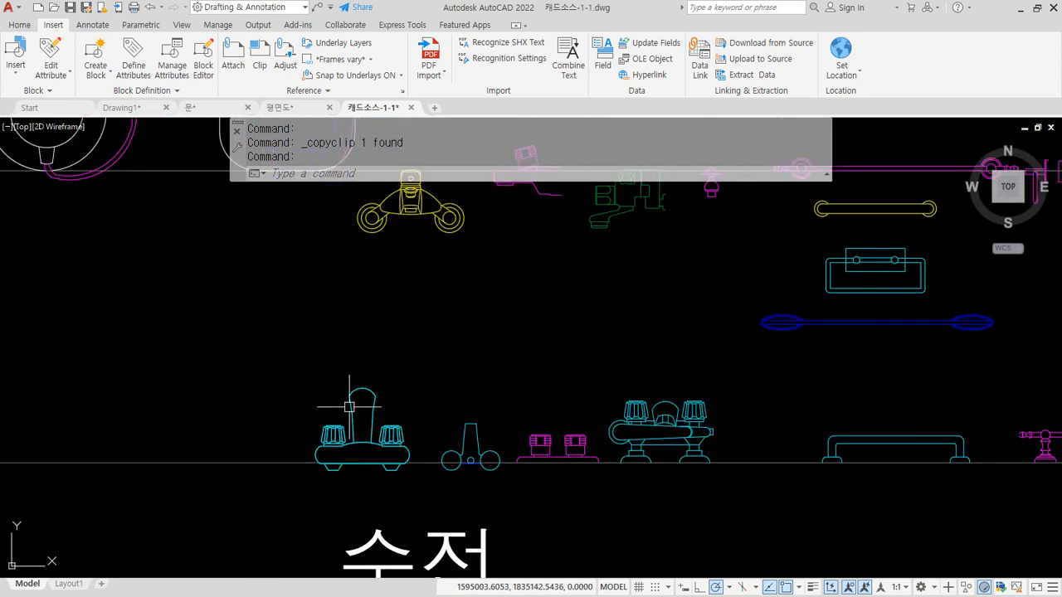
# - Copy the cyan two-handle faucet from the 수전 section and paste it above the toilet in the 평면도 bathroom
pyautogui.click(280, 360)
pyautogui.click(418, 489)
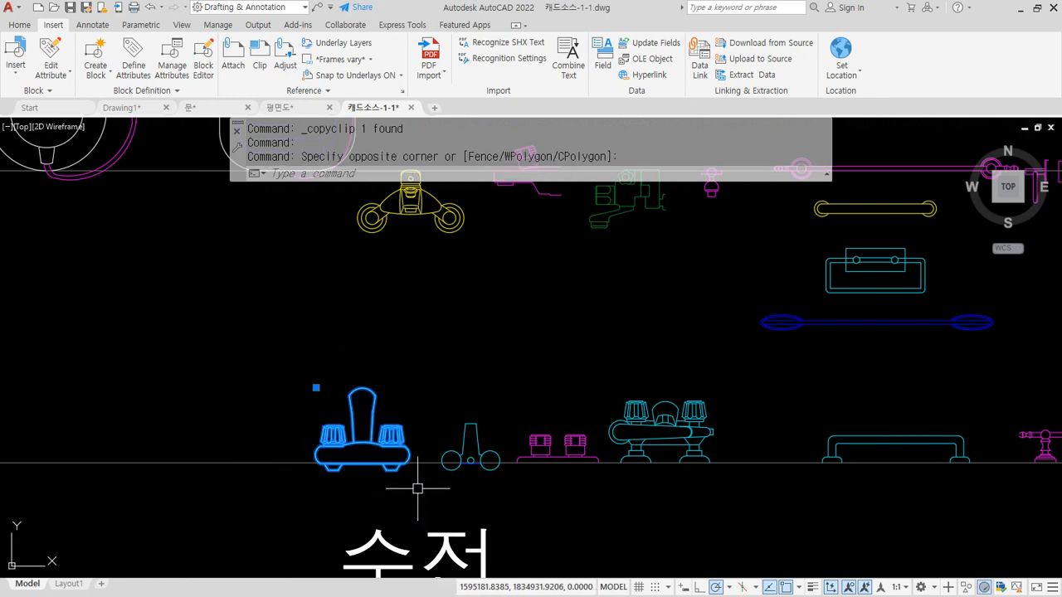
pyautogui.hotkey('ctrl', 'c')
pyautogui.click(280, 107)
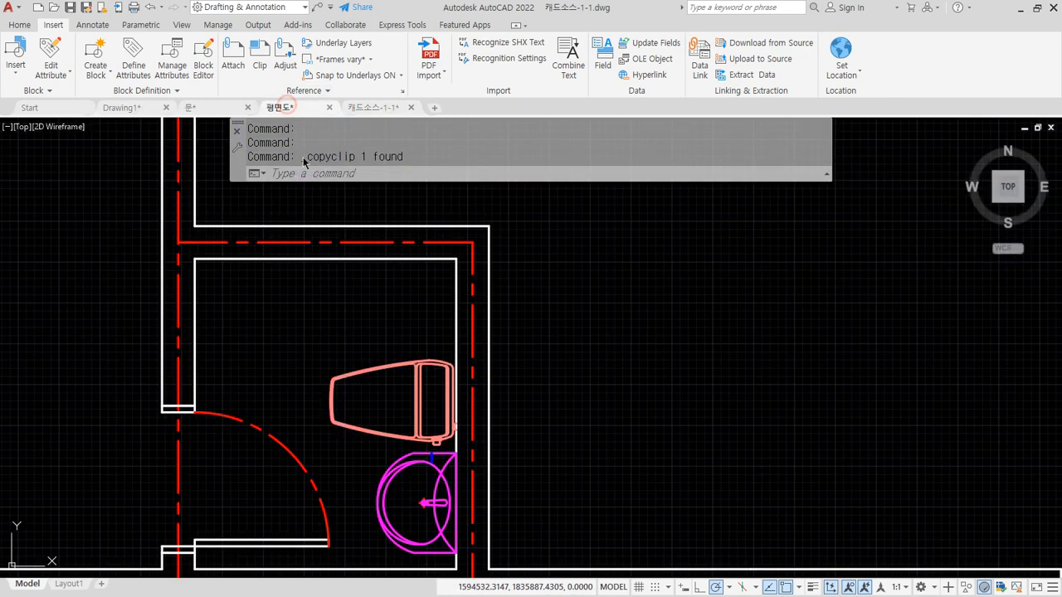
pyautogui.hotkey('ctrl', 'v')
pyautogui.scroll(4, 352, 327)
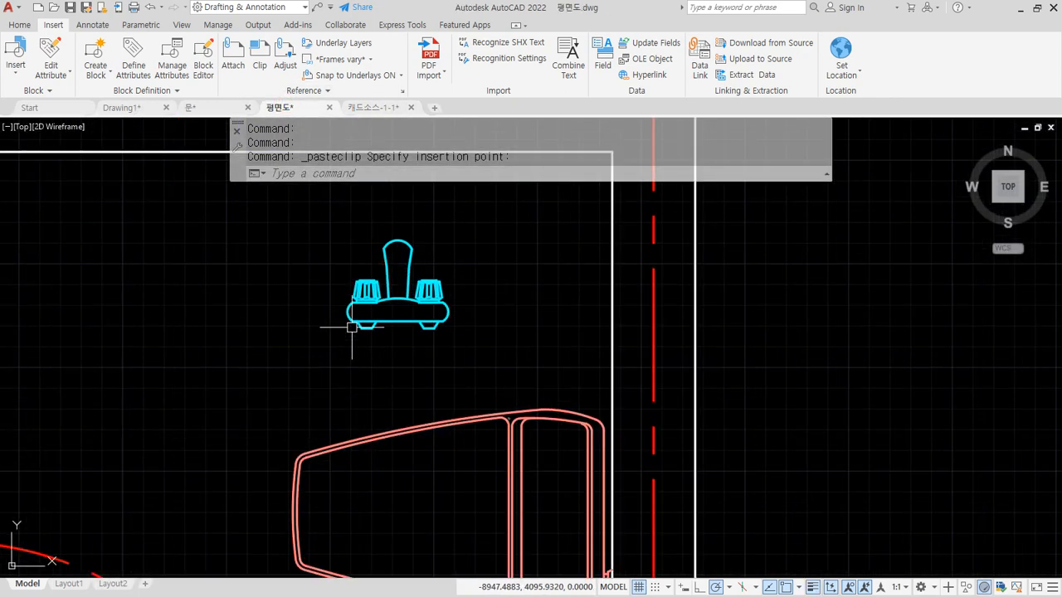
pyautogui.click(352, 327)
# - Rotate the faucet 90° counterclockwise about its lower-left foot so its spout points left
pyautogui.write('ro')
pyautogui.press('Return')
pyautogui.click(481, 351)
pyautogui.click(246, 225)
pyautogui.press('Return')
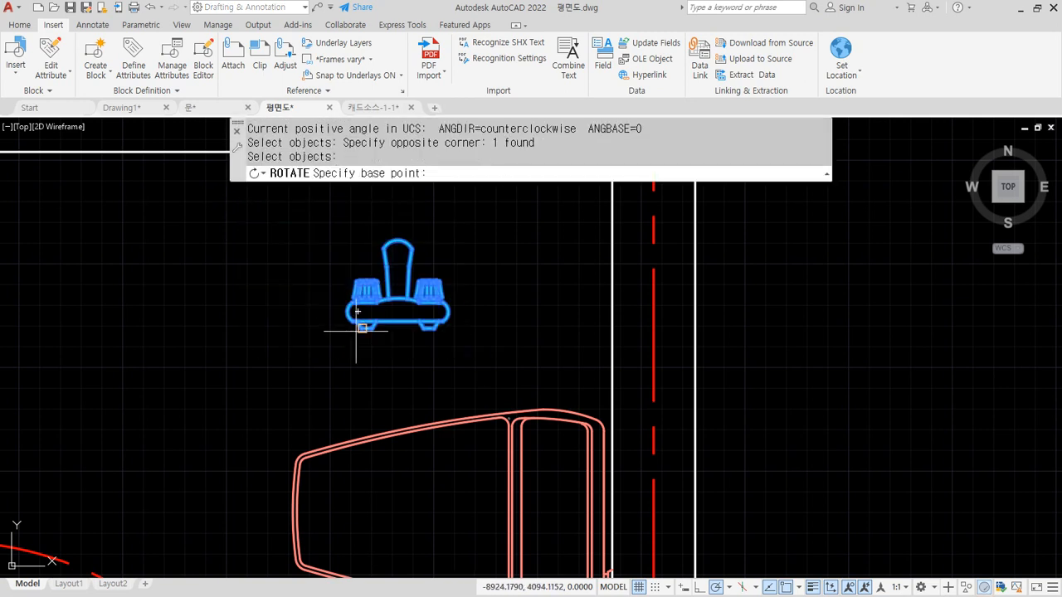
pyautogui.click(359, 328)
pyautogui.click(359, 242)
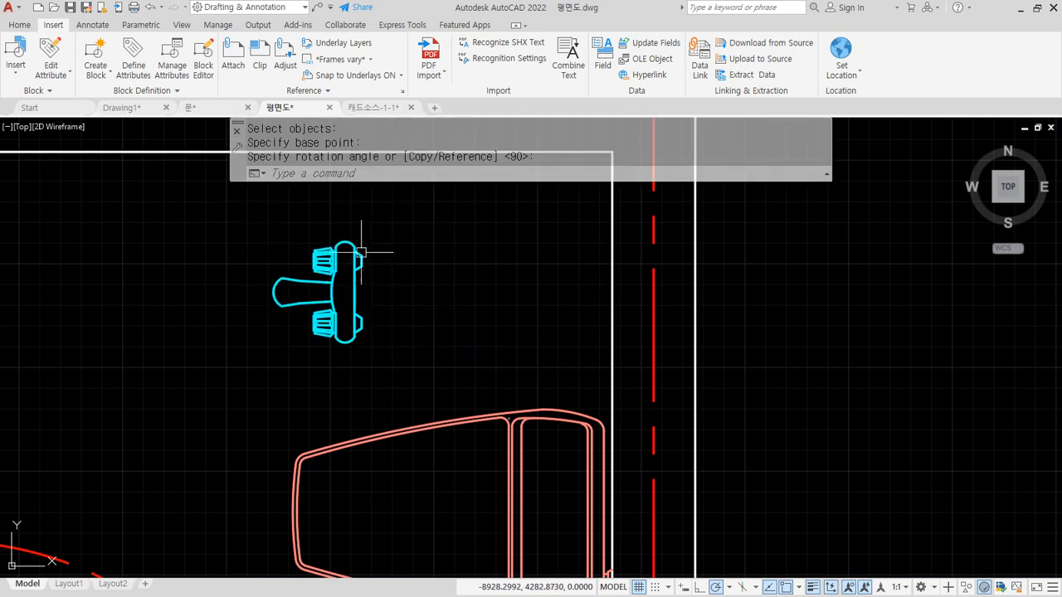
# - Move the faucet by its upper mounting foot horizontally onto the inner face of the bathroom's right wall
pyautogui.write('m')
pyautogui.press('Return')
pyautogui.click(419, 334)
pyautogui.click(324, 259)
pyautogui.press('Return')
pyautogui.click(361, 266)
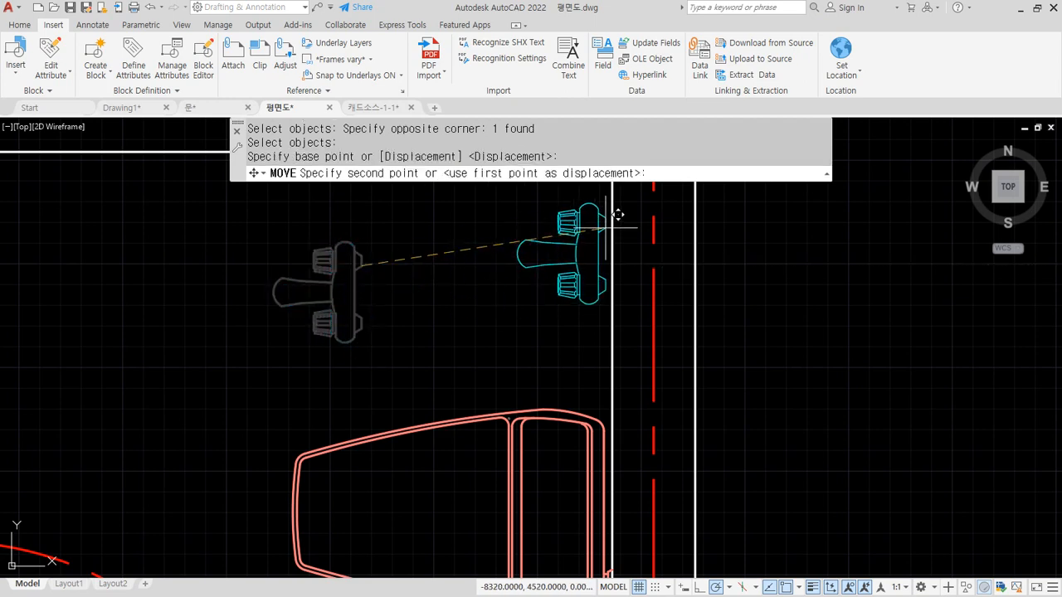
pyautogui.click(612, 265)
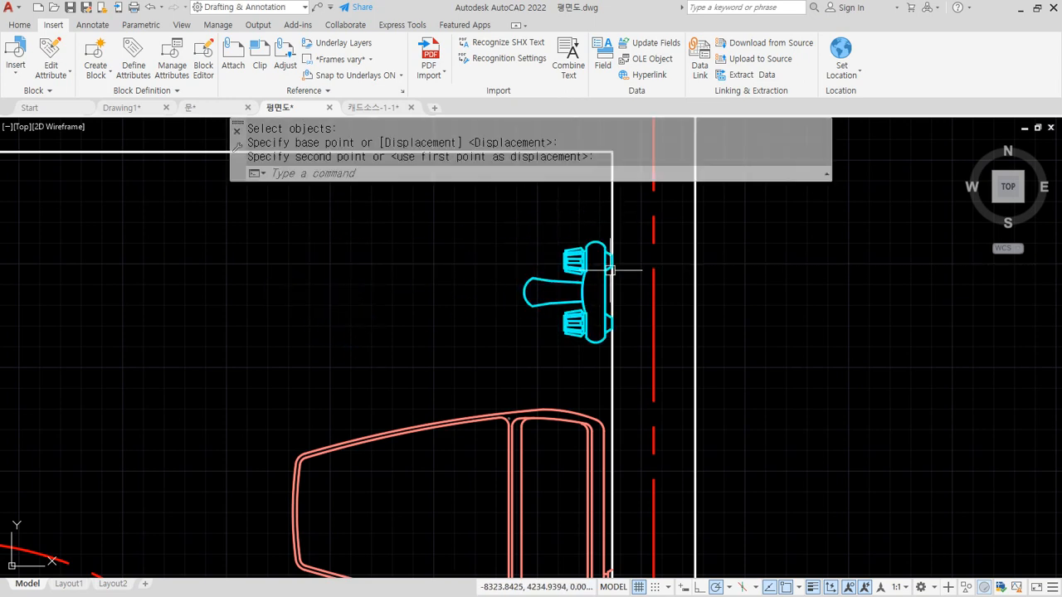
# - Move the faucet slightly up along the bathroom's right wall
pyautogui.press('Return')
pyautogui.click(571, 327)
pyautogui.press('Return')
pyautogui.click(463, 339)
pyautogui.click(463, 318)
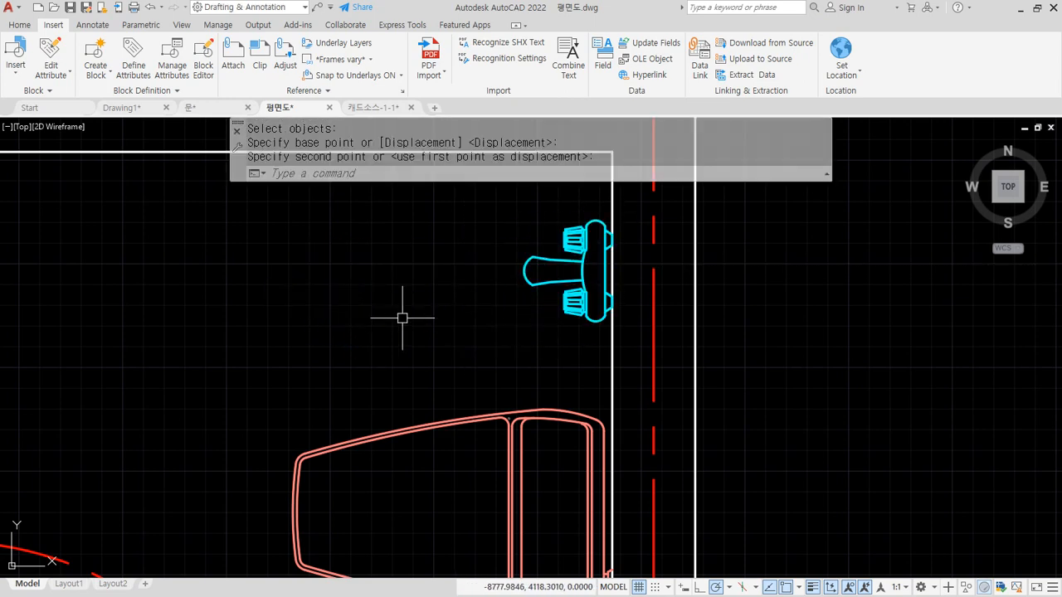
# - Copy the magenta towel rail from the library's 수건걸이 section and paste it in the upper-left part of the 평면도 bathroom
pyautogui.scroll(-2, 328, 313)
pyautogui.click(390, 112)
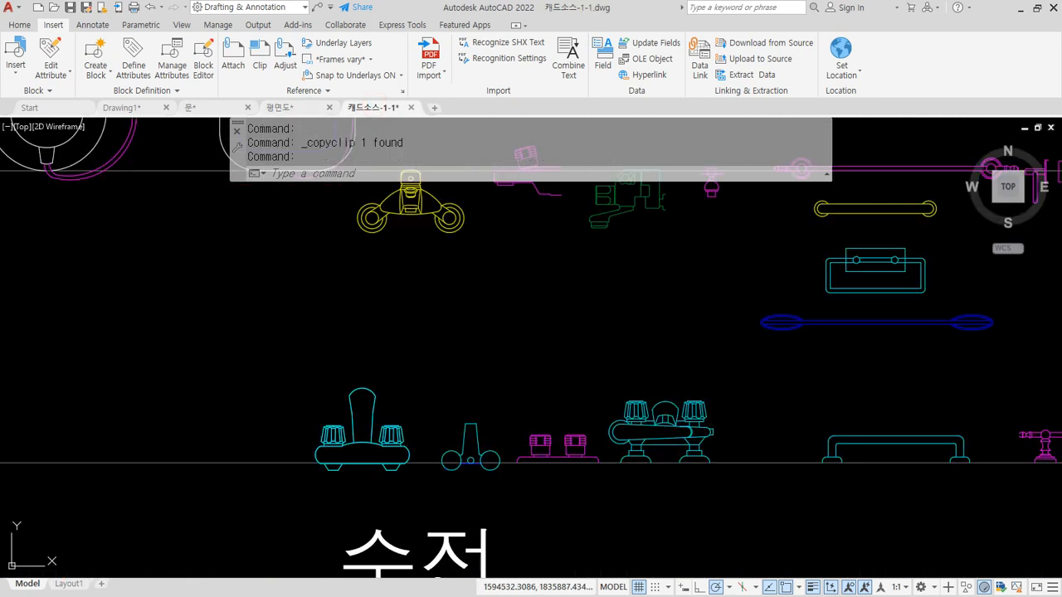
pyautogui.scroll(-2, 581, 332)
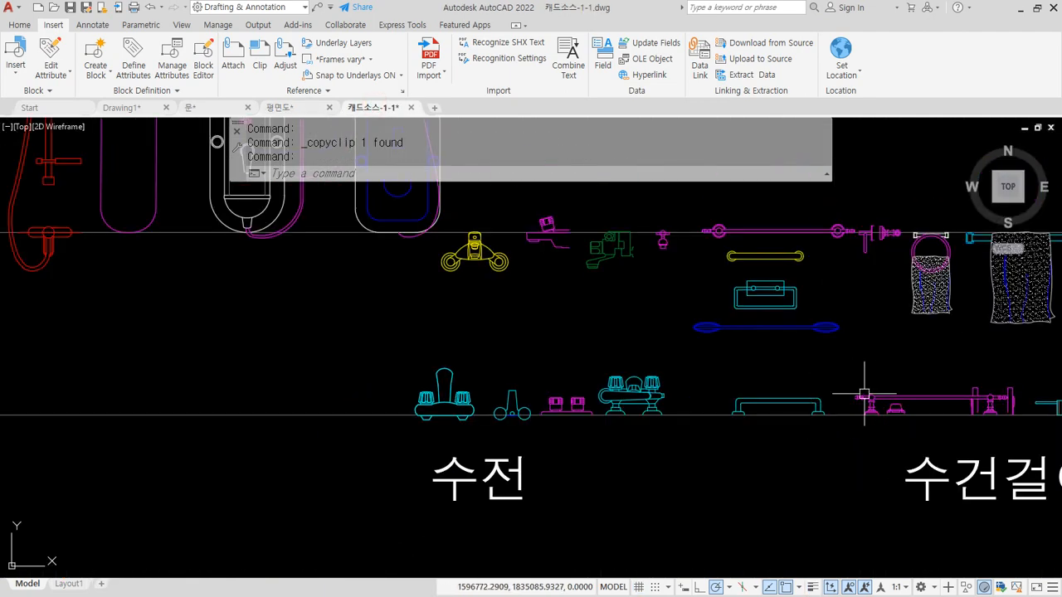
pyautogui.click(875, 396)
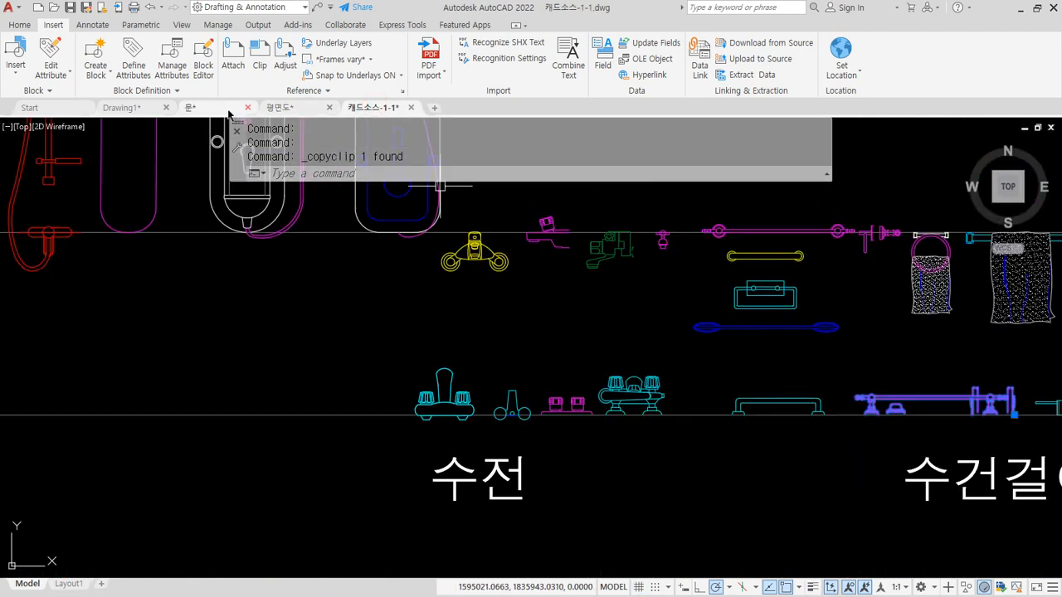
pyautogui.click(277, 107)
pyautogui.hotkey('ctrl', 'v')
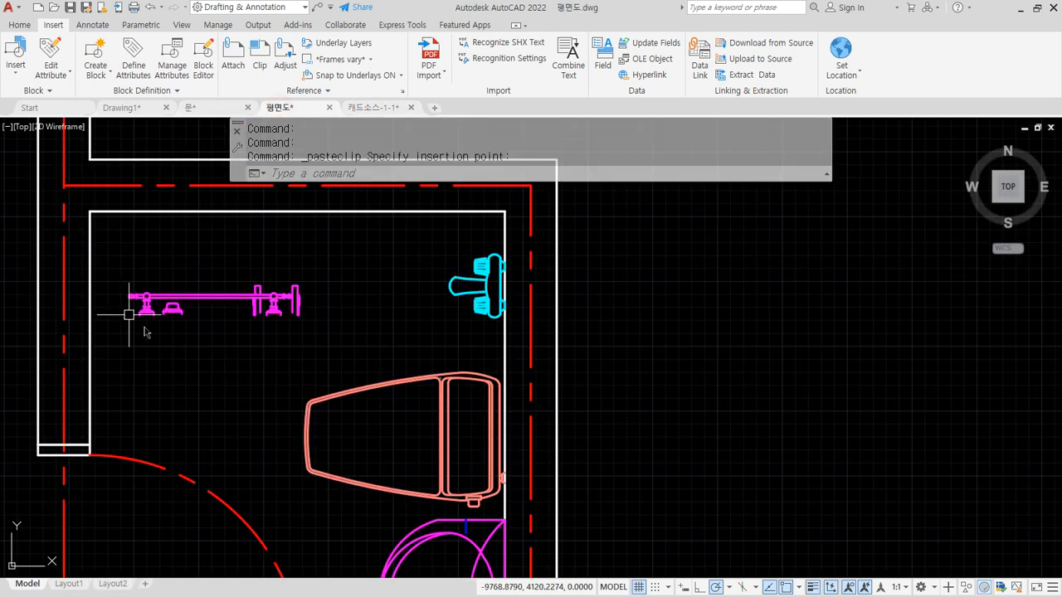
pyautogui.click(171, 302)
# - Rotate the towel rail 90° clockwise so it stands vertically with its mounting feet facing left
pyautogui.write('ro')
pyautogui.press('Return')
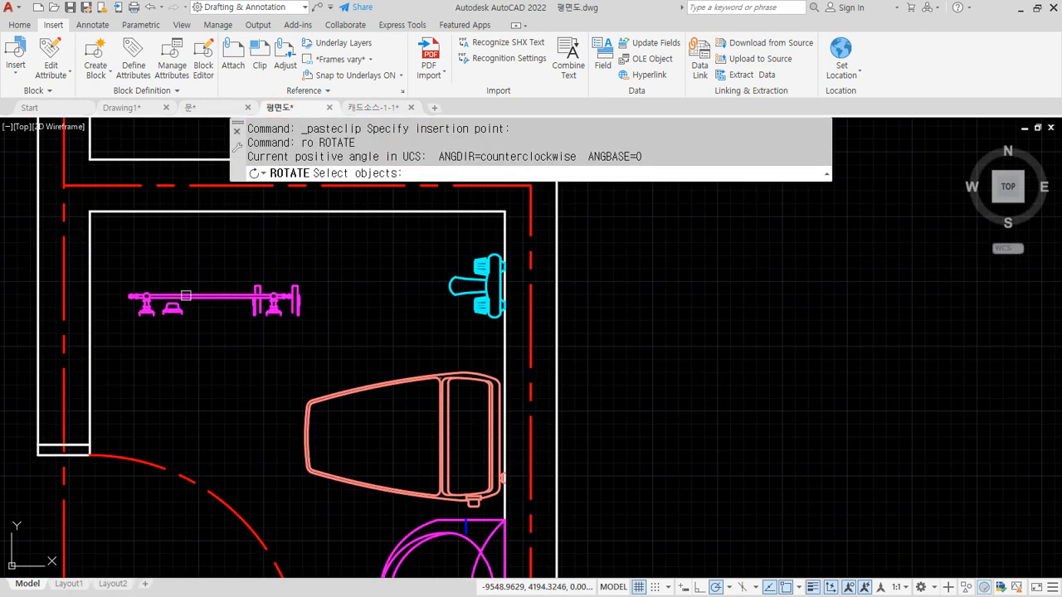
pyautogui.click(178, 304)
pyautogui.press('Return')
pyautogui.click(181, 314)
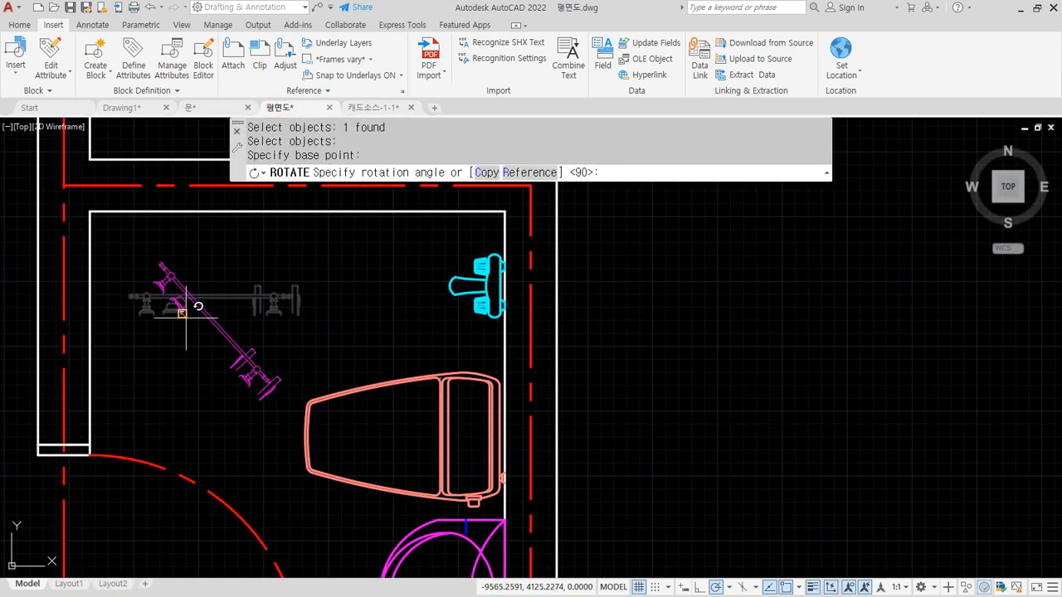
pyautogui.click(181, 398)
# - Move the towel rail by the small bracket's lower wall-side corner onto the inner face of the bathroom's left wall
pyautogui.write('m')
pyautogui.press('Return')
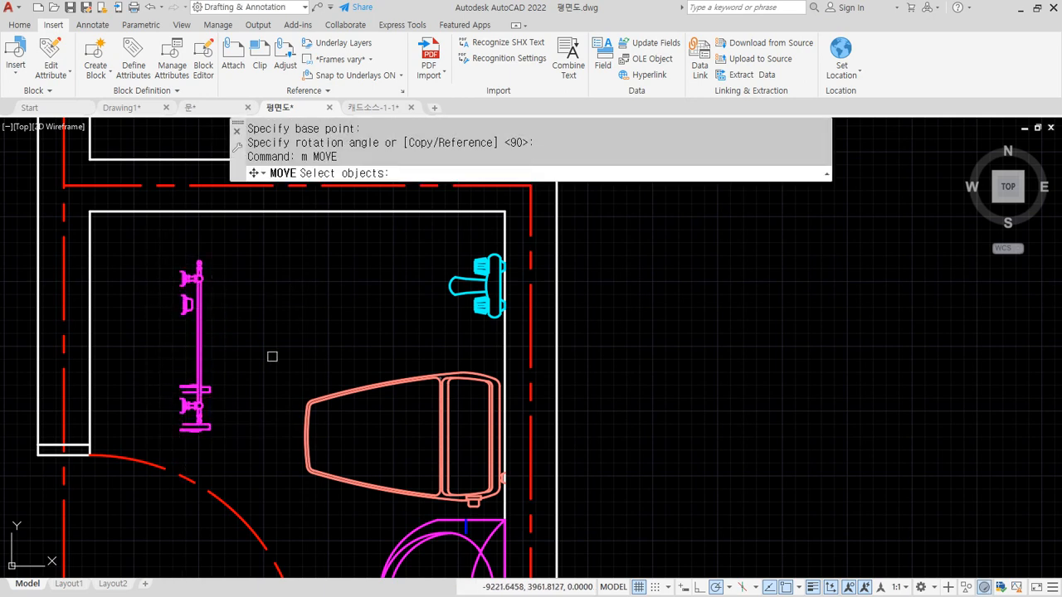
pyautogui.click(248, 345)
pyautogui.click(137, 308)
pyautogui.press('Return')
pyautogui.scroll(5, 175, 314)
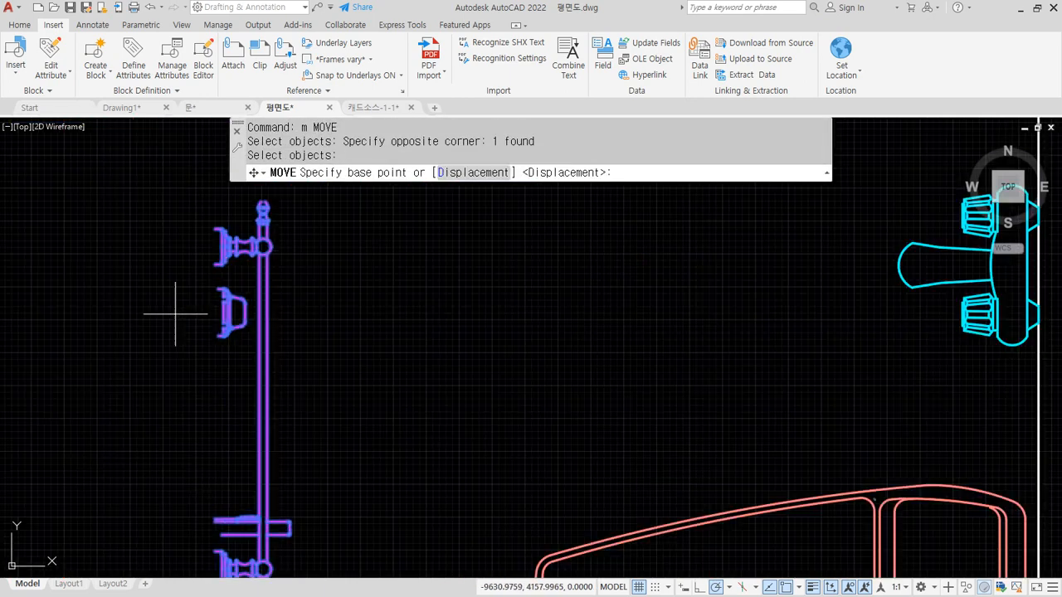
pyautogui.click(219, 336)
pyautogui.moveTo(219, 336); pyautogui.dragTo(383, 348, button='middle')
pyautogui.click(305, 353)
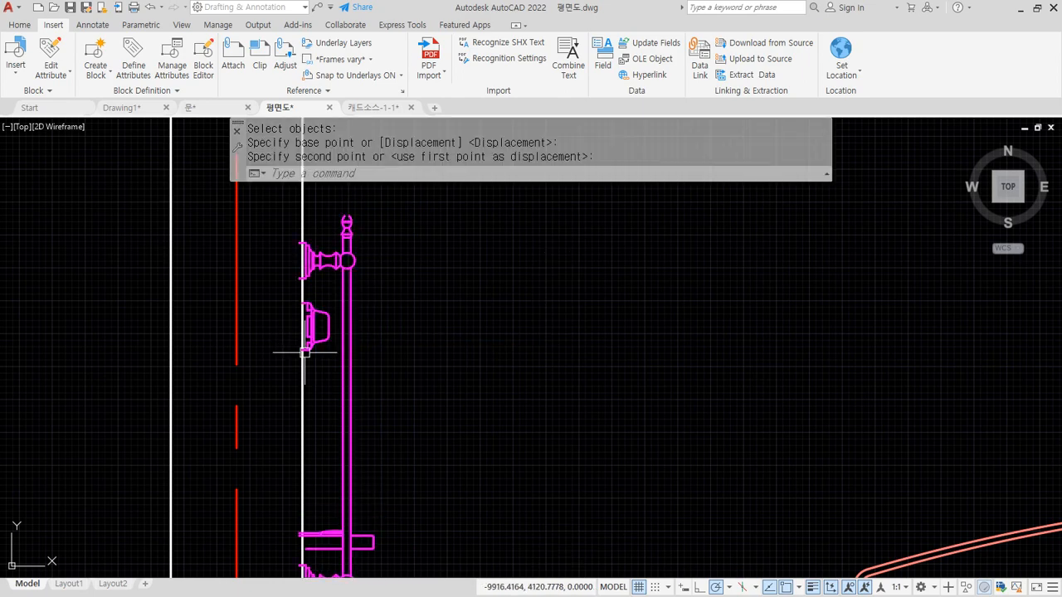
# - Move the towel rail slightly right so the upper mounting foot's end sits exactly on the left wall's inner face
pyautogui.scroll(5, 304, 353)
pyautogui.press('Return')
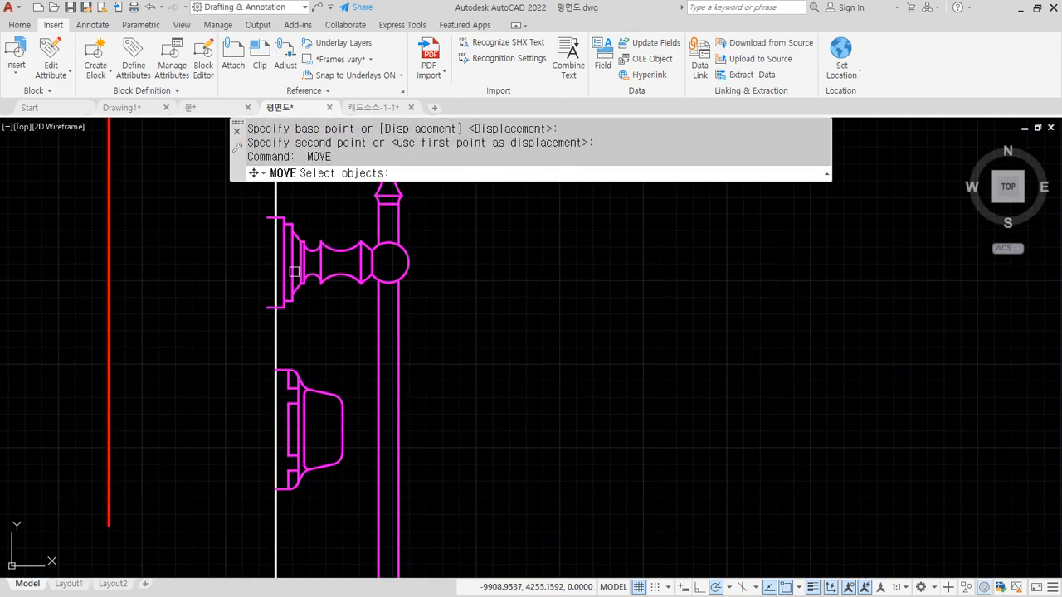
pyautogui.click(293, 272)
pyautogui.press('Return')
pyautogui.click(267, 308)
pyautogui.click(276, 309)
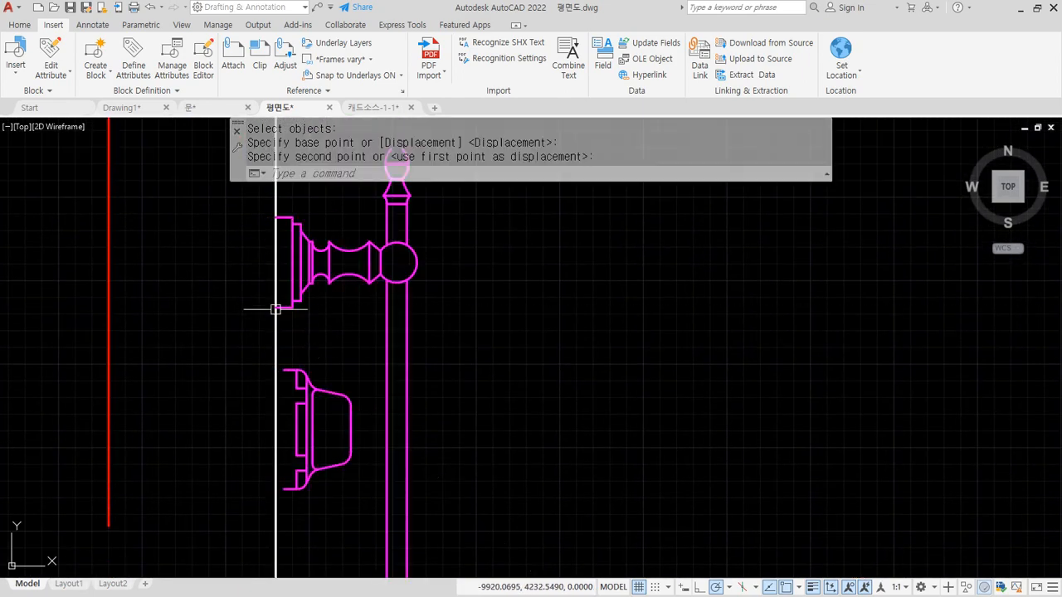
# - Move the towel rail straight up along the bathroom's left wall, away from the door opening
pyautogui.scroll(-4, 323, 339)
pyautogui.press('Return')
pyautogui.click(425, 342)
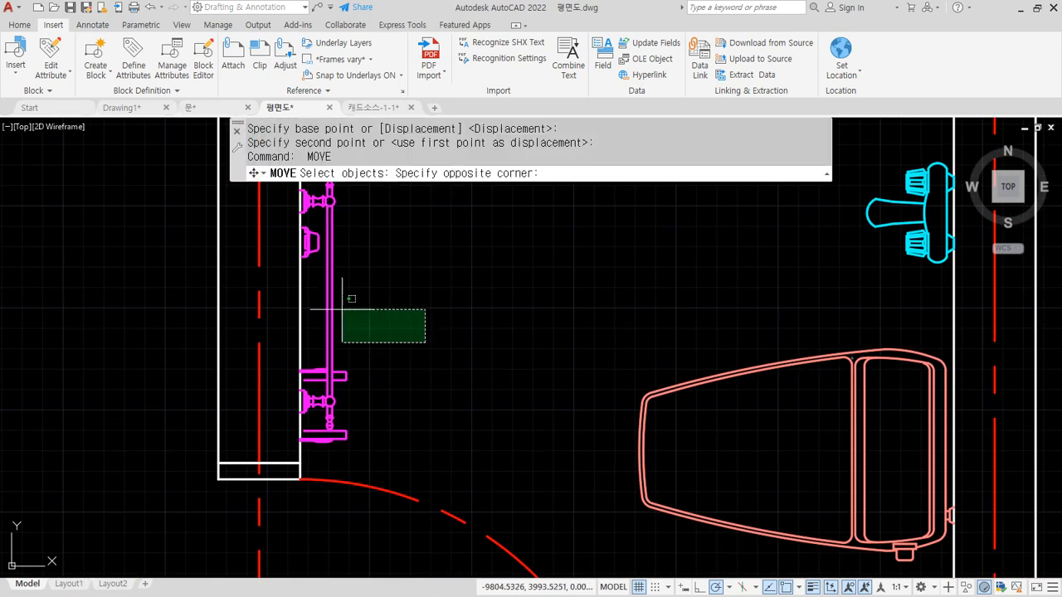
pyautogui.click(342, 309)
pyautogui.press('Return')
pyautogui.click(378, 336)
pyautogui.moveTo(371, 303); pyautogui.dragTo(358, 362, button='middle')
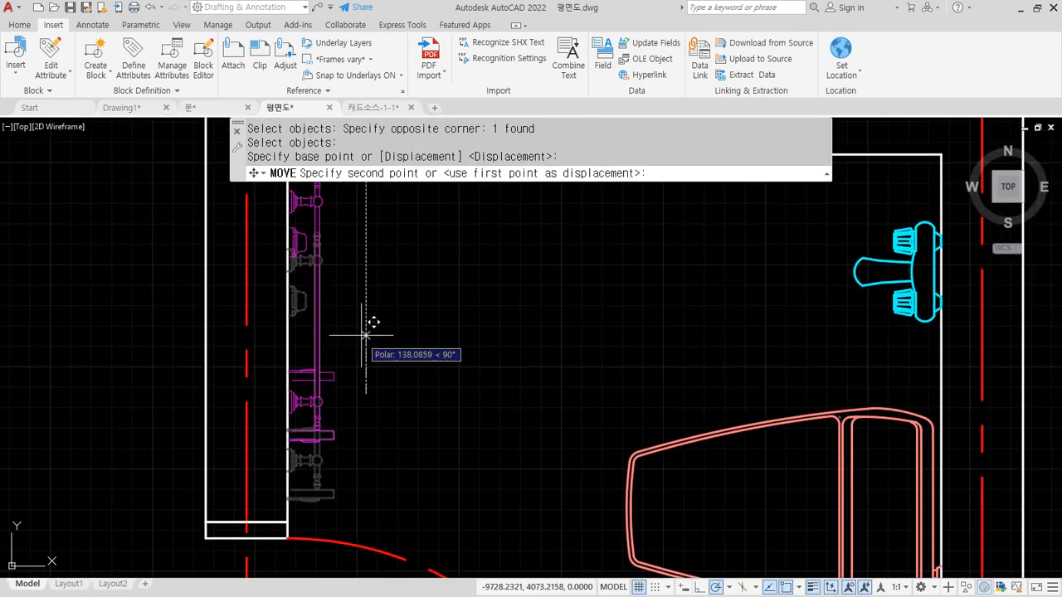
pyautogui.click(368, 322)
pyautogui.scroll(-5, 436, 367)
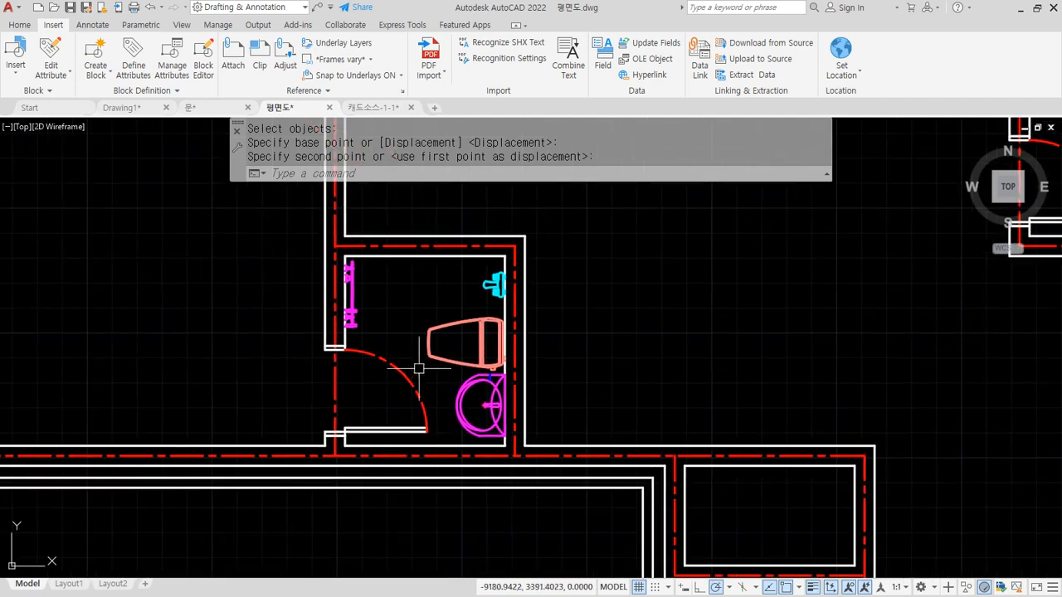
pyautogui.moveTo(441, 409); pyautogui.dragTo(410, 426, button='middle')
pyautogui.moveTo(394, 479)
pyautogui.mouseDown()
pyautogui.moveTo(260, 328)
pyautogui.moveTo(531, 340)
pyautogui.moveTo(405, 491)
pyautogui.mouseUp()
pyautogui.press('Escape')
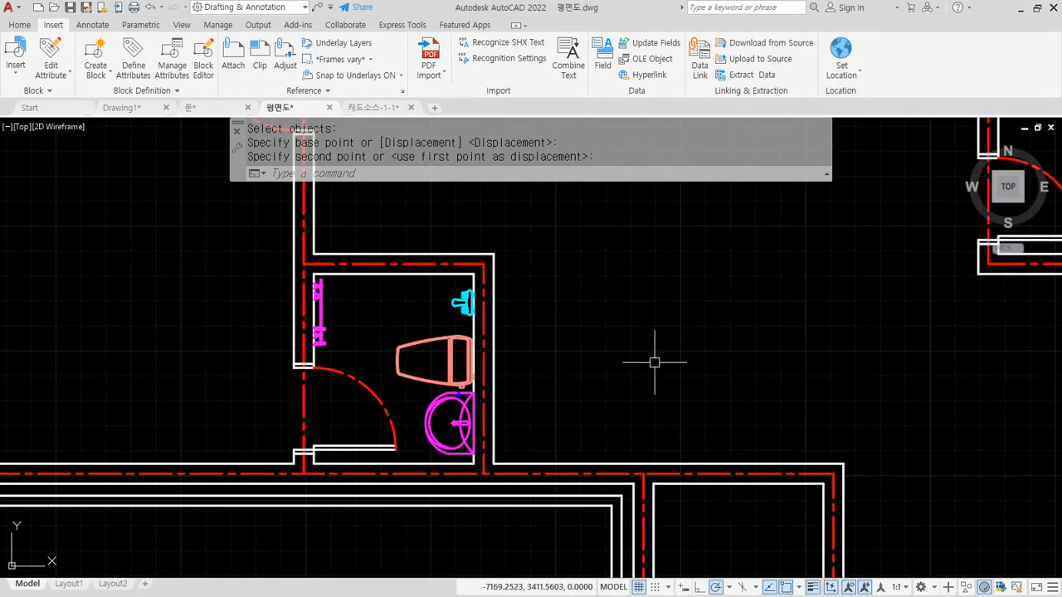
pyautogui.moveTo(654, 363)
pyautogui.mouseDown(button='middle')
pyautogui.moveTo(619, 368)
pyautogui.moveTo(606, 391)
pyautogui.mouseUp(button='middle')
pyautogui.scroll(-4, 339, 369)
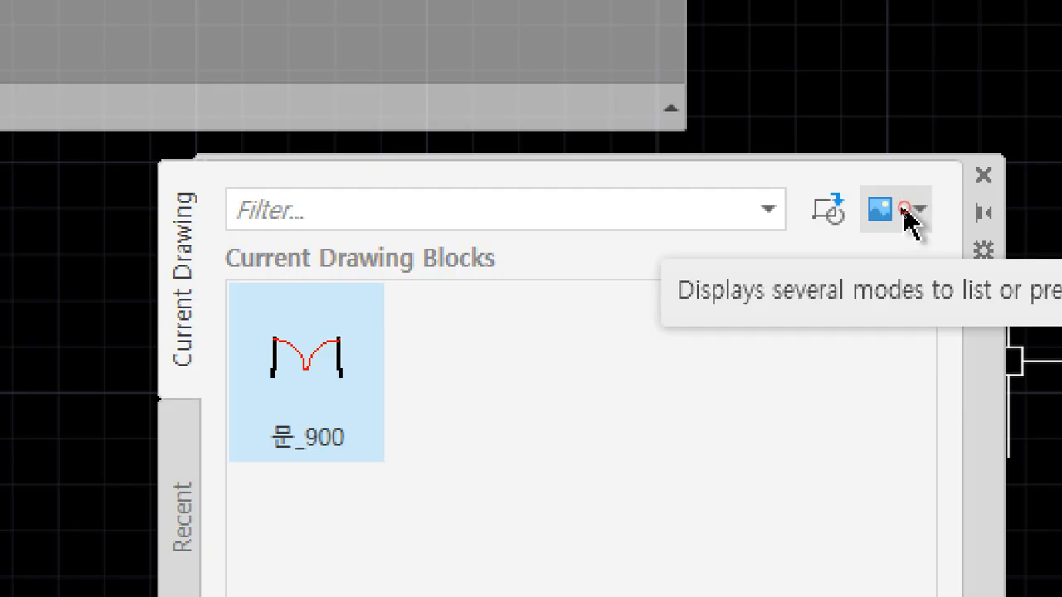
pyautogui.click(902, 215)
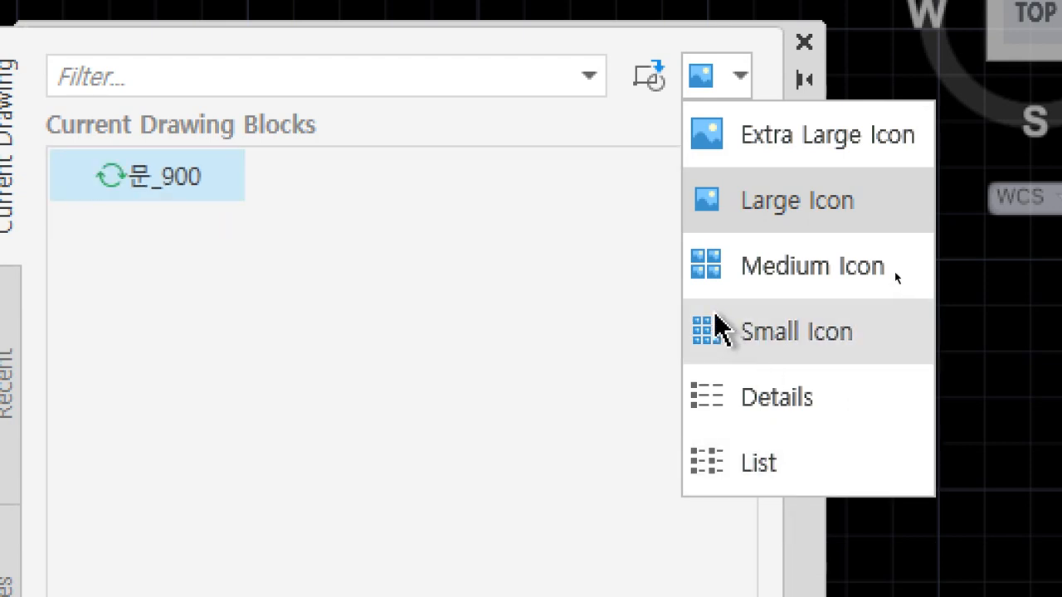
pyautogui.click(633, 165)
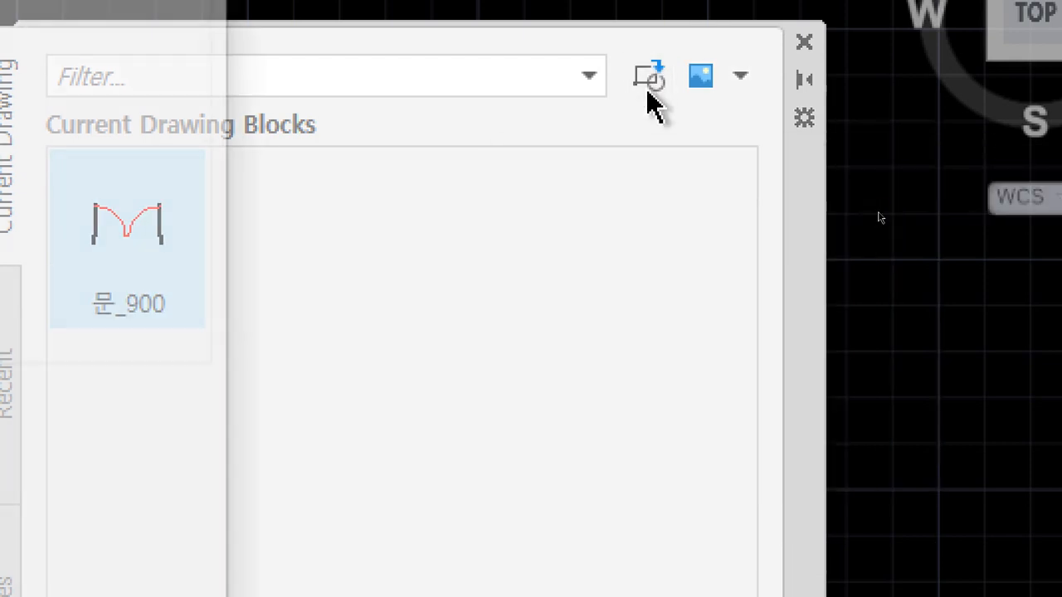
# - Choose 평면.dwg from the 새 볼륨 (D:) drive as the file to insert as a block in Drawing1
pyautogui.click(649, 86)
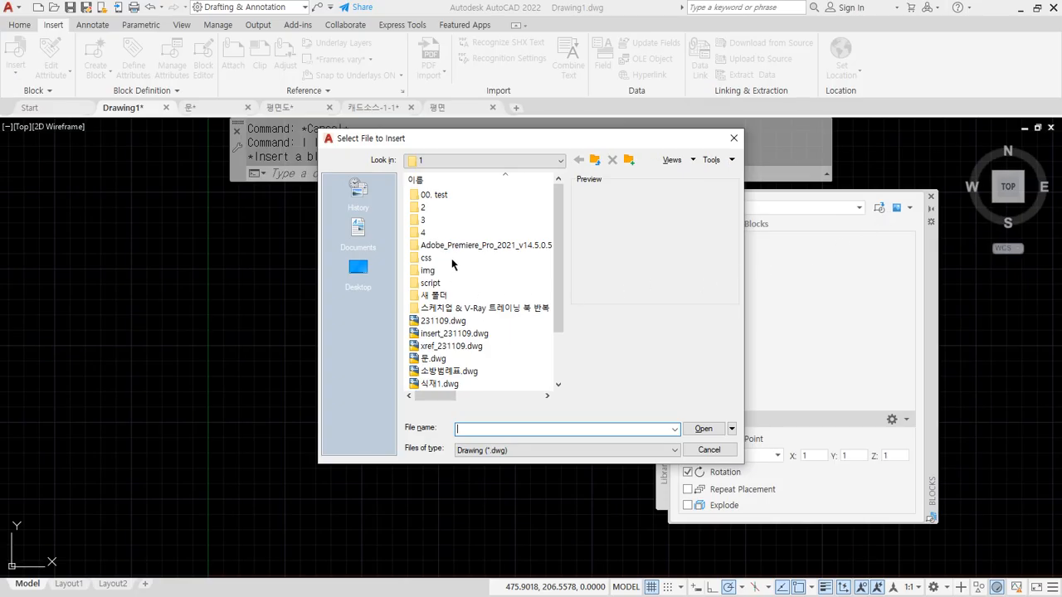
pyautogui.click(486, 160)
pyautogui.click(480, 212)
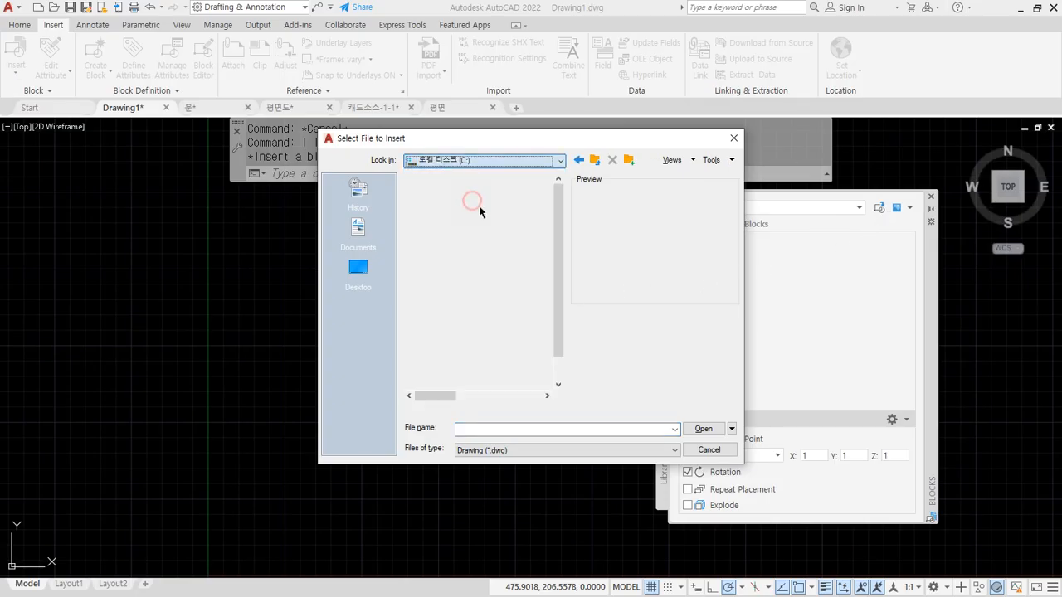
pyautogui.scroll(-1, 500, 249)
pyautogui.click(493, 161)
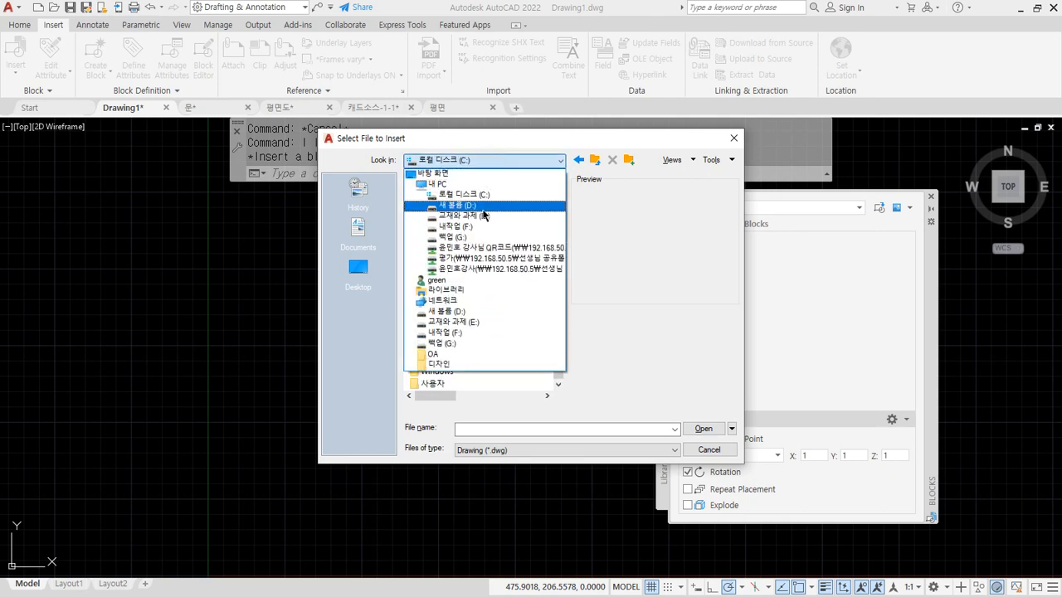
pyautogui.click(485, 213)
pyautogui.scroll(-5, 493, 303)
pyautogui.scroll(1, 493, 305)
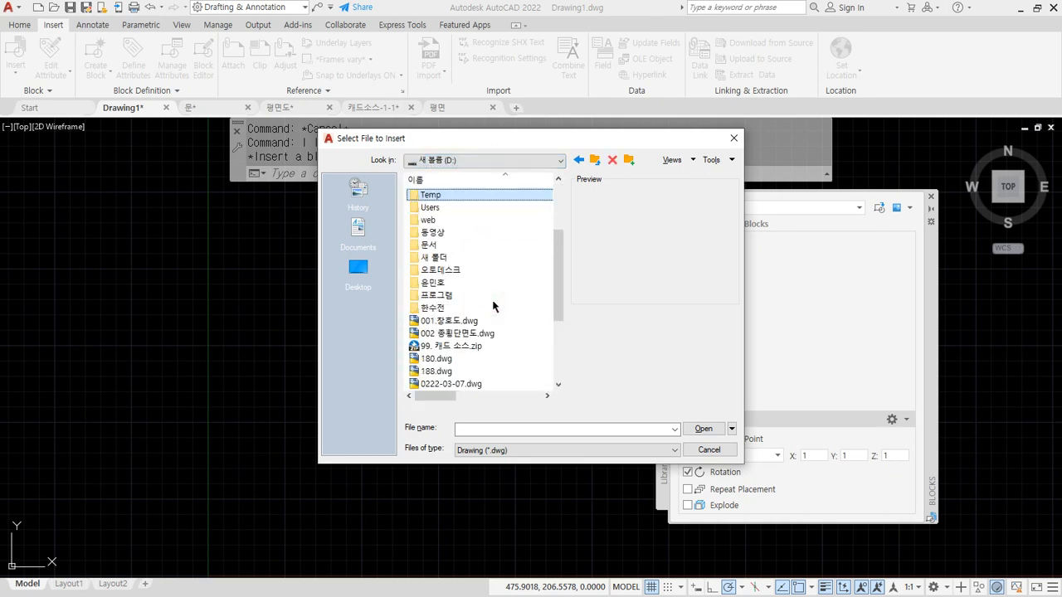
pyautogui.scroll(-3, 493, 306)
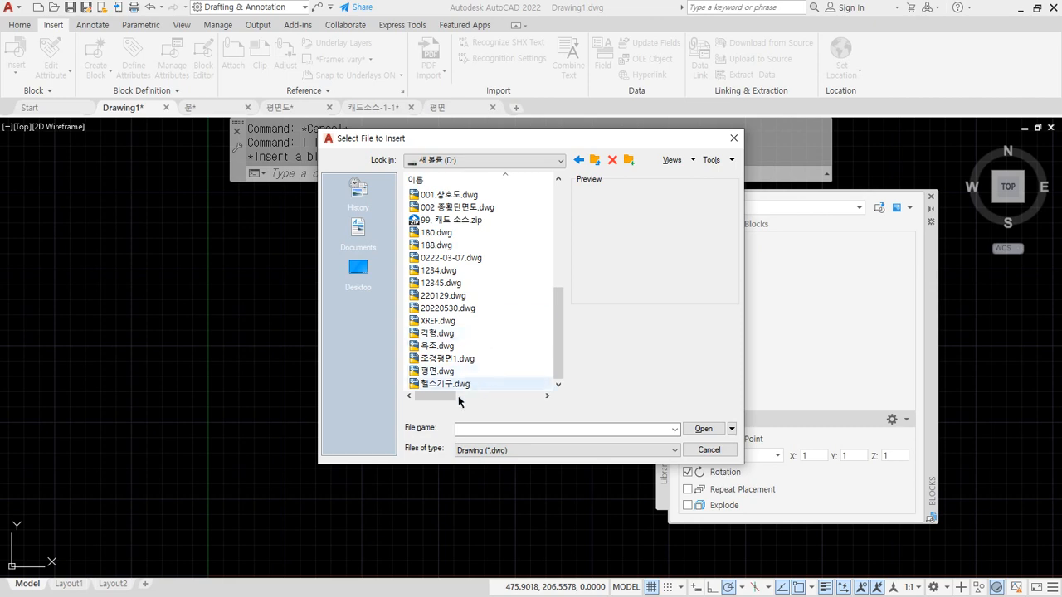
pyautogui.click(447, 372)
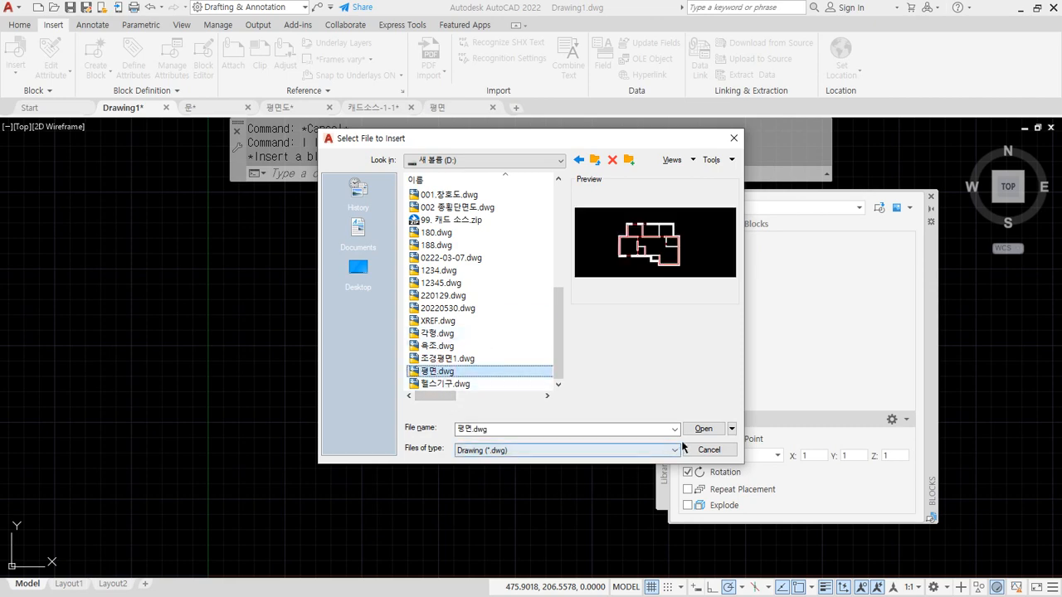
pyautogui.click(703, 430)
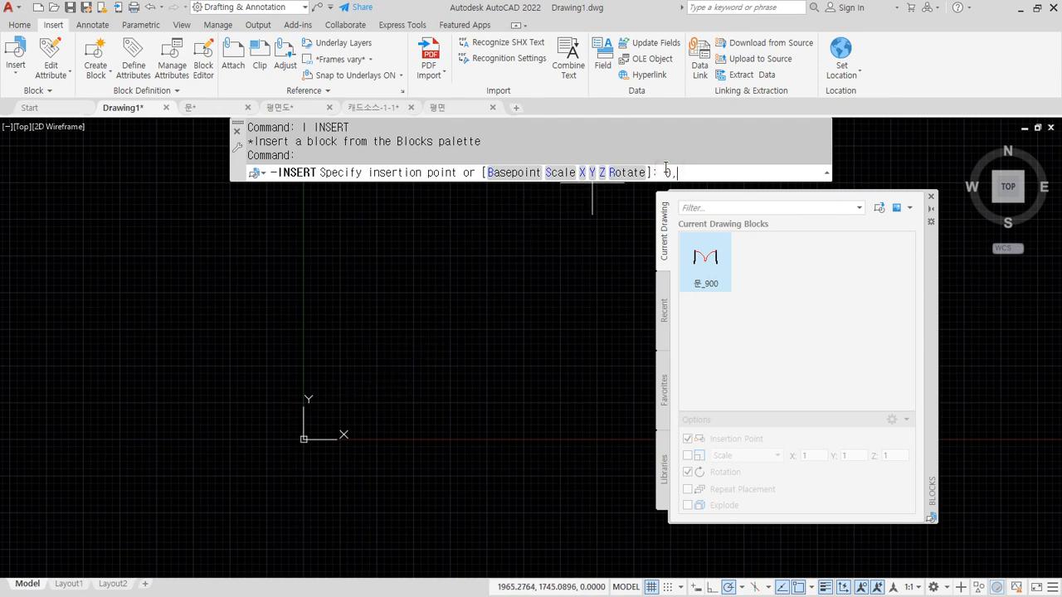
# - Place the 평면 block at insertion point 0,0 with the default rotation angle and show the whole plan
pyautogui.write('0,0')
pyautogui.press('Return')
pyautogui.press('Return')
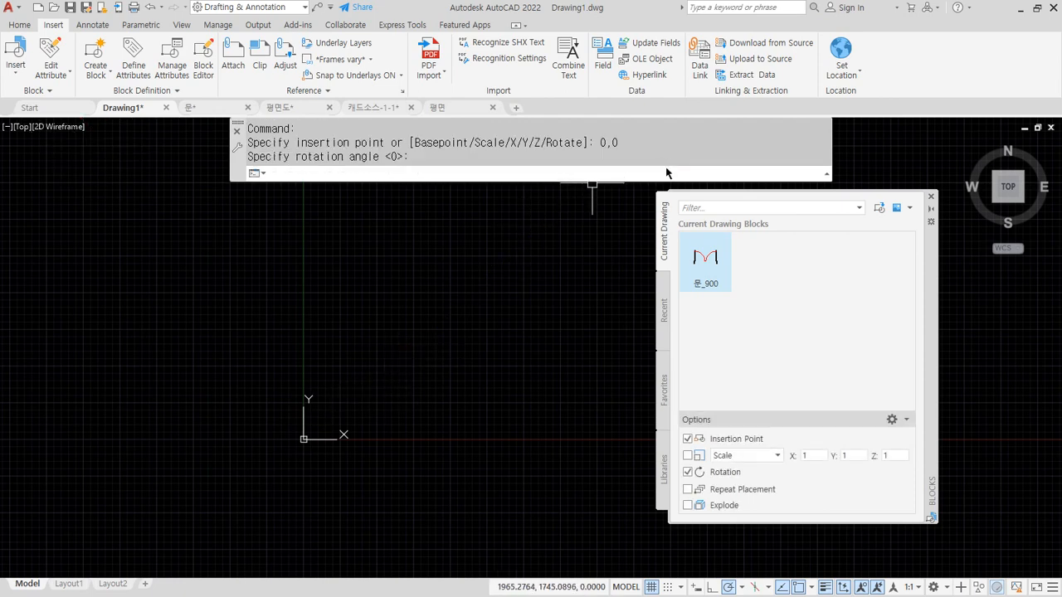
pyautogui.middleClick(384, 323)
pyautogui.scroll(-4, 415, 340)
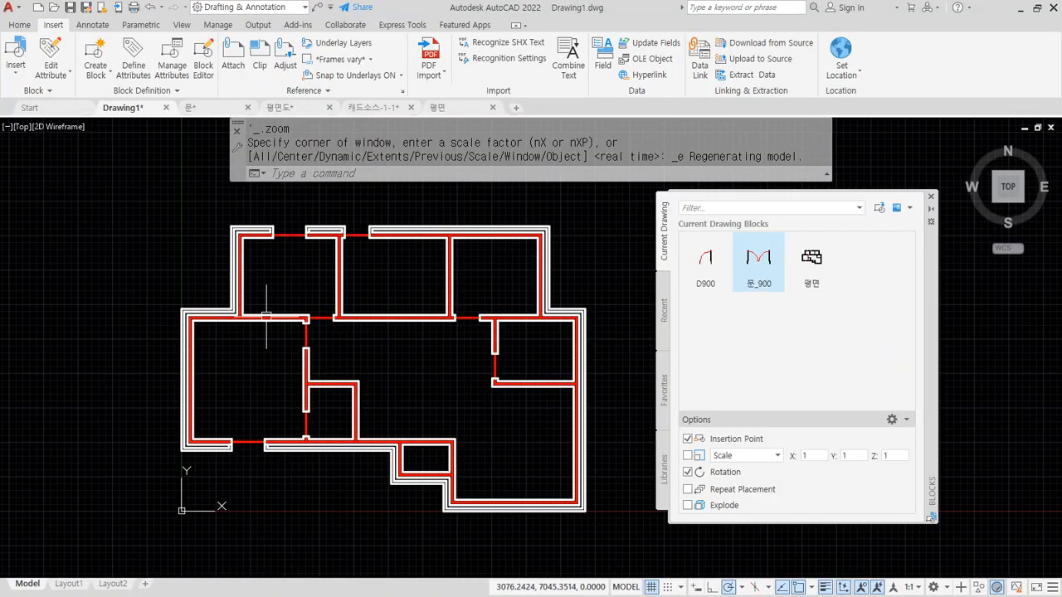
# - Switch to the Notepad command notes, examine the XREF(외부참조) line, and return to AutoCAD
pyautogui.hotkey('alt', 'Tab')
pyautogui.moveTo(51, 284); pyautogui.dragTo(211, 286)
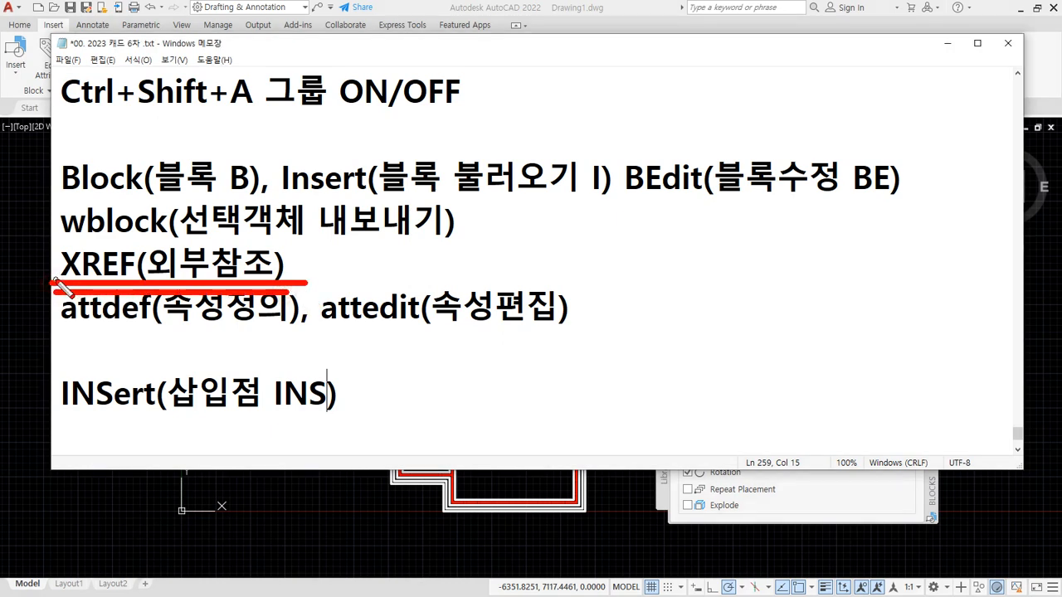
pyautogui.moveTo(60, 281); pyautogui.dragTo(293, 288)
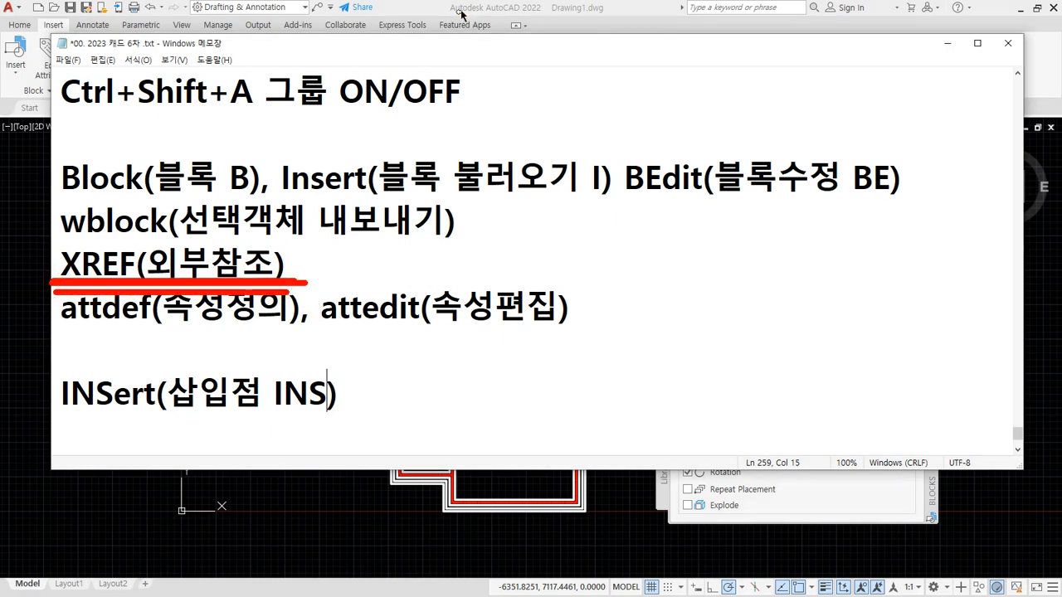
pyautogui.click(469, 9)
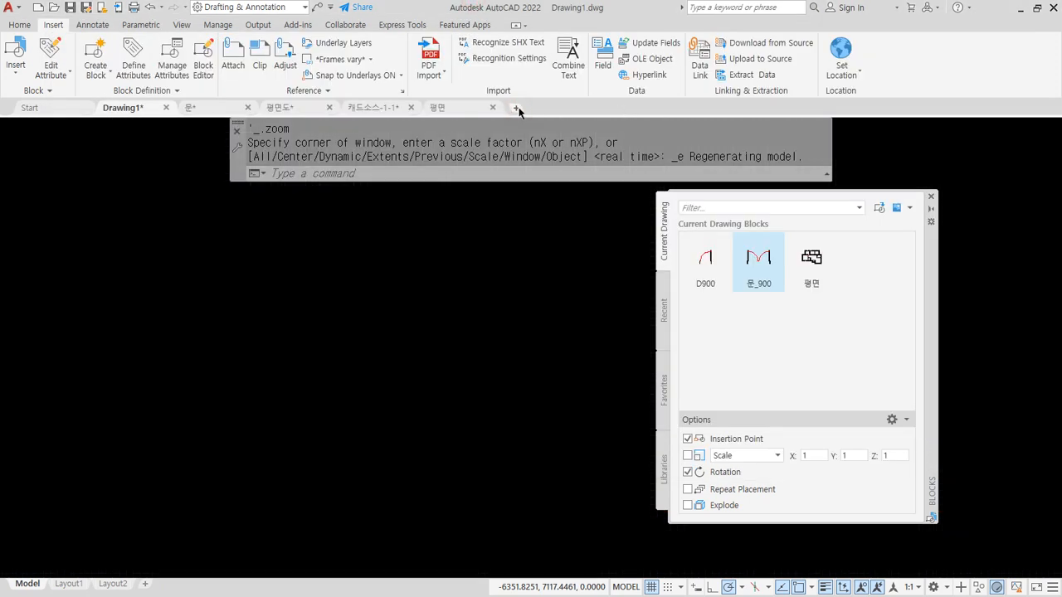
# - Create a new blank drawing and open its External References palette with XREF, placed clear of the drawing's lower-right corner
pyautogui.click(516, 109)
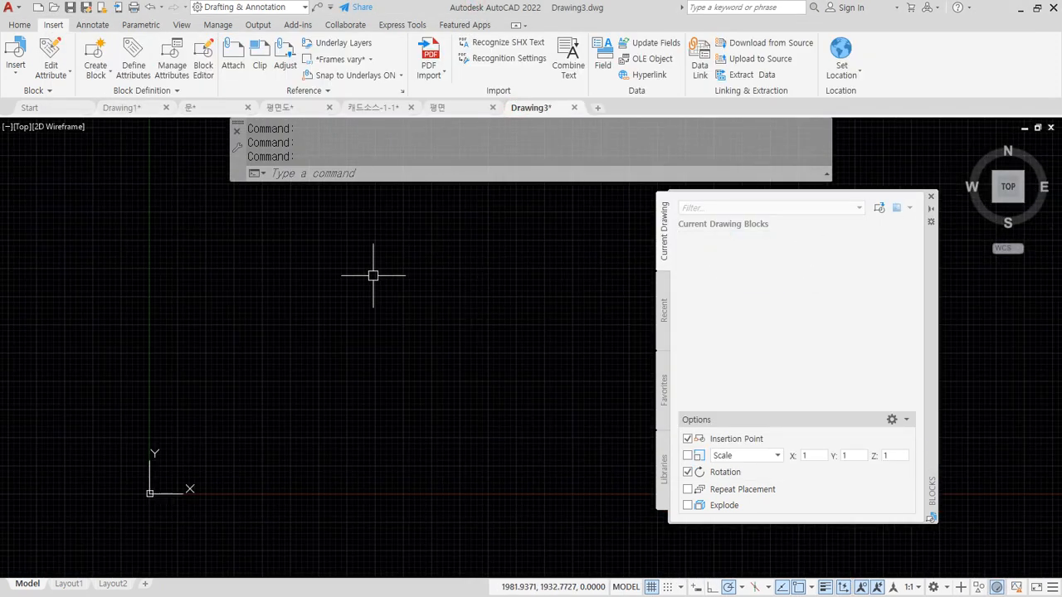
pyautogui.write('xref')
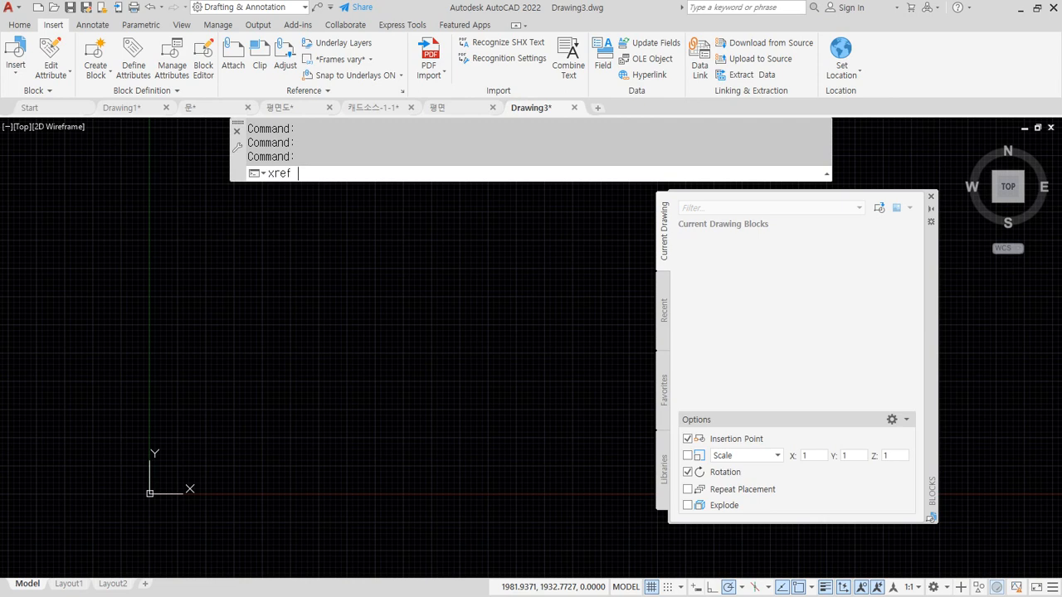
pyautogui.press('Return')
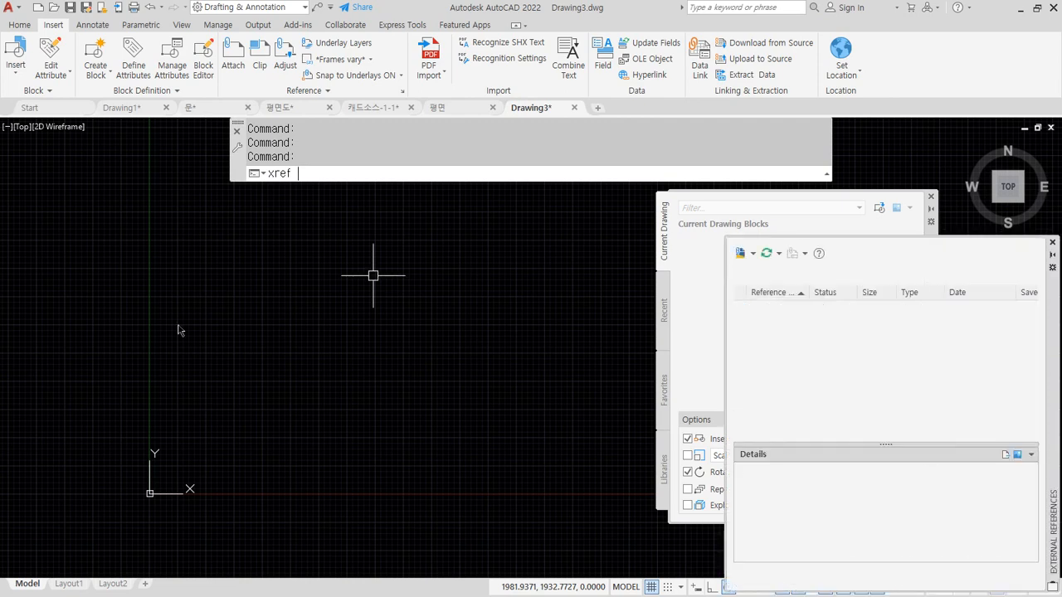
pyautogui.moveTo(1024, 250); pyautogui.dragTo(953, 174)
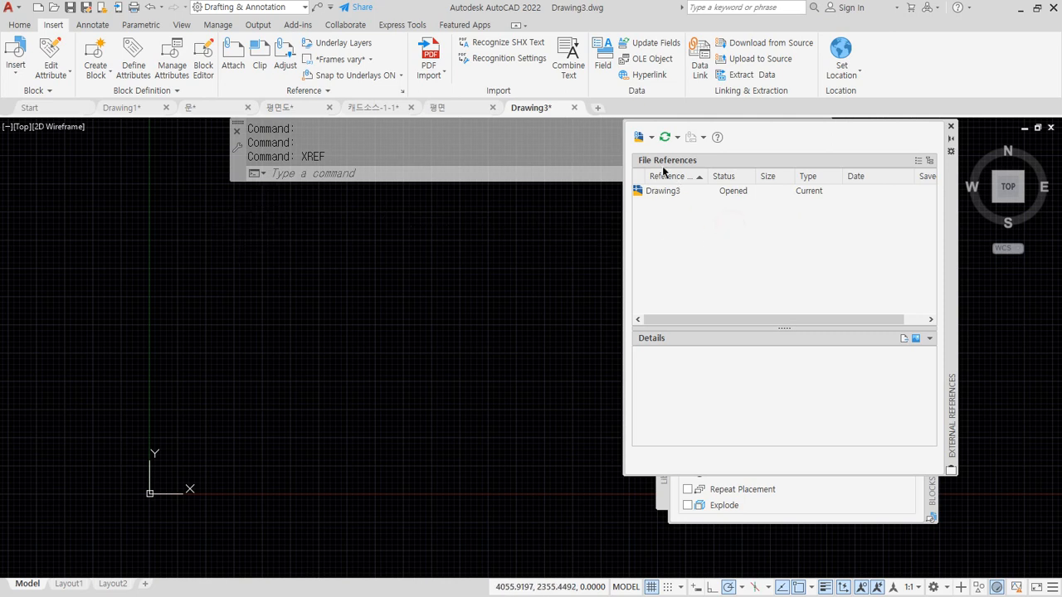
# - Choose 평면.dwg from the 새 볼륨 (D:) drive as the DWG to attach as an external reference
pyautogui.click(653, 137)
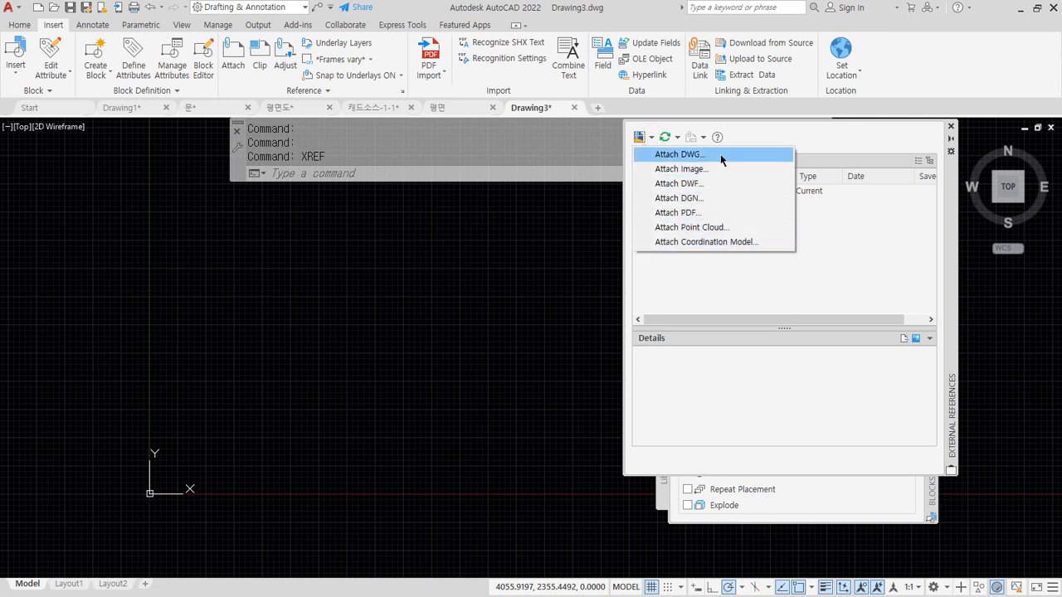
pyautogui.press('Escape')
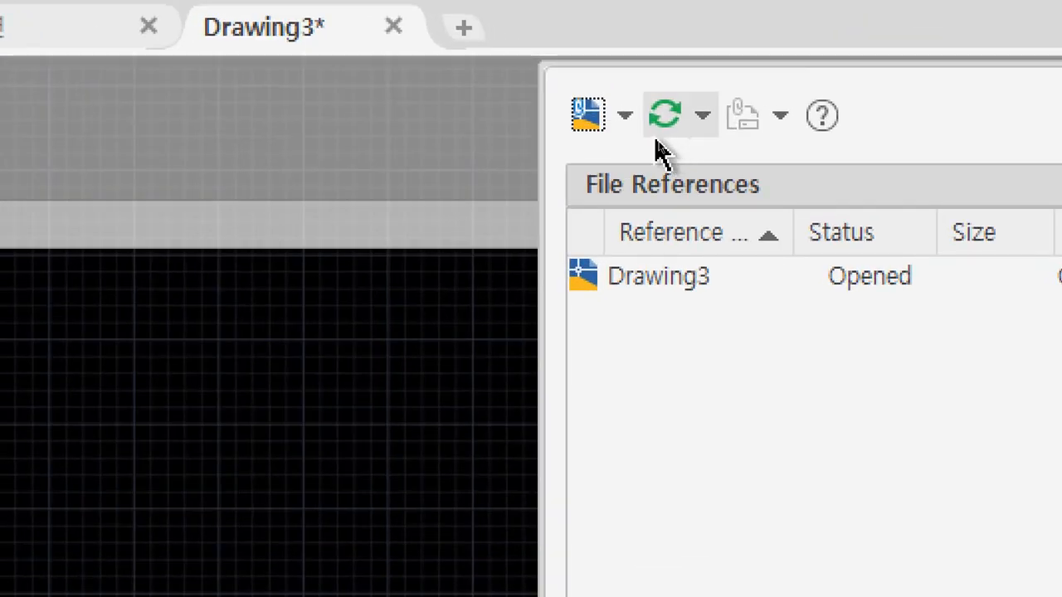
pyautogui.click(625, 116)
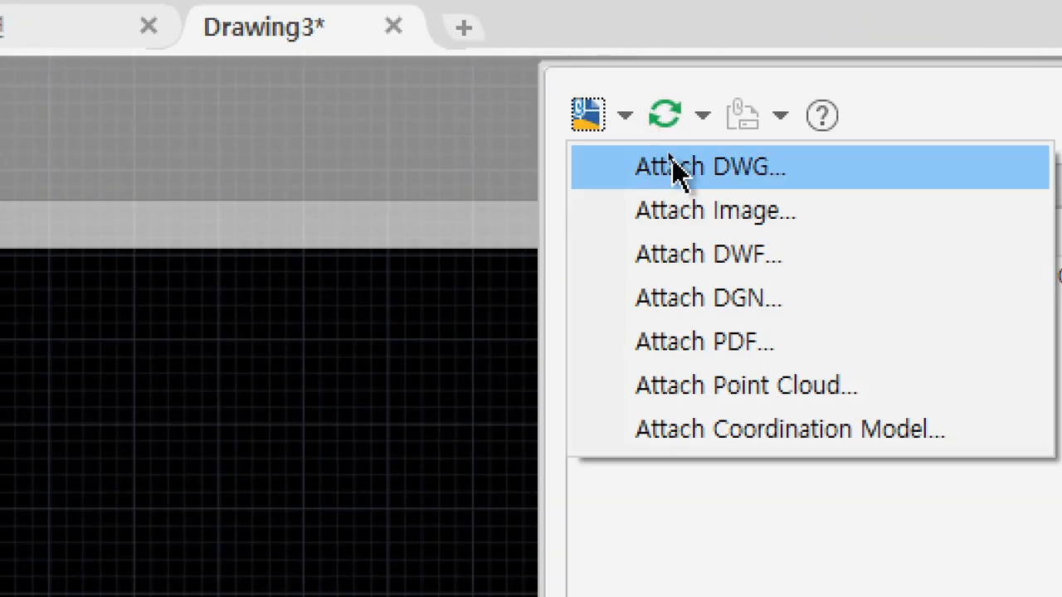
pyautogui.click(676, 170)
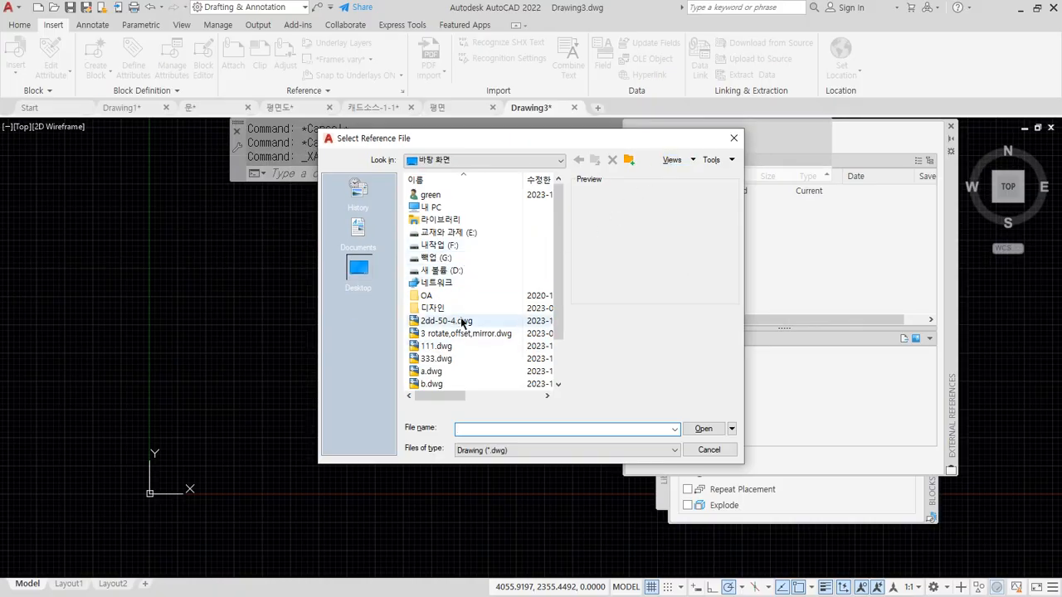
pyautogui.doubleClick(467, 271)
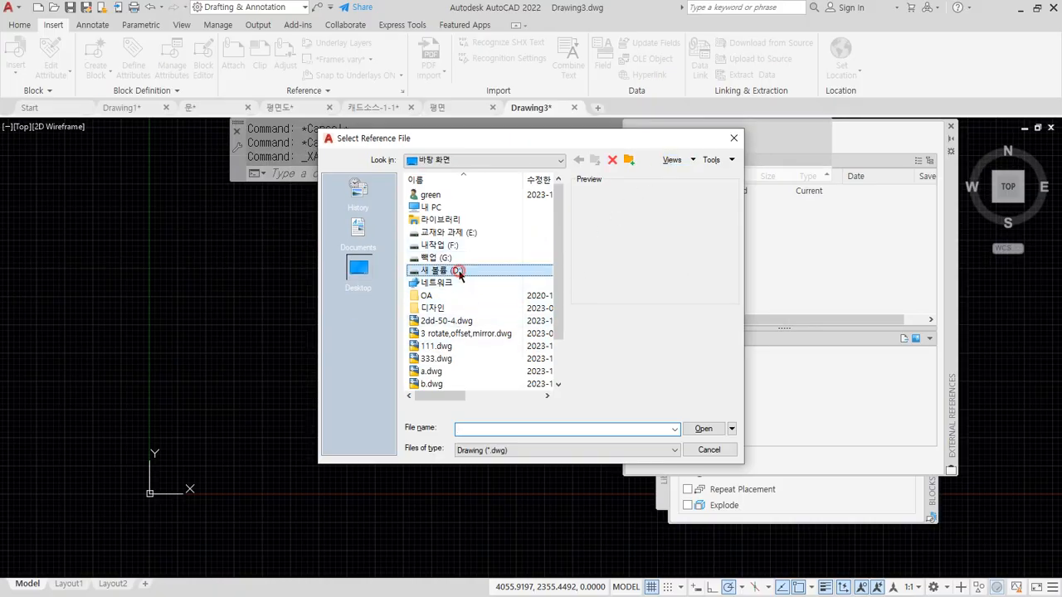
pyautogui.scroll(-4, 493, 328)
pyautogui.scroll(-1, 493, 332)
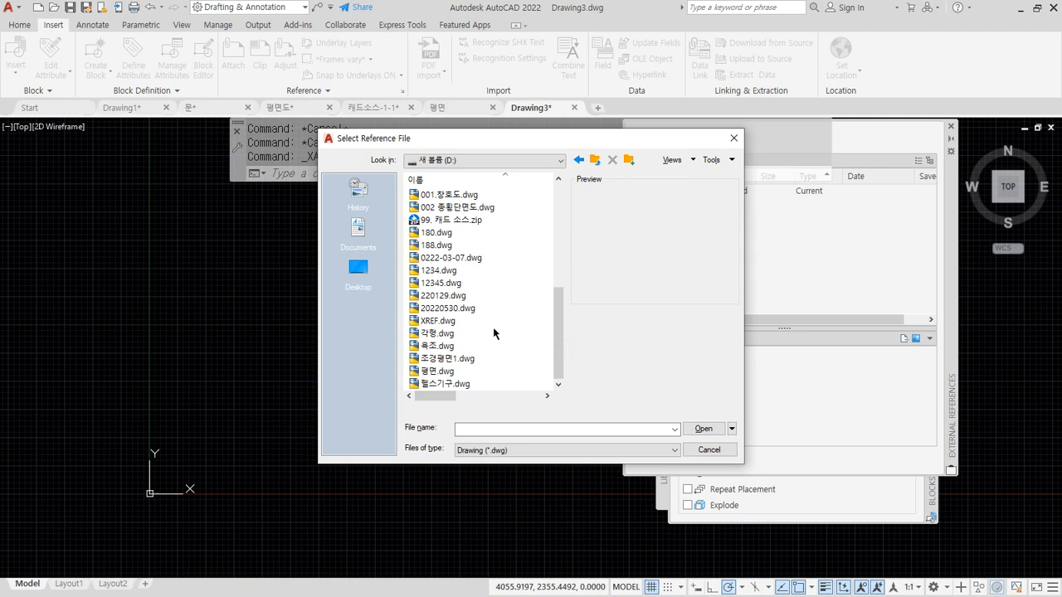
pyautogui.click(444, 373)
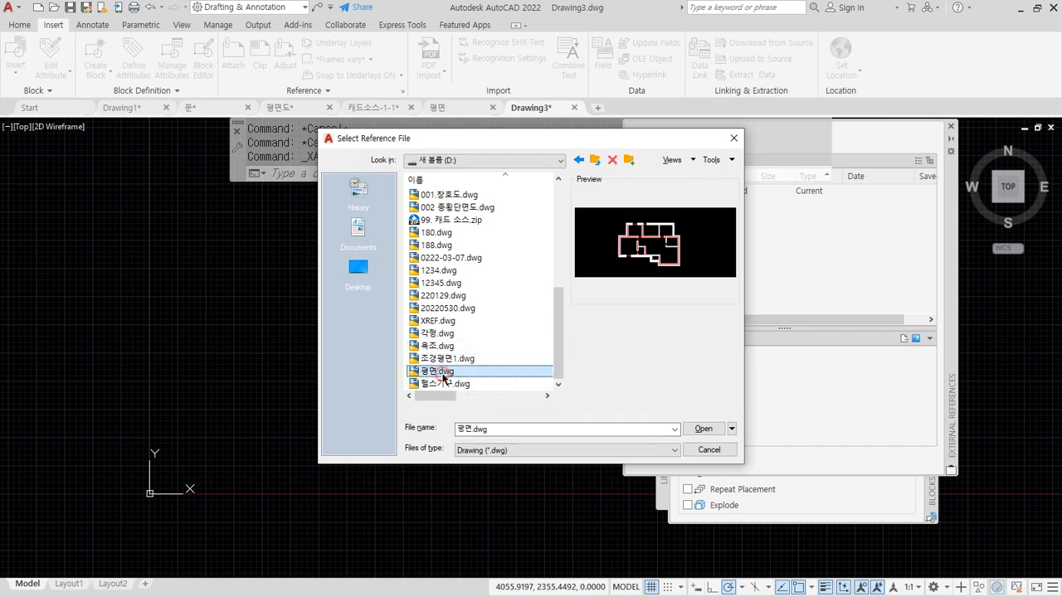
pyautogui.click(704, 429)
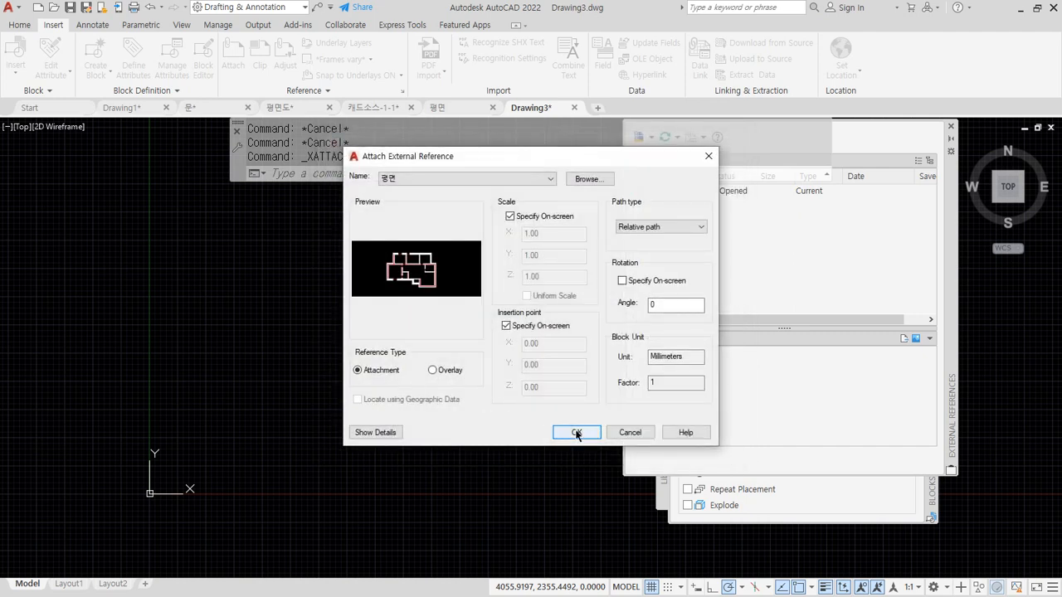
# - Attach the 평면 reference with the default settings at insertion point 0,0, using the default X and Y scale factors
pyautogui.click(577, 433)
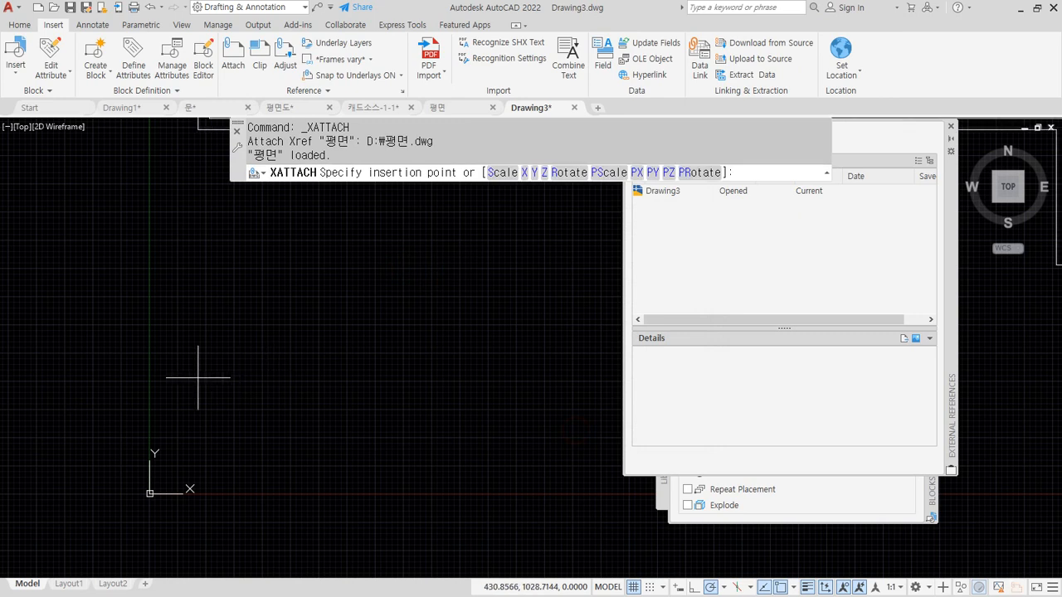
pyautogui.write('0,0')
pyautogui.press('Return')
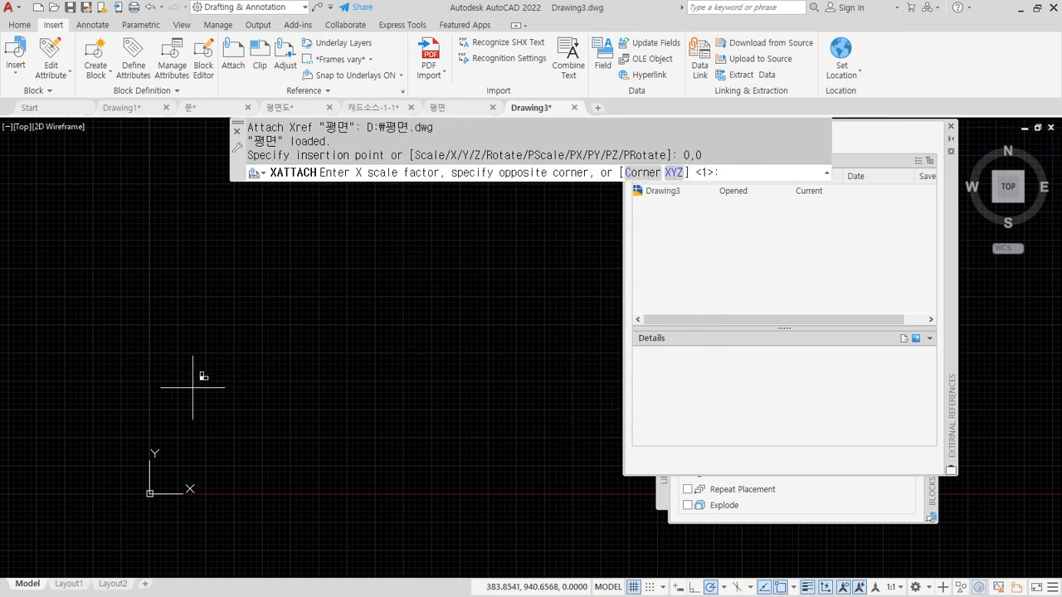
pyautogui.press('Return')
pyautogui.press('Return')
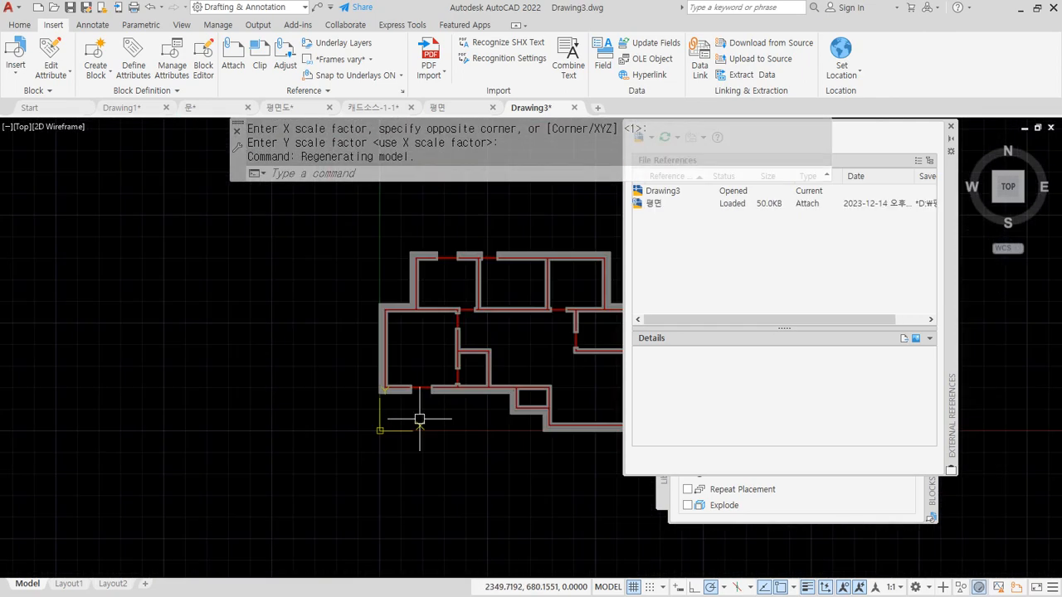
pyautogui.moveTo(461, 402)
pyautogui.mouseDown(button='middle')
pyautogui.moveTo(309, 368)
pyautogui.moveTo(295, 426)
pyautogui.mouseUp(button='middle')
pyautogui.scroll(4, 309, 368)
pyautogui.scroll(-4, 314, 367)
pyautogui.scroll(2, 340, 425)
pyautogui.moveTo(391, 429); pyautogui.dragTo(389, 440, button='middle')
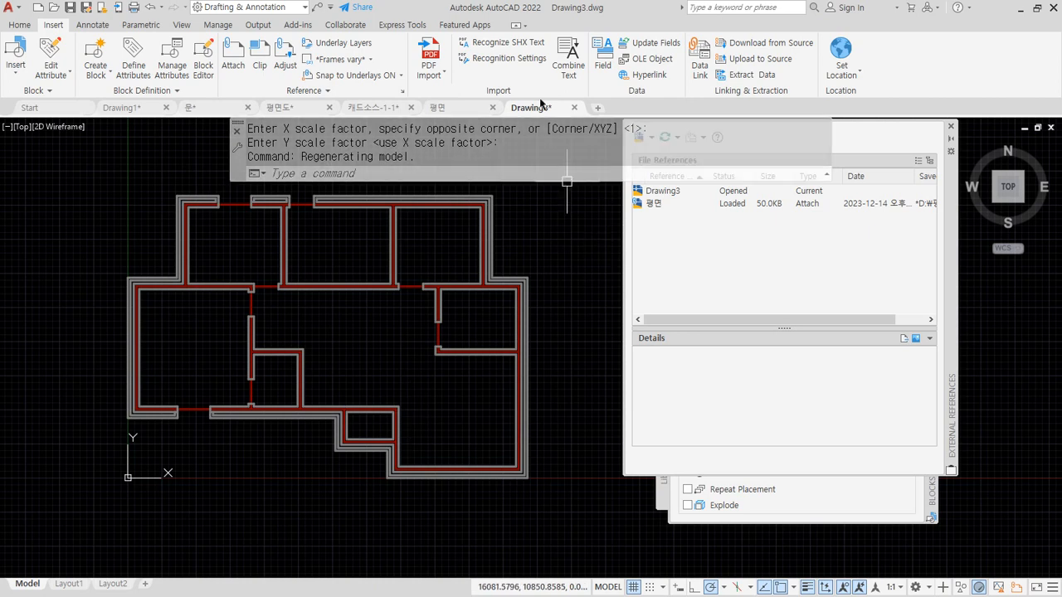
pyautogui.moveTo(533, 39); pyautogui.dragTo(548, 116)
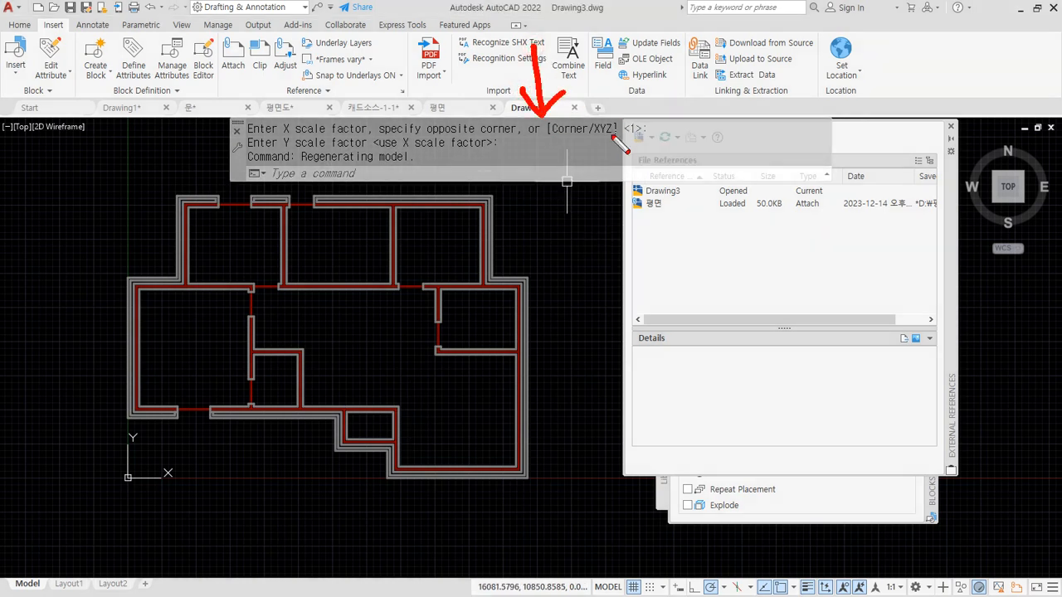
pyautogui.moveTo(612, 138)
pyautogui.mouseDown()
pyautogui.moveTo(498, 90)
pyautogui.moveTo(573, 153)
pyautogui.mouseUp()
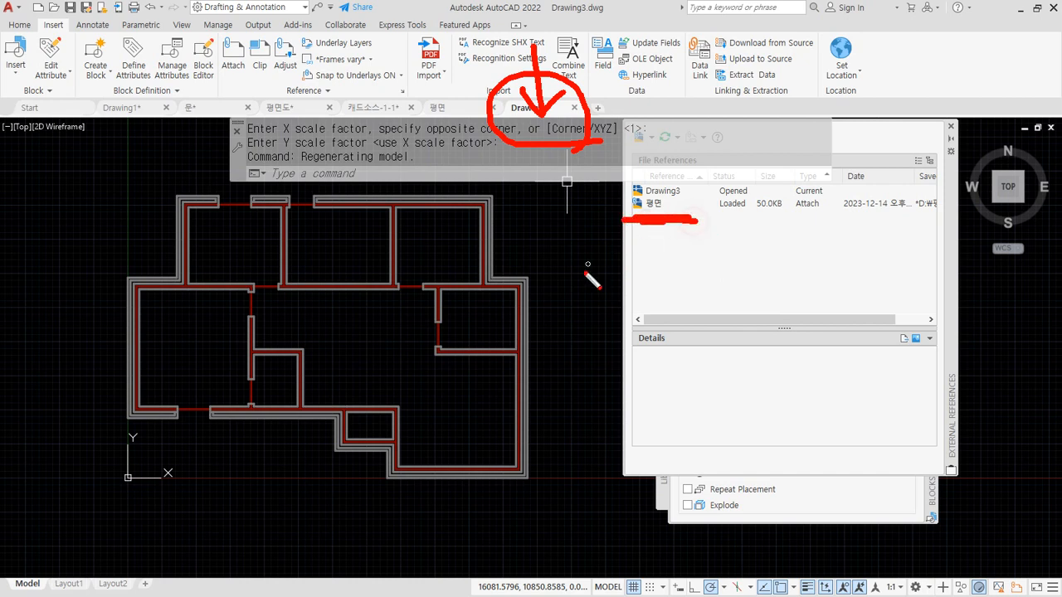
pyautogui.press('Escape')
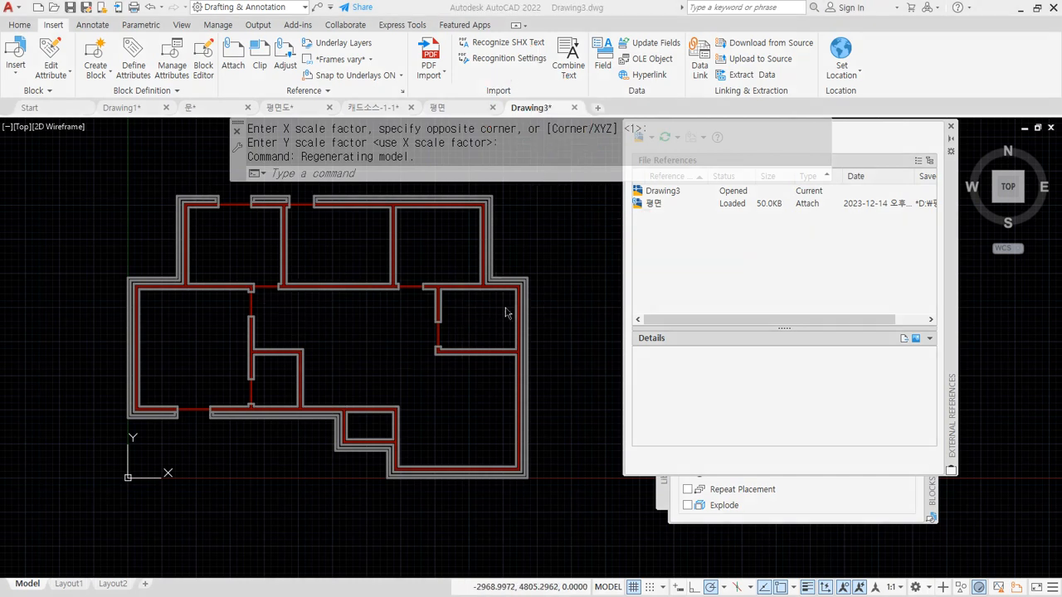
# - Close the 평면도, 캐드소스-1-1 and 문 drawings without saving their changes
pyautogui.click(122, 108)
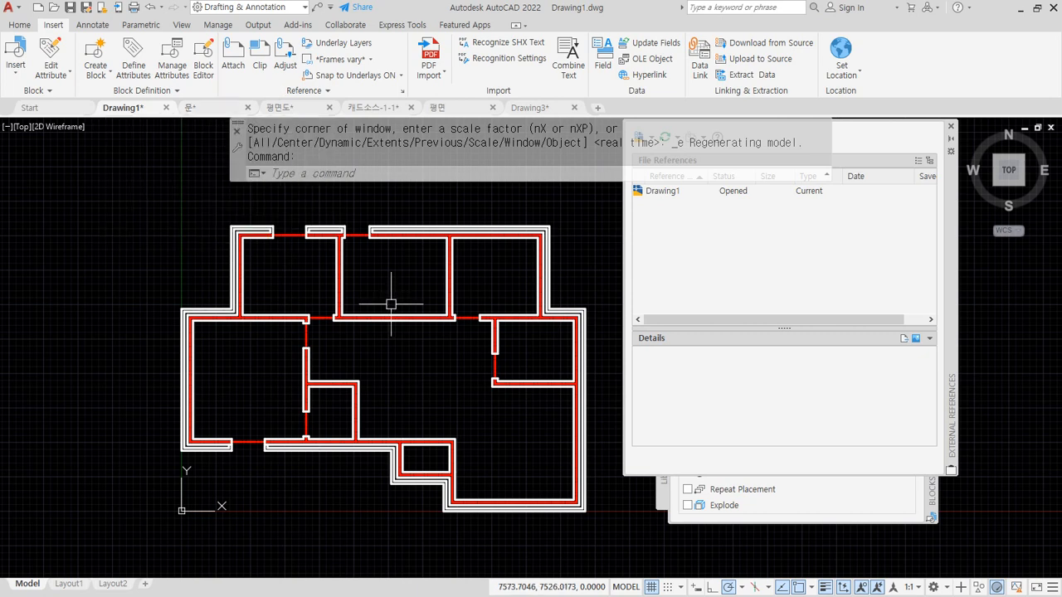
pyautogui.click(559, 107)
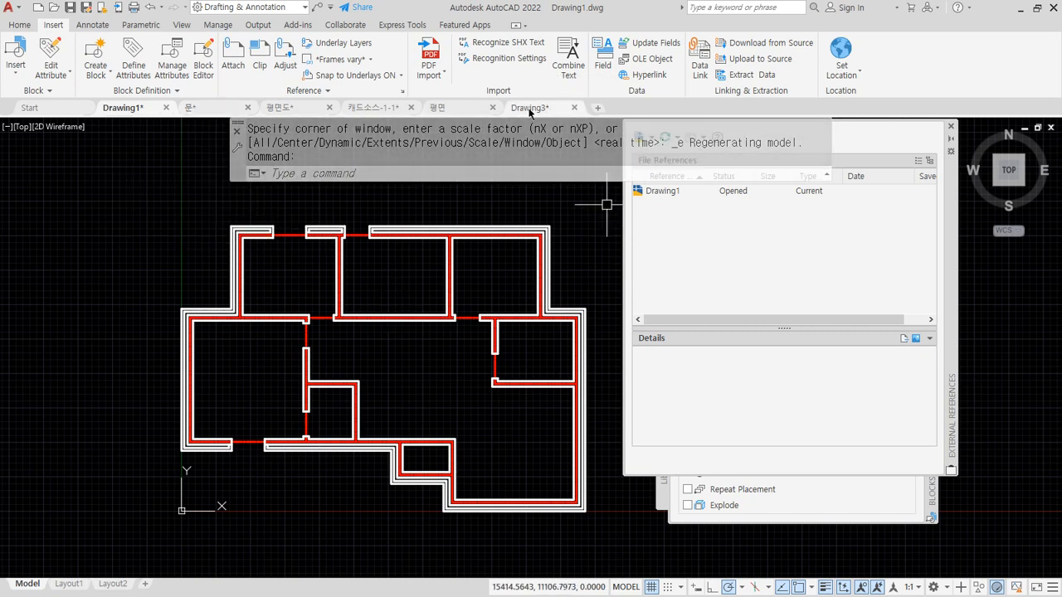
pyautogui.click(444, 109)
pyautogui.click(292, 110)
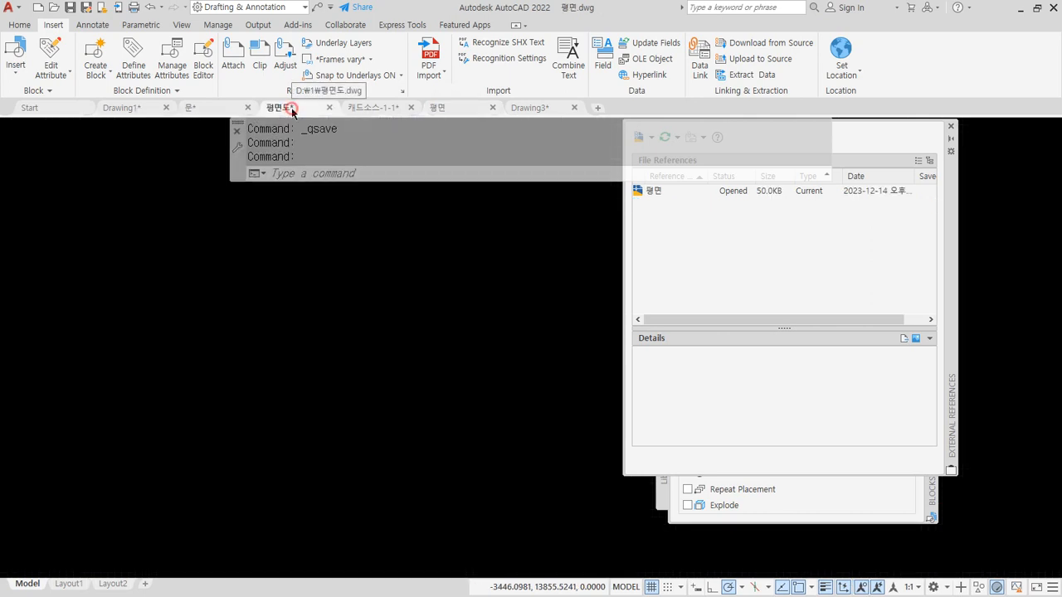
pyautogui.click(330, 109)
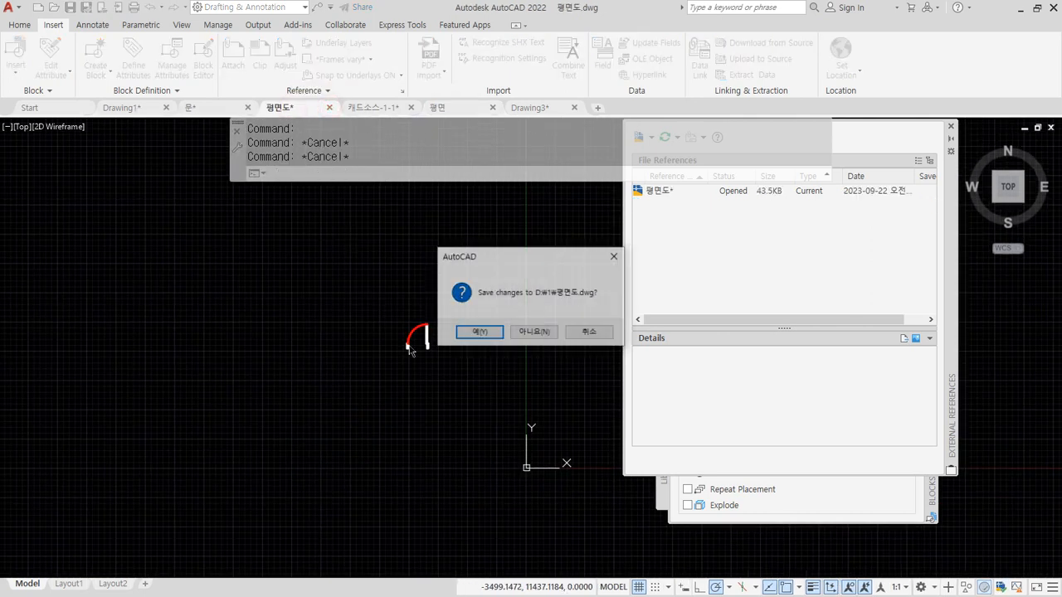
pyautogui.click(526, 334)
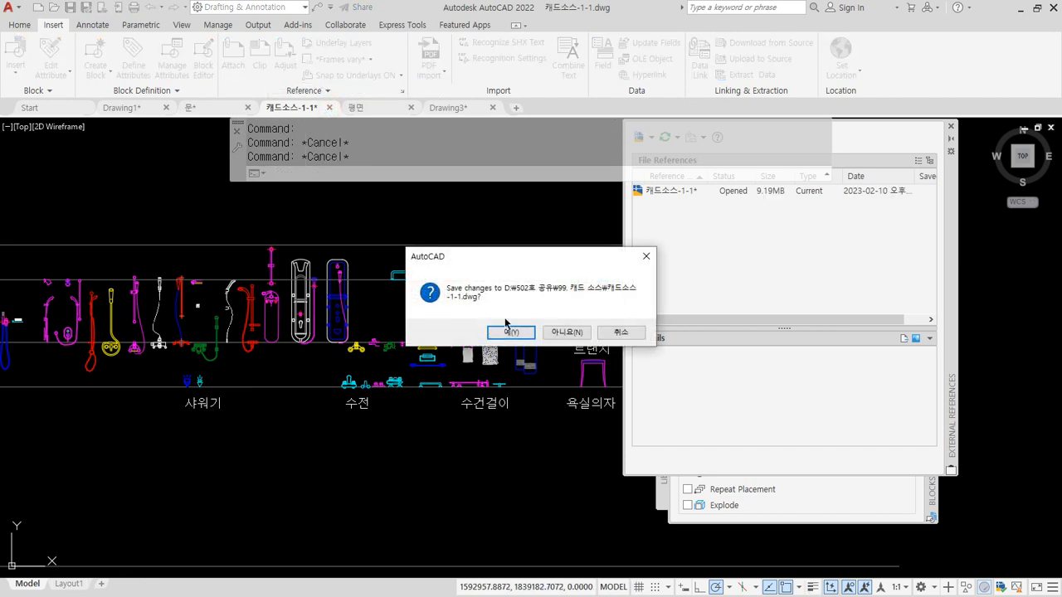
pyautogui.click(561, 333)
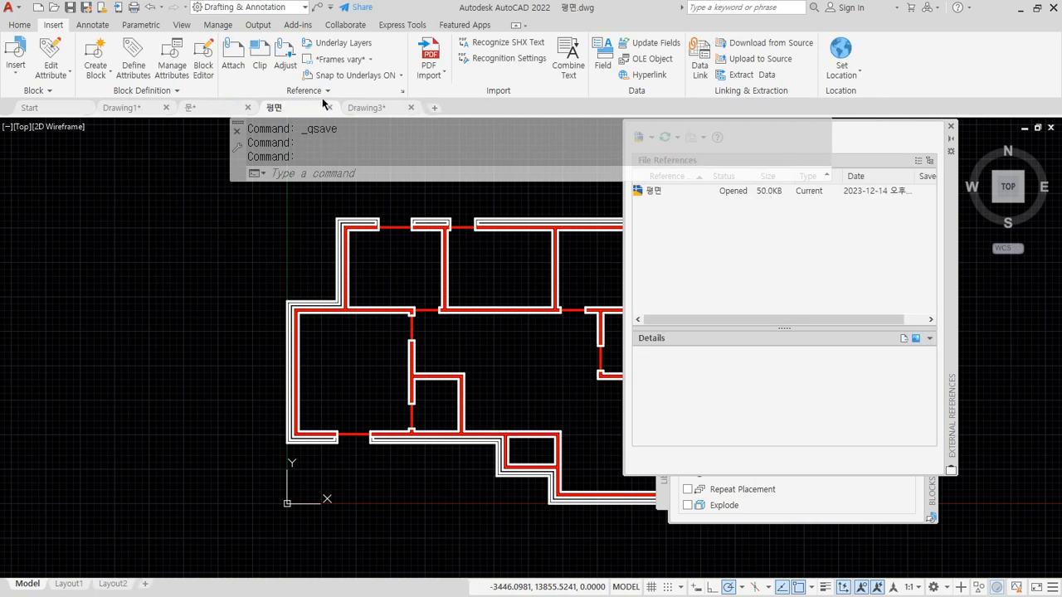
pyautogui.click(227, 233)
pyautogui.click(208, 107)
pyautogui.click(248, 108)
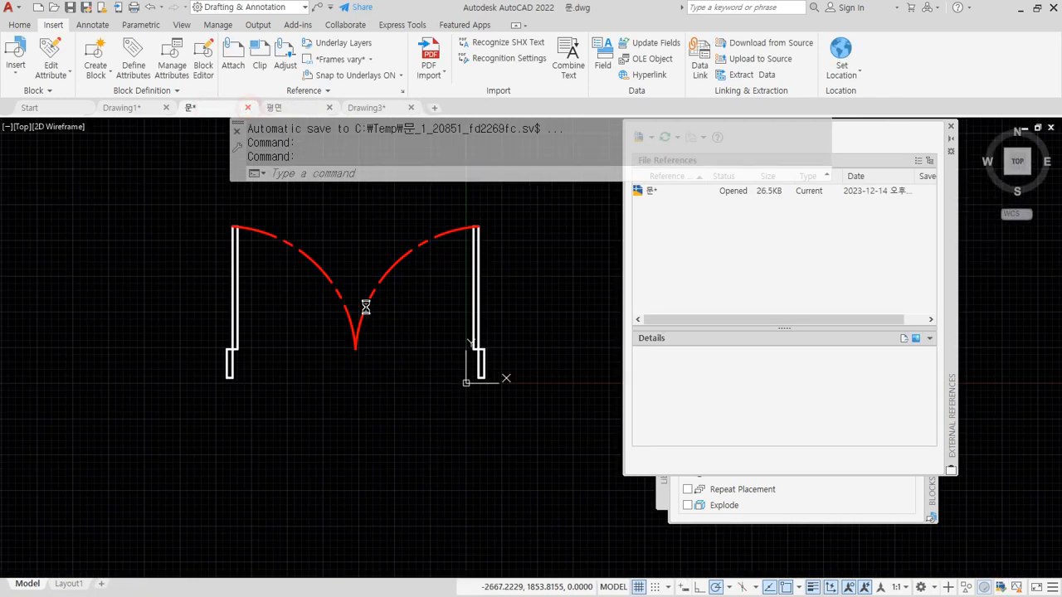
pyautogui.click(539, 332)
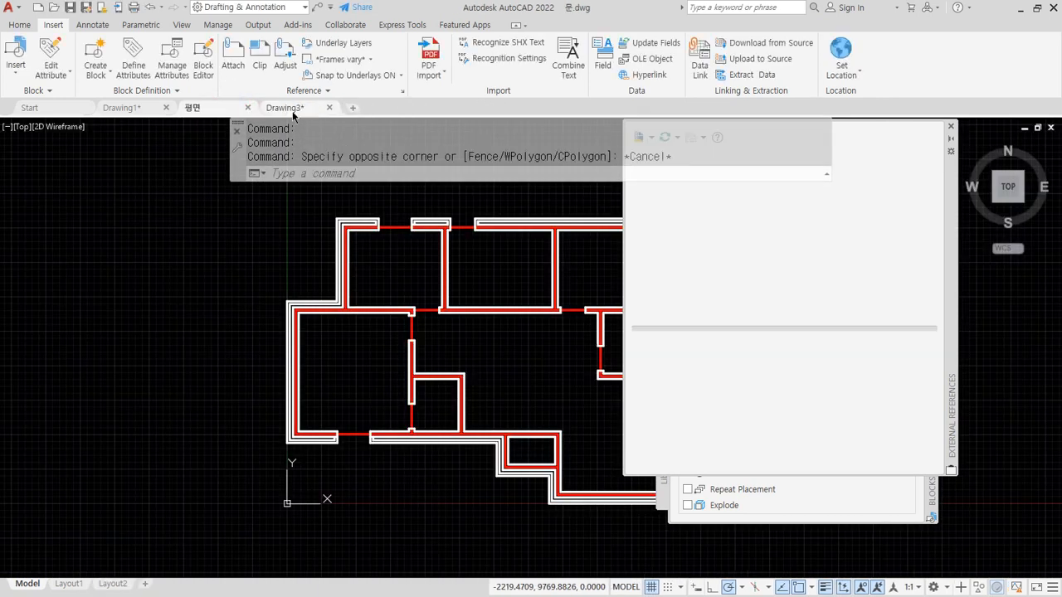
# - Reorder the open drawings so that 평면 comes before Drawing1, and bring 평면 up with its whole plan in view
pyautogui.moveTo(134, 108); pyautogui.dragTo(232, 108)
pyautogui.click(124, 108)
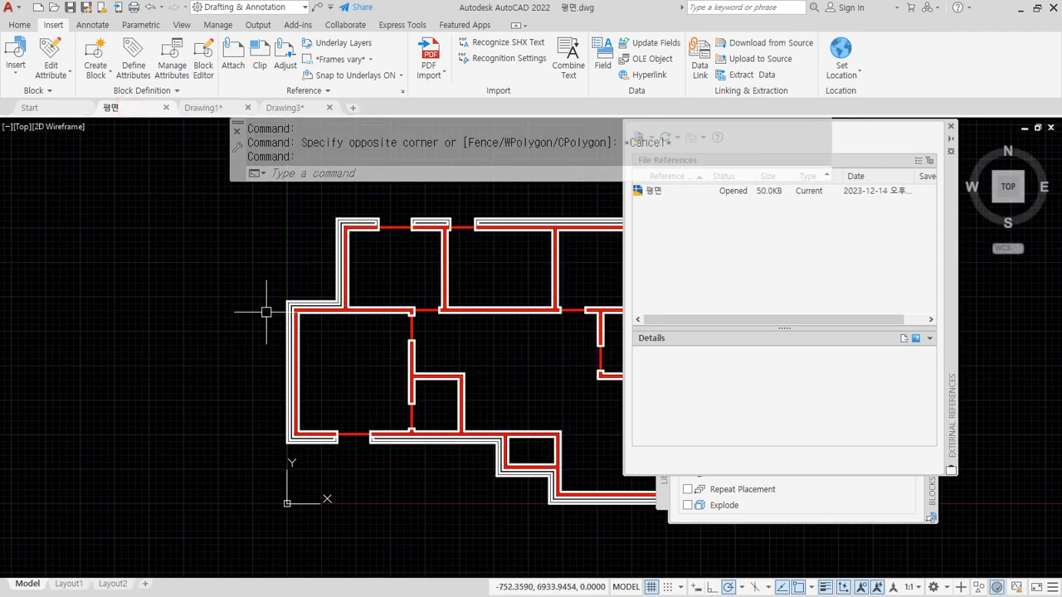
pyautogui.scroll(-4, 266, 308)
pyautogui.scroll(2, 192, 288)
pyautogui.scroll(1, 193, 288)
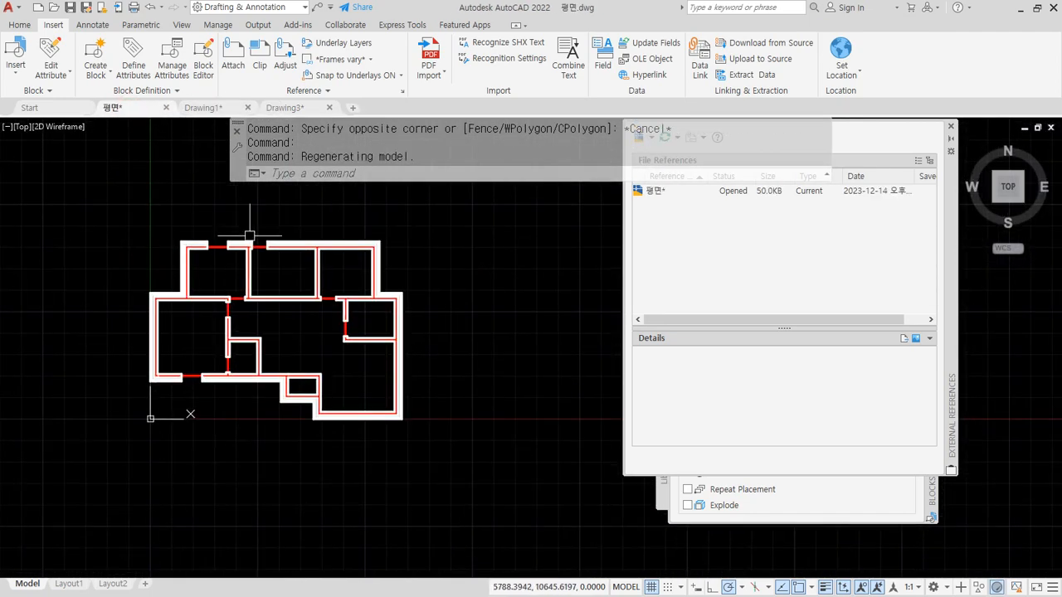
# - Switch to Drawing1, move the External References palette down to uncover the Blocks palette, and bring up Drawing3
pyautogui.click(203, 108)
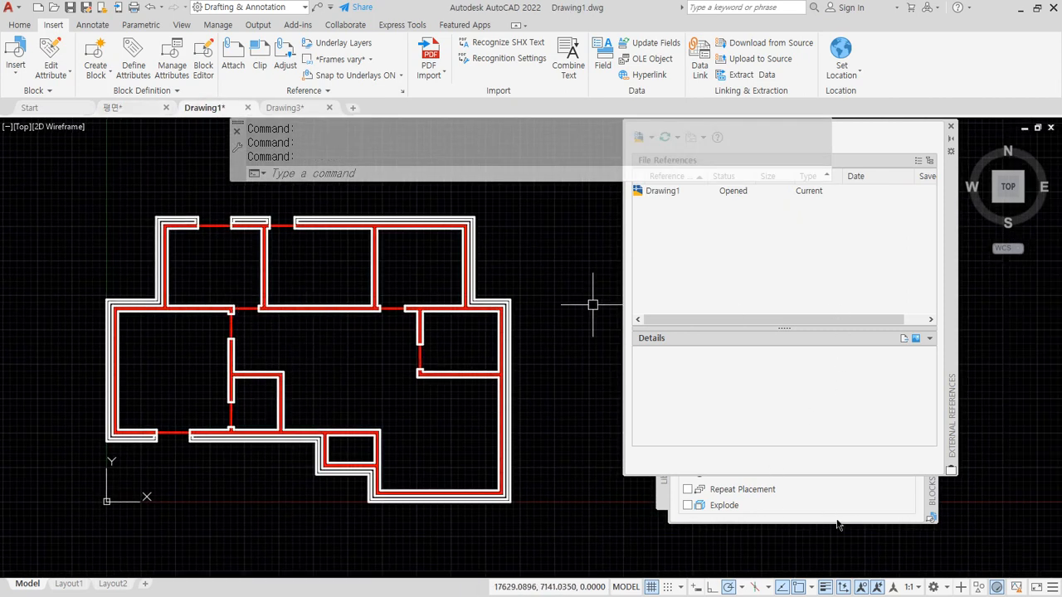
pyautogui.moveTo(951, 206); pyautogui.dragTo(917, 405)
pyautogui.click(285, 108)
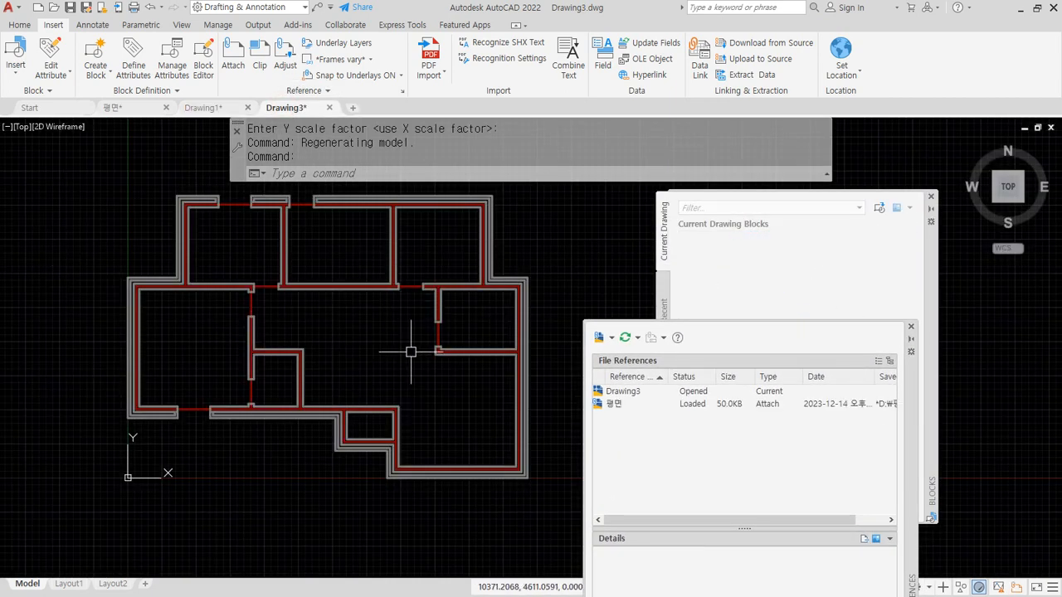
# - Return to the 평면 drawing and draw a circle of about 875 radius in the central room of the plan
pyautogui.click(137, 109)
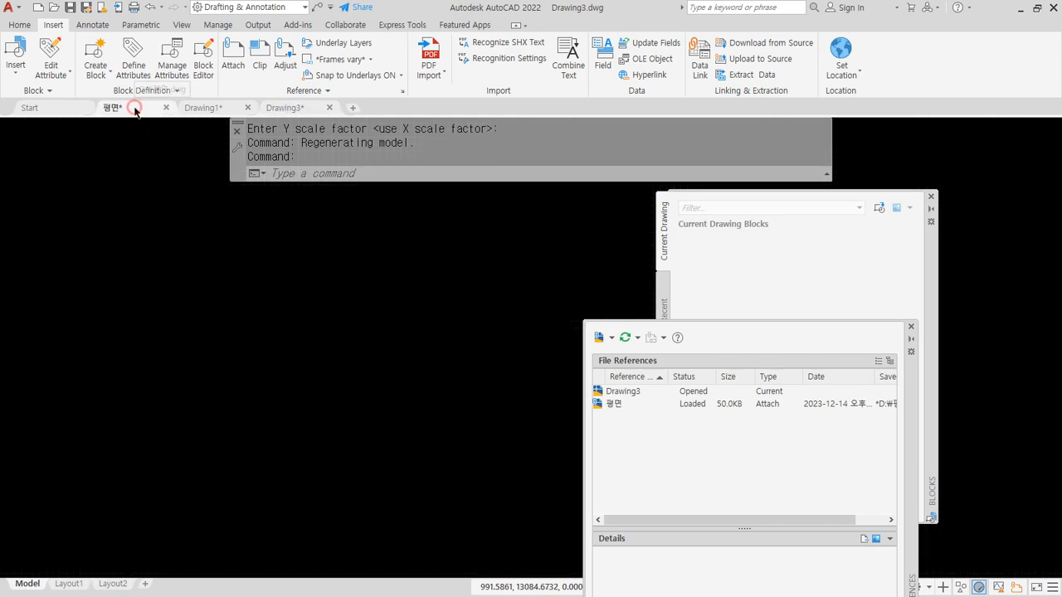
pyautogui.scroll(5, 247, 265)
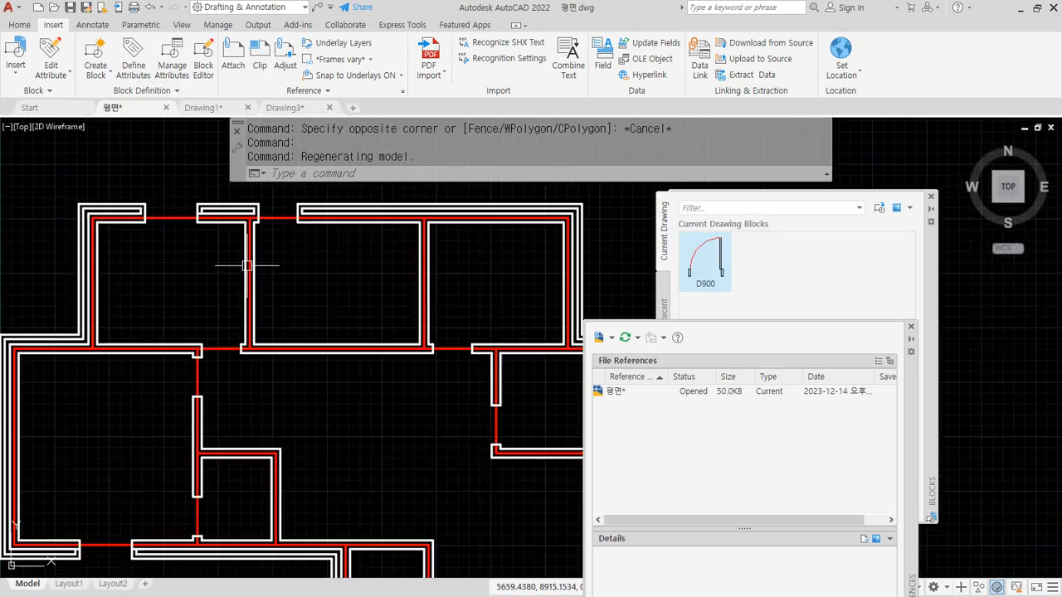
pyautogui.scroll(-3, 316, 315)
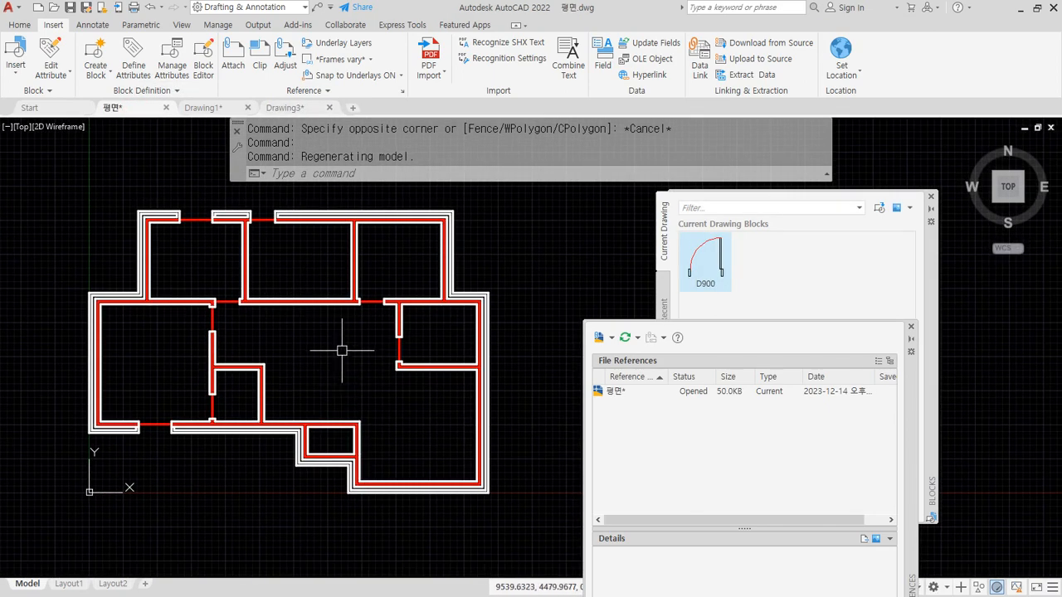
pyautogui.write('c')
pyautogui.press('Return')
pyautogui.click(338, 347)
pyautogui.click(338, 371)
# - Draw a circle of about 656 radius off the plan's upper-right corner and one of about 1165 off its upper-left corner
pyautogui.press('Return')
pyautogui.click(532, 257)
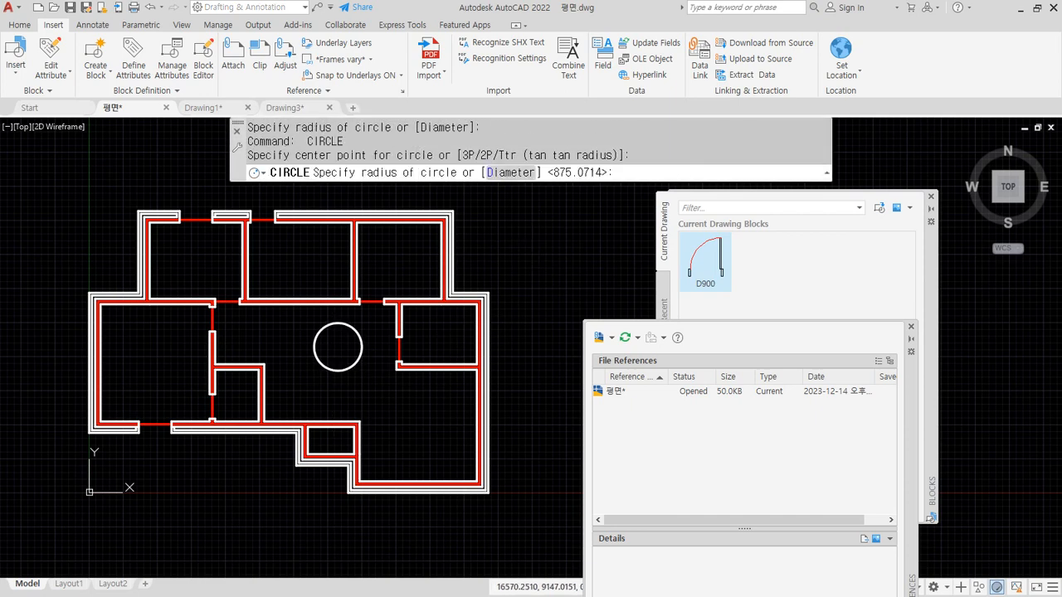
pyautogui.click(528, 231)
pyautogui.press('Return')
pyautogui.click(71, 221)
pyautogui.click(39, 221)
# - Draw a circle of about 1753 radius below the plan and one of about 1560 to its right, and save the drawing
pyautogui.press('Return')
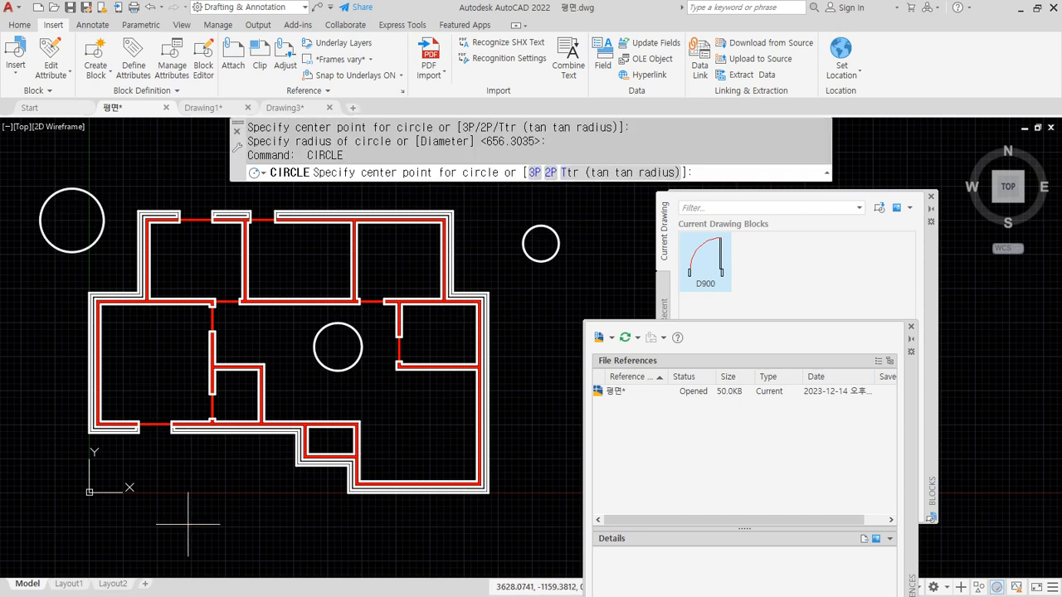
pyautogui.click(189, 528)
pyautogui.click(156, 563)
pyautogui.press('Return')
pyautogui.click(547, 412)
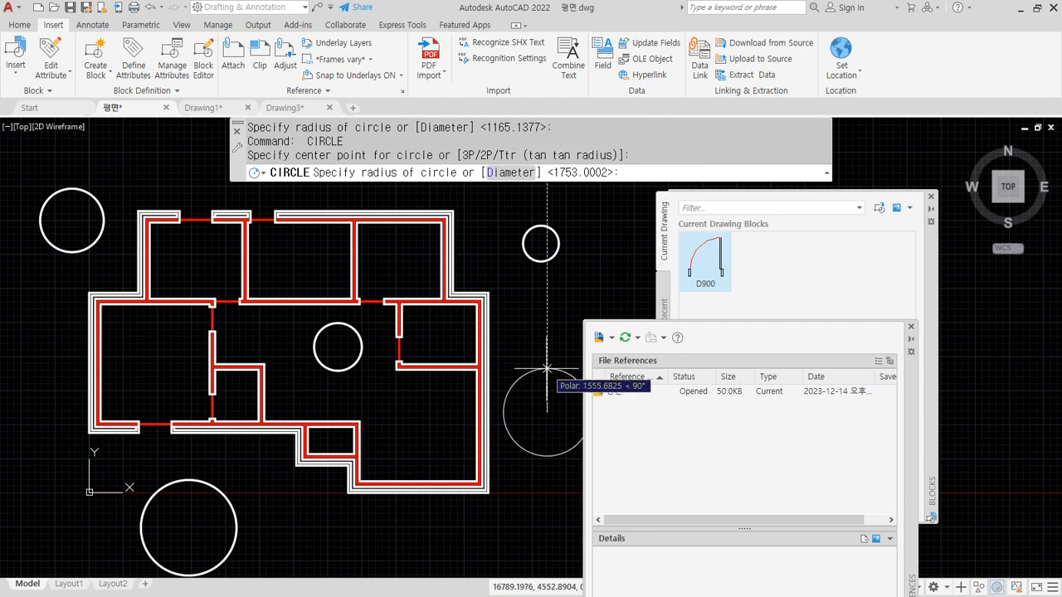
pyautogui.click(547, 367)
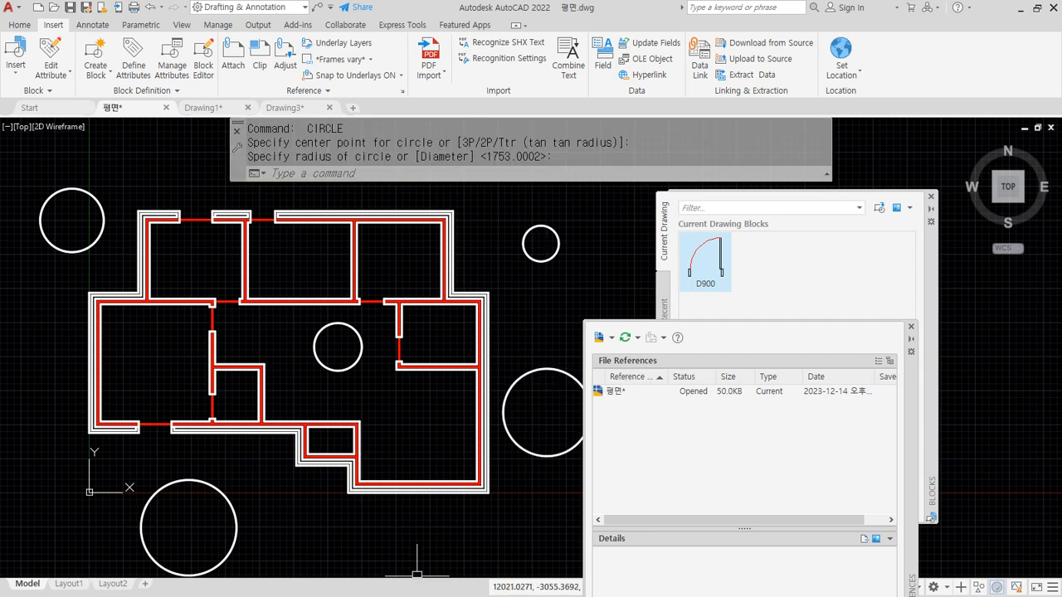
pyautogui.click(69, 10)
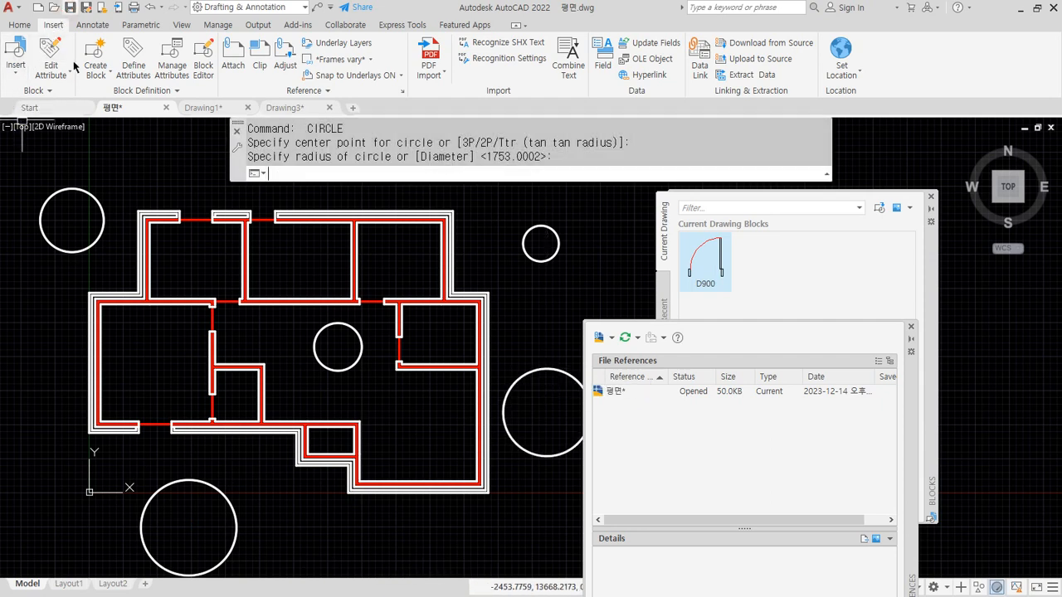
# - Check the plan in Drawing1, and reload the modified 평면 reference in Drawing3, moving the External References palette clear of the plan
pyautogui.click(204, 108)
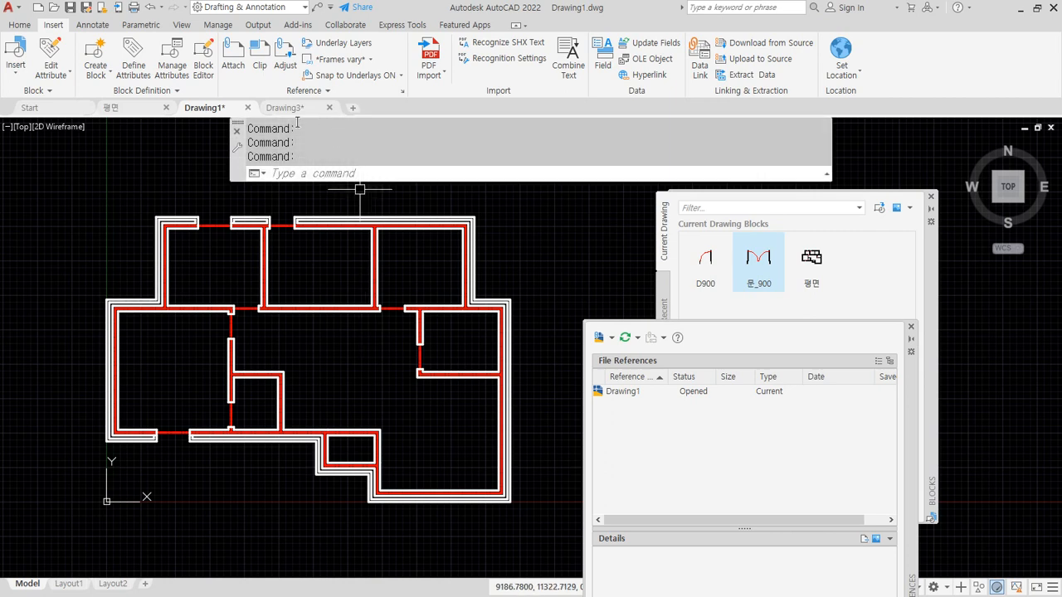
pyautogui.click(278, 105)
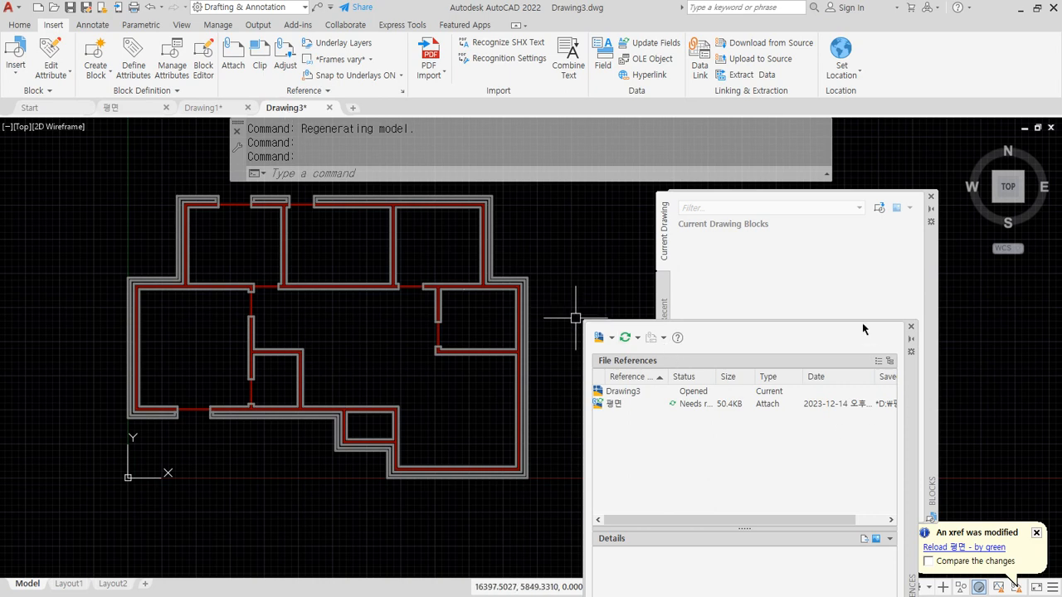
pyautogui.moveTo(911, 382); pyautogui.dragTo(718, 384)
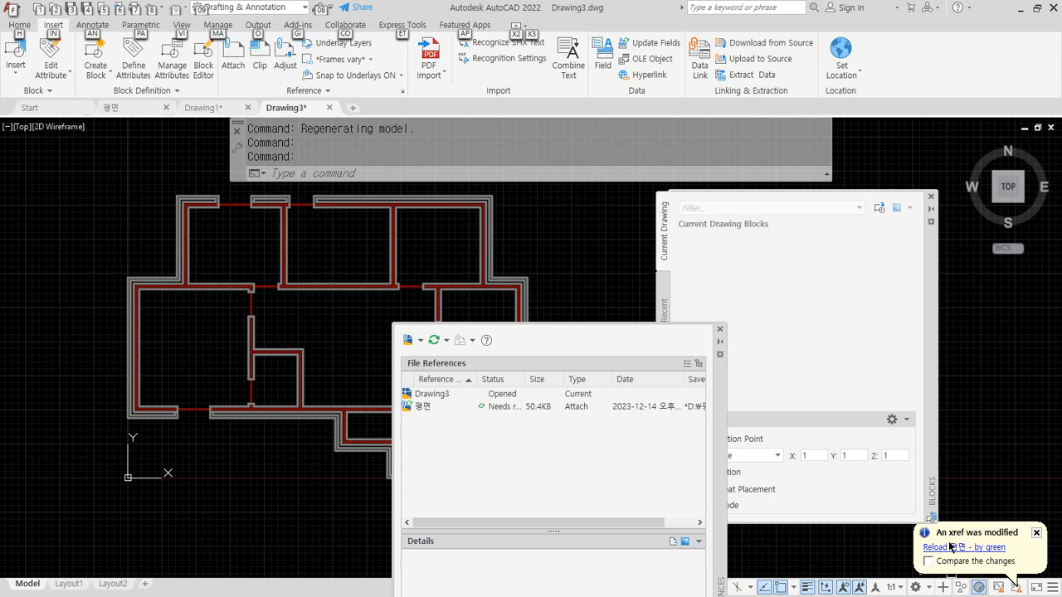
pyautogui.click(948, 547)
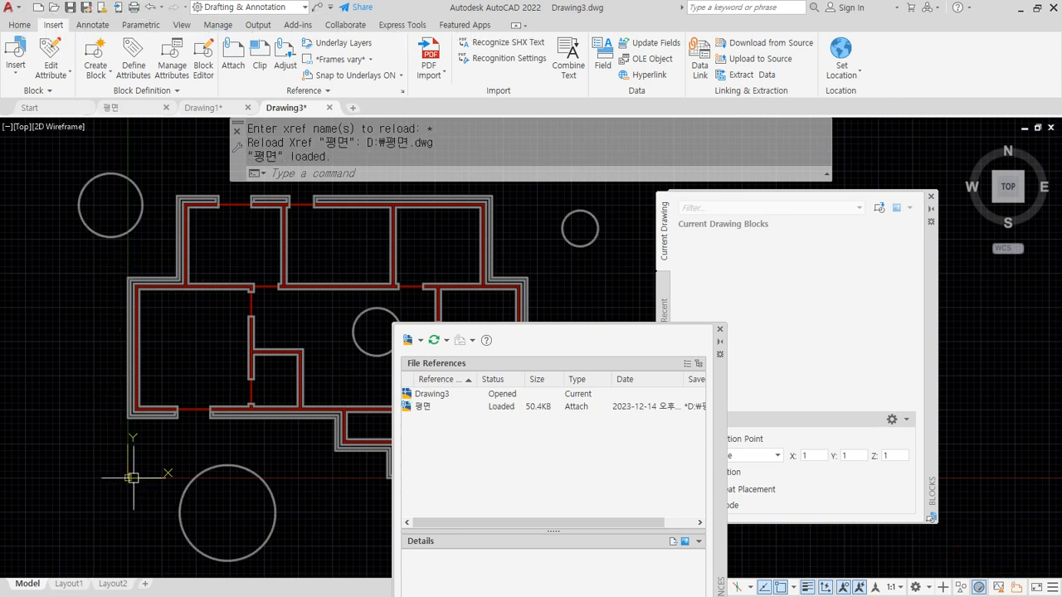
pyautogui.moveTo(721, 392); pyautogui.dragTo(985, 269)
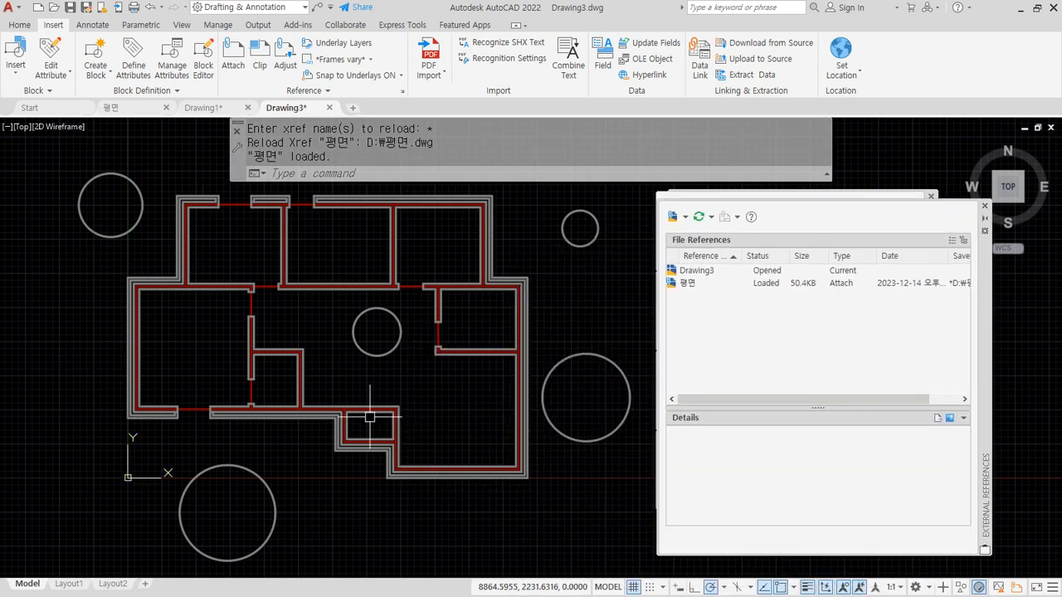
# - Return to the 평면 drawing, erase all five circles in and around the plan, and save the drawing
pyautogui.click(110, 108)
pyautogui.click(101, 226)
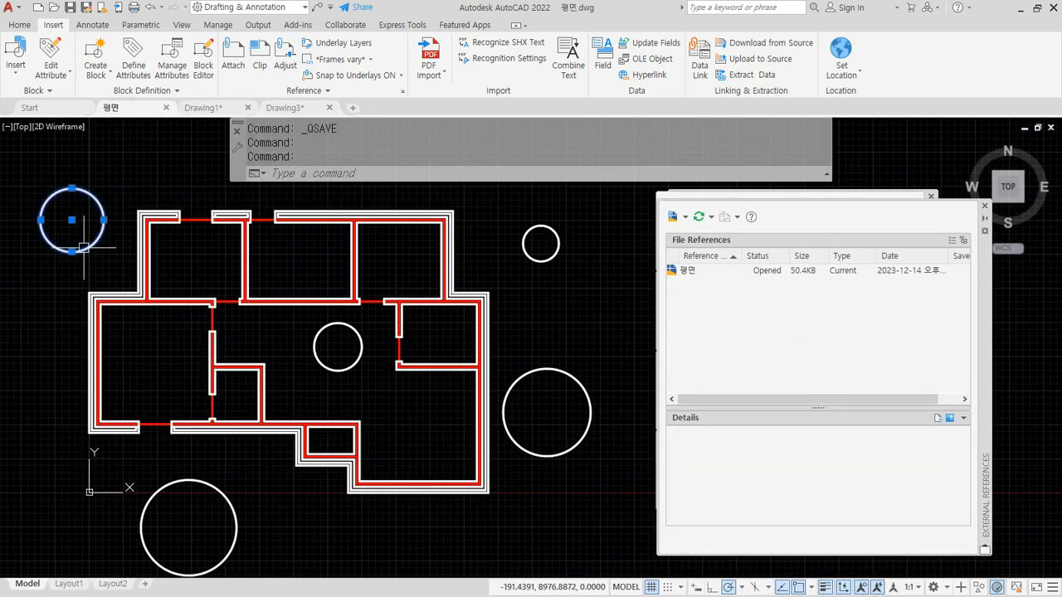
pyautogui.press('Delete')
pyautogui.click(543, 262)
pyautogui.press('Delete')
pyautogui.click(550, 369)
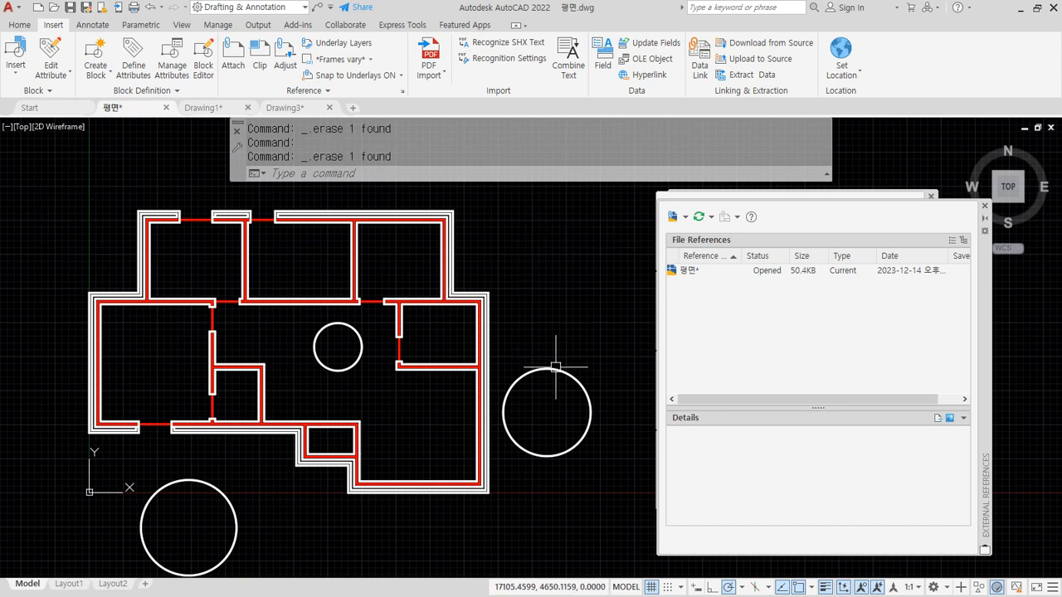
pyautogui.press('Delete')
pyautogui.click(355, 363)
pyautogui.press('Delete')
pyautogui.click(192, 478)
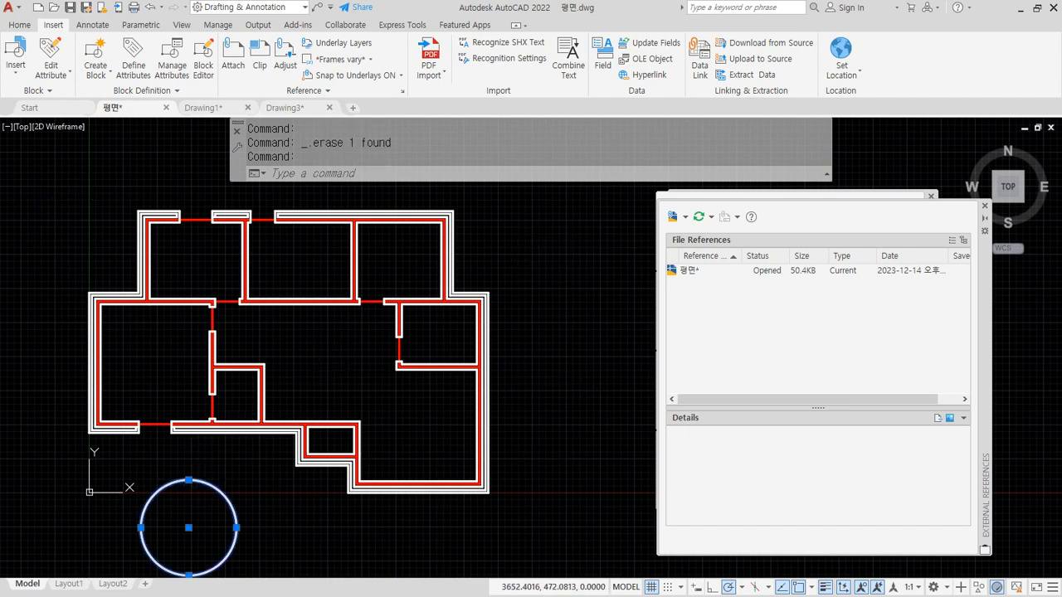
pyautogui.press('Delete')
pyautogui.click(71, 8)
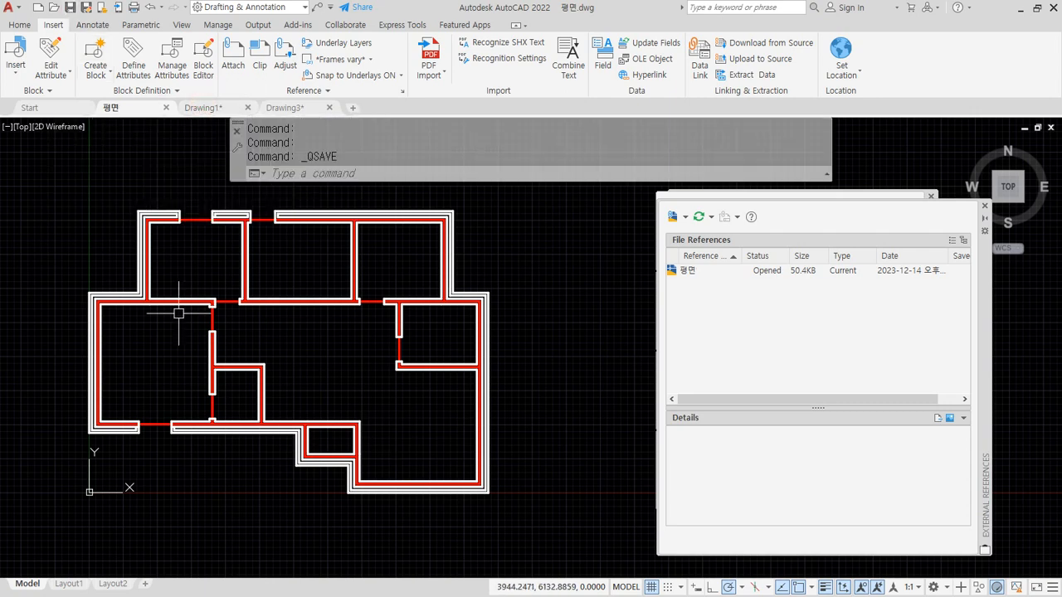
# - Check the plan in Drawing1, and examine the full status of the 평면 reference in Drawing3's External References palette
pyautogui.click(208, 108)
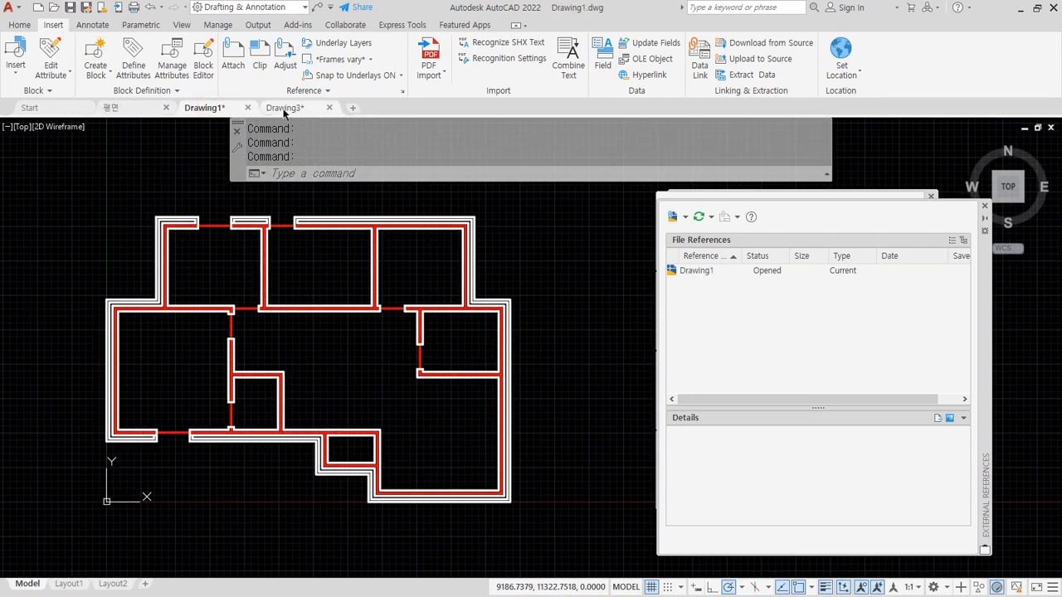
pyautogui.click(283, 108)
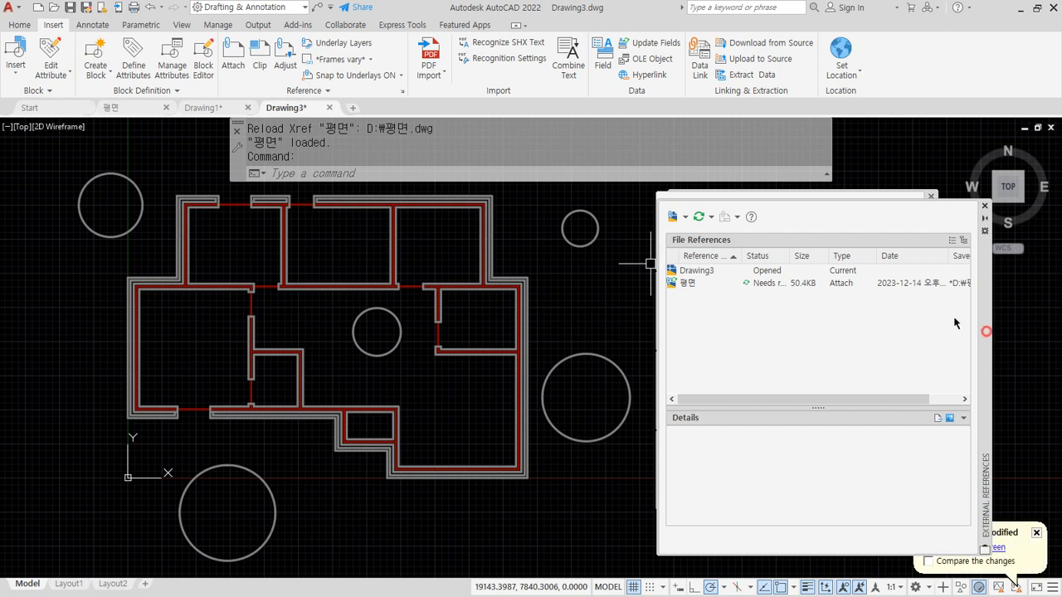
pyautogui.moveTo(986, 340); pyautogui.dragTo(700, 261)
pyautogui.click(484, 208)
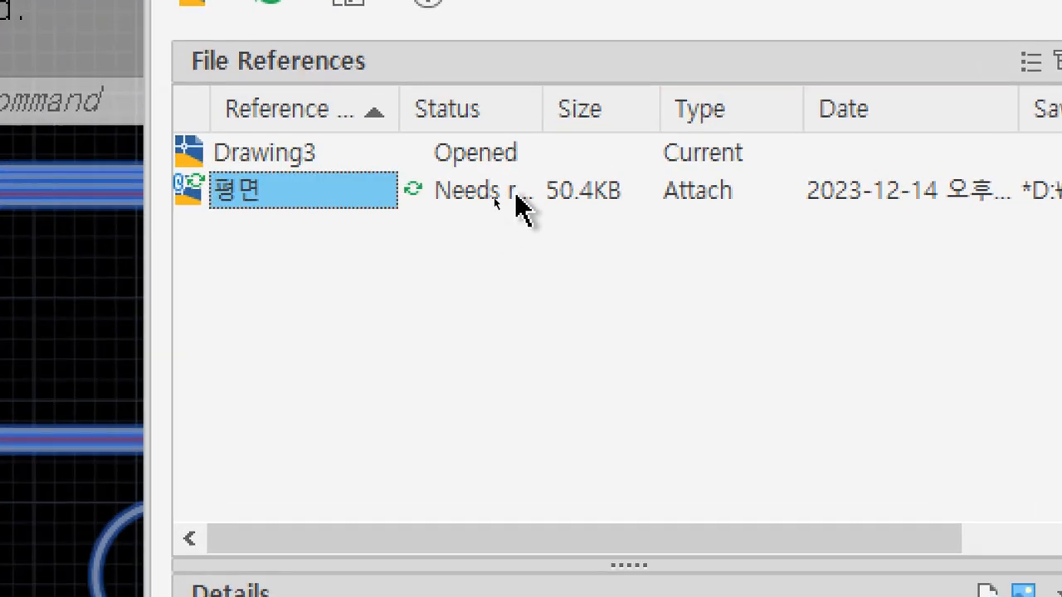
pyautogui.moveTo(533, 106); pyautogui.dragTo(628, 106)
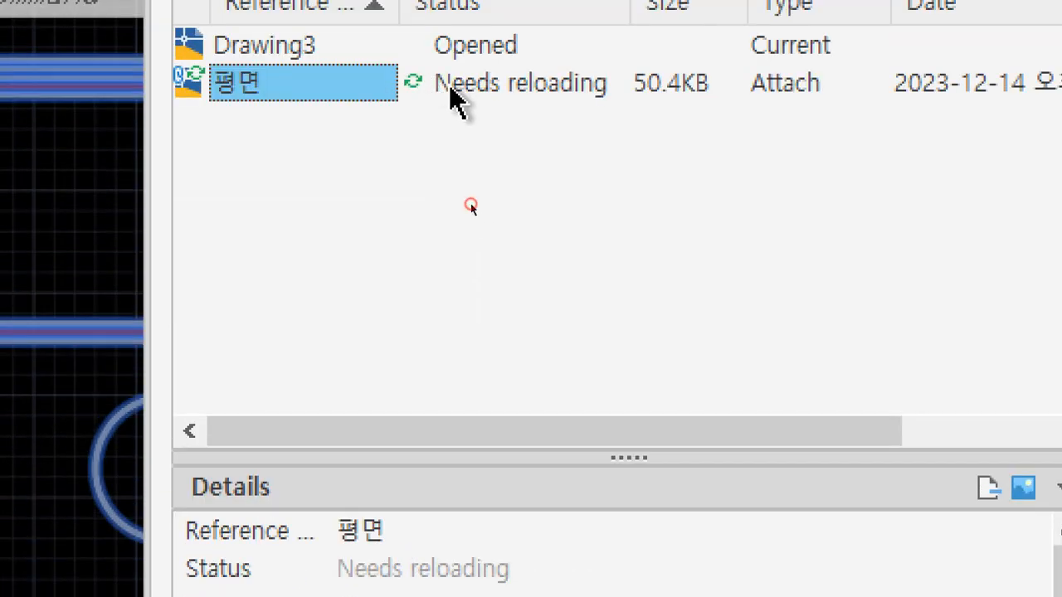
# - Reload the 평면 reference in Drawing3 without comparing the differences, and move the External References palette off the plan
pyautogui.rightClick(345, 87)
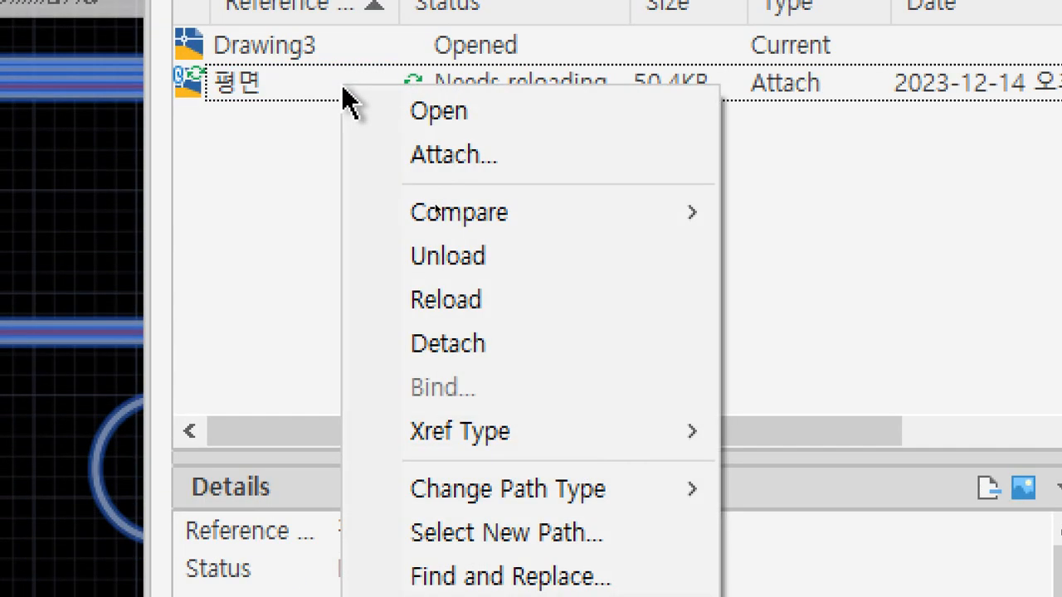
pyautogui.click(515, 319)
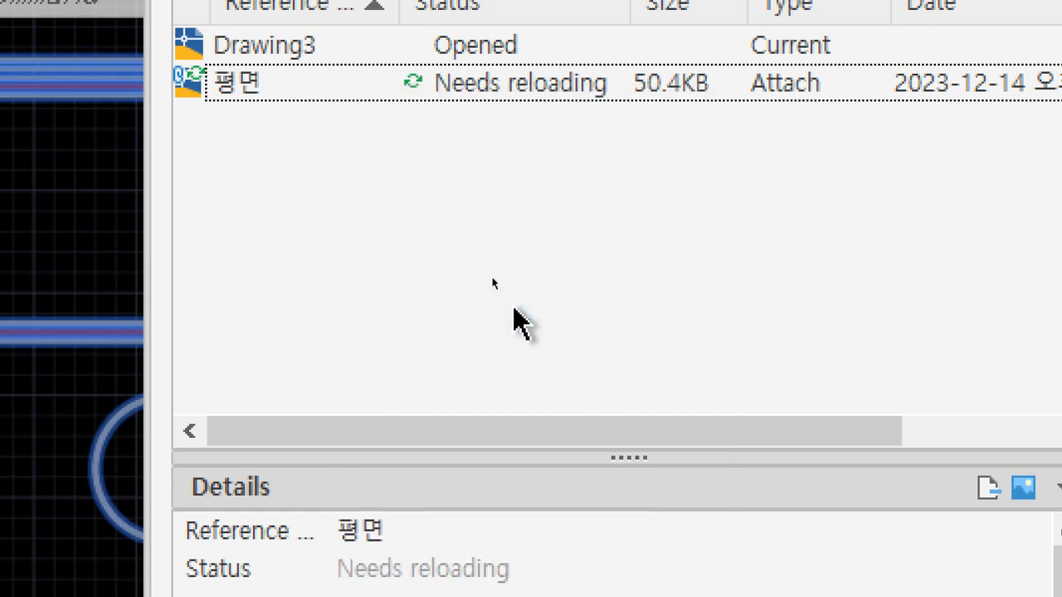
pyautogui.rightClick(348, 100)
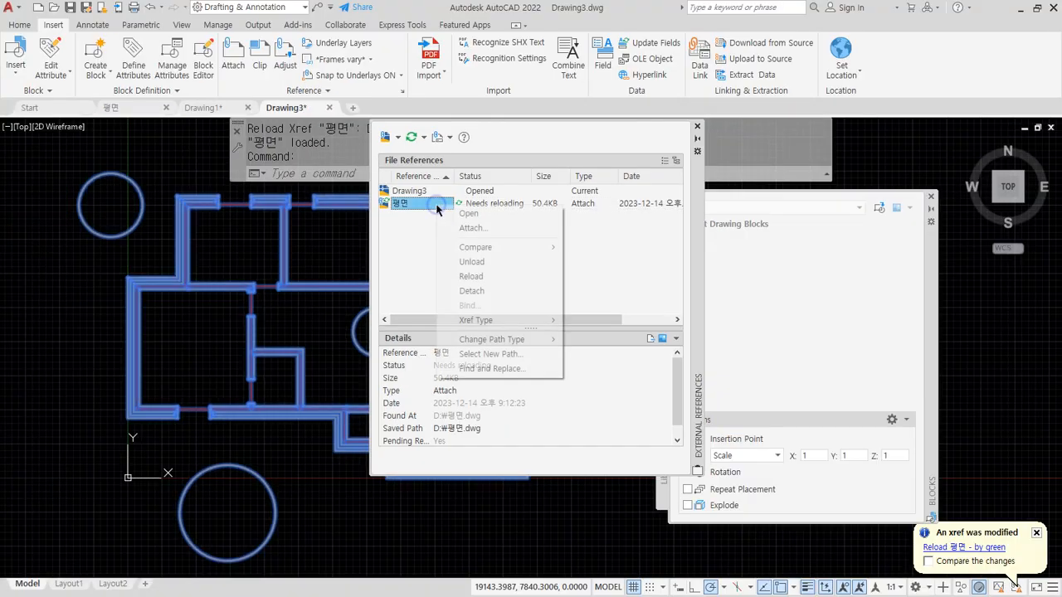
pyautogui.click(487, 276)
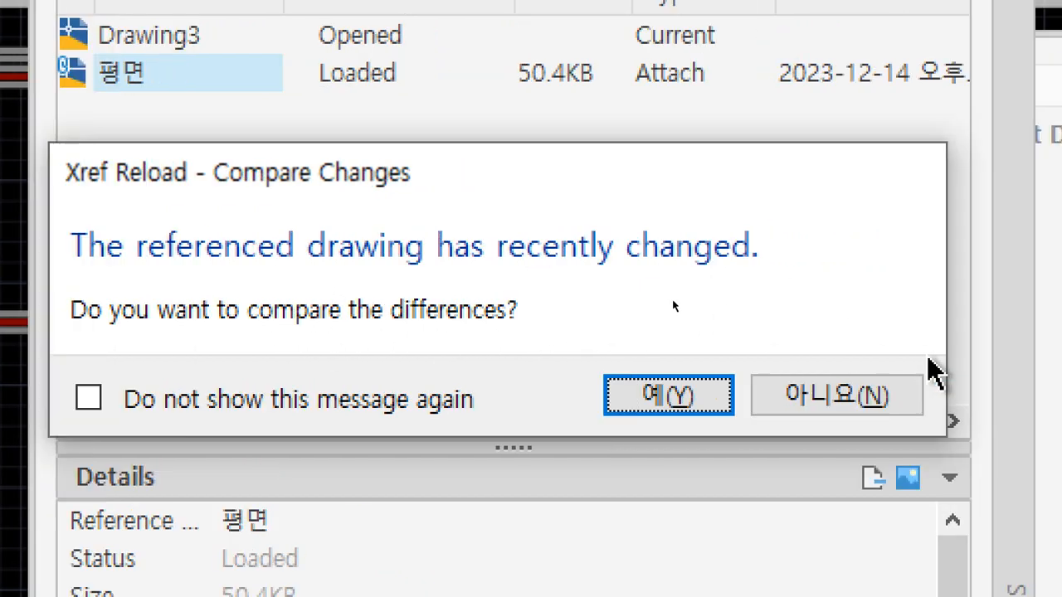
pyautogui.click(855, 398)
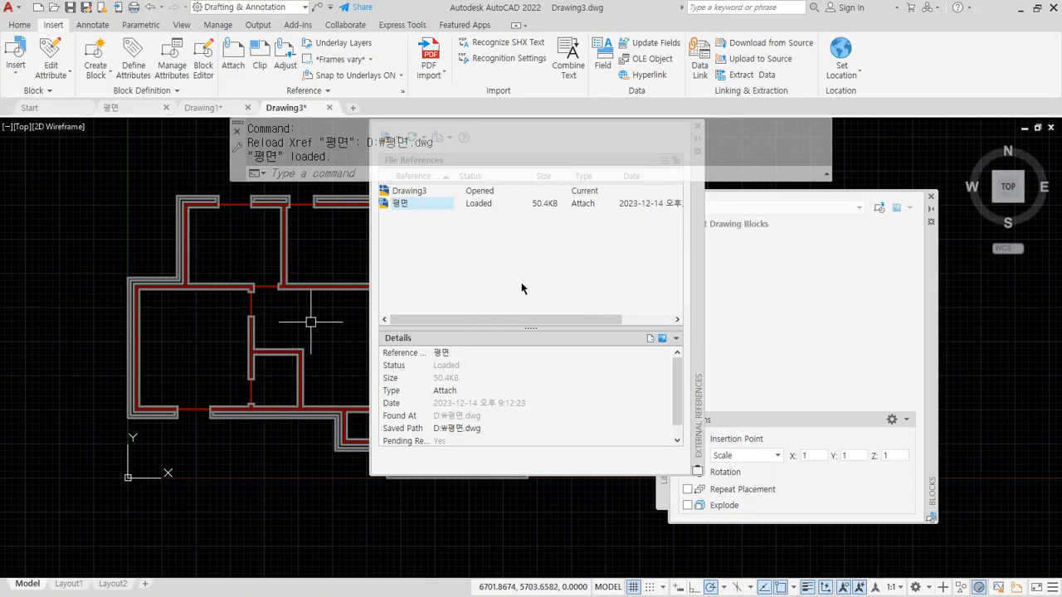
pyautogui.moveTo(699, 260); pyautogui.dragTo(955, 288)
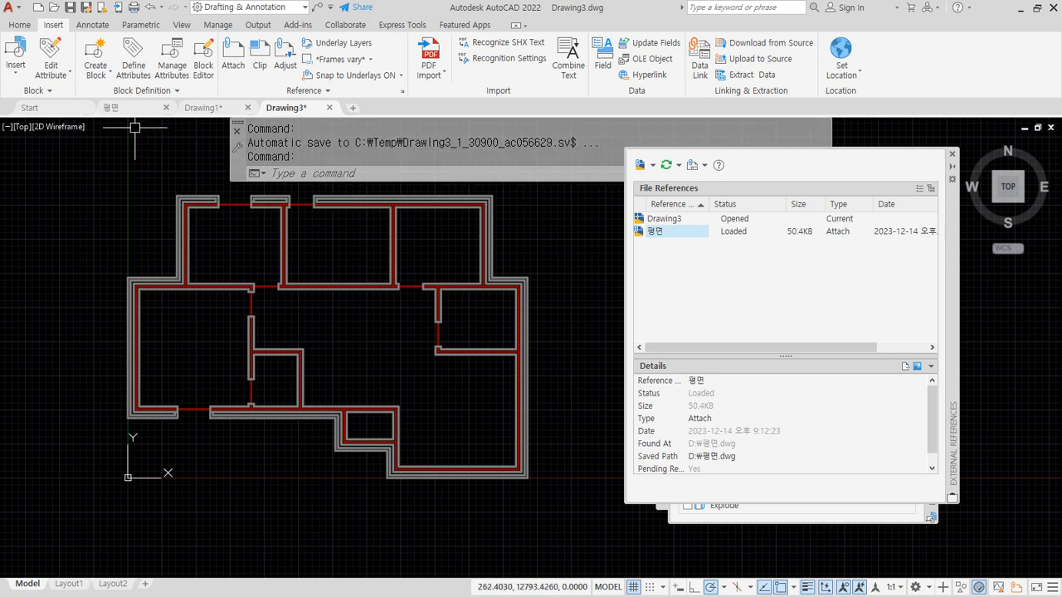
pyautogui.moveTo(131, 108)
pyautogui.mouseDown()
pyautogui.moveTo(139, 68)
pyautogui.moveTo(280, 87)
pyautogui.moveTo(284, 97)
pyautogui.mouseUp()
pyautogui.moveTo(289, 80)
pyautogui.mouseDown()
pyautogui.moveTo(285, 96)
pyautogui.moveTo(262, 85)
pyautogui.mouseUp()
pyautogui.moveTo(118, 86); pyautogui.dragTo(164, 89)
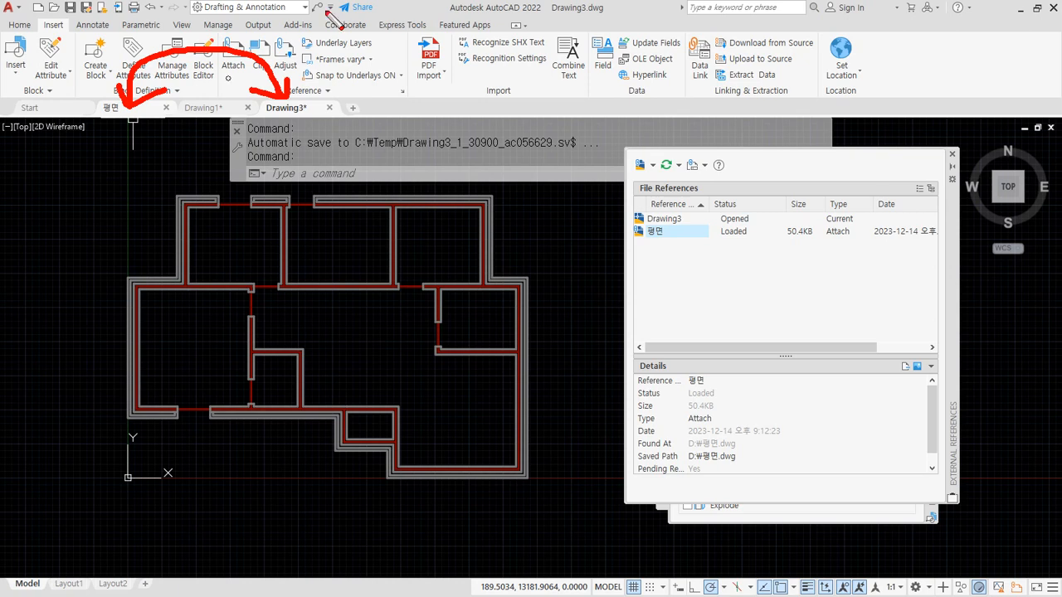
pyautogui.press('Escape')
# - Change the saved path of the 평면 reference to 헬스기구.dwg on drive D
pyautogui.click(706, 233)
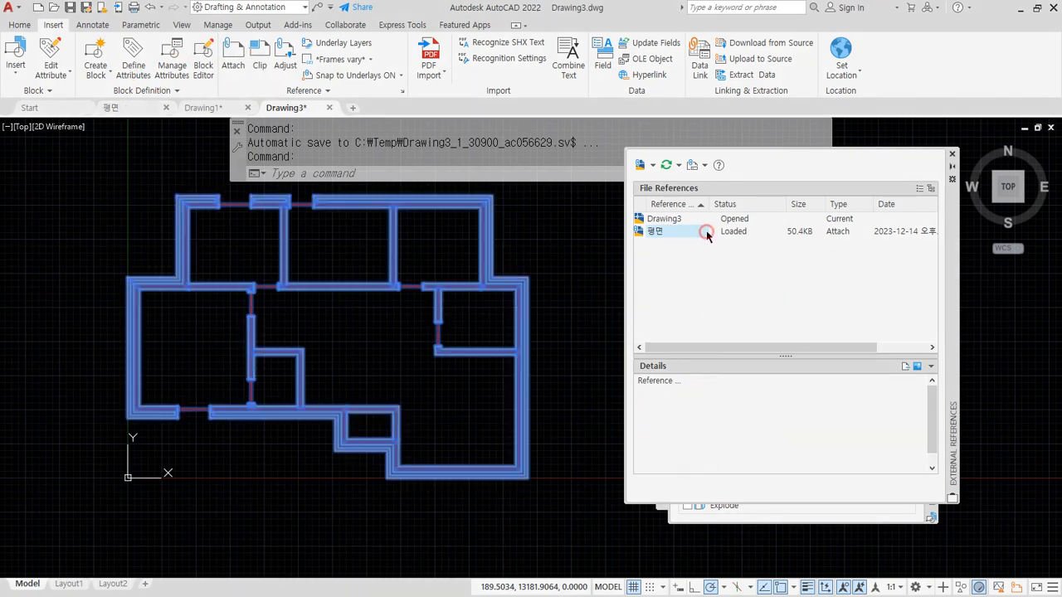
pyautogui.scroll(-1, 749, 448)
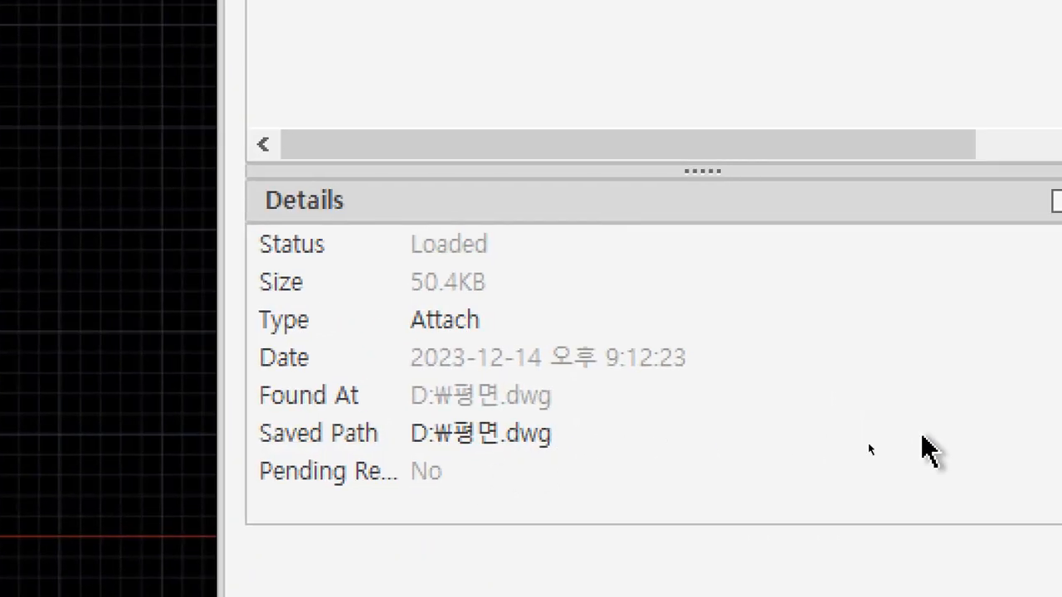
pyautogui.click(547, 434)
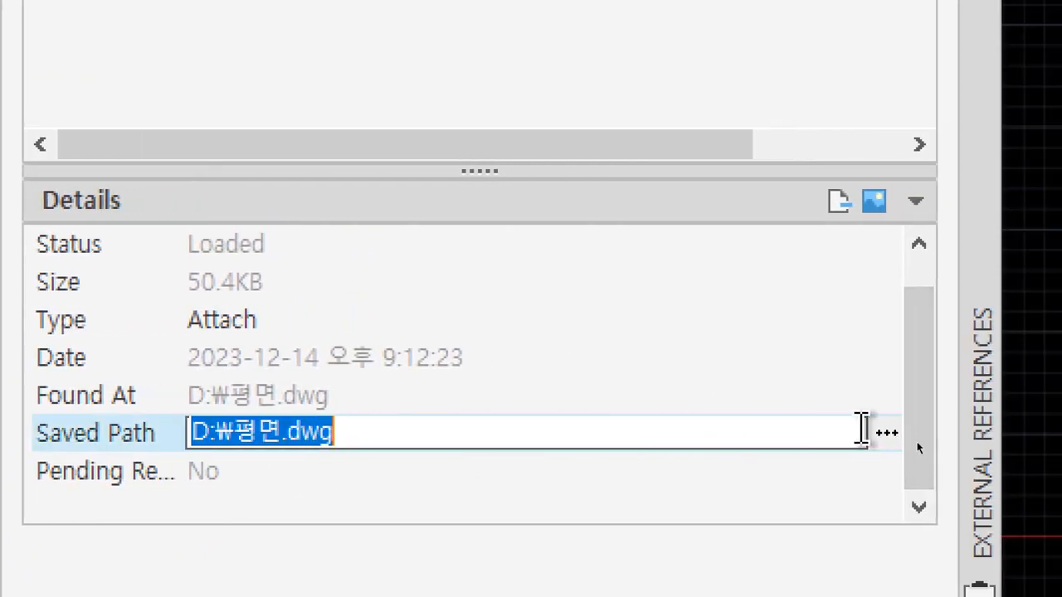
pyautogui.click(889, 440)
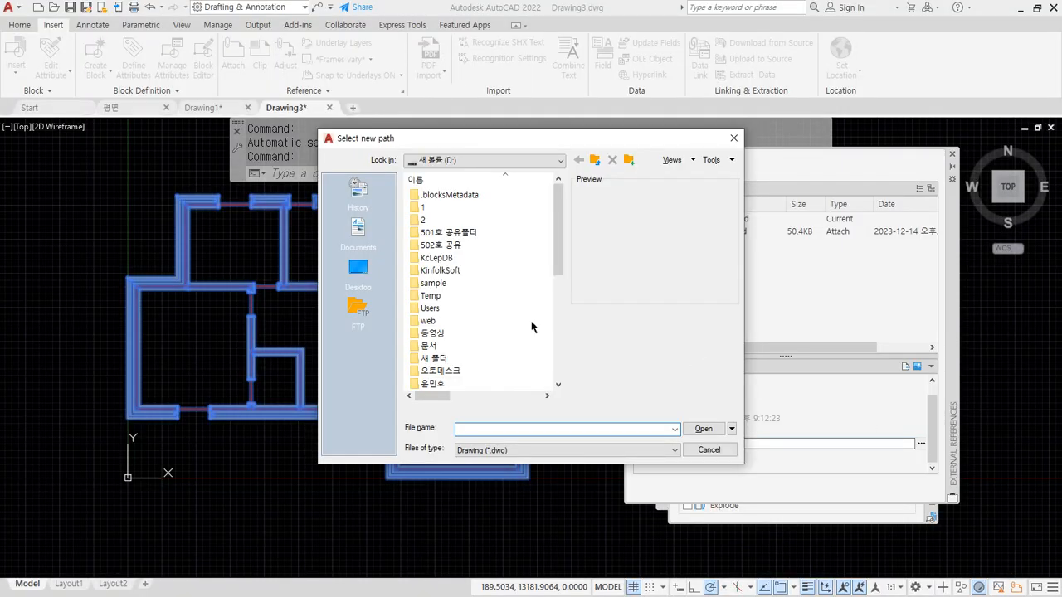
pyautogui.scroll(-6, 558, 245)
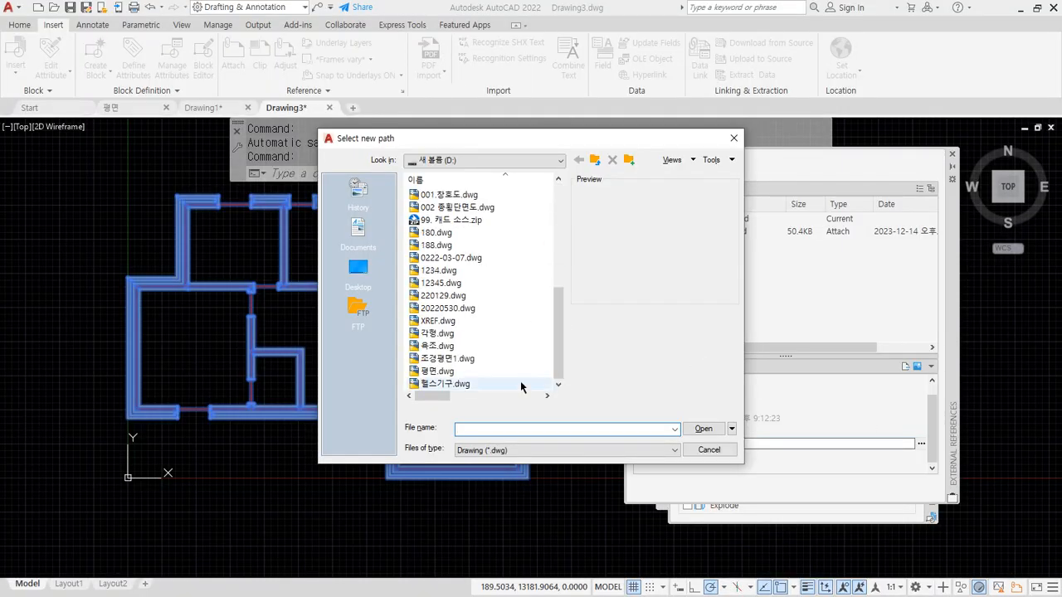
pyautogui.click(471, 384)
pyautogui.click(696, 429)
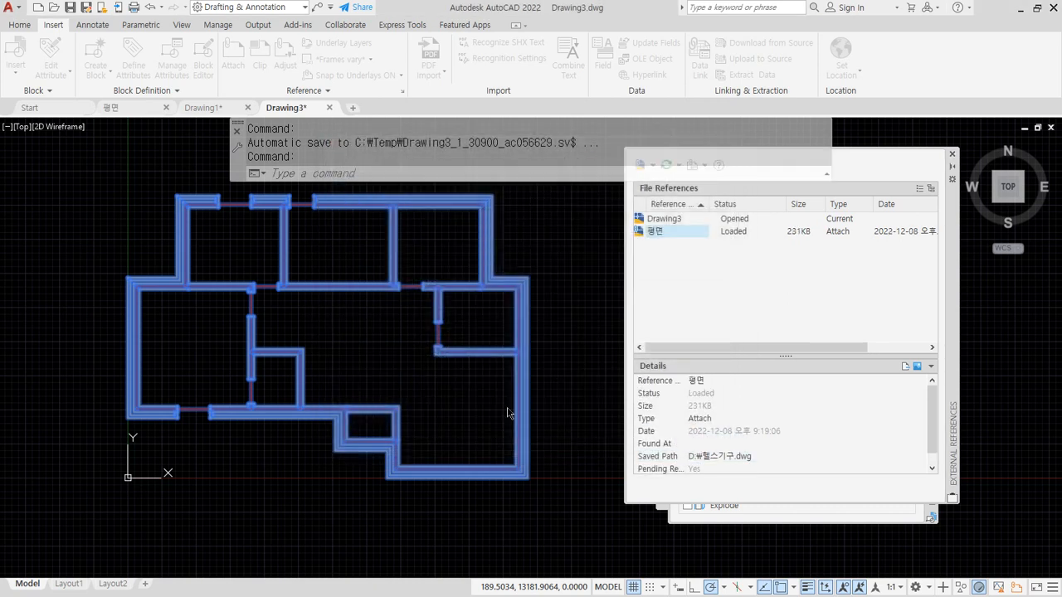
pyautogui.scroll(-2, 318, 362)
pyautogui.moveTo(377, 321); pyautogui.dragTo(267, 353, button='middle')
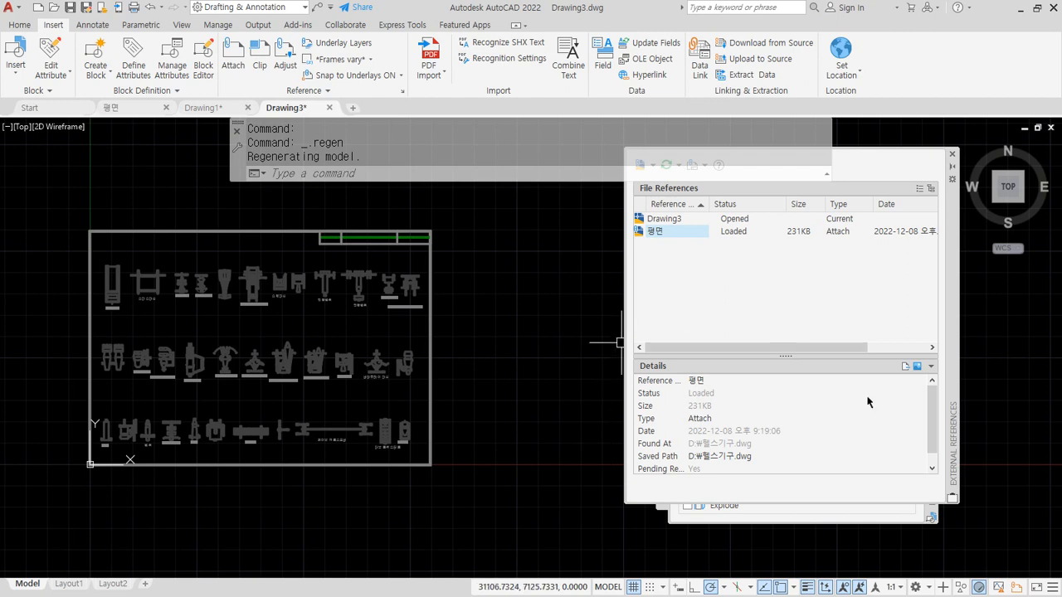
# - Bind the 평면 reference into Drawing3 using the Insert bind type
pyautogui.rightClick(678, 235)
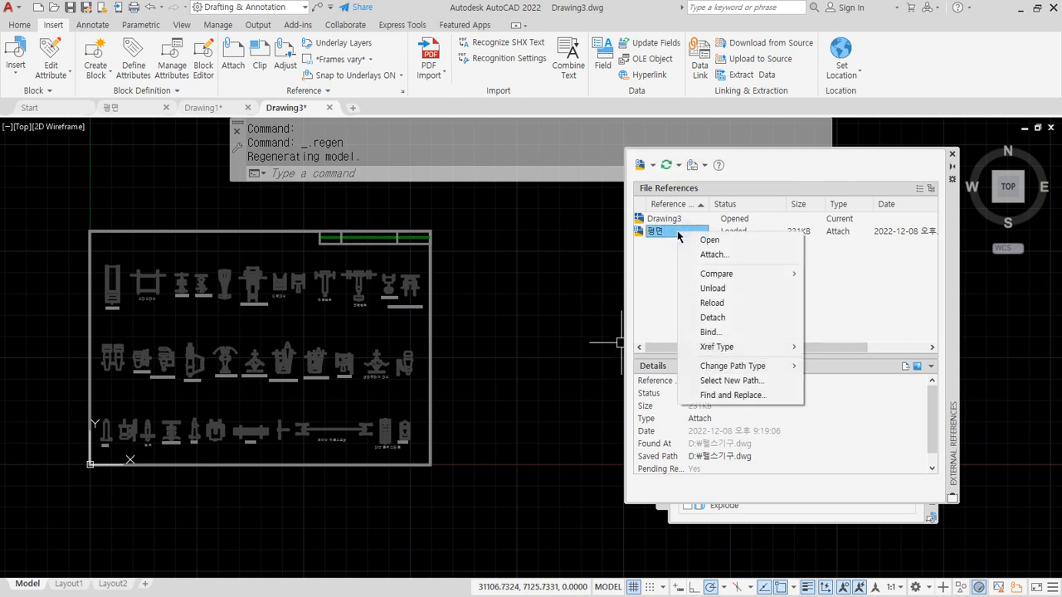
pyautogui.click(674, 235)
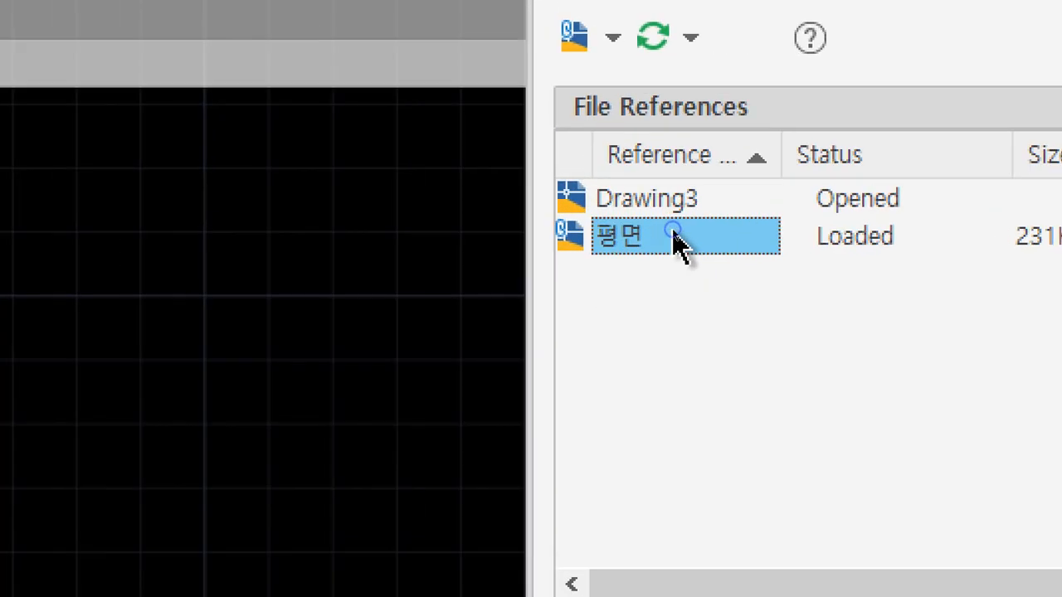
pyautogui.rightClick(696, 235)
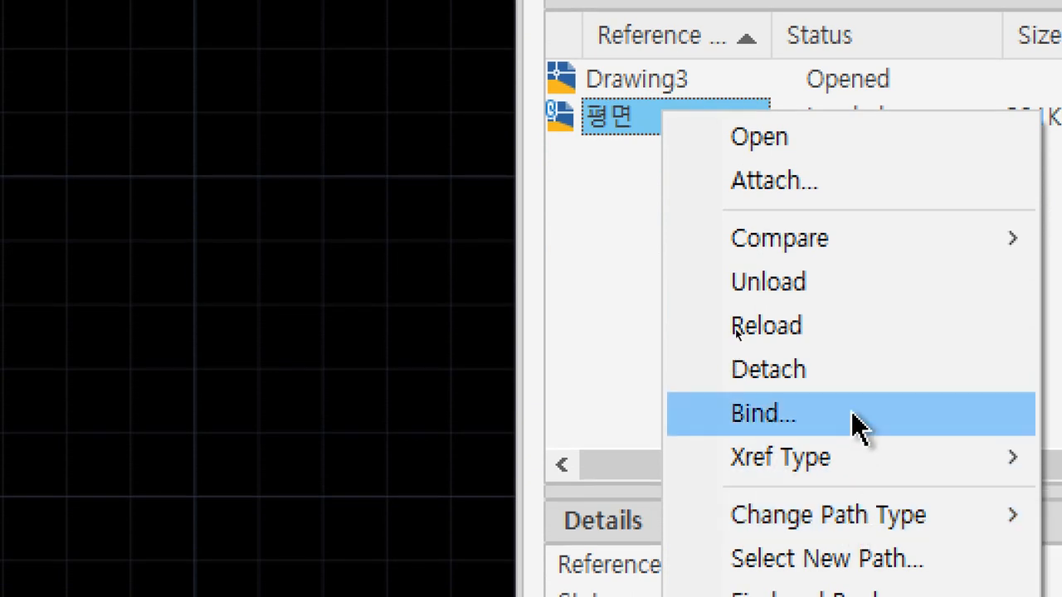
pyautogui.click(859, 427)
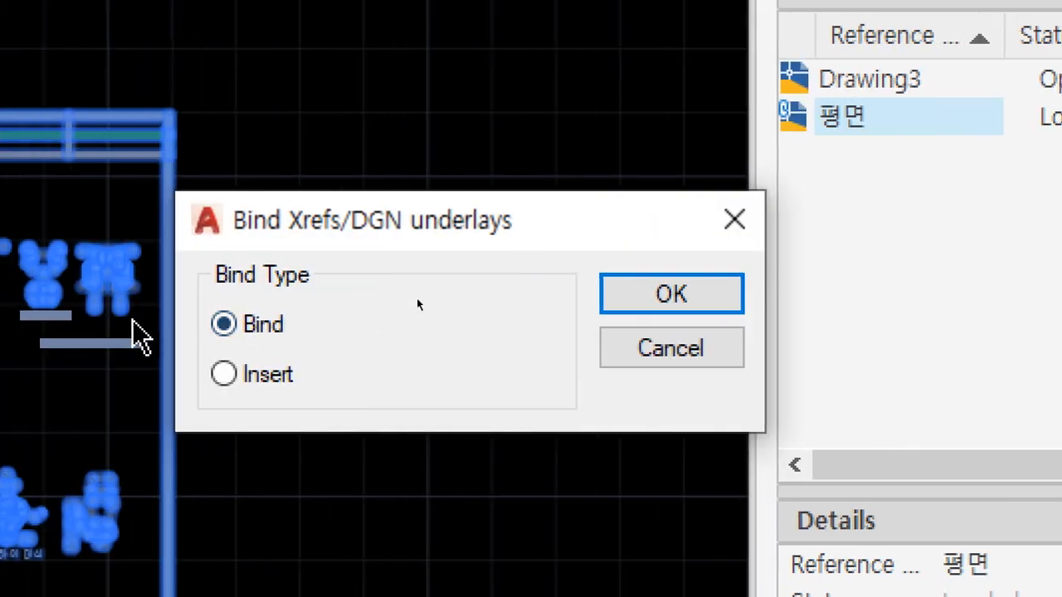
pyautogui.click(29, 382)
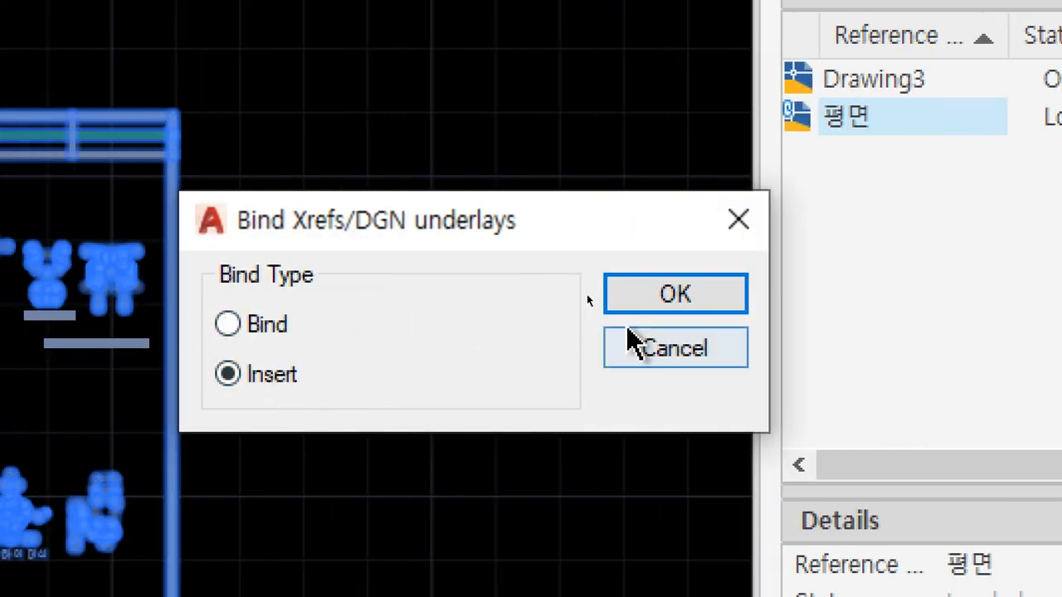
pyautogui.click(663, 298)
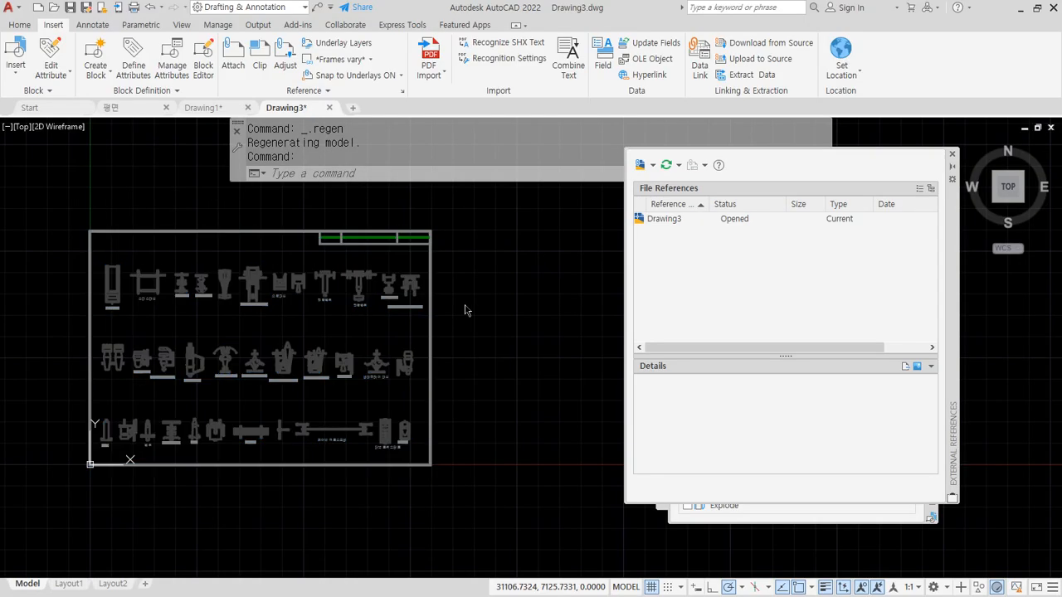
pyautogui.click(369, 336)
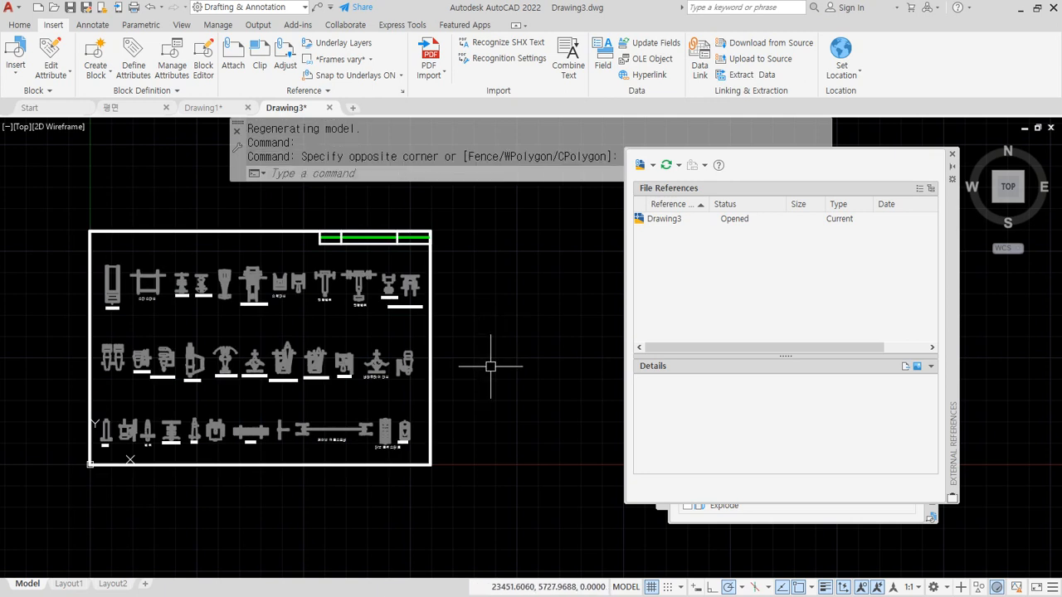